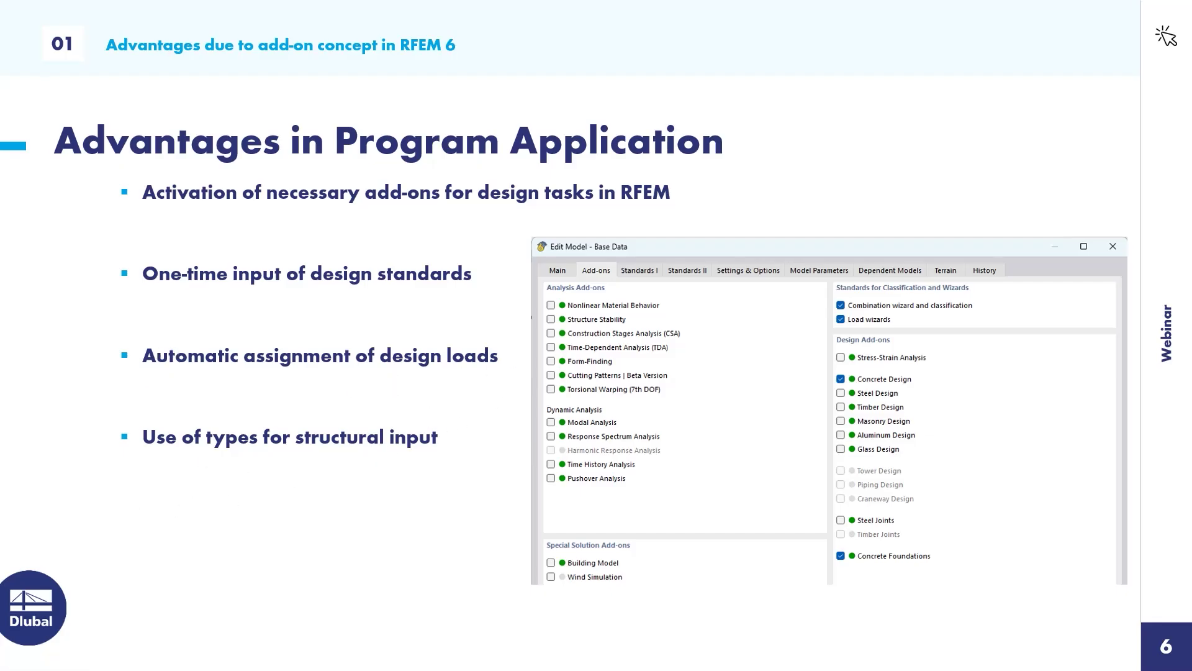
Switch to RFEM and review the model's activated add-ons and design standards, including the national annex options for concrete design.
key(alt+Tab)
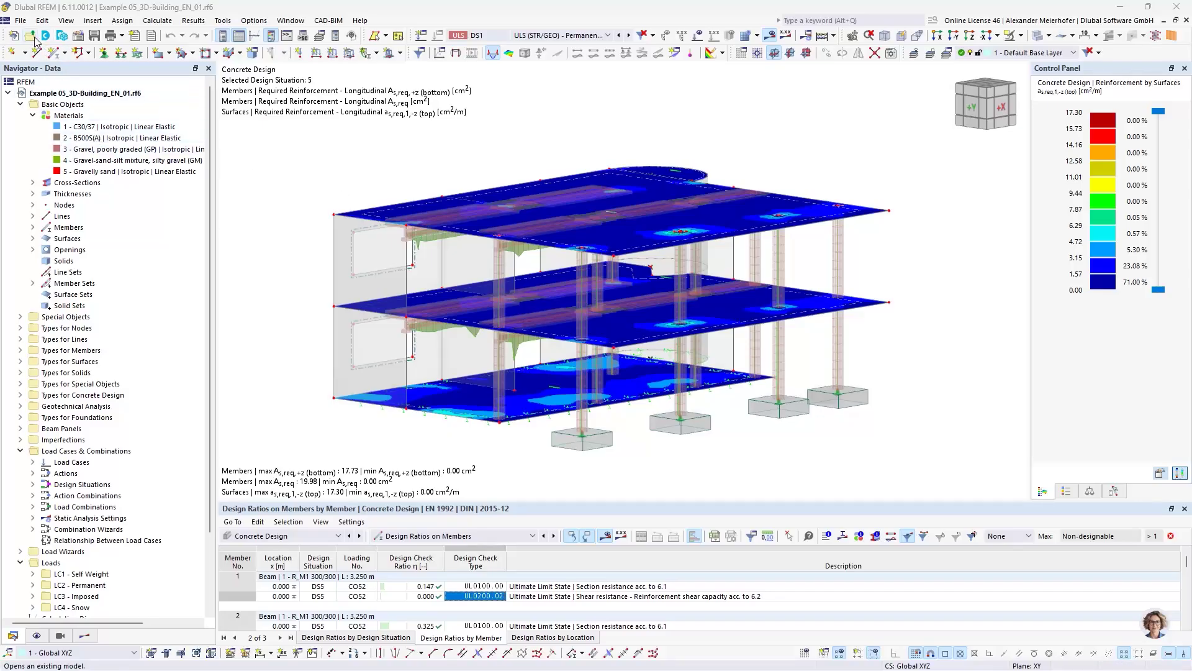
click(78, 39)
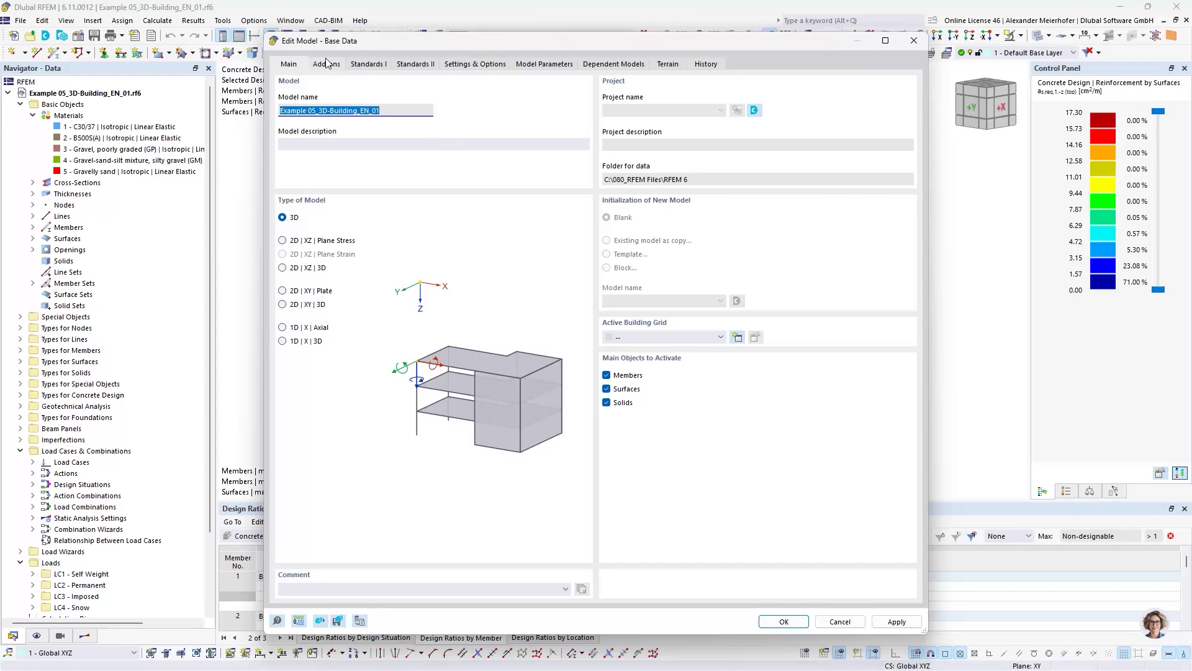
click(326, 63)
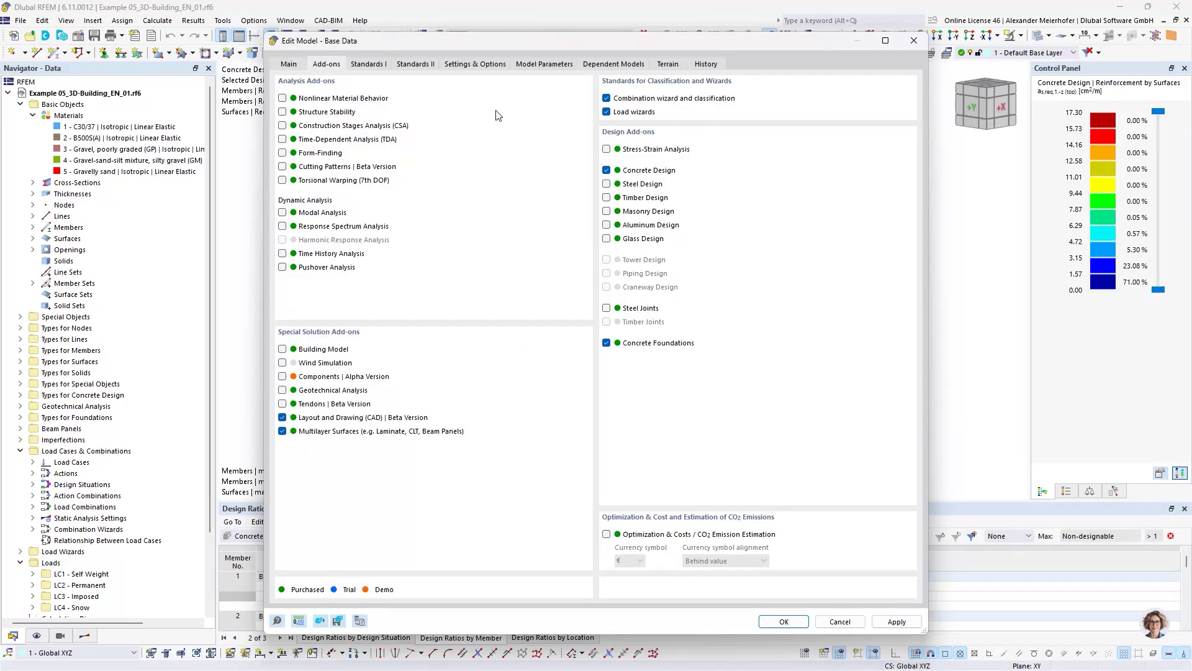
click(374, 66)
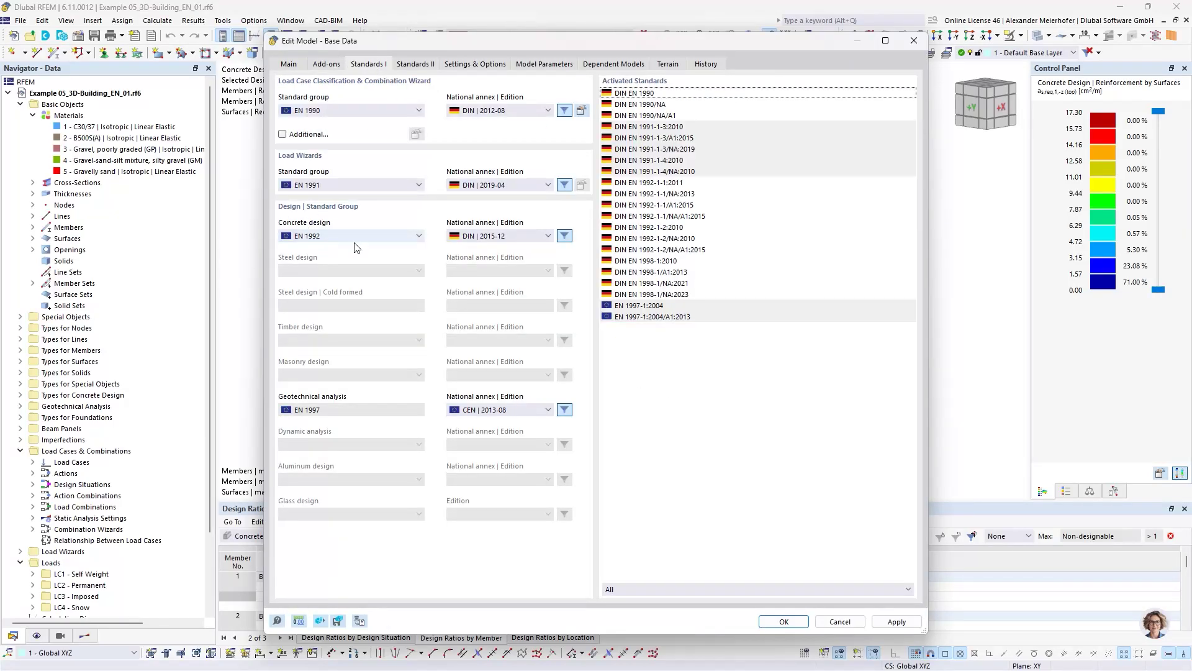
click(474, 238)
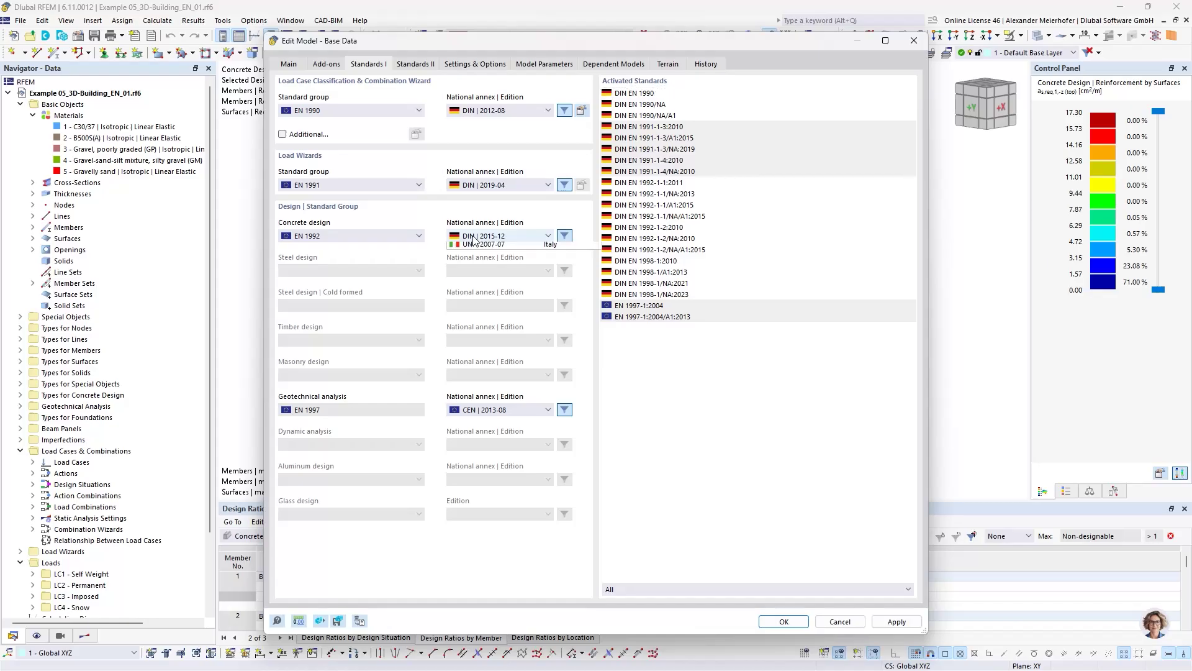
click(476, 240)
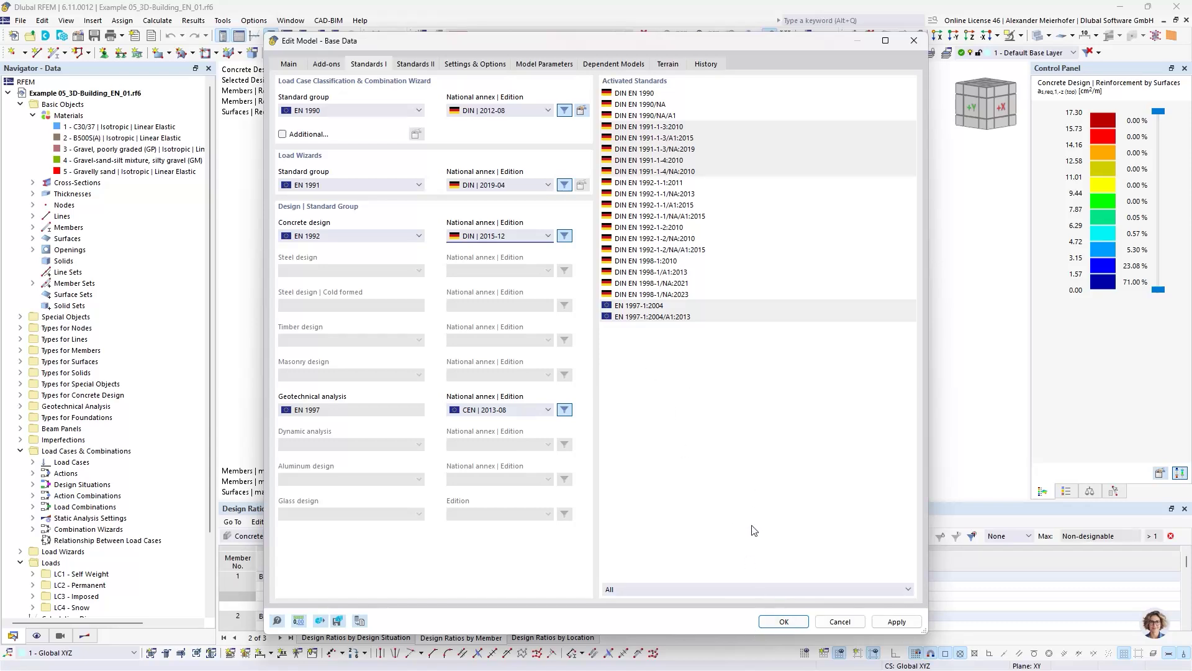
click(784, 622)
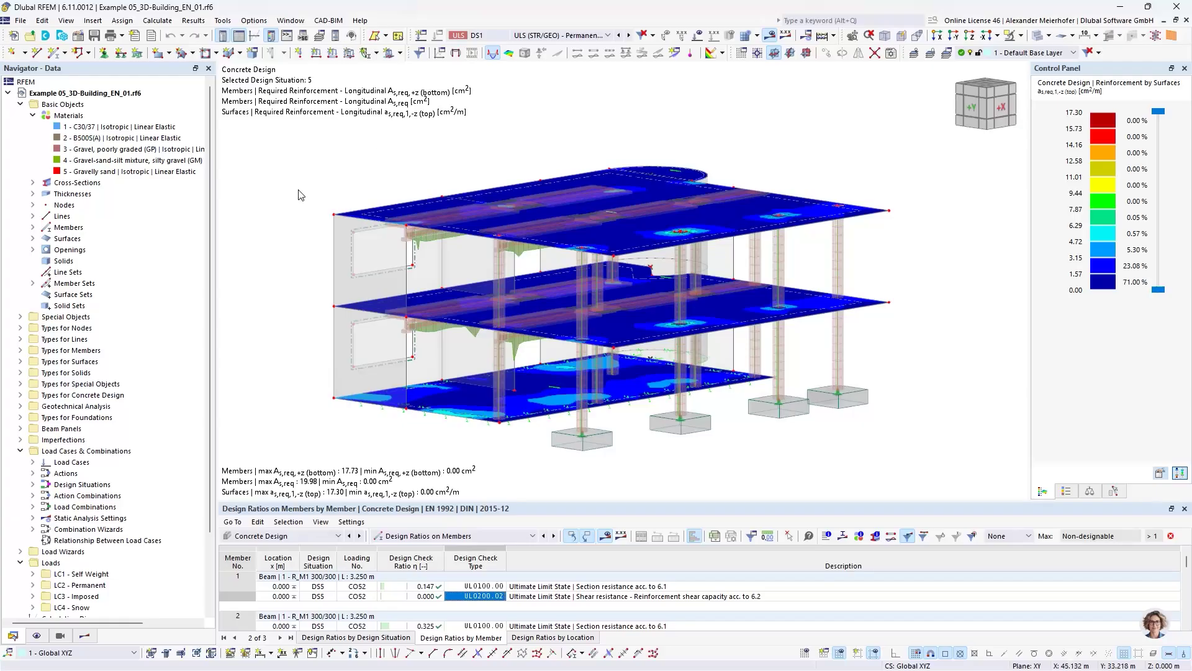
Open the design situations and delete DS6, ULS (EQU) - Permanent and transient.
click(422, 37)
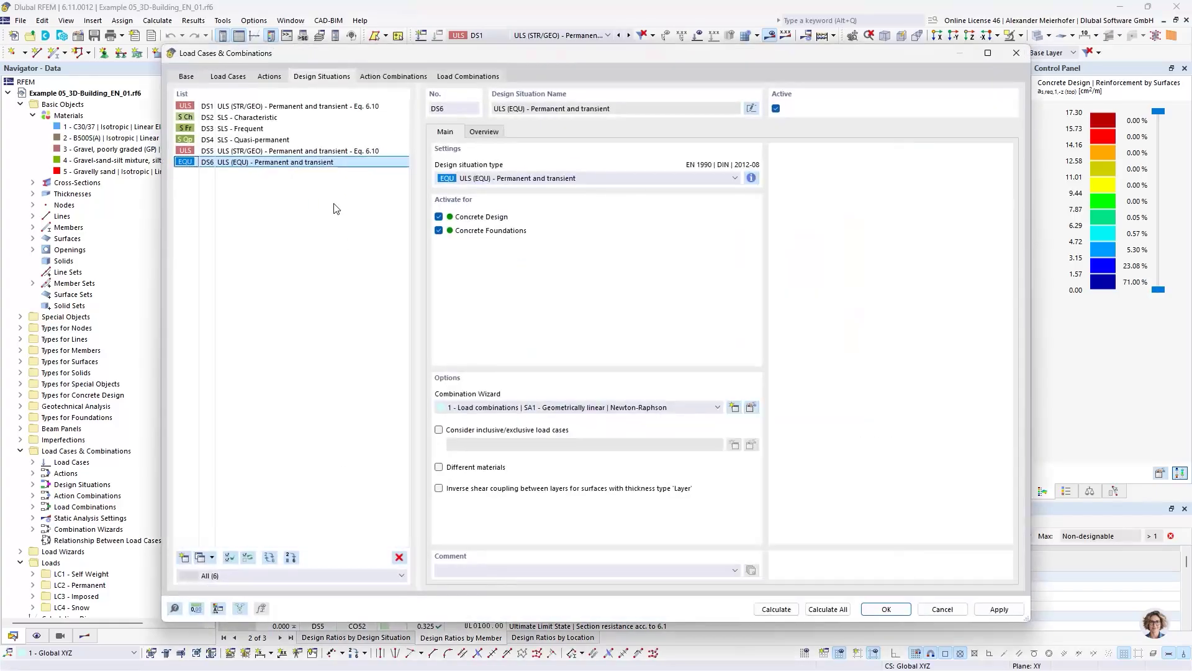
click(398, 557)
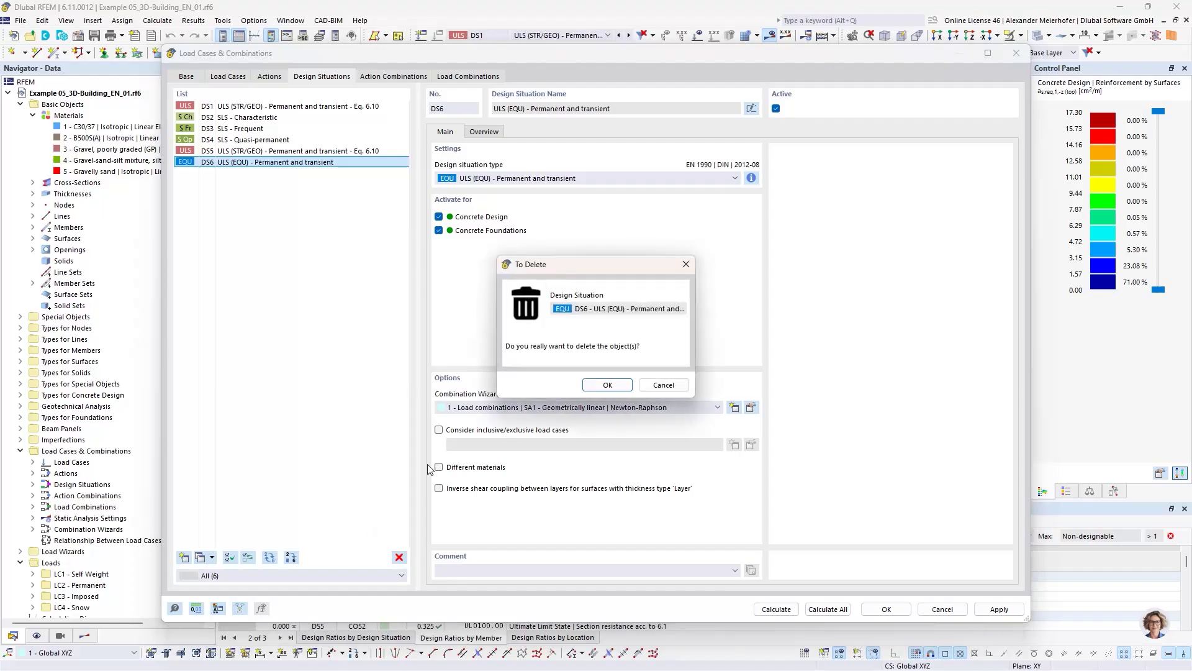
click(607, 384)
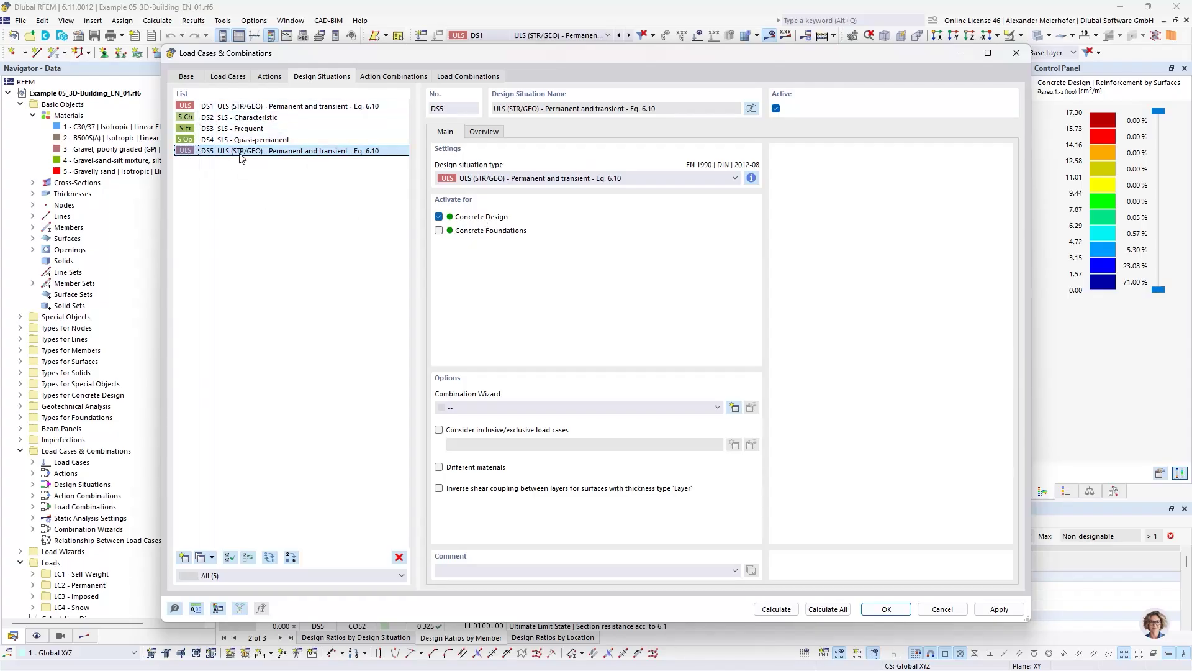
Review the load combinations assigned to design situations DS5, DS4 and DS3 and the main settings of DS3, and close without changes.
click(482, 132)
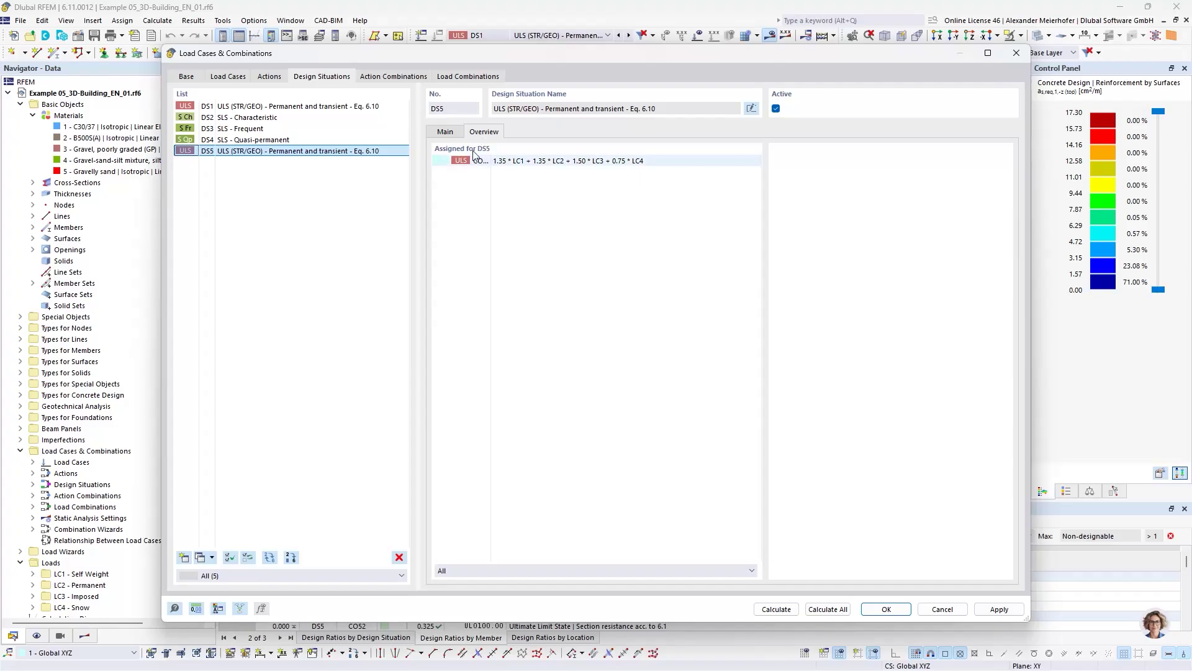
click(233, 139)
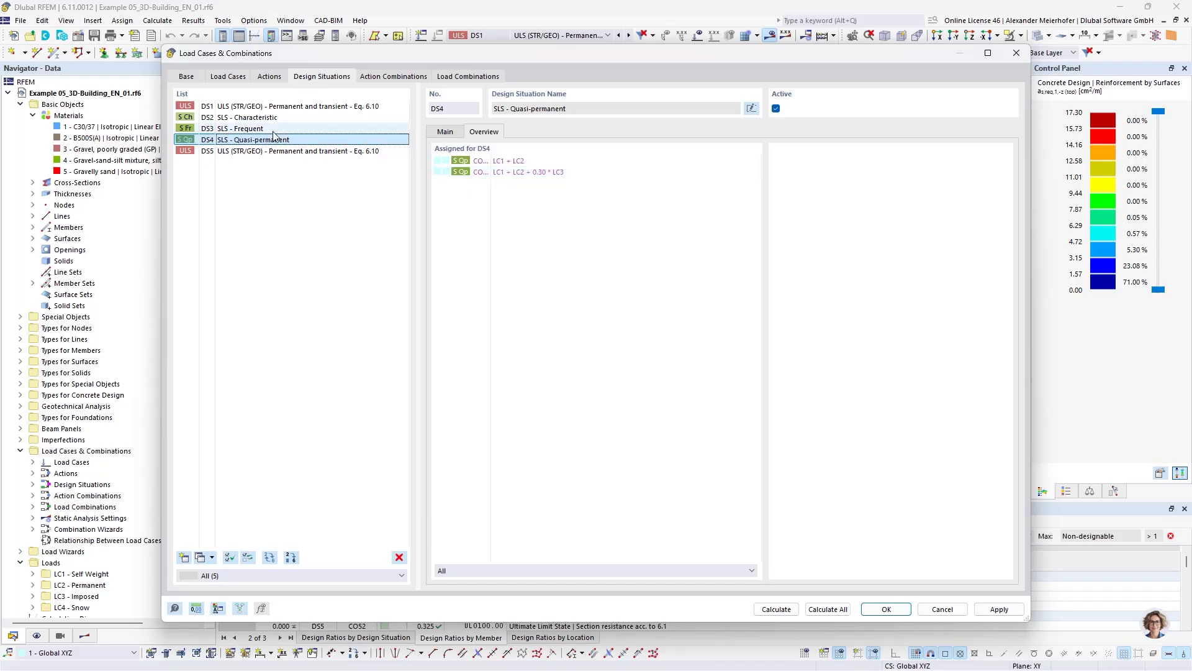
click(217, 129)
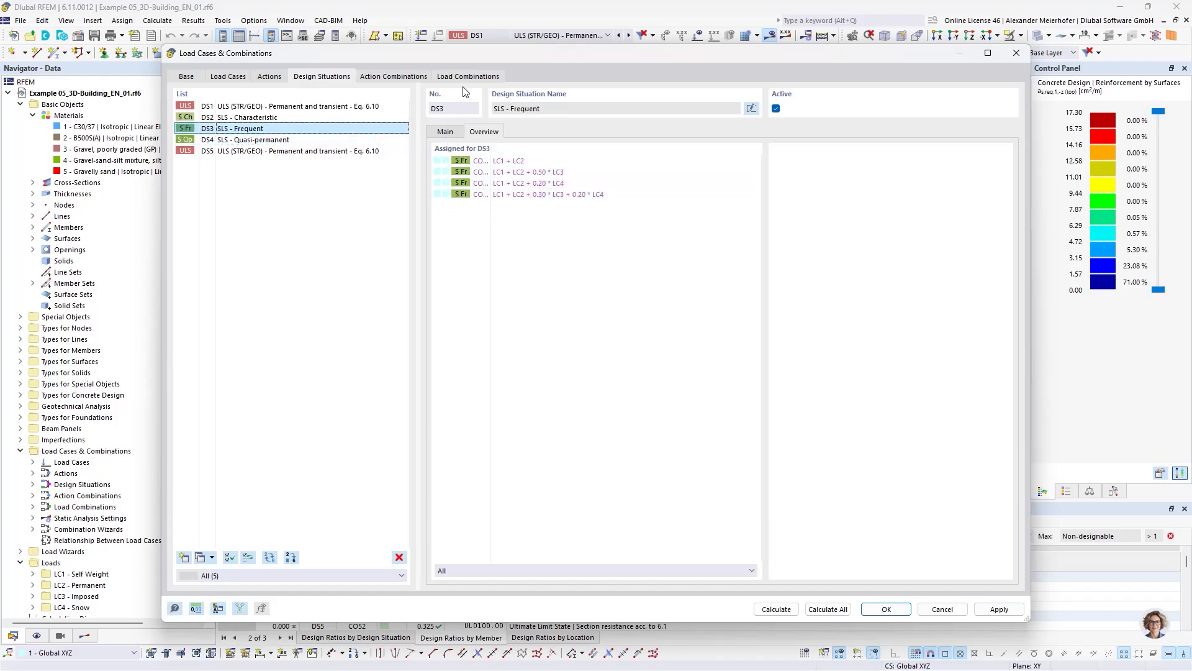
click(447, 132)
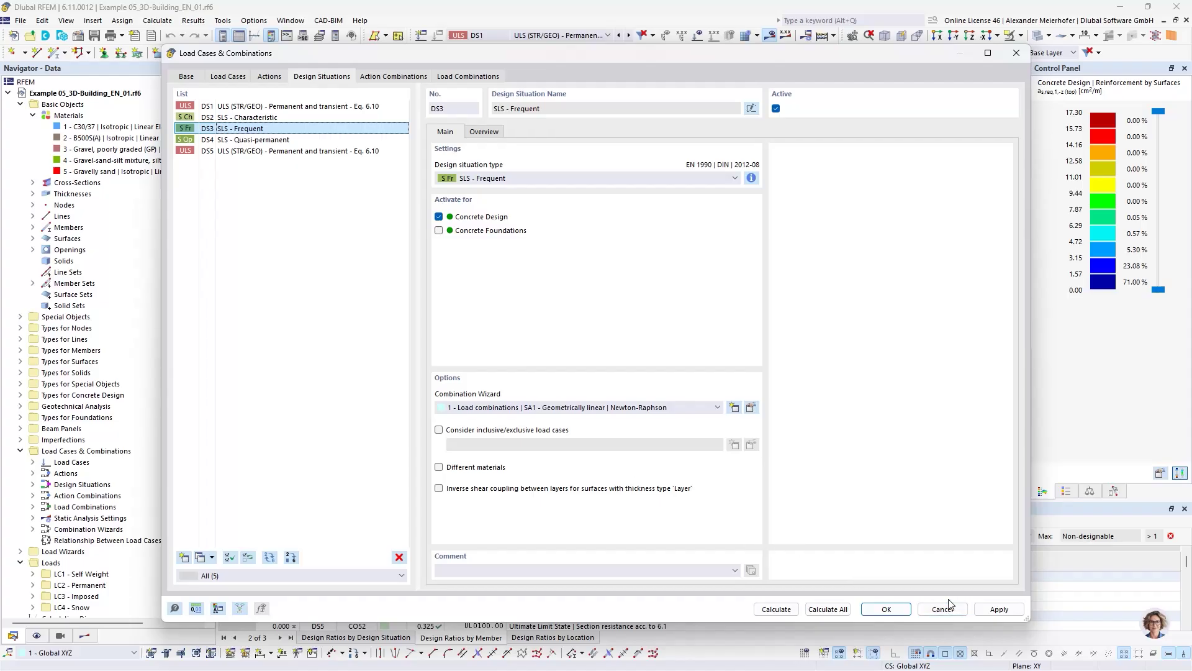
click(942, 613)
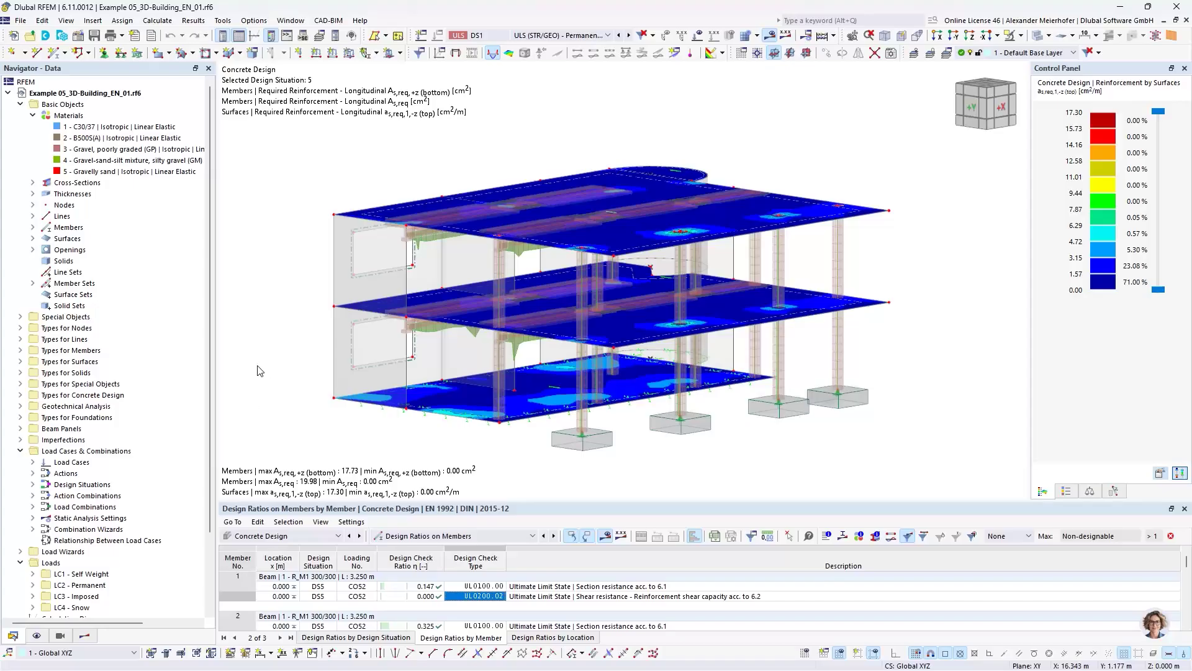
Examine the effective lengths of column member 16, including its nodal supports and effective length factors, without changing anything.
middle_drag(276, 353, 310, 313)
ctrl+middle_drag(310, 313, 288, 309)
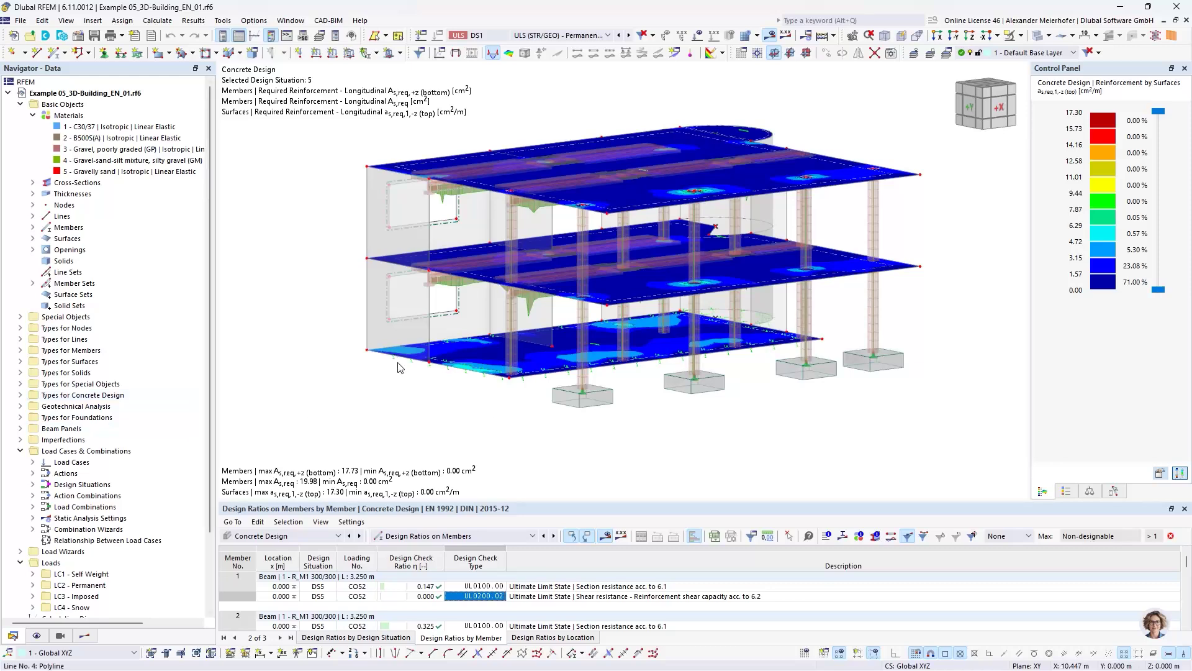
scroll(575, 256, up, 1)
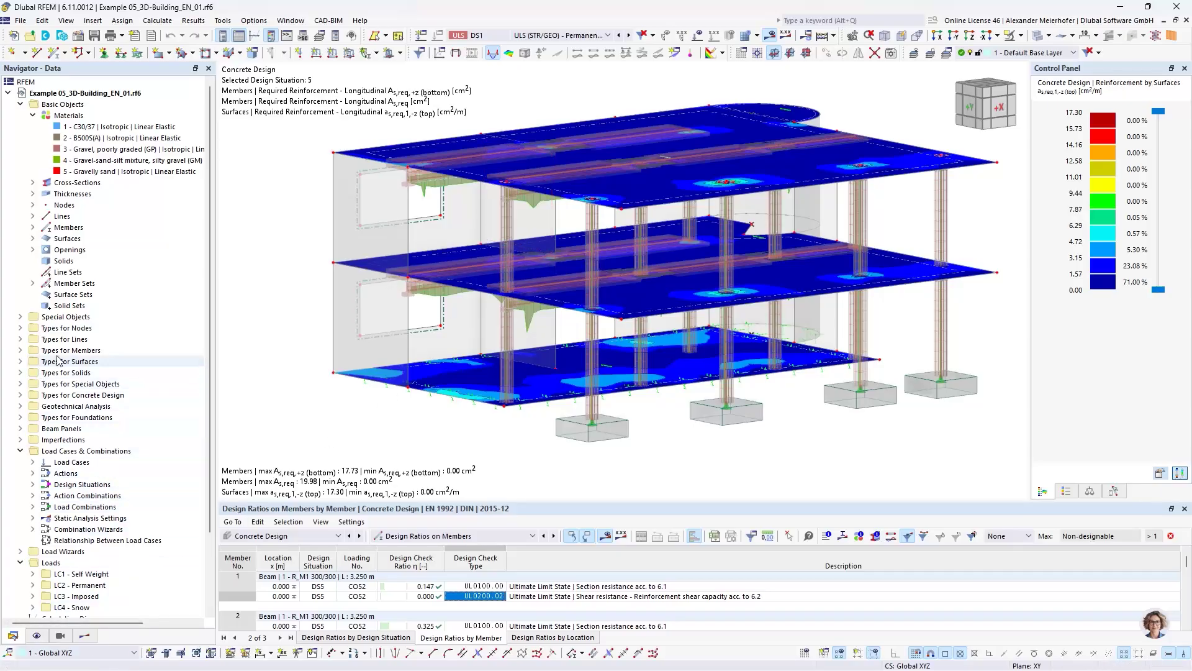
click(21, 317)
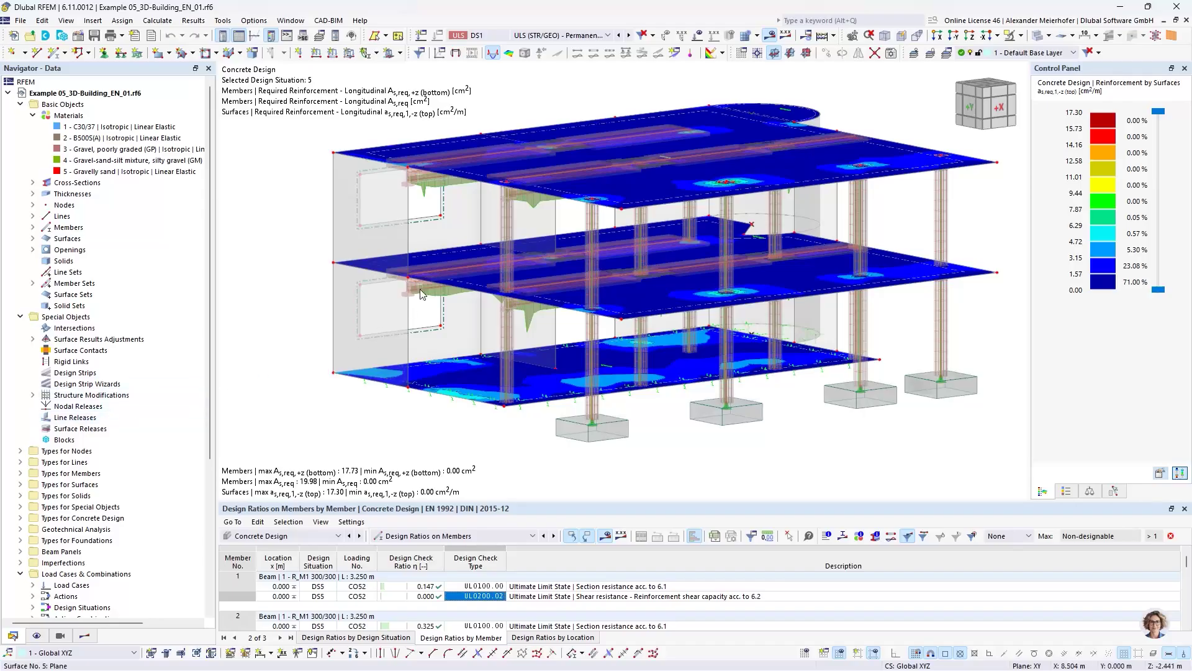
click(508, 242)
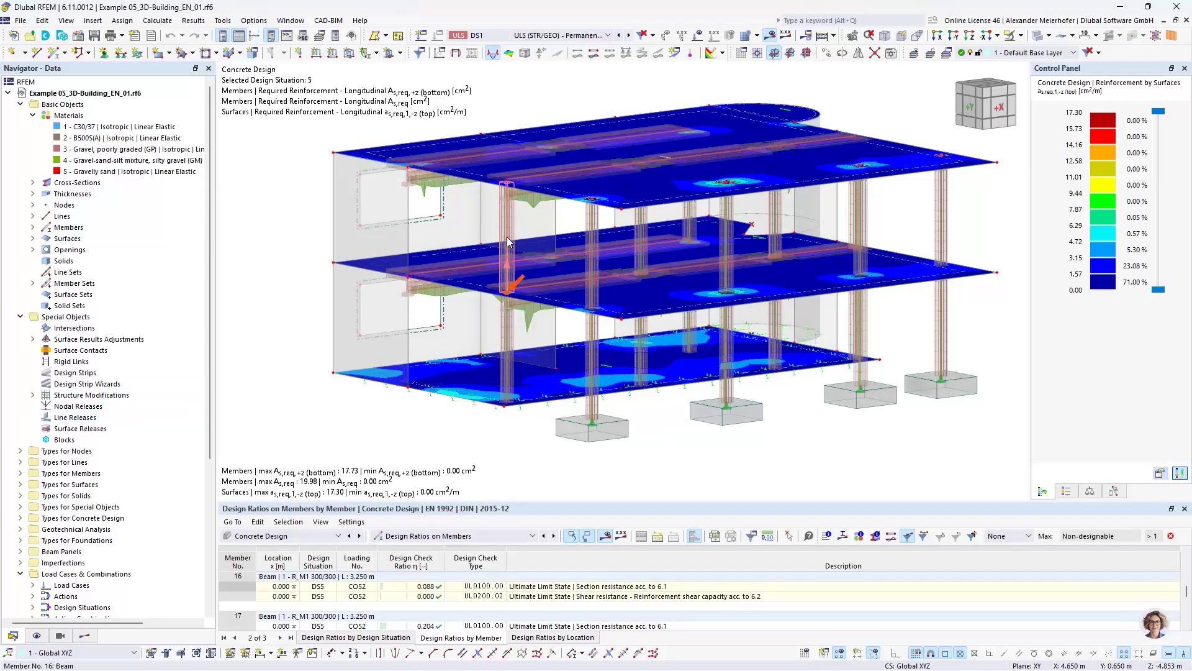
double_click(508, 242)
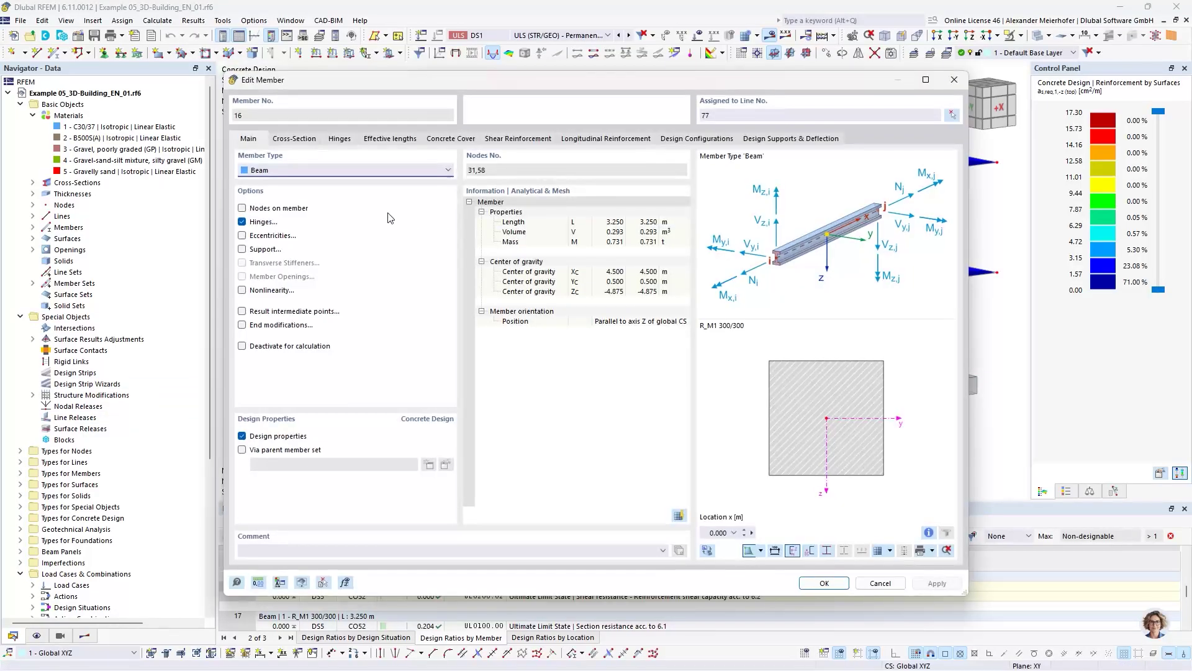
click(390, 138)
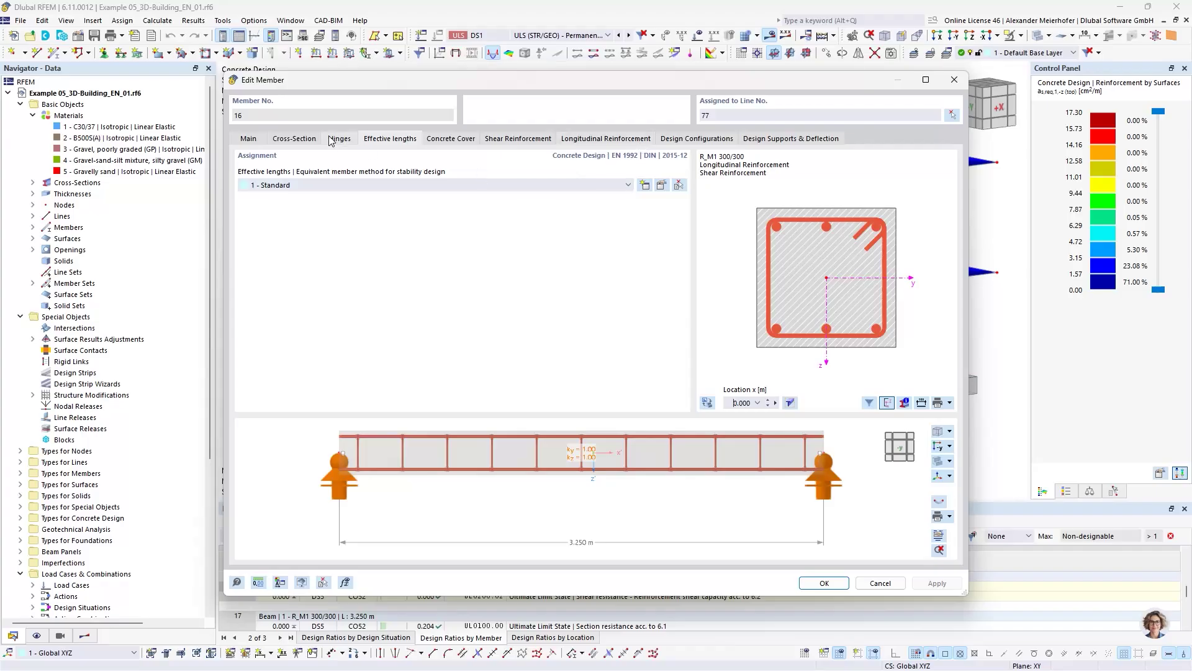
click(663, 186)
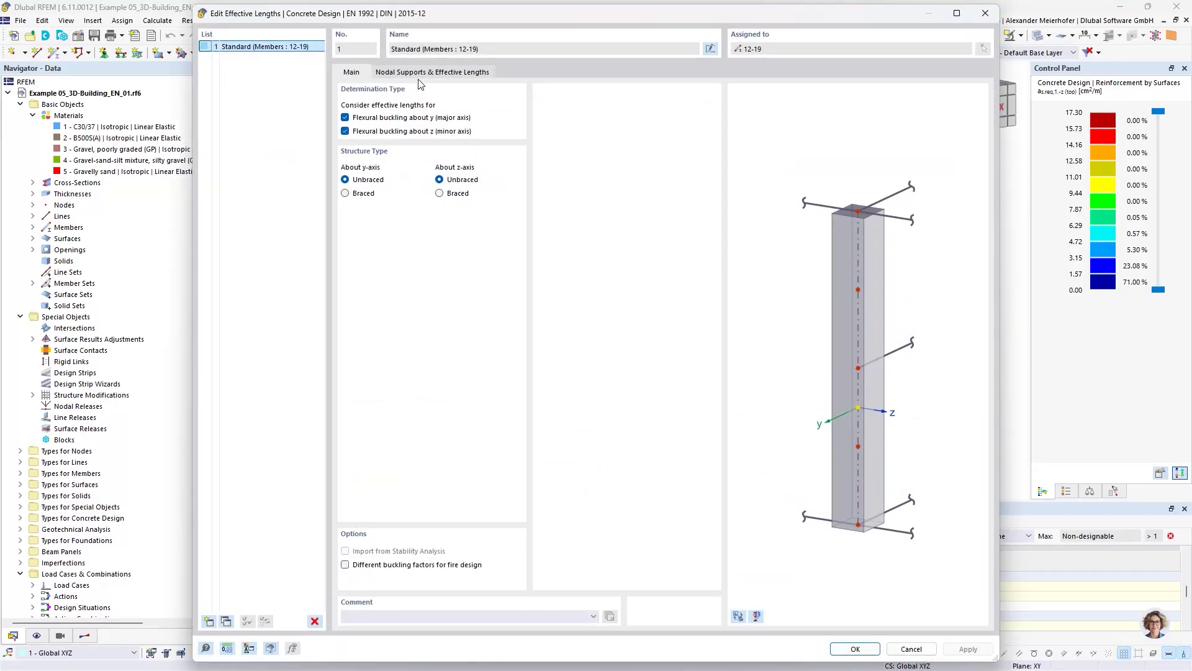
click(419, 78)
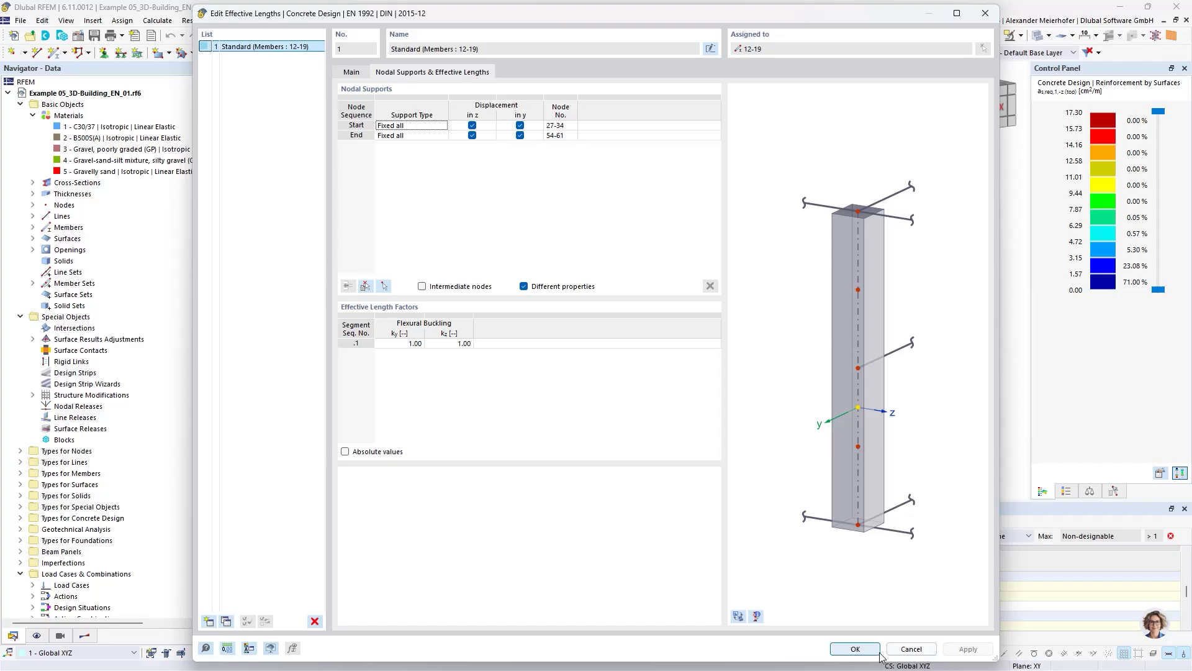
click(907, 651)
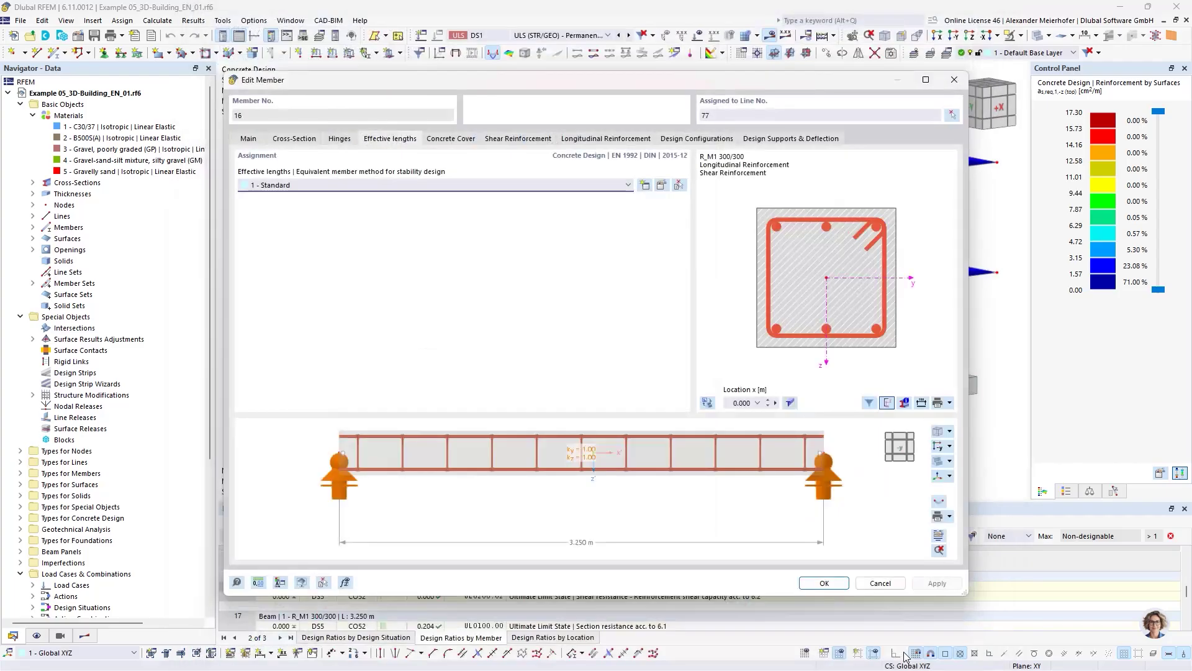
click(897, 583)
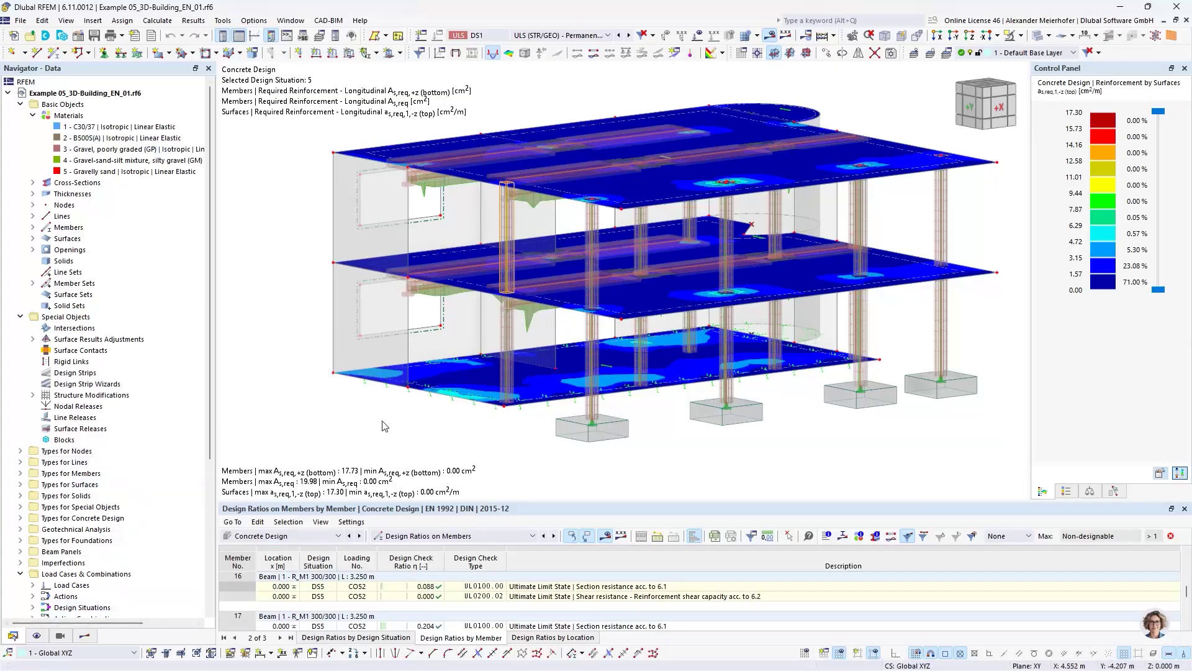
View the navigator's concrete design result categories and return to the model data tree.
scroll(284, 372, down, 1)
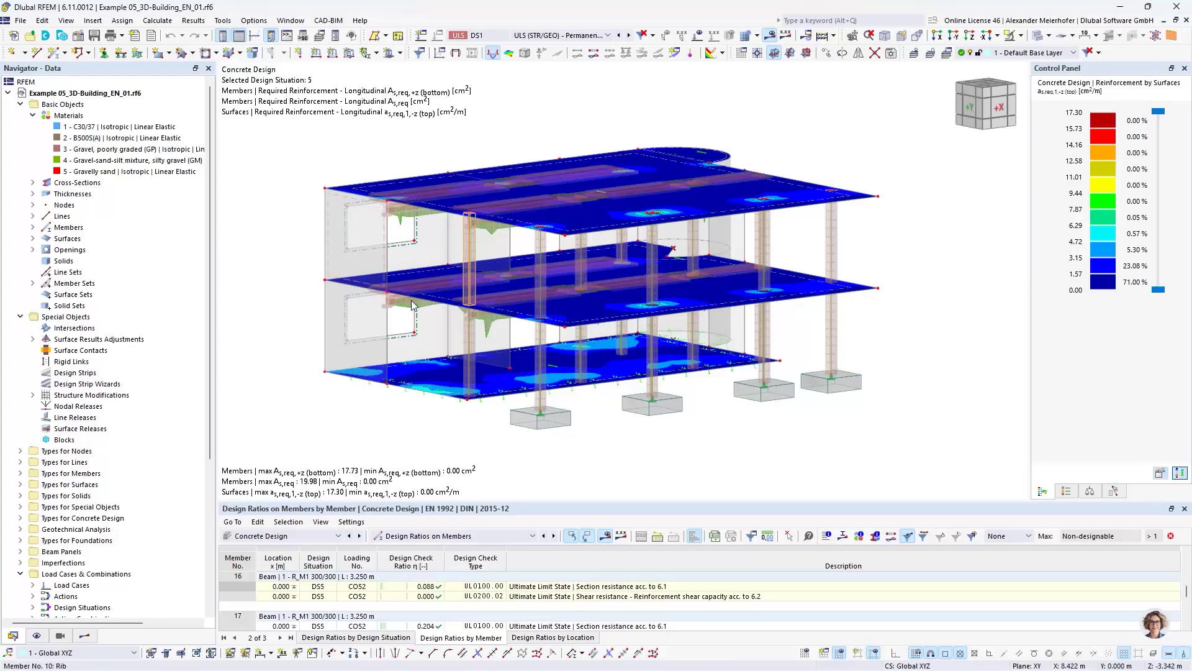
click(94, 639)
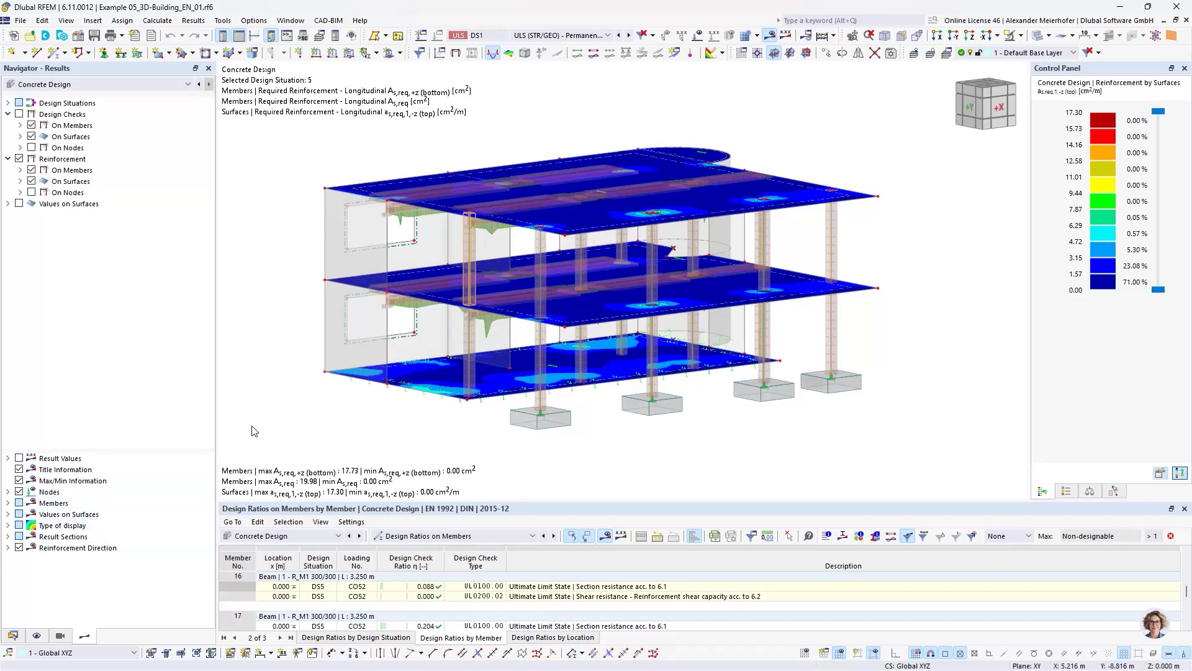
click(13, 636)
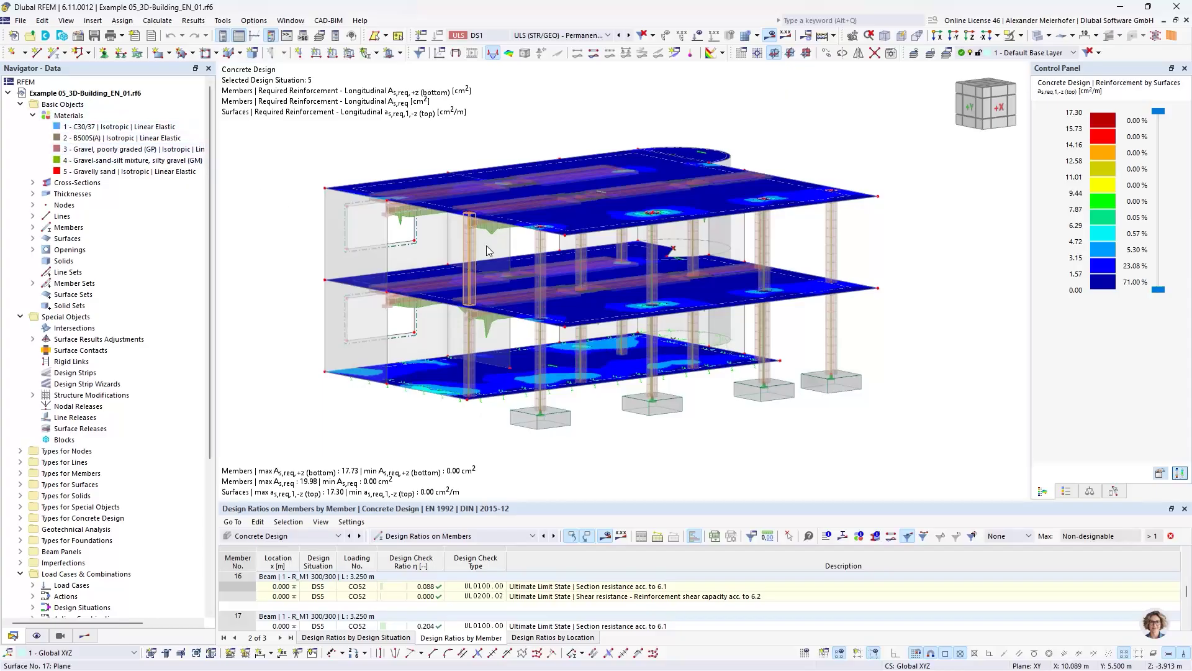
Examine the time-dependent creep and shrinkage properties of the C30/37 concrete material, leave it unchanged and clear the selection.
click(64, 128)
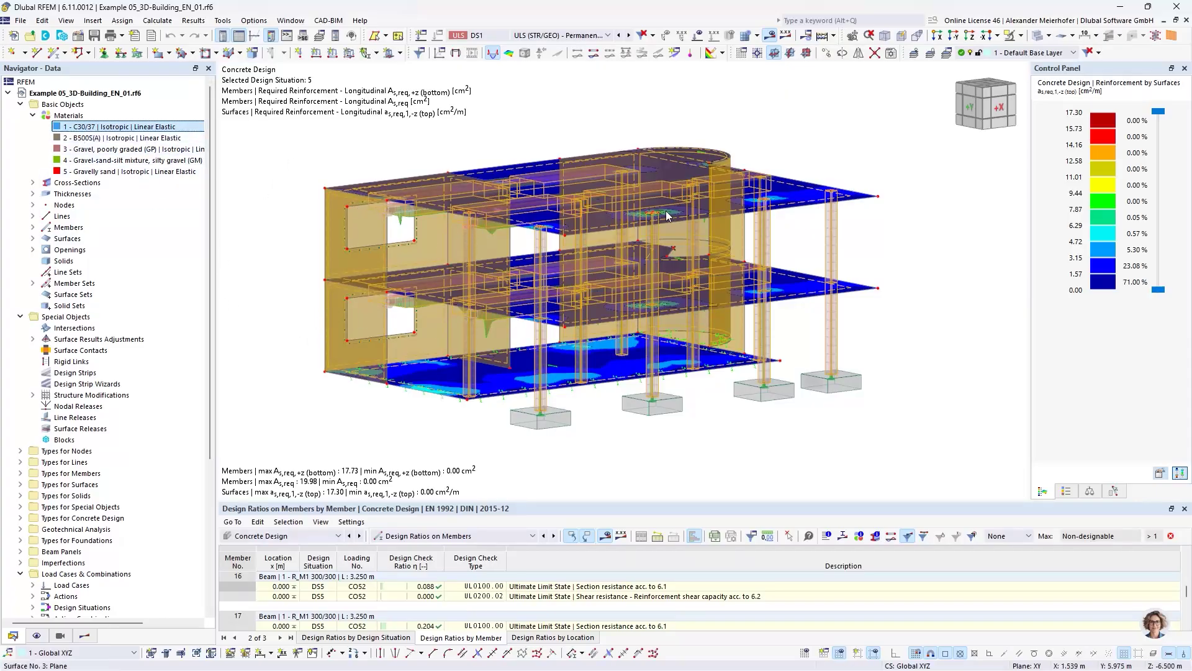
double_click(72, 129)
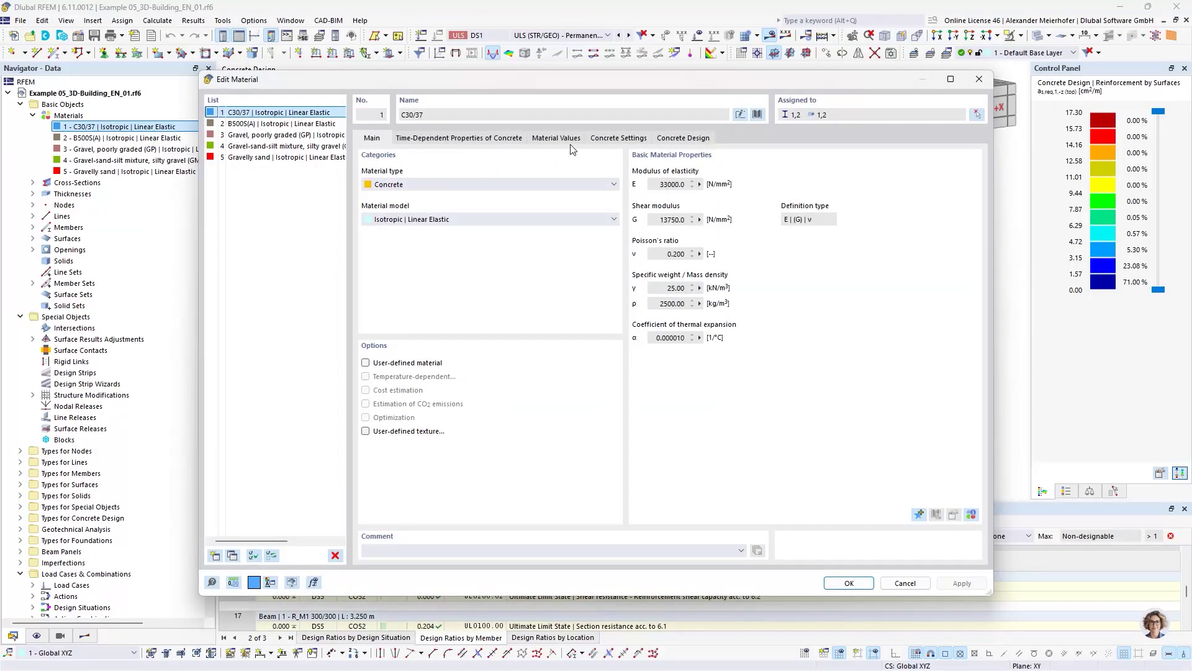
click(445, 139)
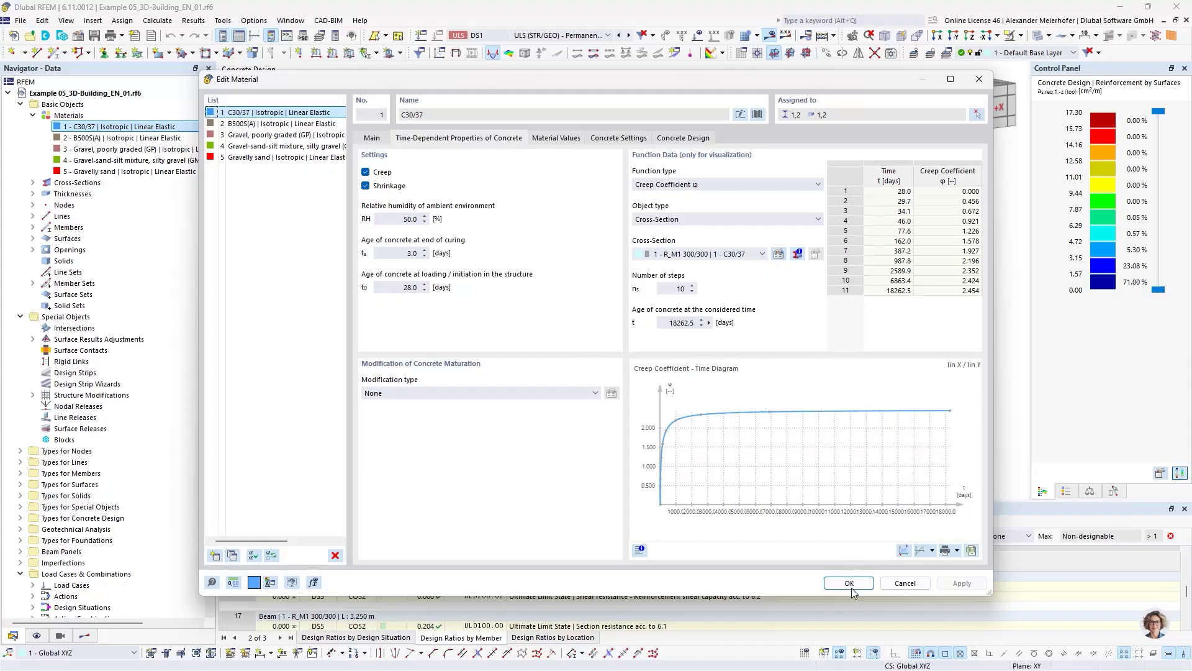
click(905, 583)
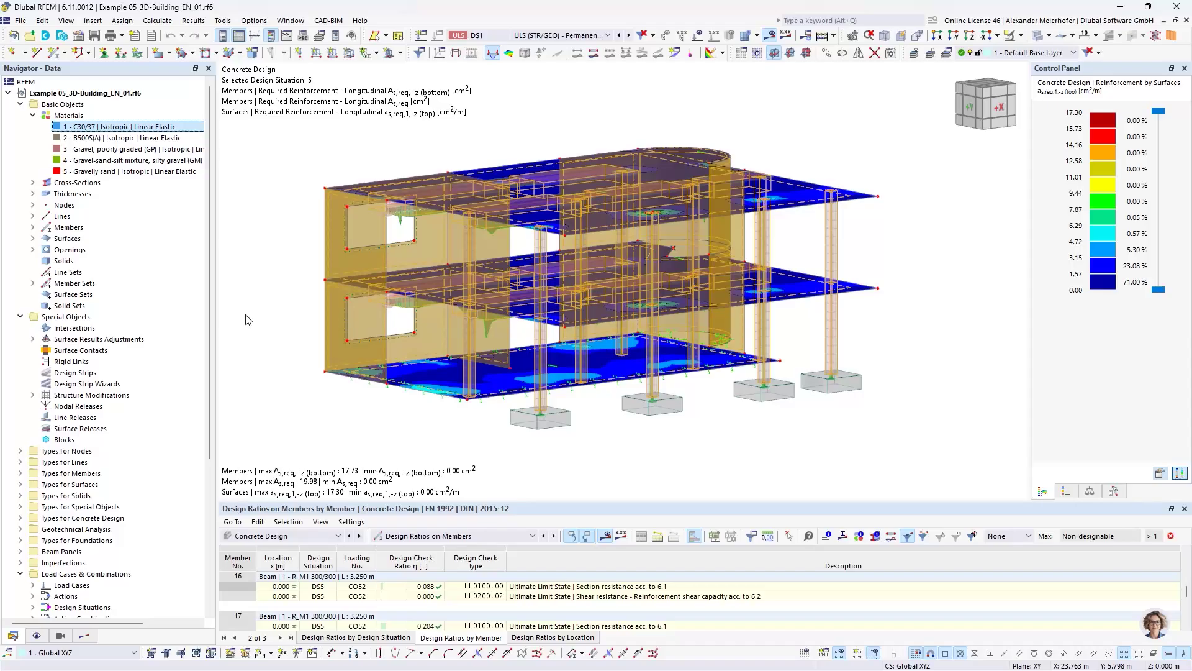
click(375, 421)
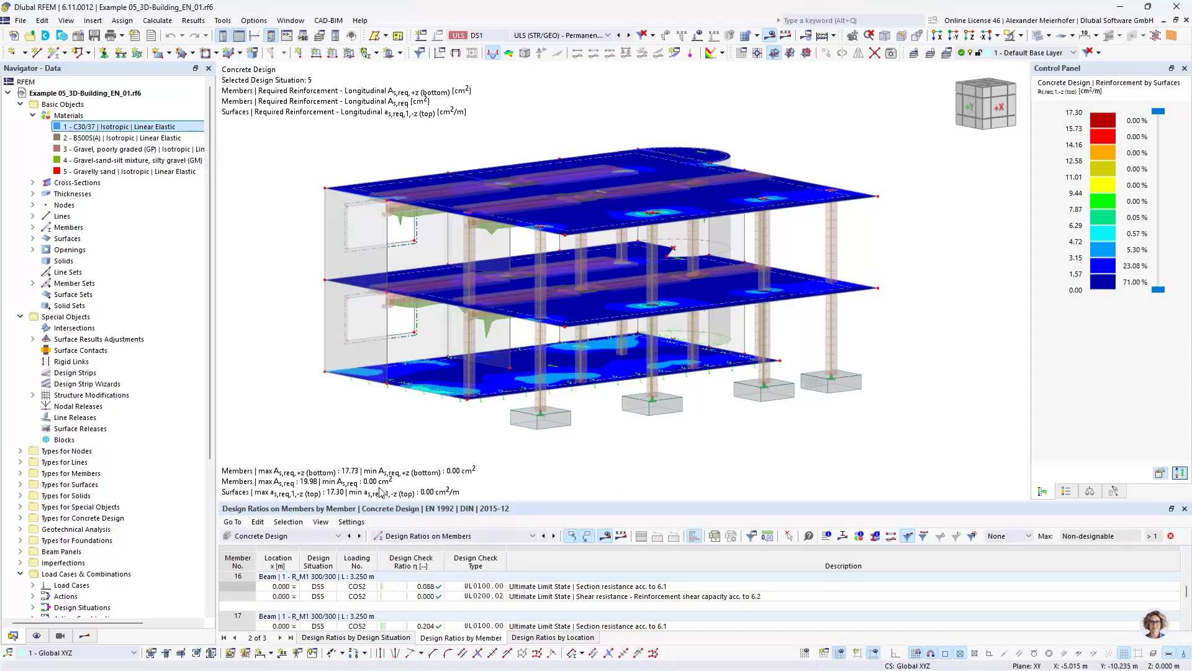
Enlarge the table area and switch it from the member design ratios to the concrete design input data.
drag(533, 500, 534, 460)
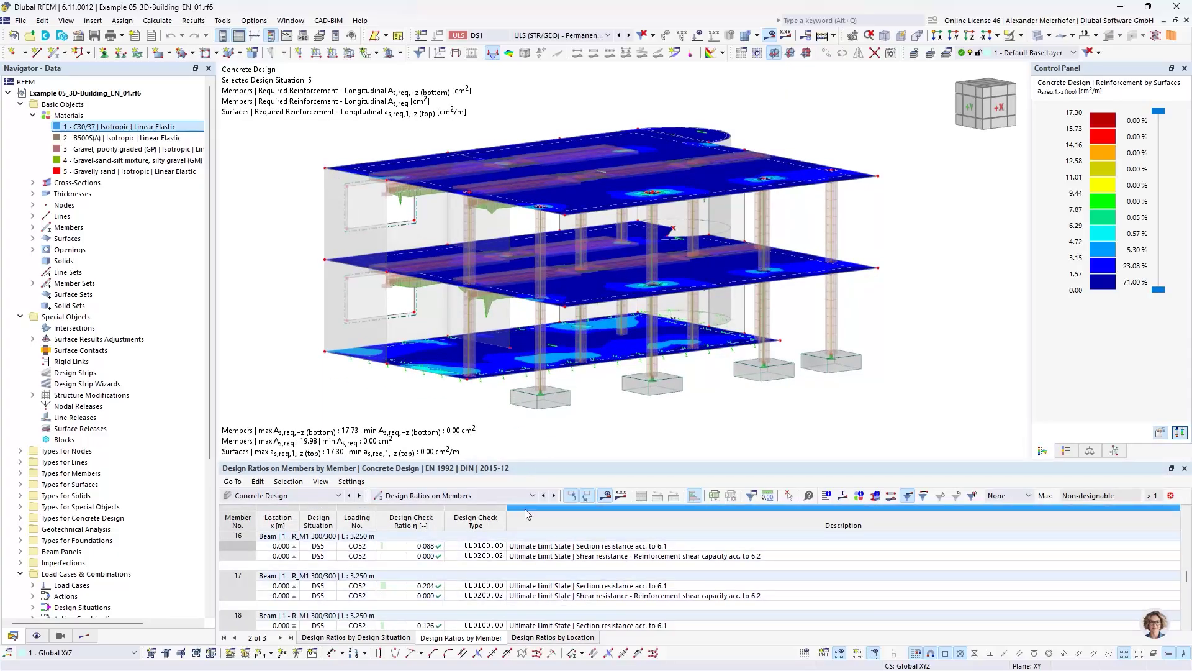
click(467, 495)
click(421, 507)
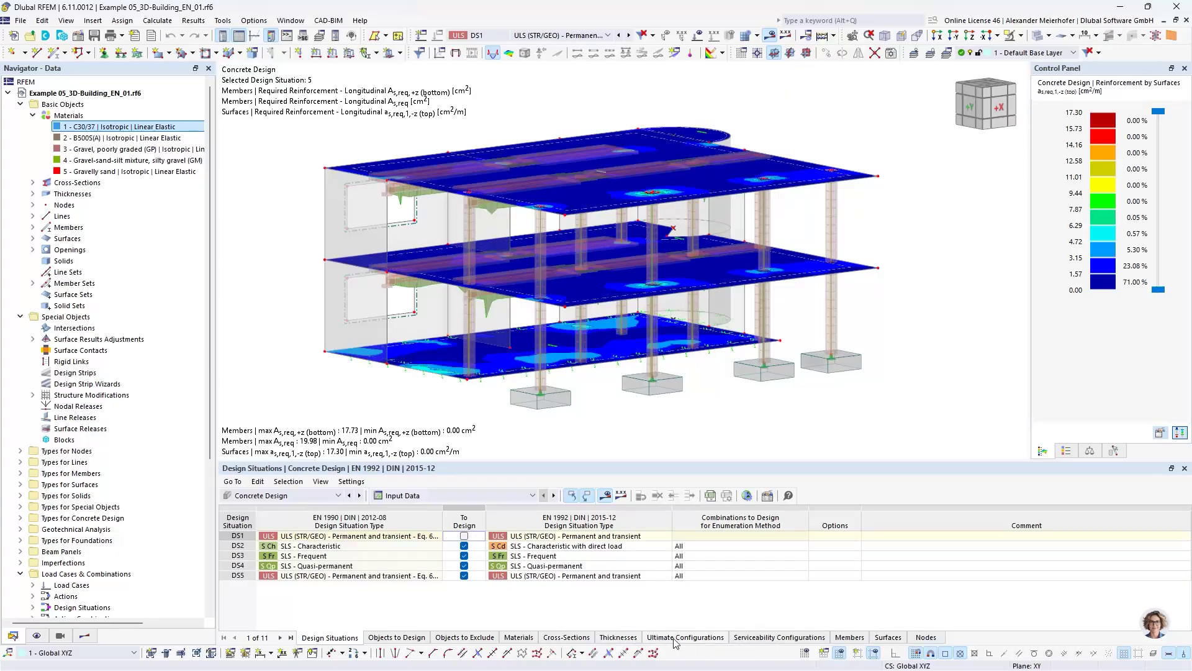
Examine the Default ultimate configuration's design parameters for members, surfaces, punching and stability without changing anything.
mouse_move(675, 643)
click(683, 642)
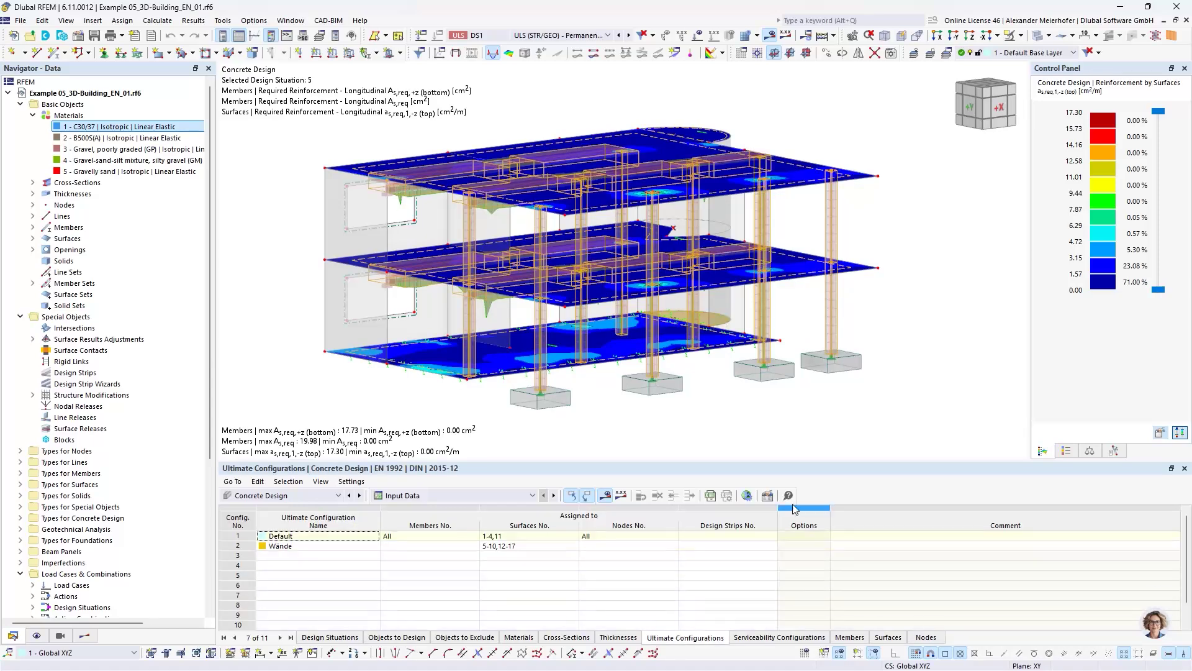
click(768, 495)
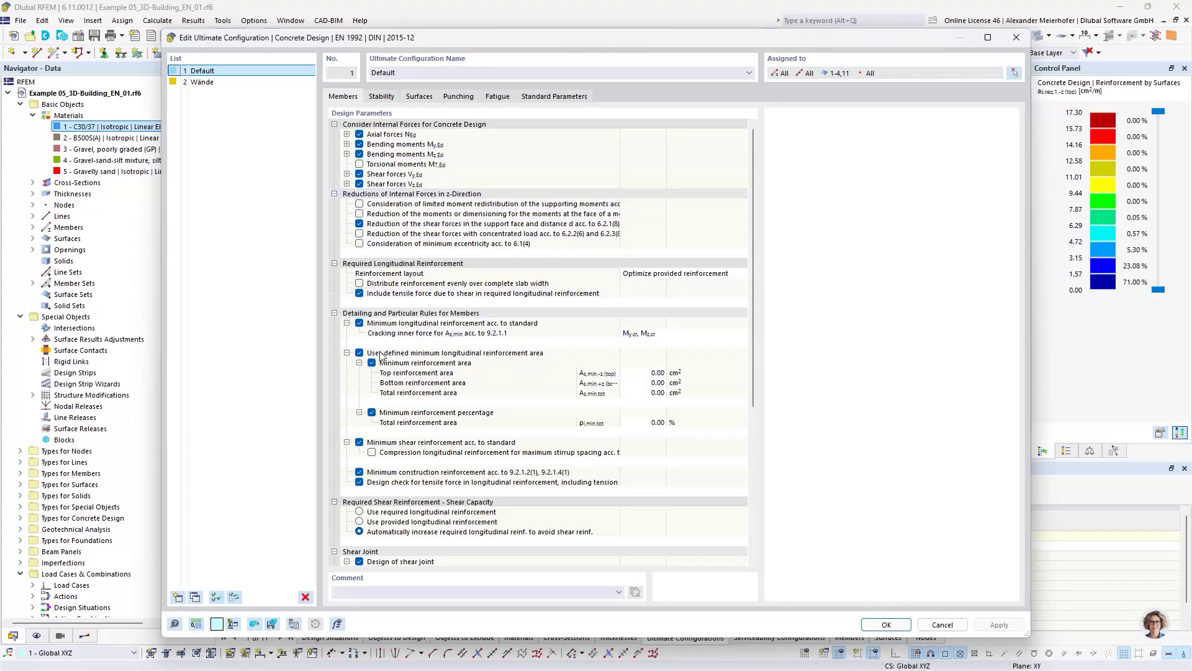
scroll(383, 494, down, 3)
scroll(559, 400, up, 3)
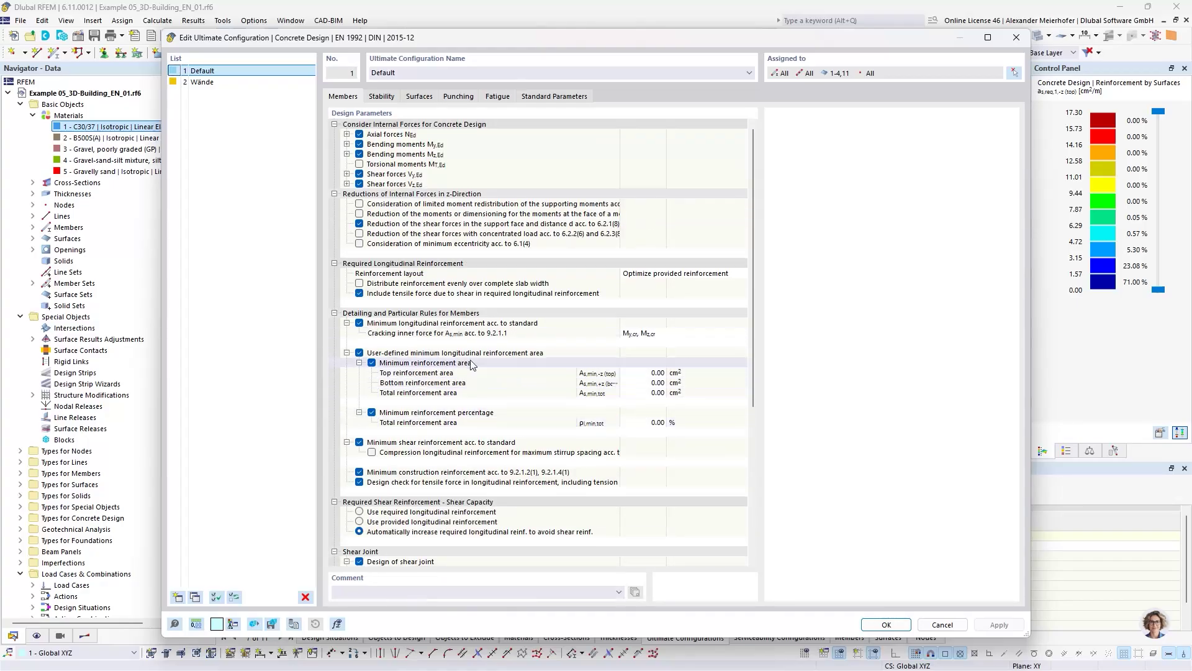
click(380, 98)
click(419, 97)
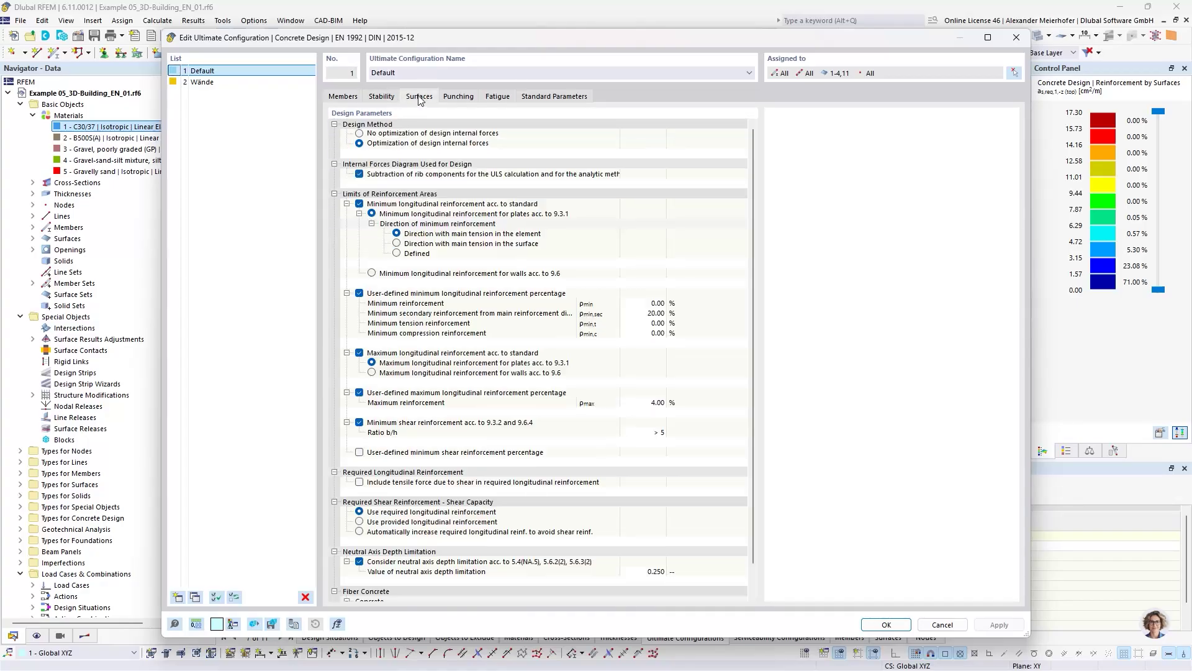
click(457, 97)
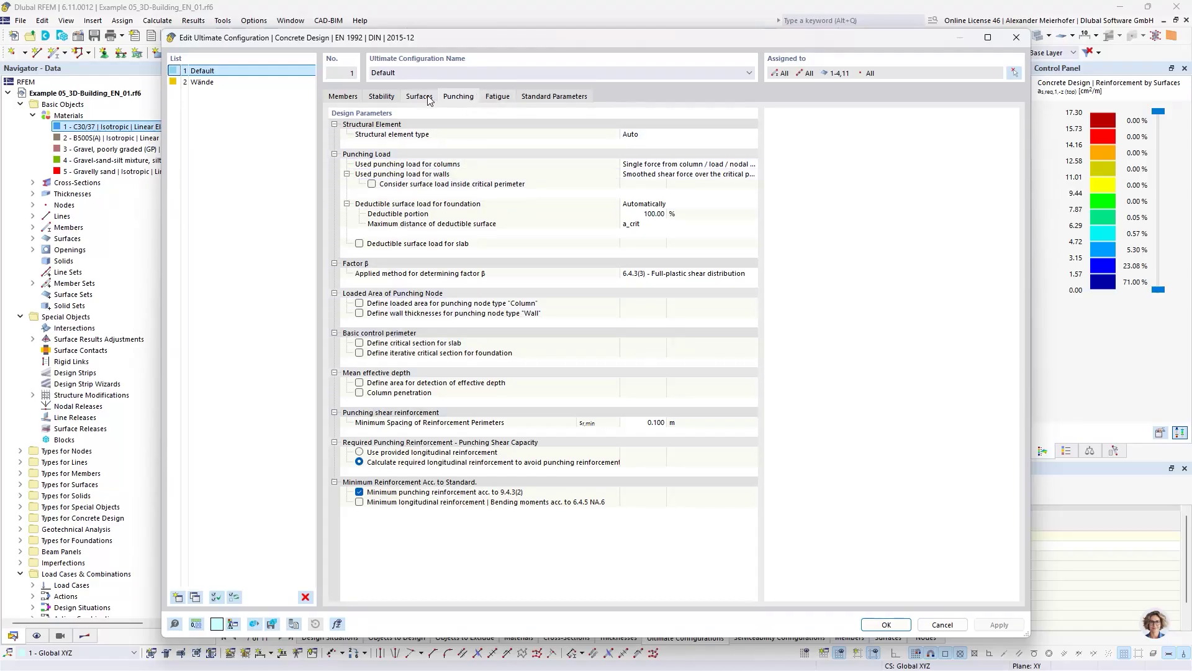
click(381, 101)
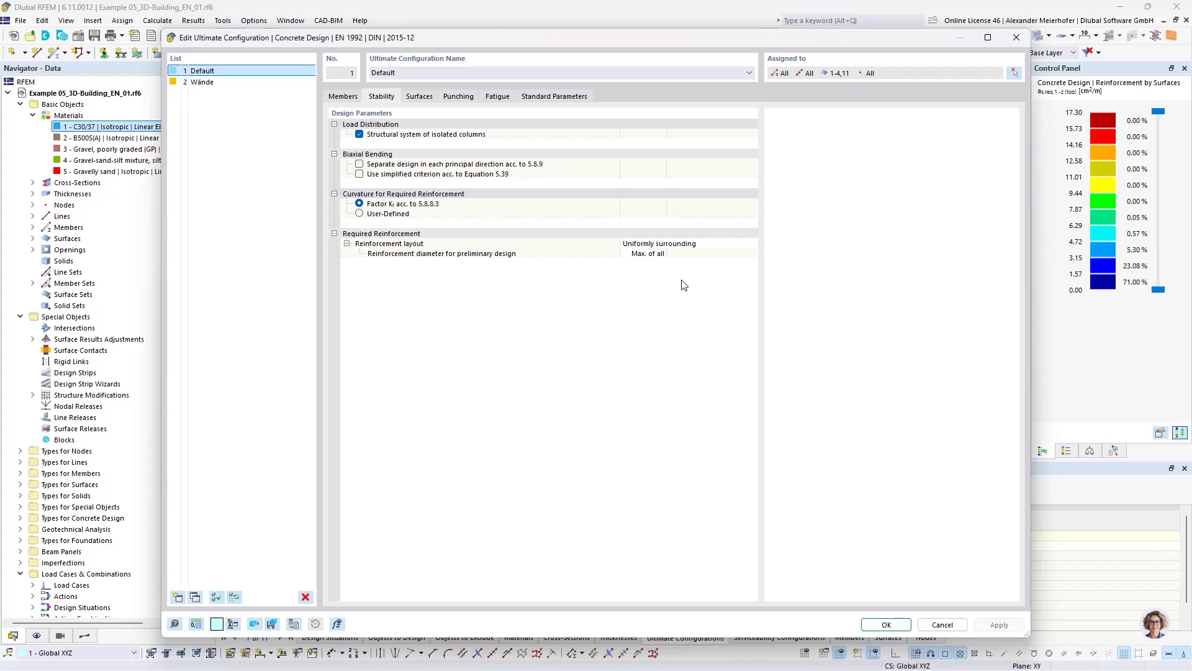
click(942, 626)
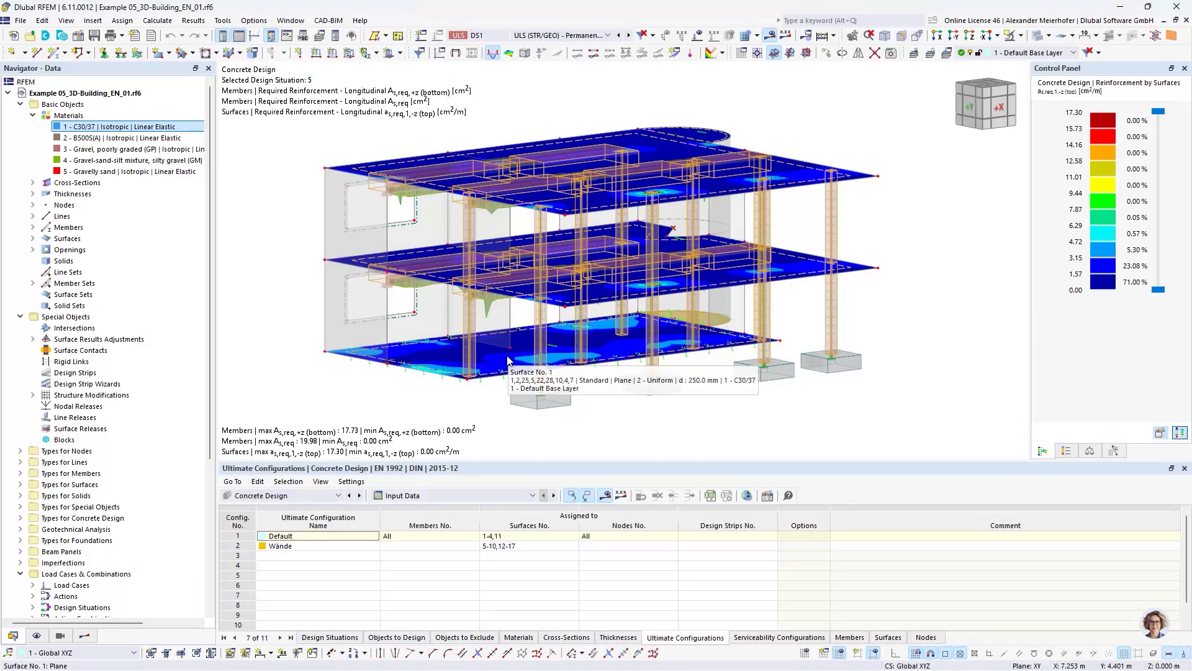
In the Default serviceability configuration for surfaces 1-4,11, enable user-defined assignment of design situation type for crack analysis and include the Characteristic situation.
click(779, 637)
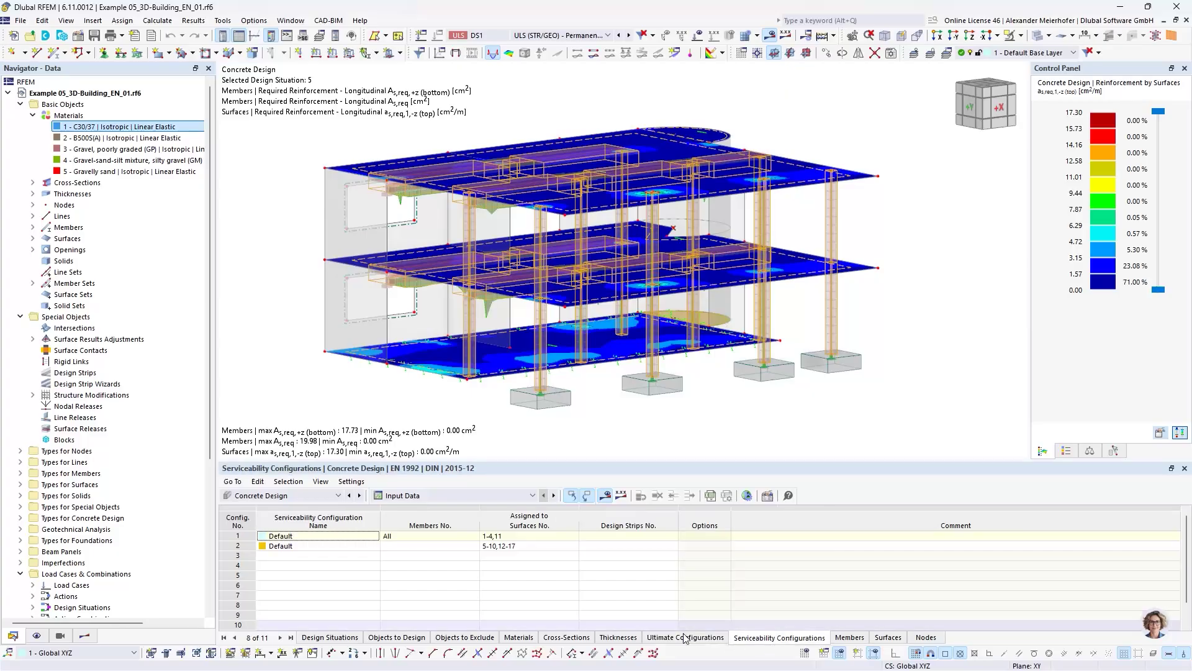
click(767, 495)
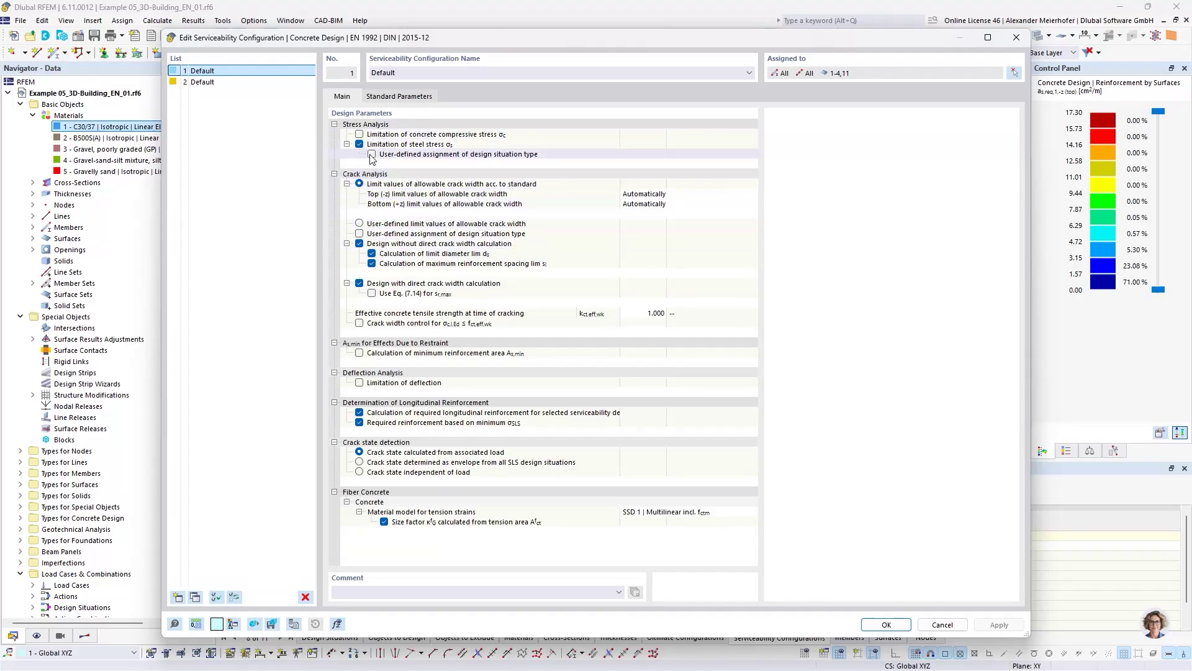
click(359, 233)
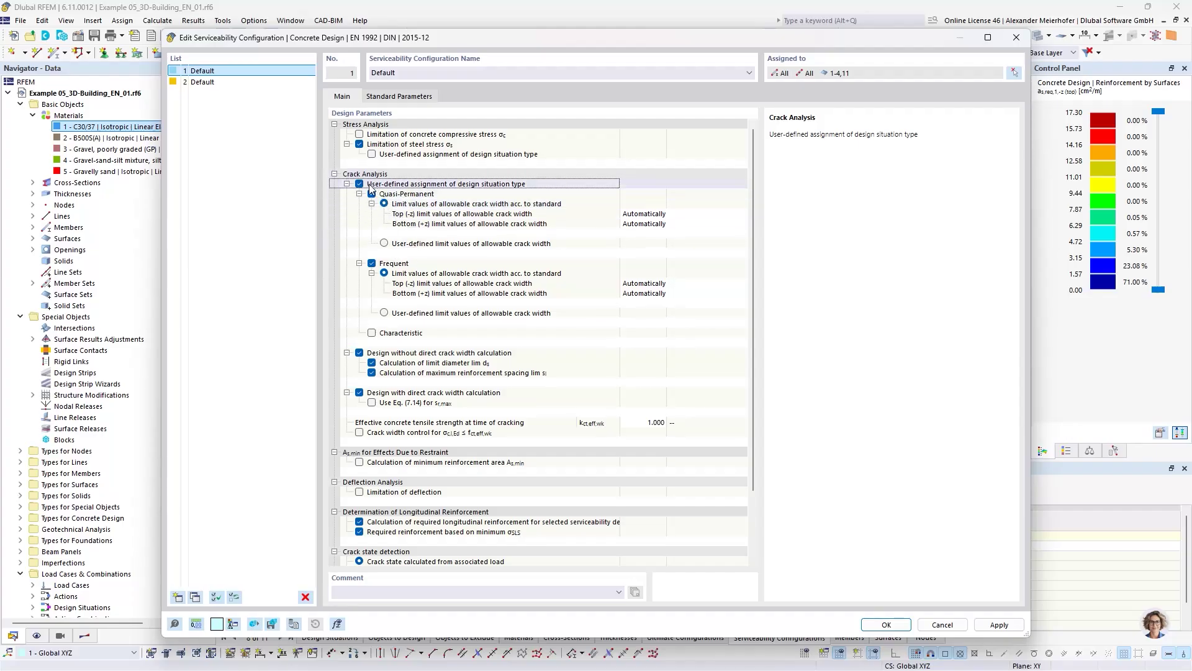
click(371, 332)
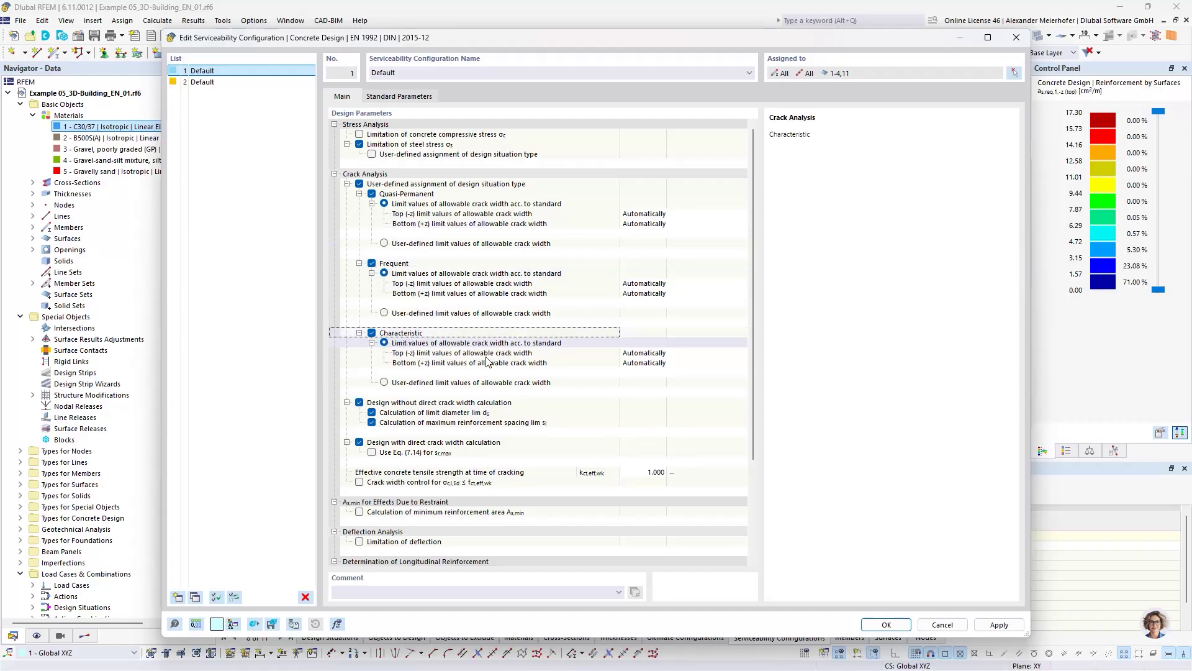
Set user-defined allowable crack widths of 0.4 mm on both sides for the Characteristic situation and save the configuration, accepting deletion of the affected results.
click(384, 383)
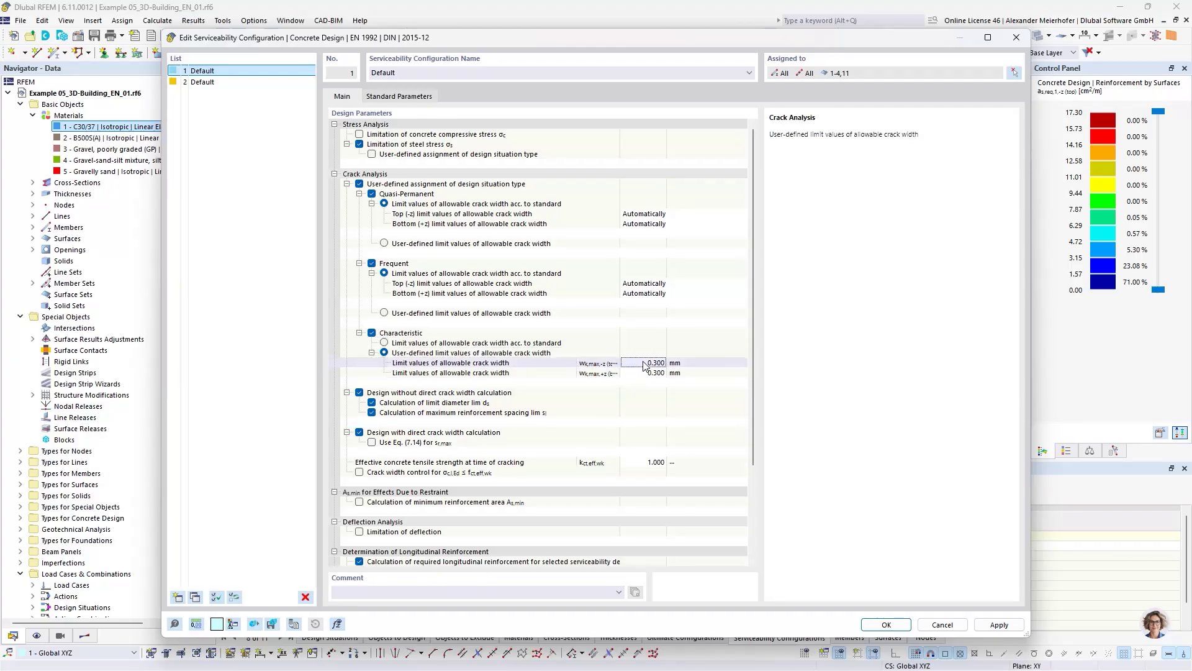
click(640, 362)
text(0.4)
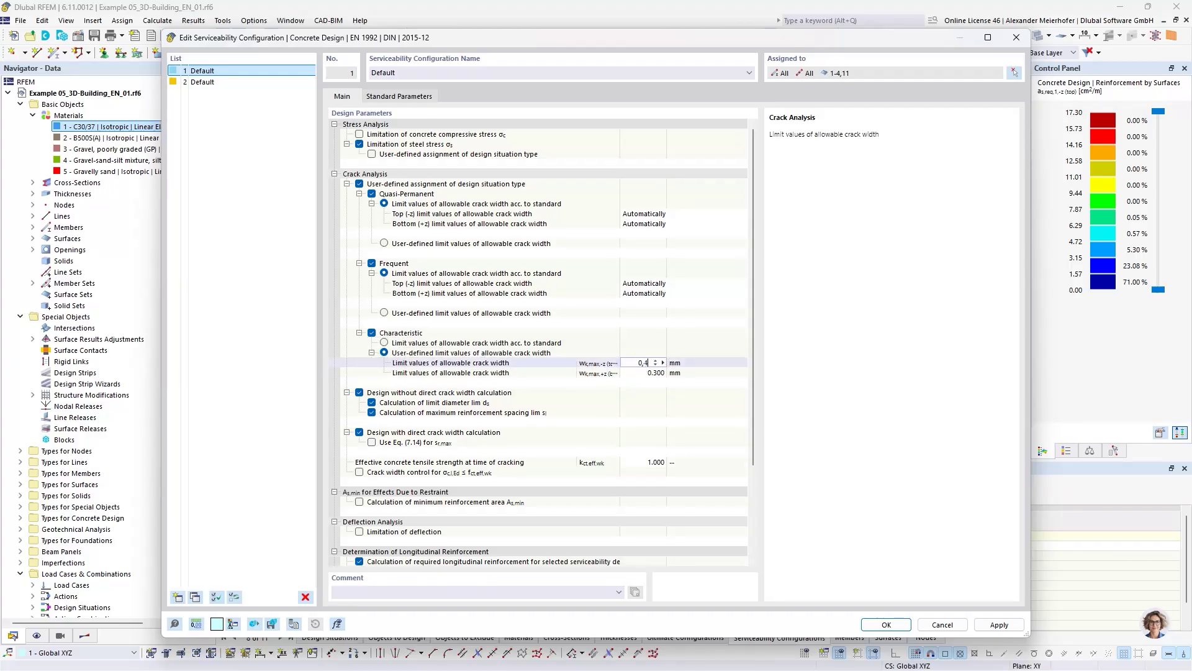
click(649, 373)
text(0,4)
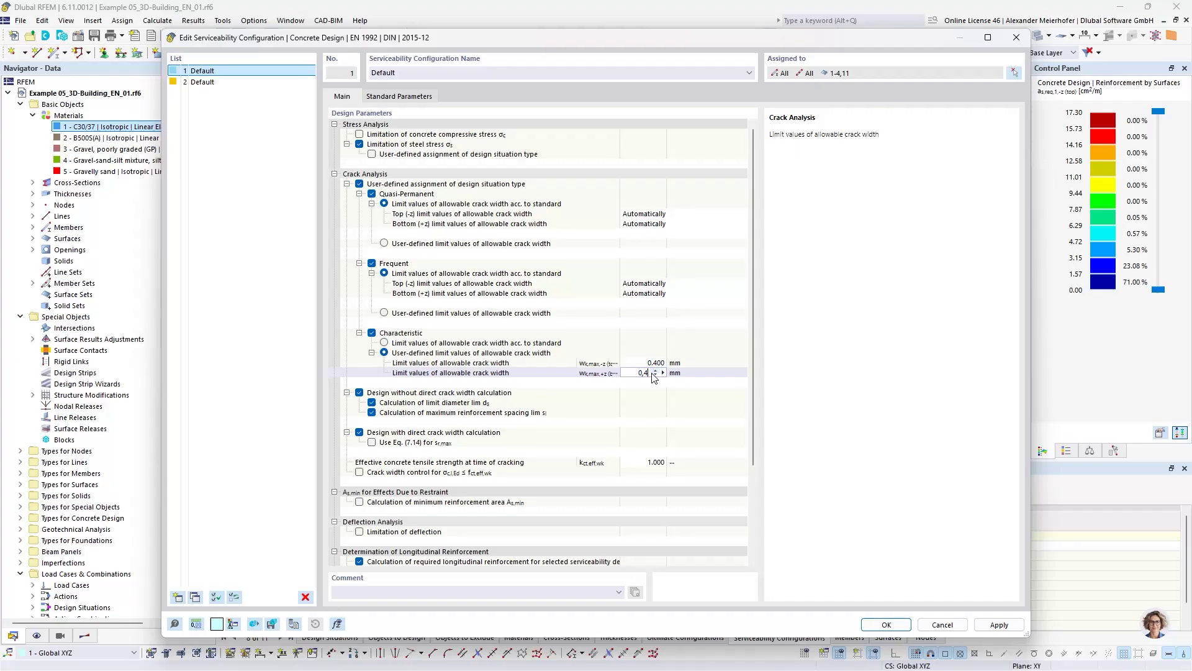
click(643, 342)
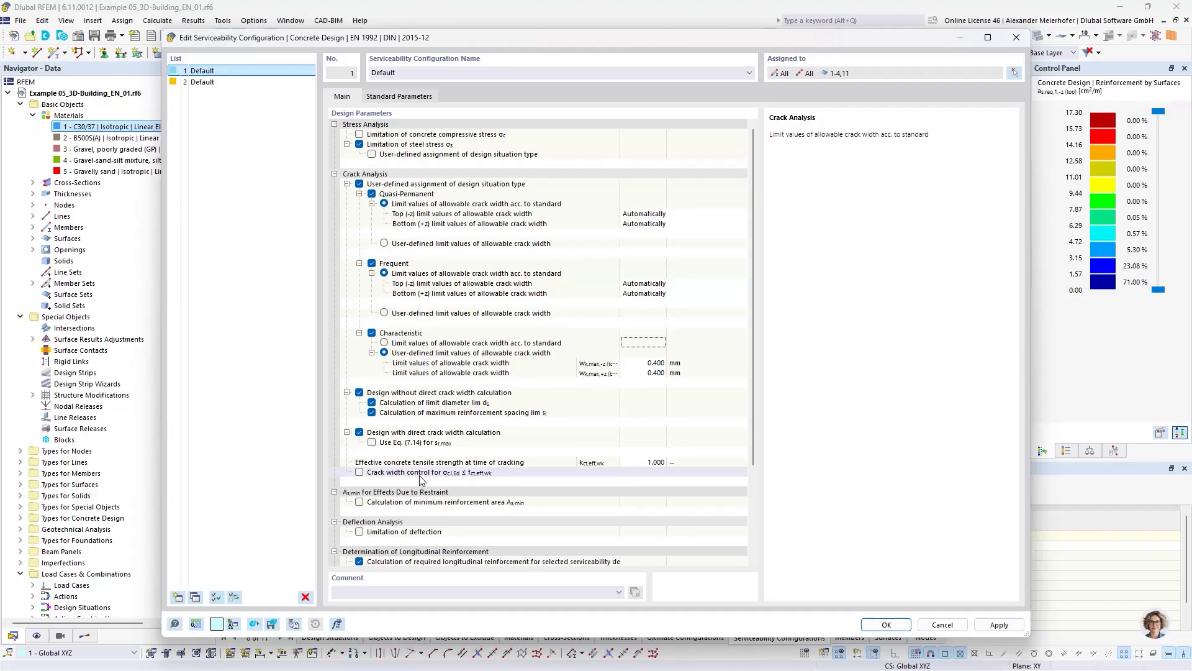
scroll(419, 476, down, 3)
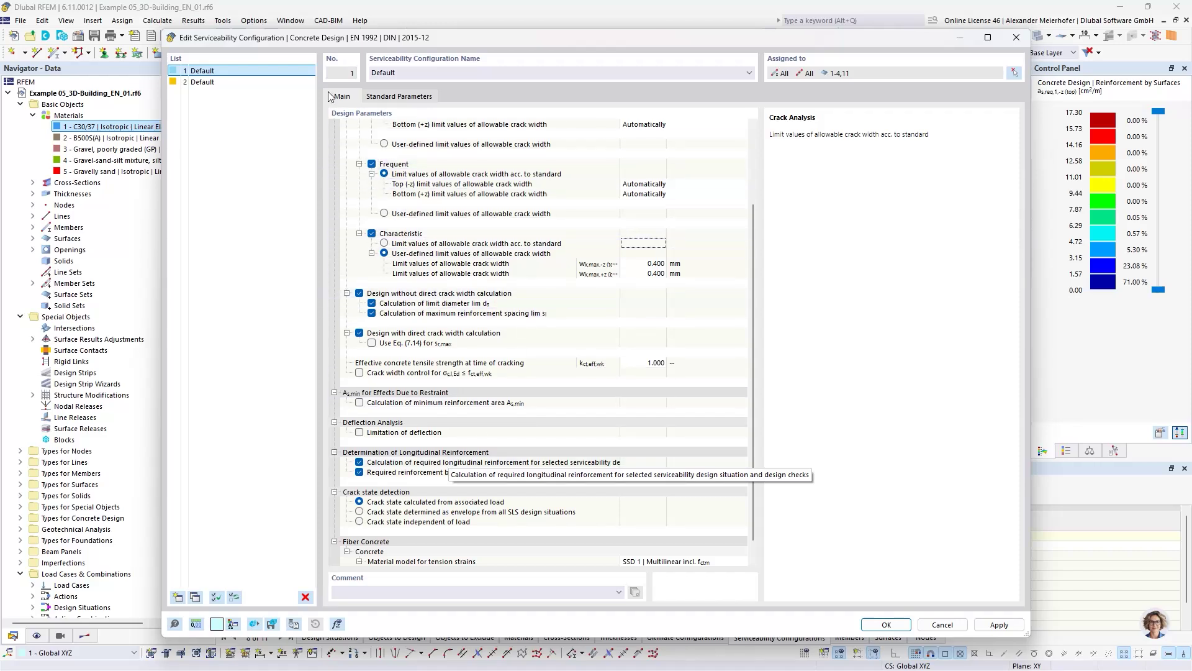
click(887, 625)
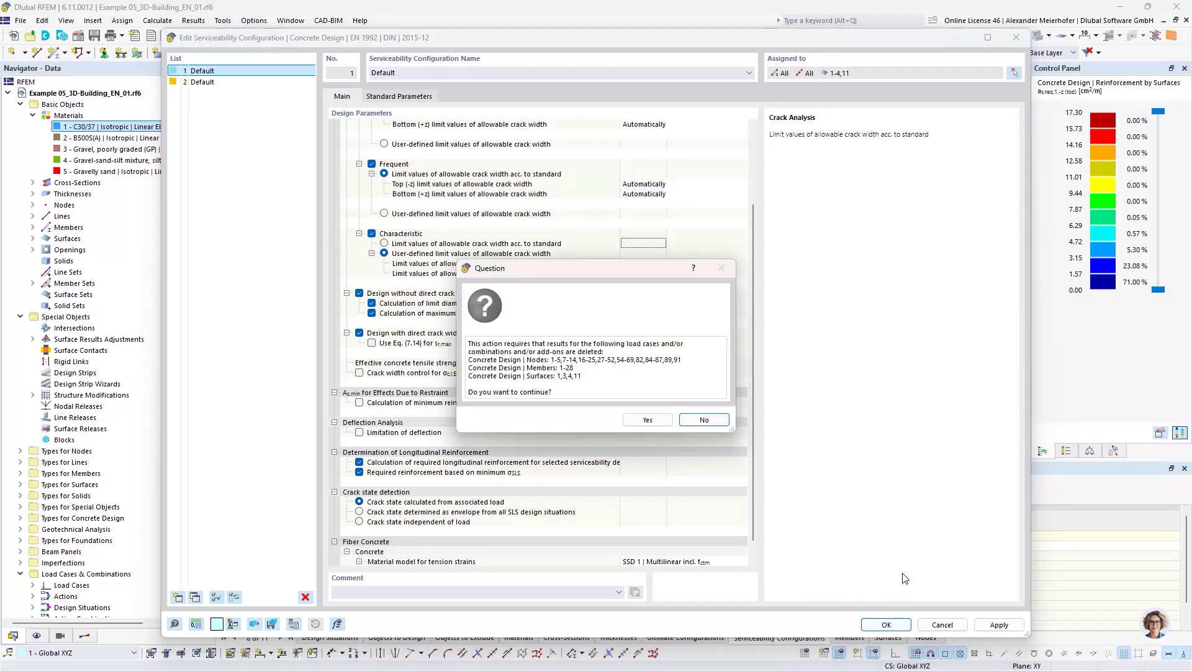
click(648, 420)
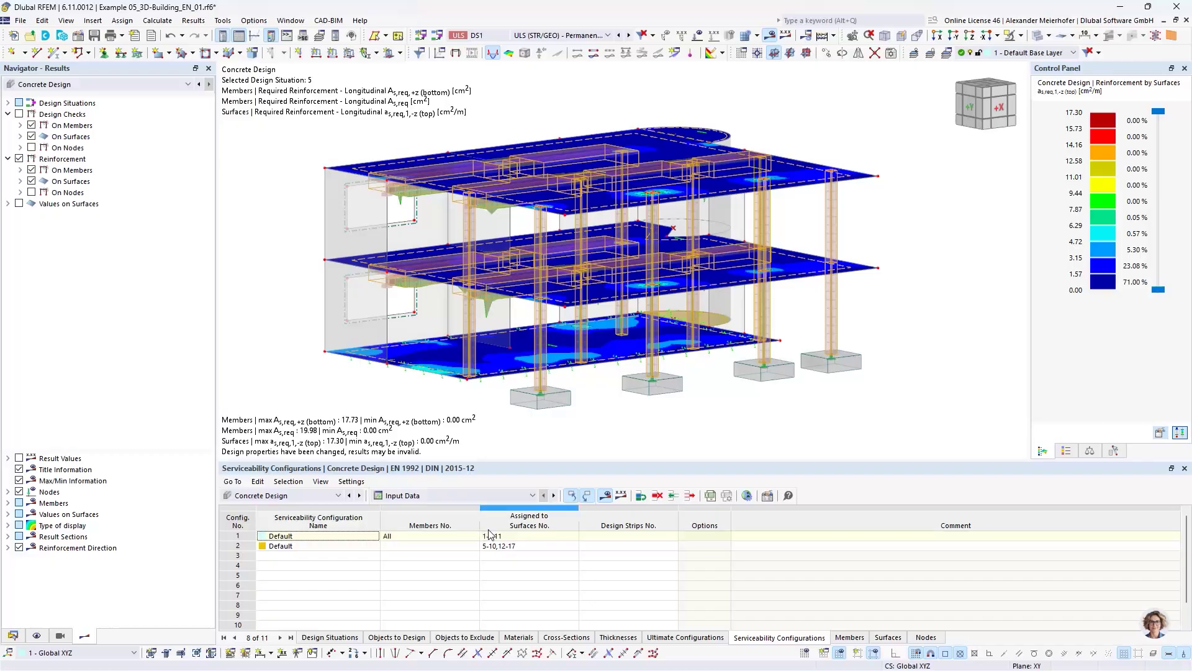
Examine the exposure classes of the XC1 concrete durability in the model data tree and leave them unchanged.
mouse_move(490, 534)
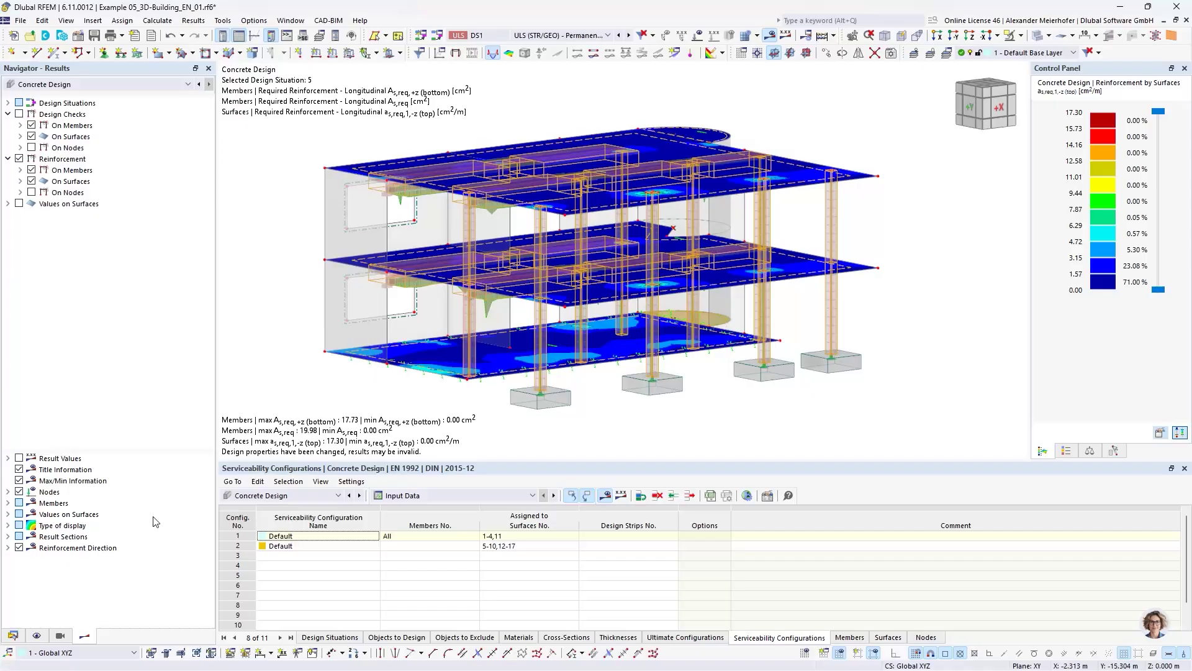
click(13, 636)
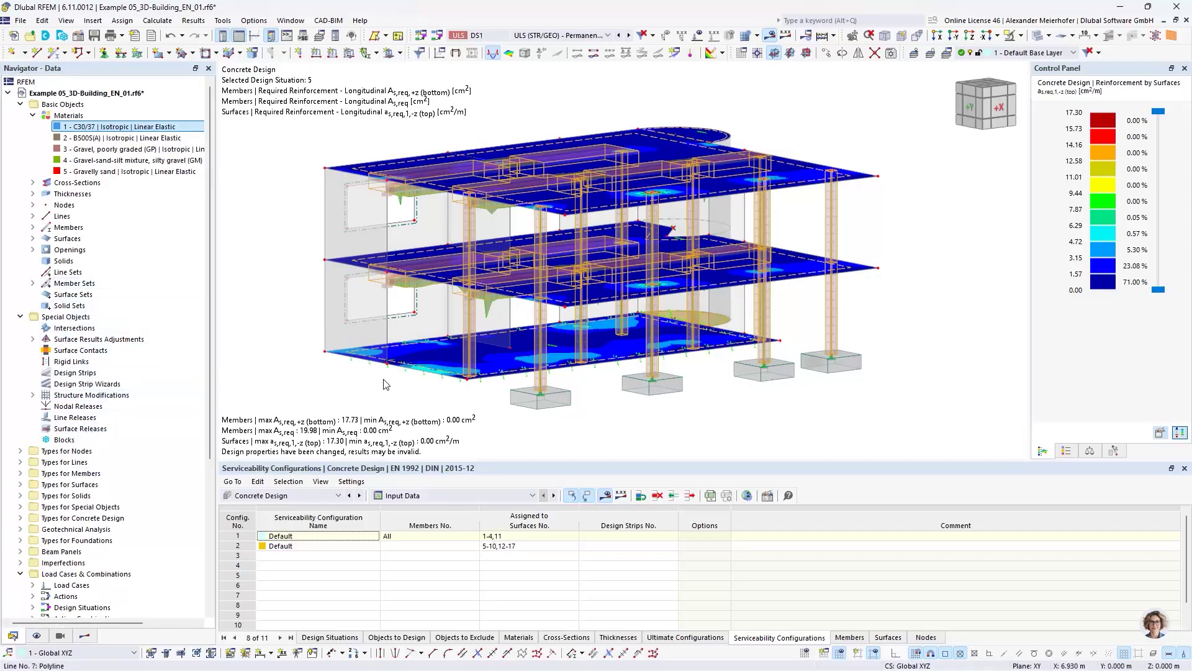
scroll(42, 445, down, 6)
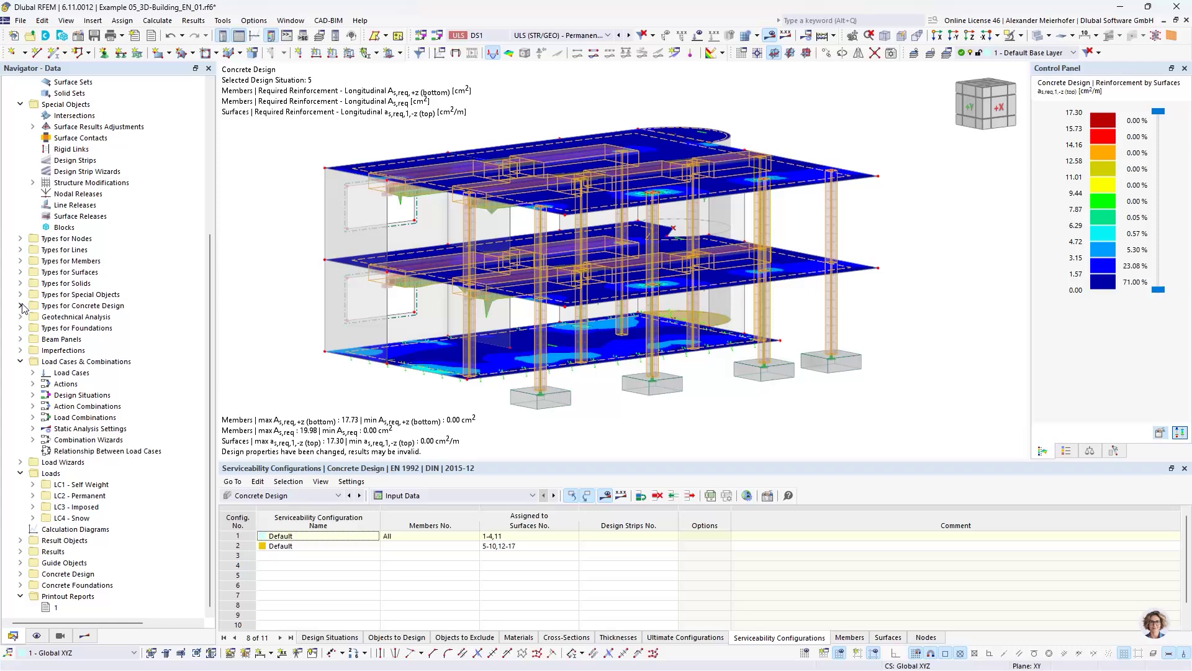
click(22, 306)
click(98, 328)
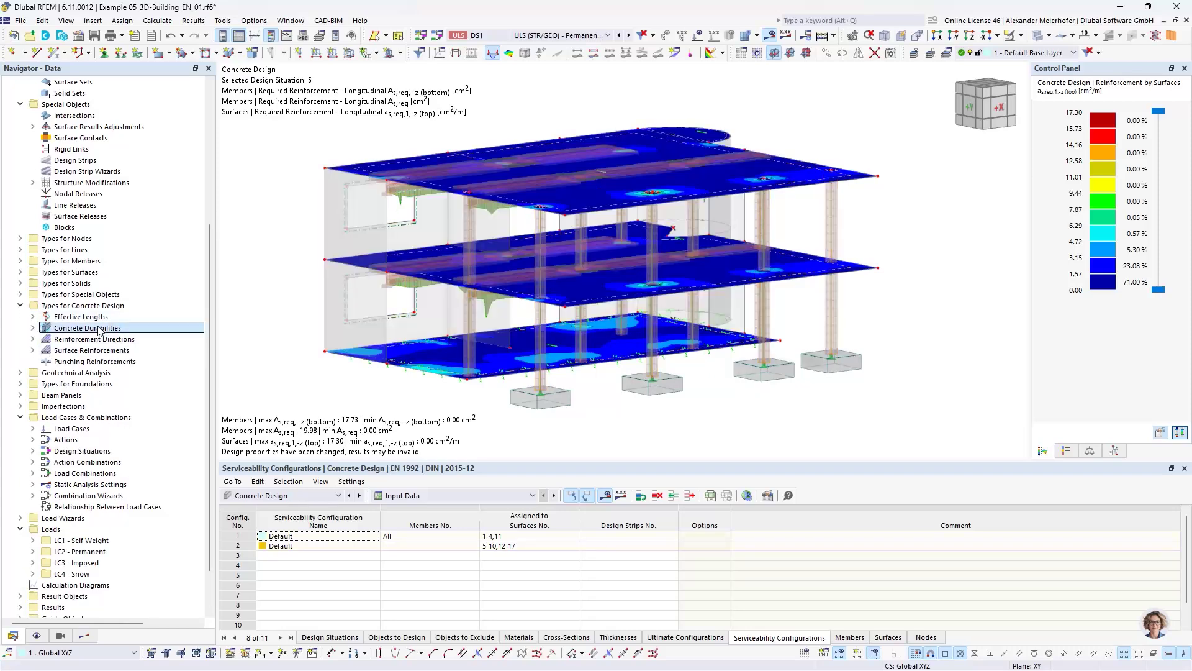
double_click(98, 328)
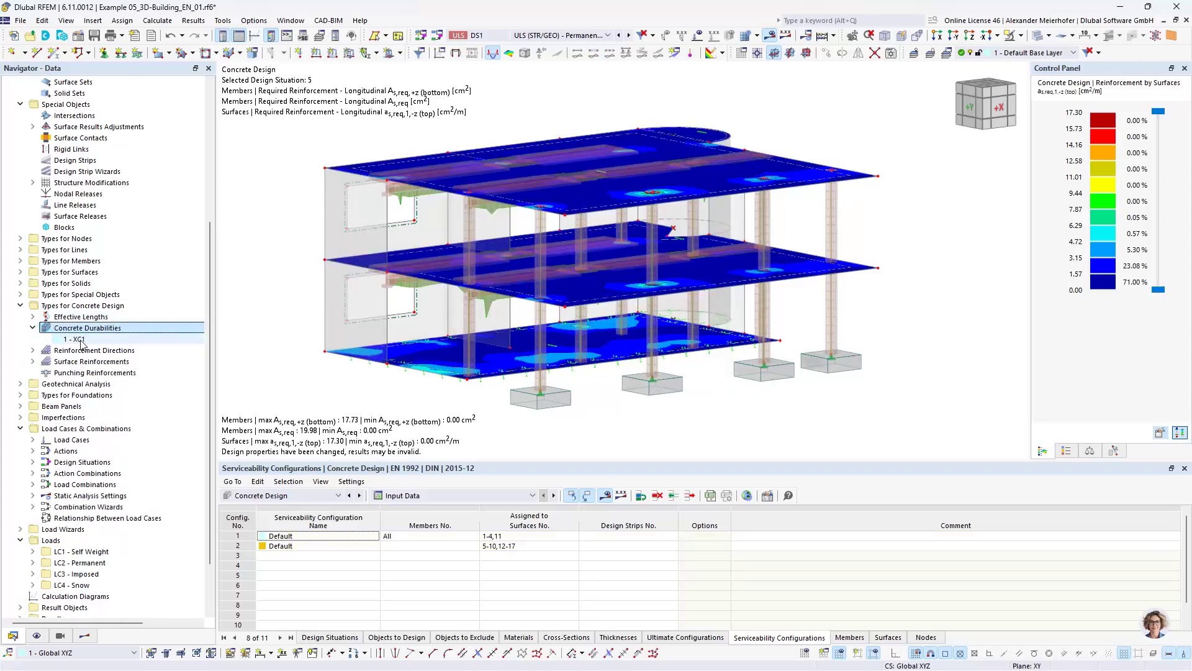
double_click(77, 339)
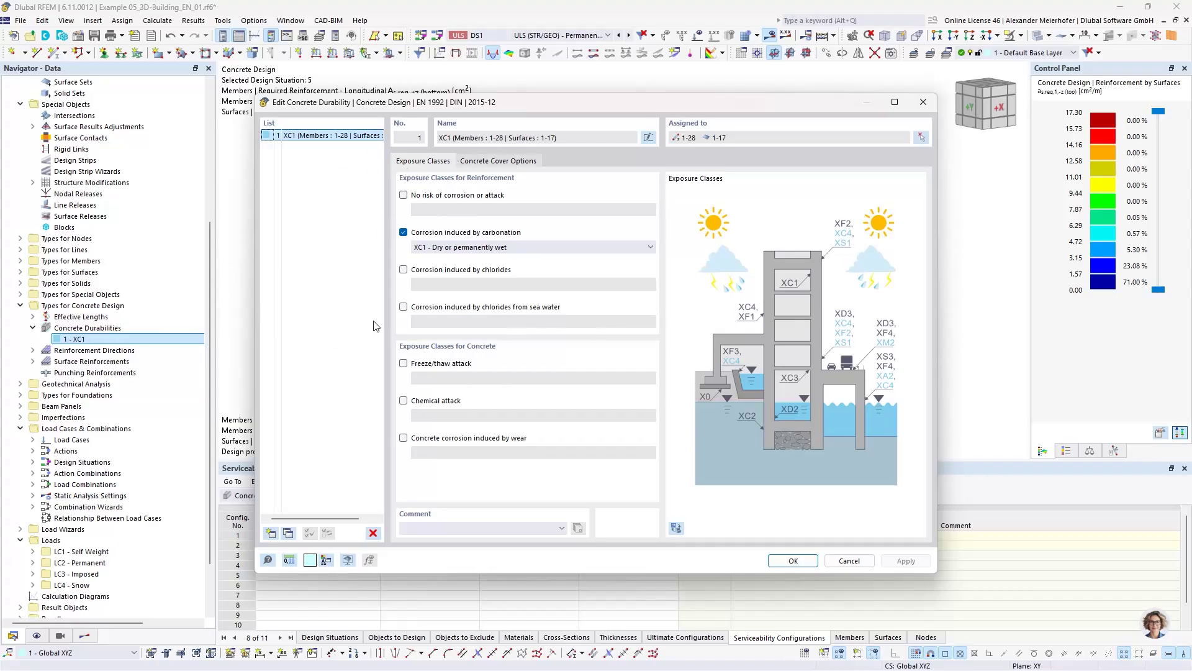
click(793, 560)
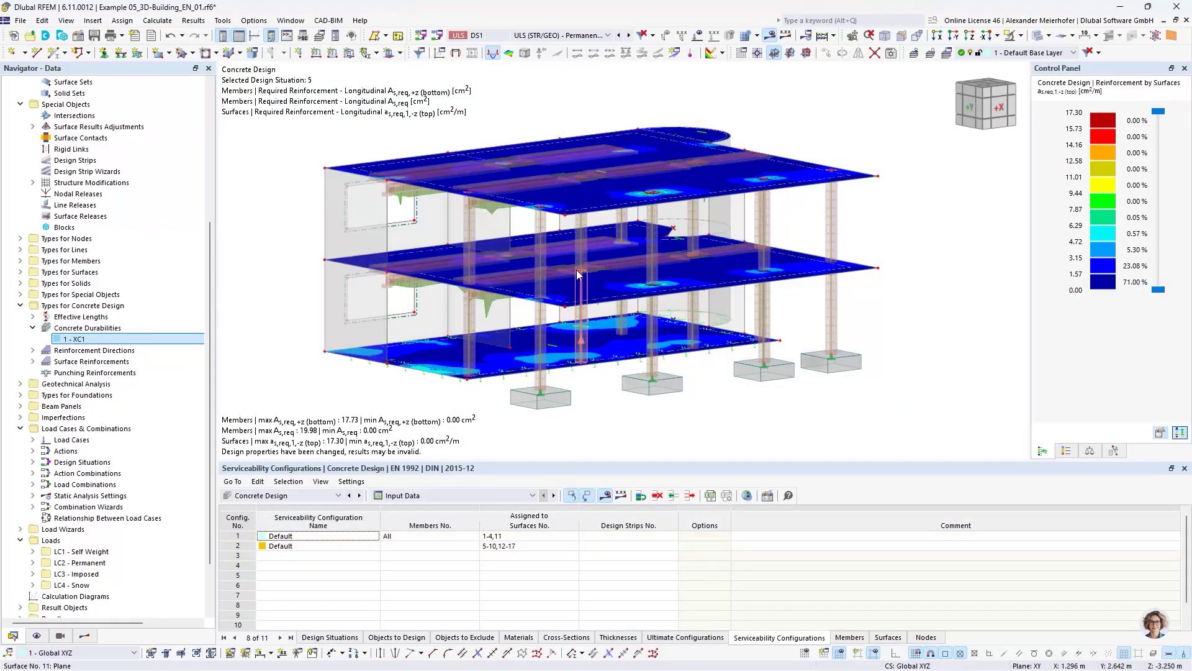
Check the concrete cover and durability assignment of column member 16 without changing anything.
double_click(464, 238)
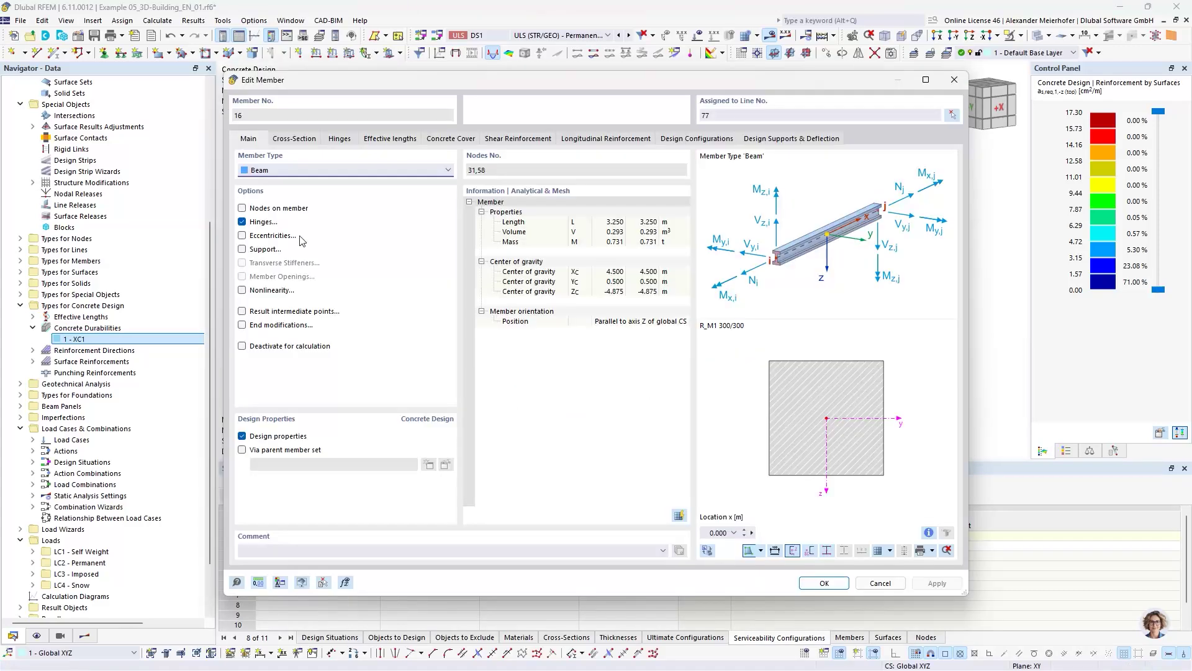
click(451, 138)
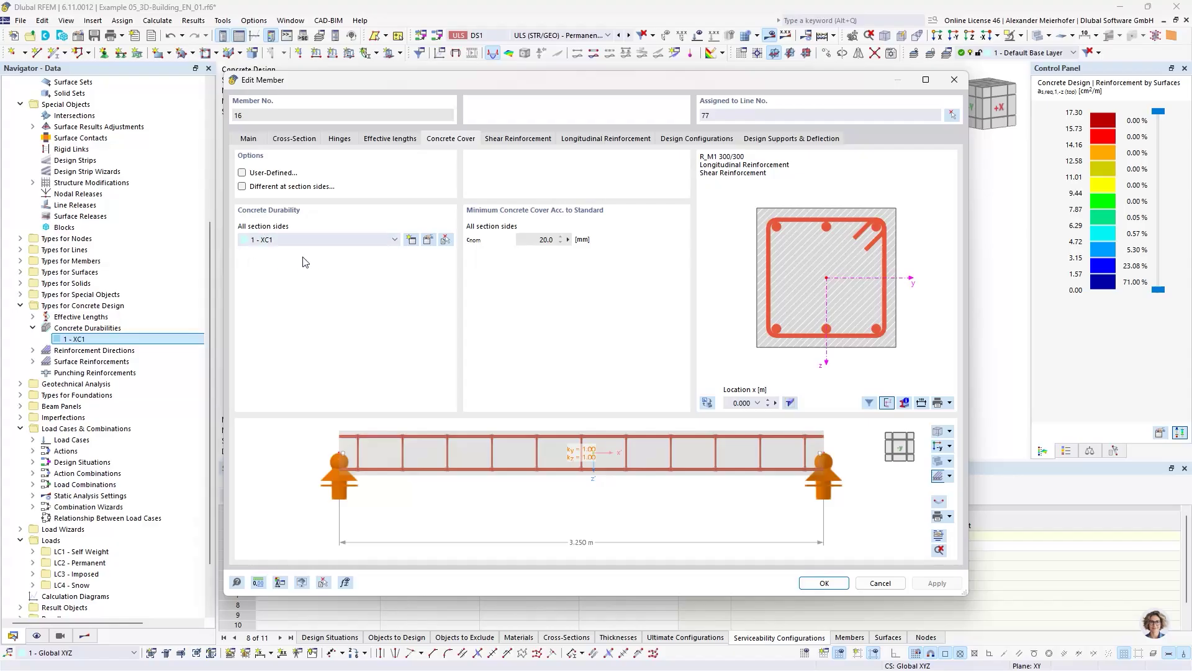
click(832, 586)
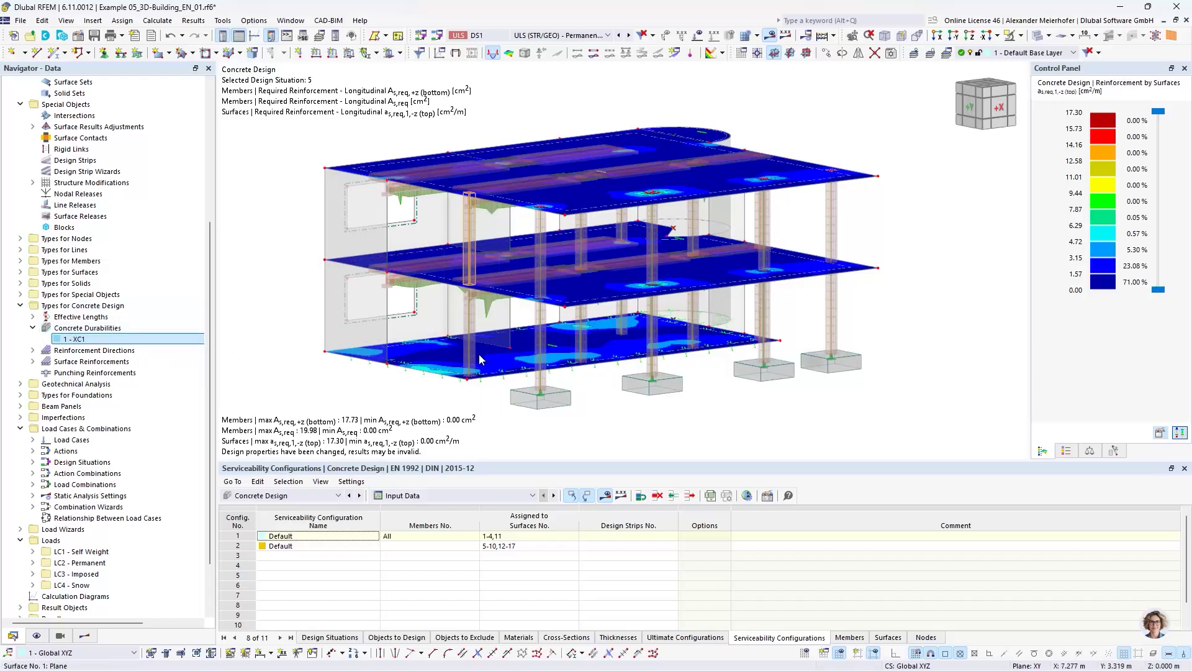
Enlarge the table area and switch it from the concrete design input data to the design ratios on members.
scroll(522, 342, down, 2)
ctrl+middle_drag(365, 356, 521, 370)
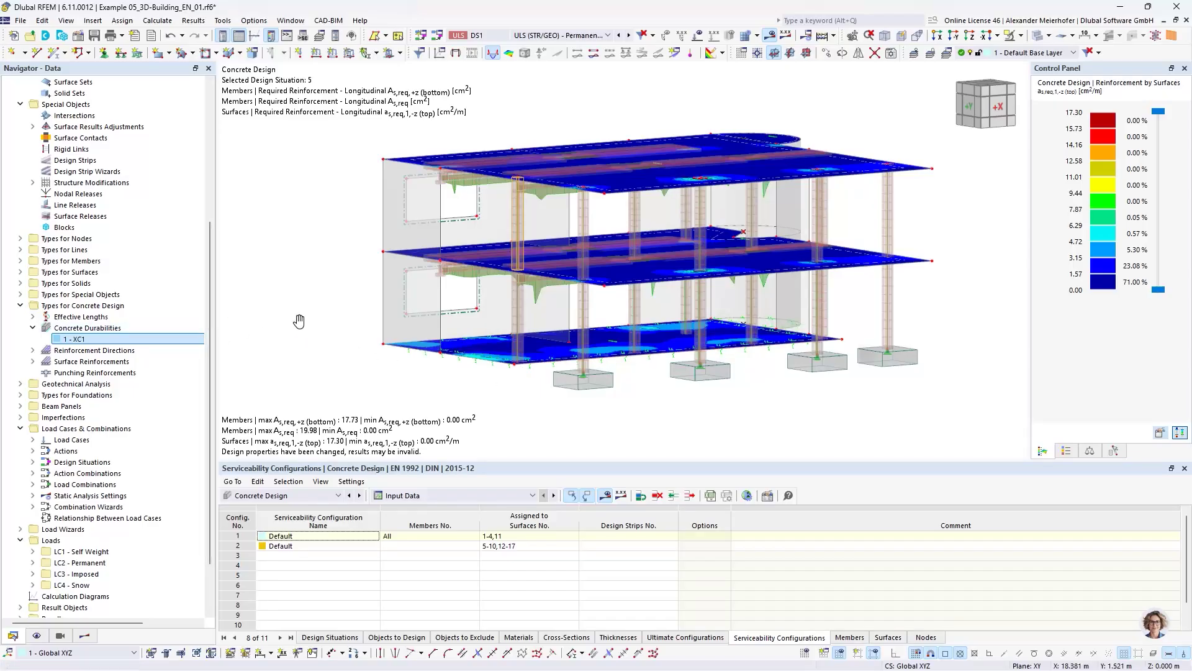
middle_drag(310, 327, 270, 318)
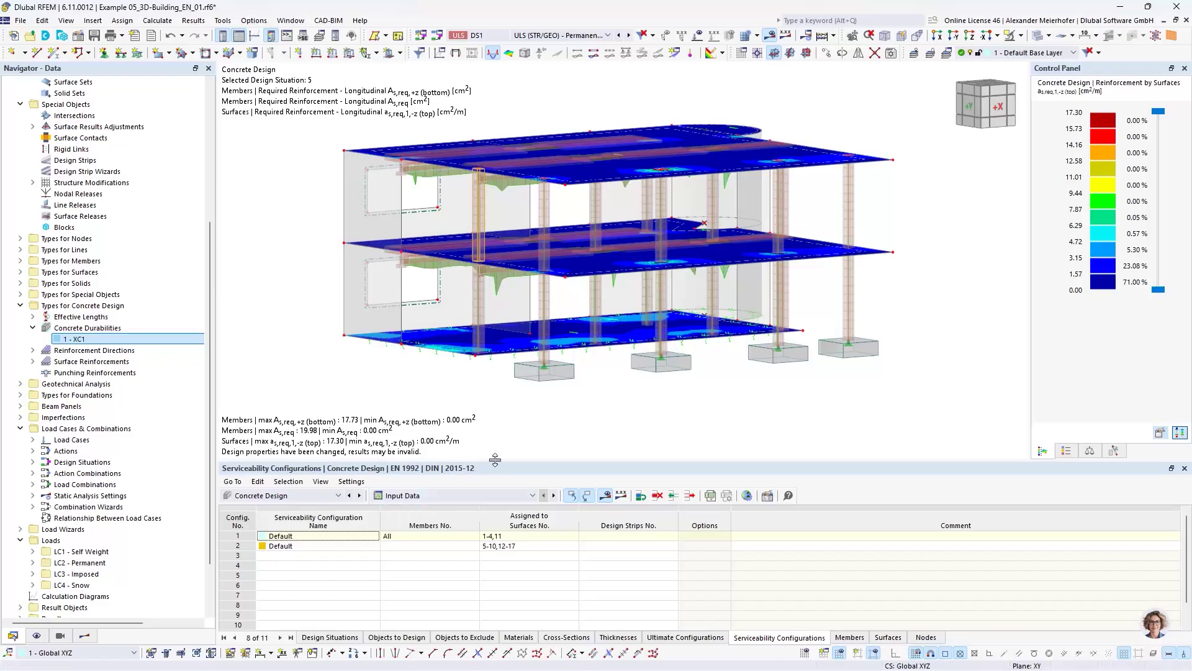
drag(496, 459, 496, 432)
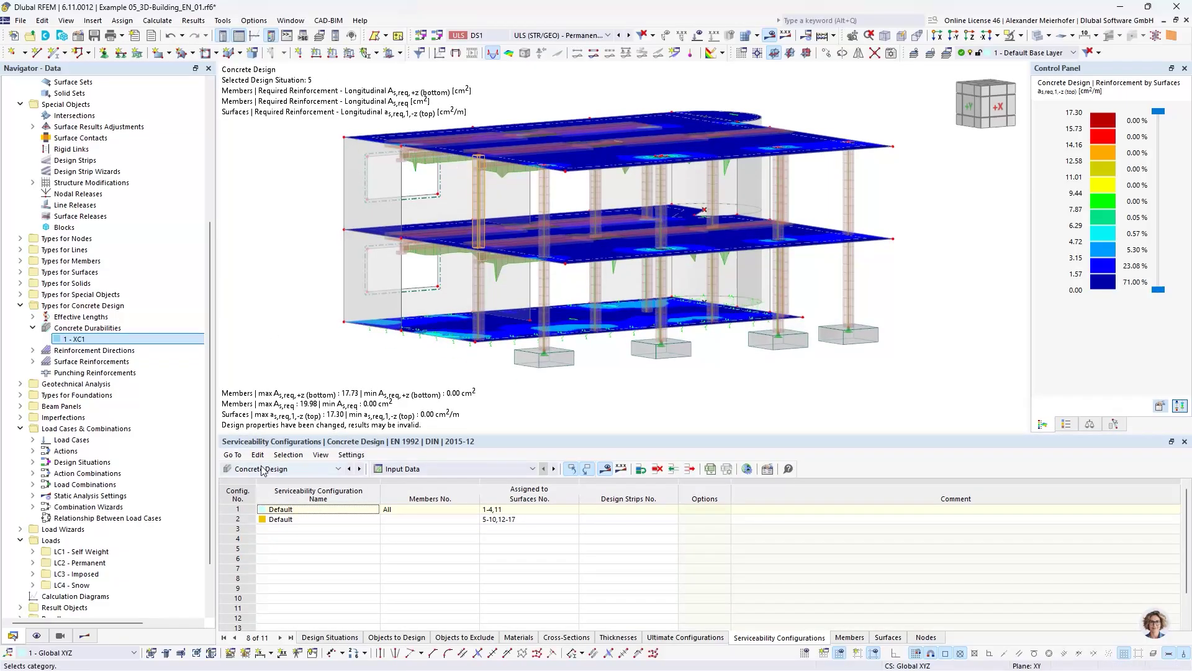
click(372, 470)
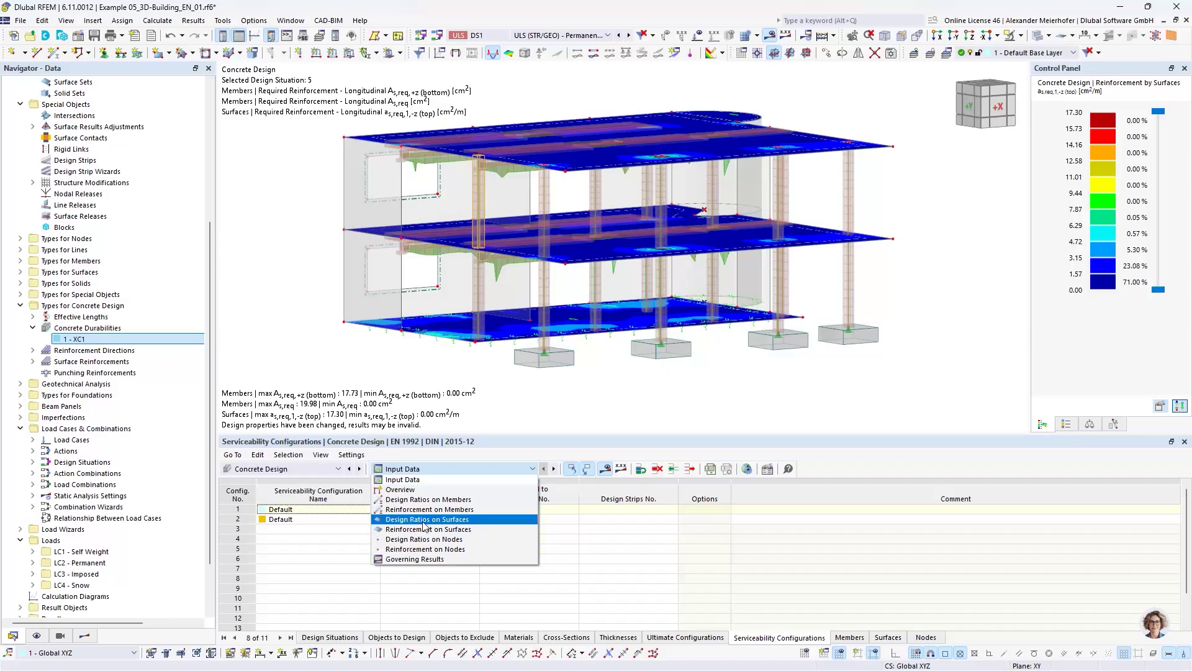
click(410, 499)
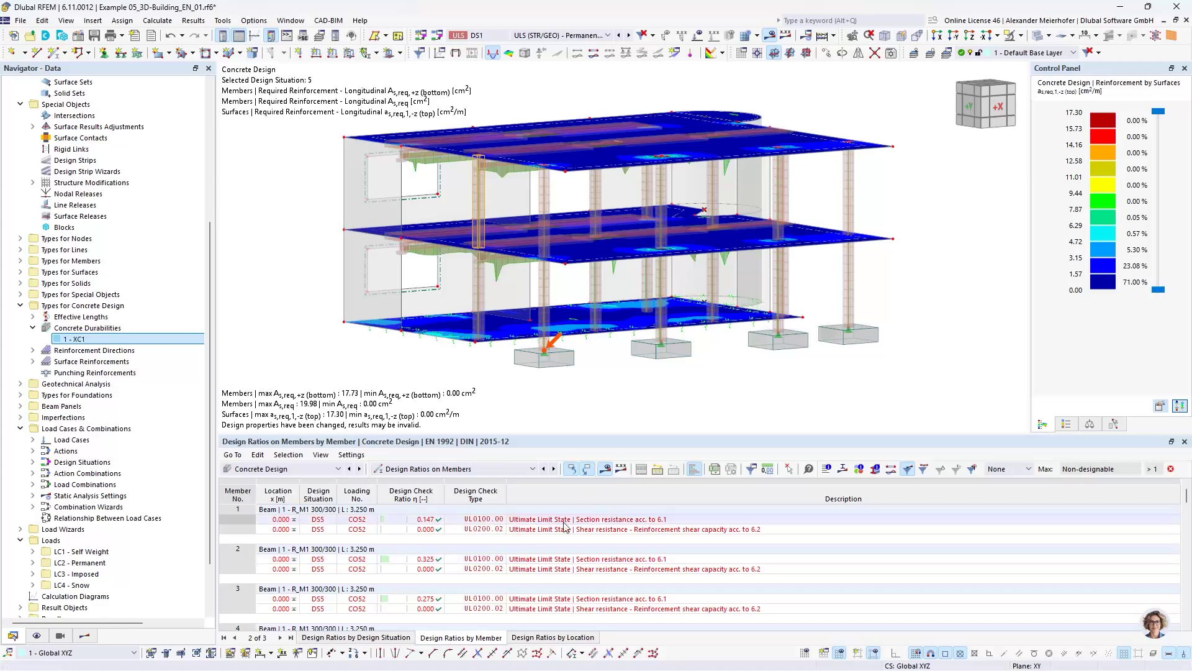
Update the outdated concrete design results and list all design checks for each member, including the serviceability checks.
click(606, 469)
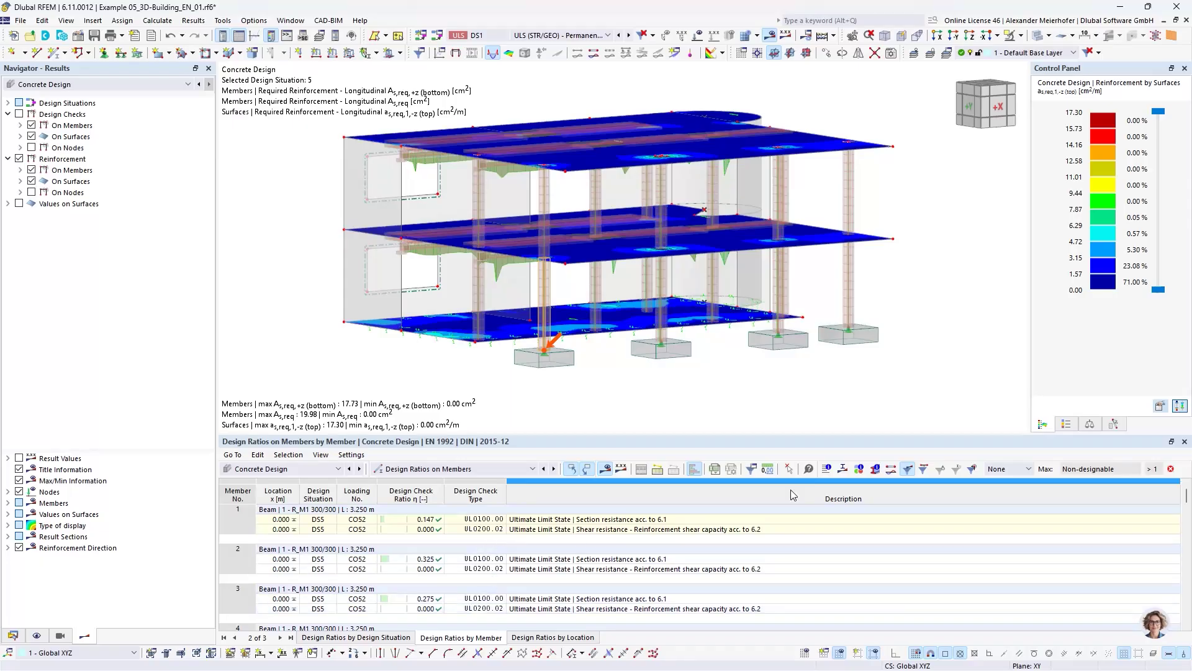
click(925, 470)
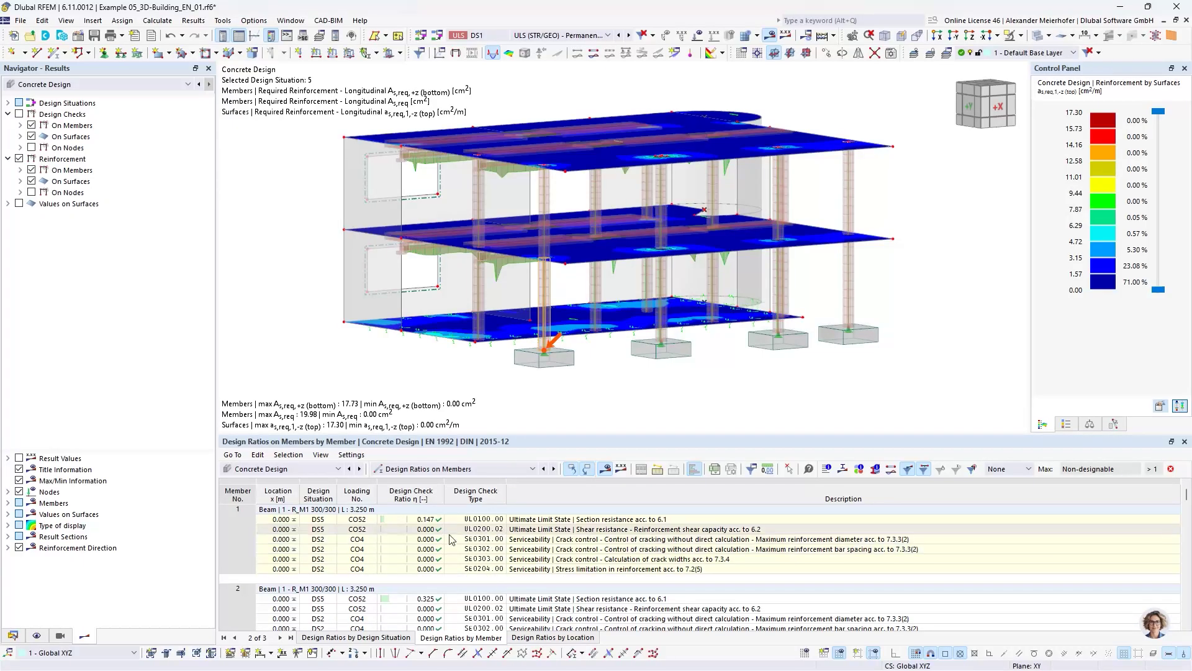
Open the details of shear capacity design check UL0200.02 for member 1 and widen the formula area.
scroll(451, 612, down, 3)
scroll(451, 615, down, 3)
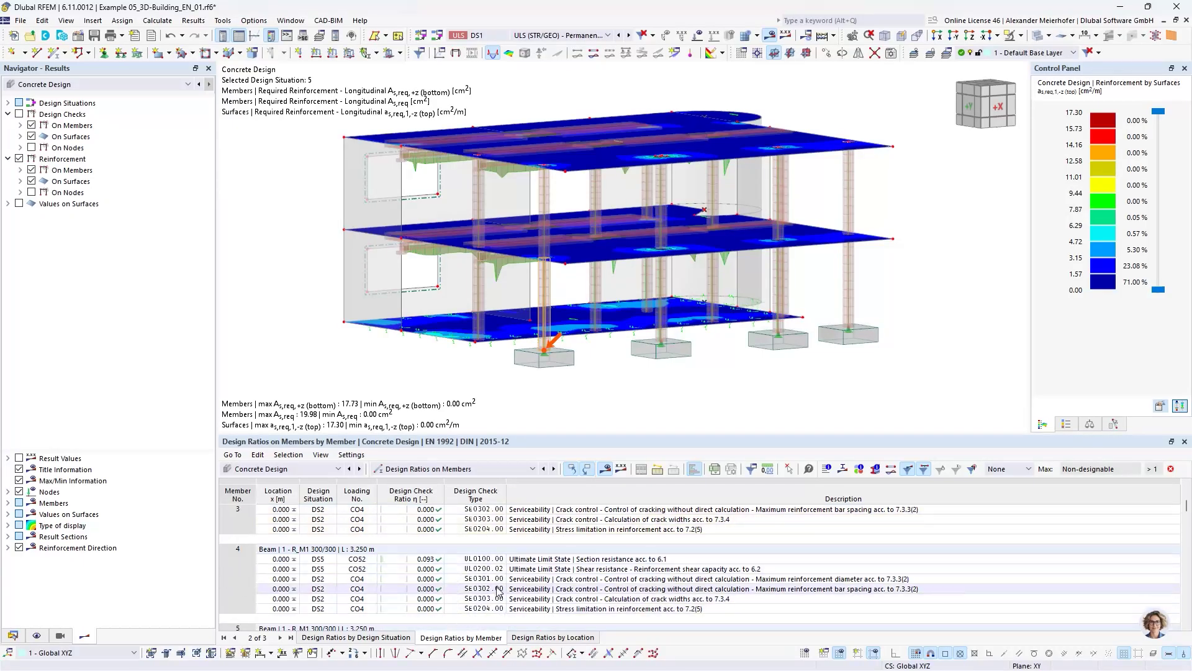
scroll(537, 602, up, 6)
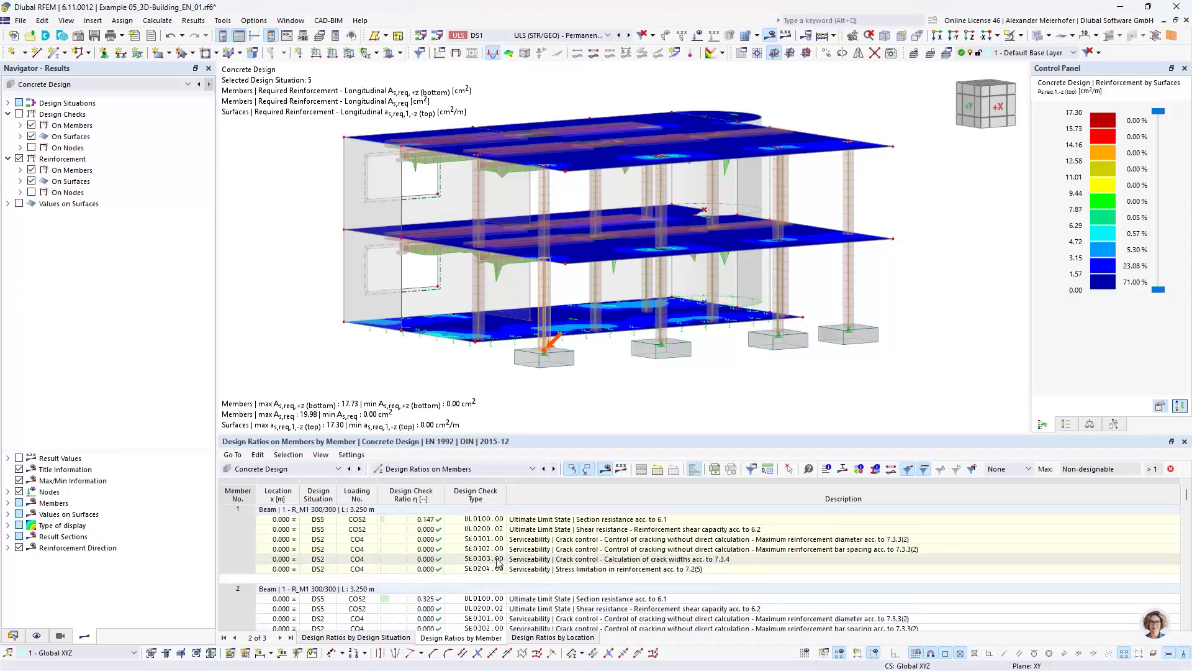
click(483, 530)
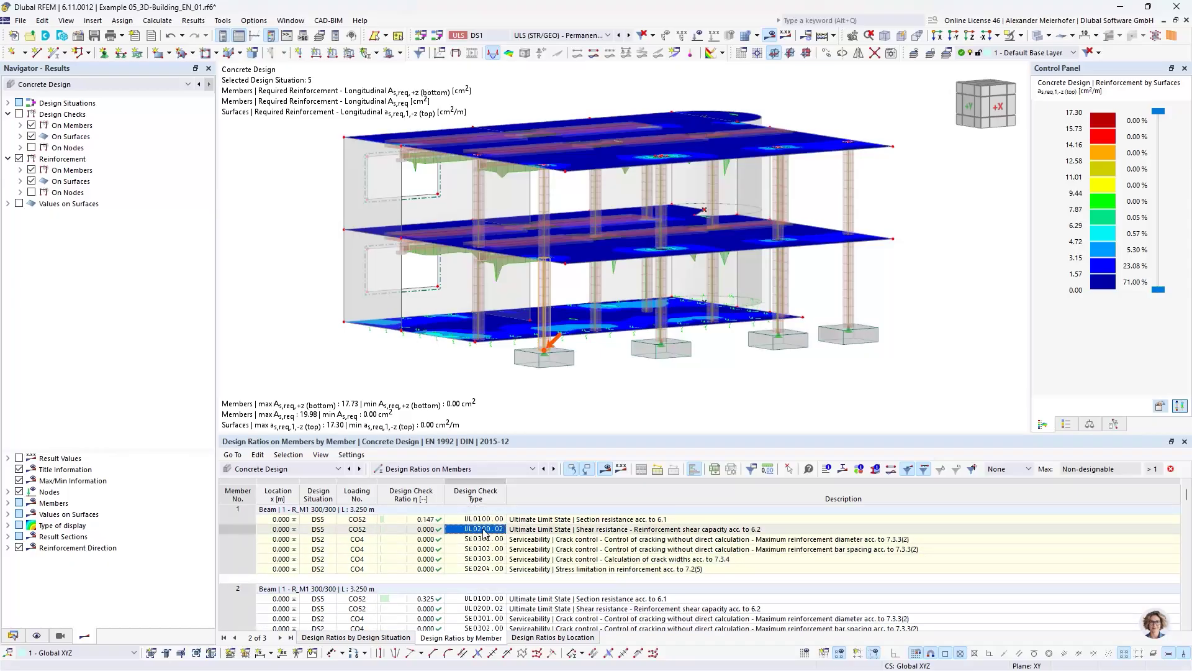
double_click(453, 515)
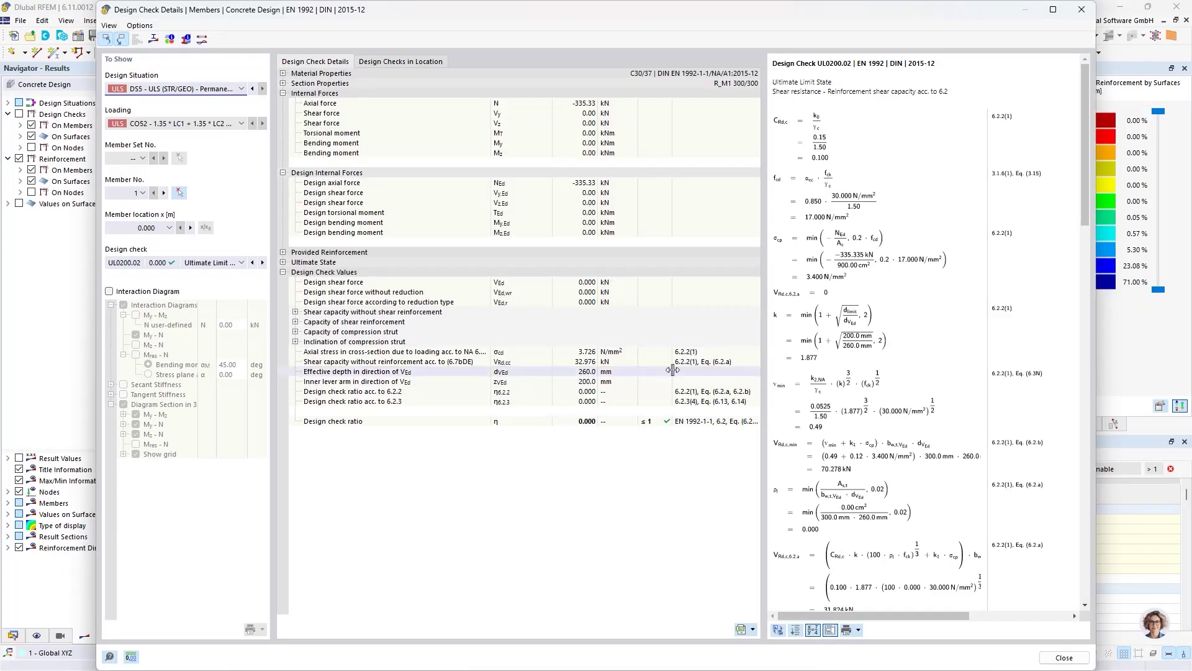
drag(761, 323, 628, 330)
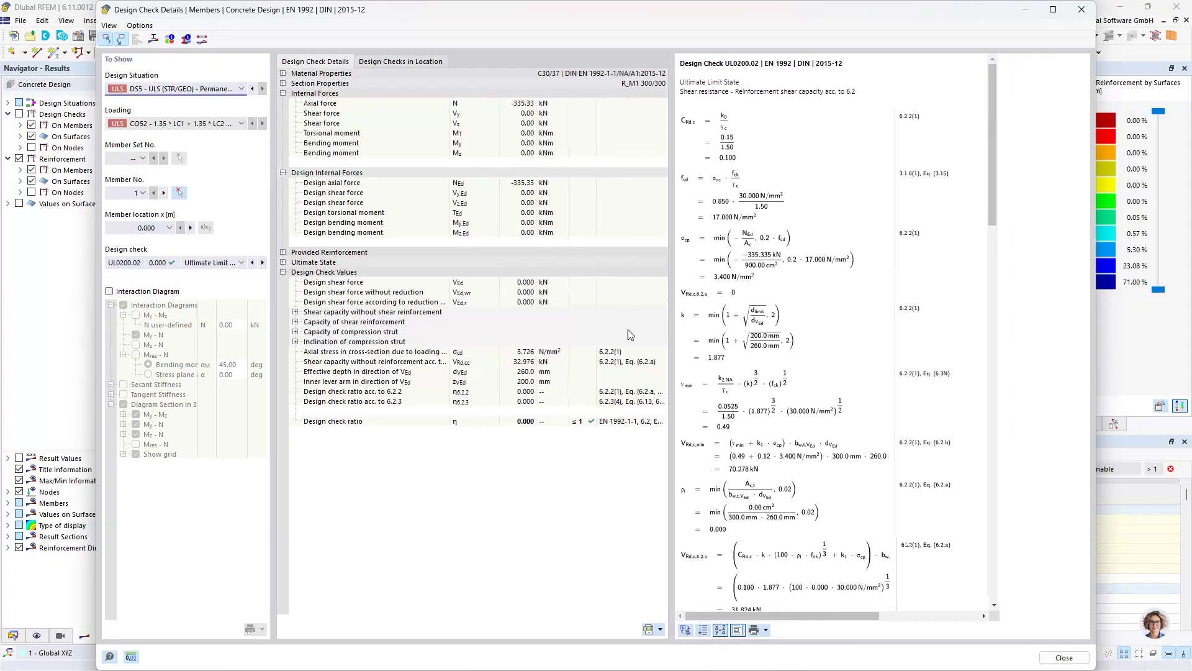
Examine the capacity of shear reinforcement values and the complete shear check formulas for member 1.
click(295, 322)
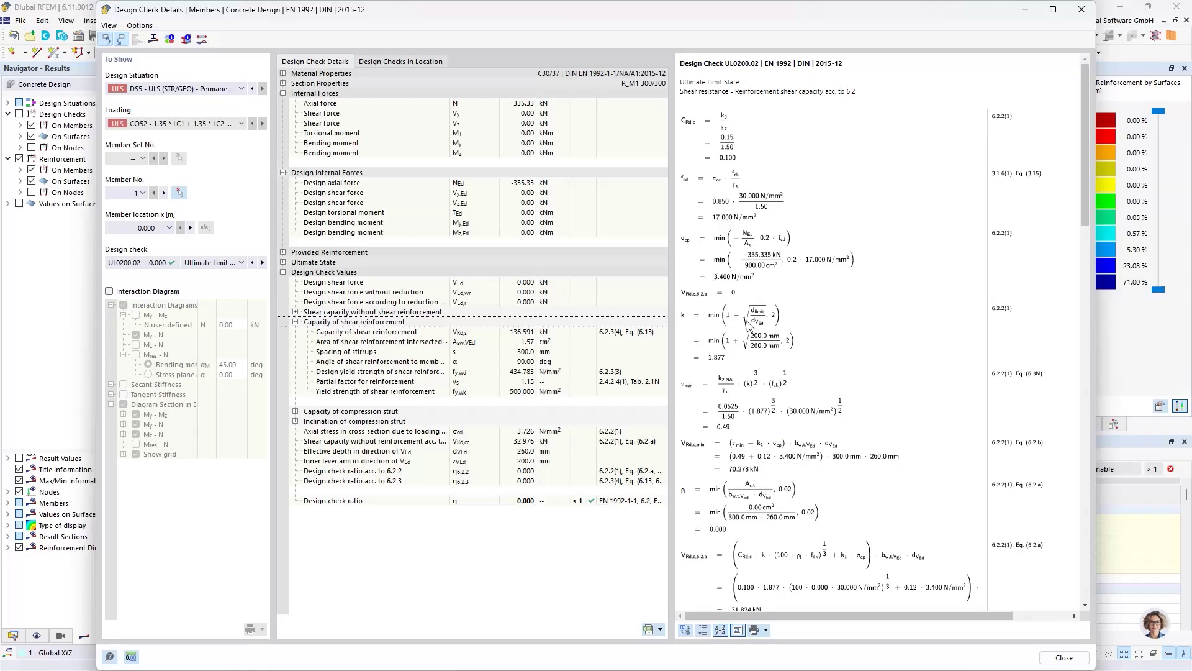
scroll(801, 391, down, 5)
scroll(802, 394, down, 15)
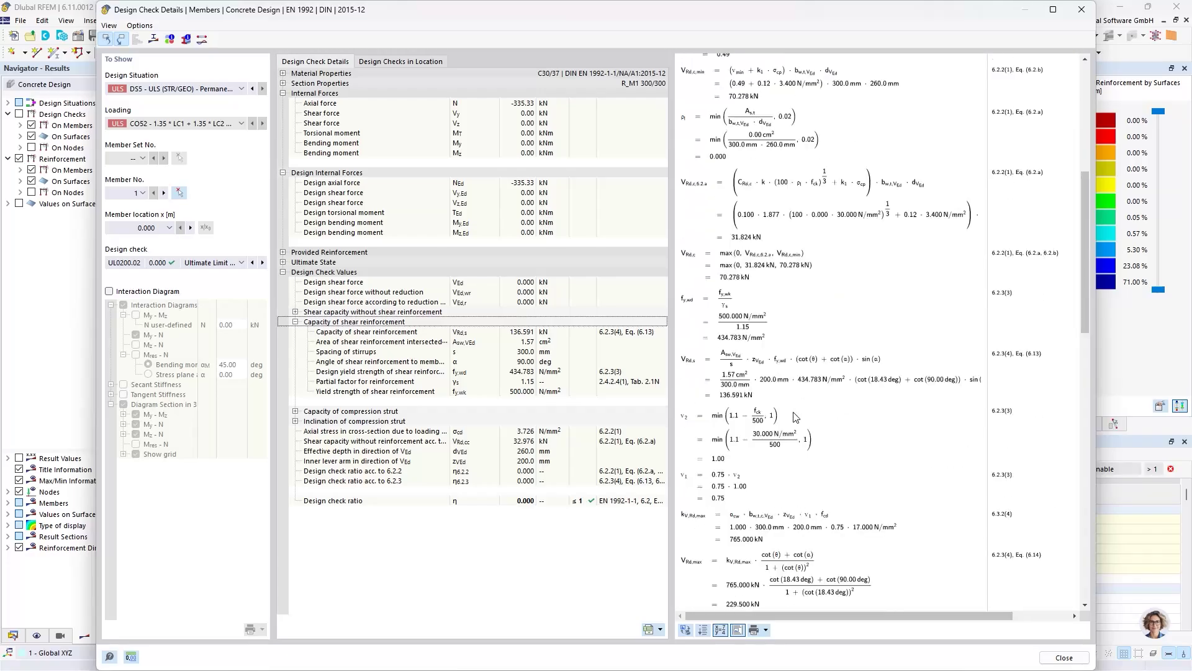
scroll(763, 414, up, 20)
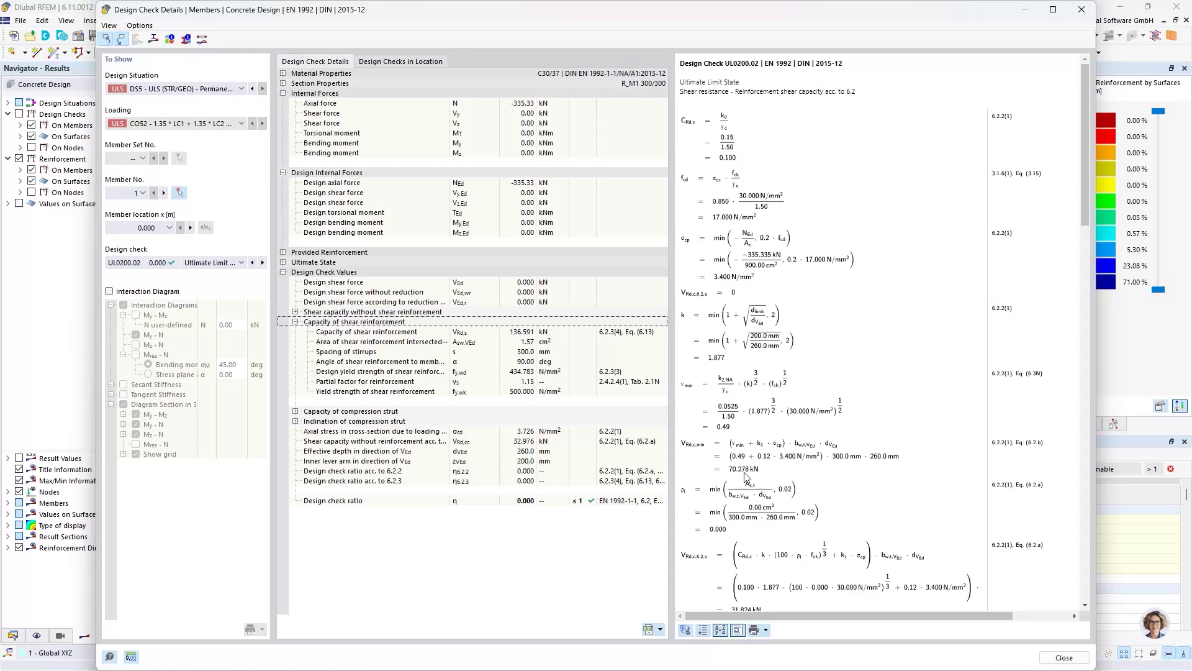
scroll(745, 477, down, 6)
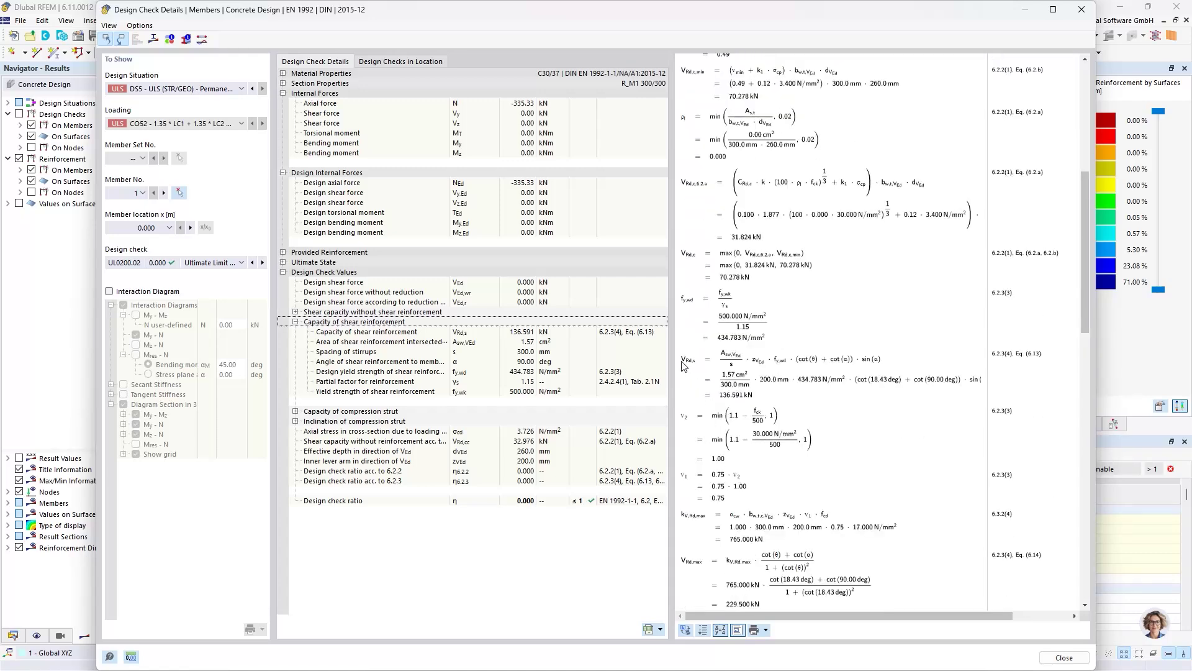
scroll(737, 501, down, 5)
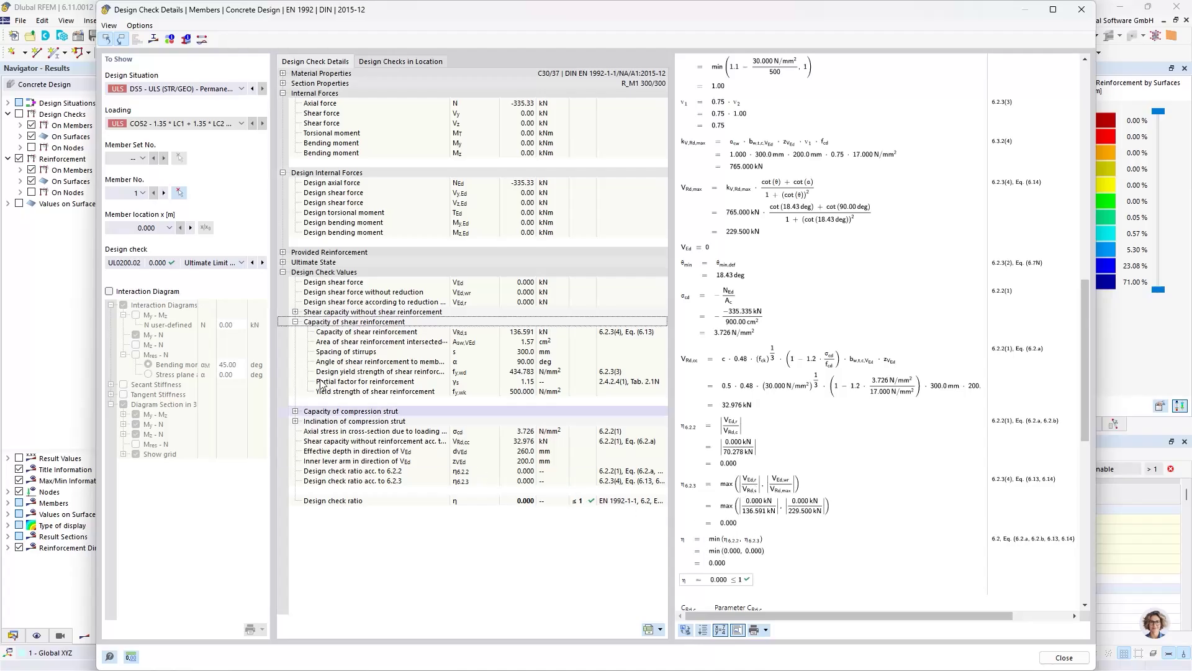
scroll(758, 580, up, 2)
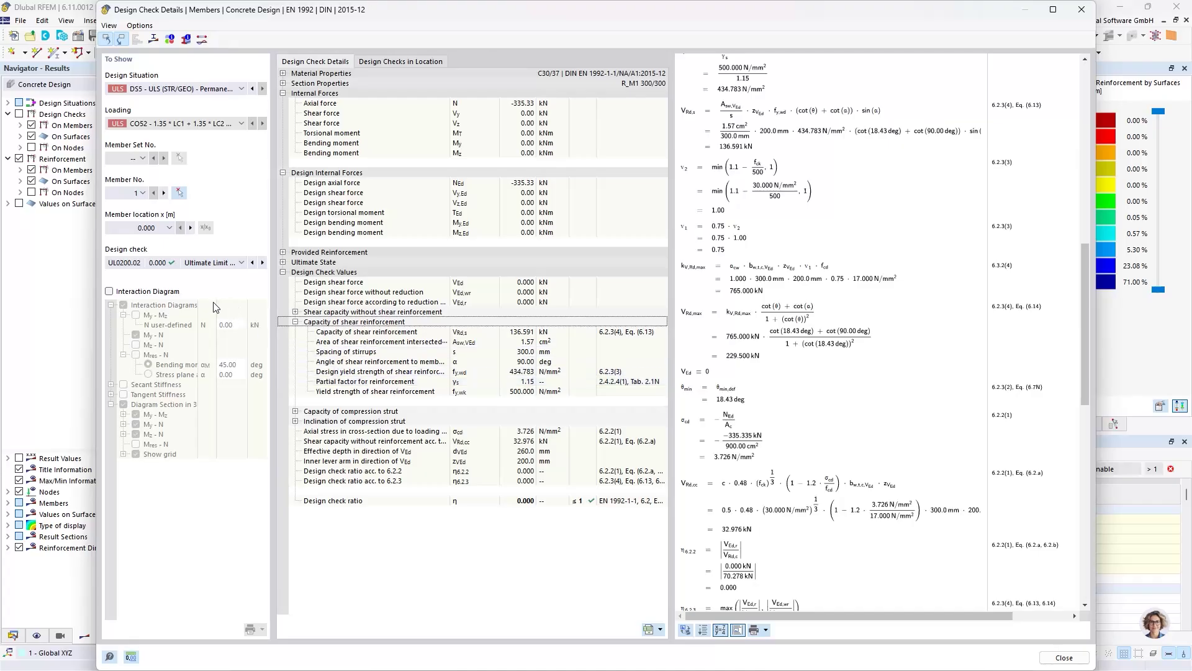
View the design check selection and the print options for the formulas, and close the design check details.
click(181, 269)
click(181, 268)
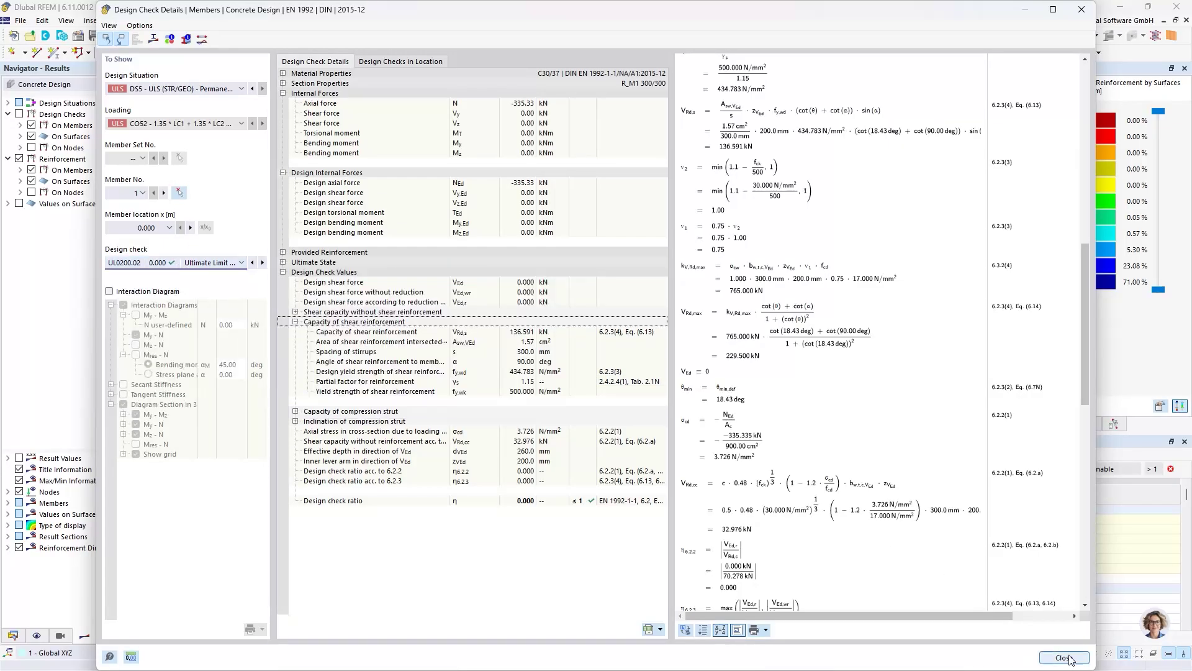
click(767, 630)
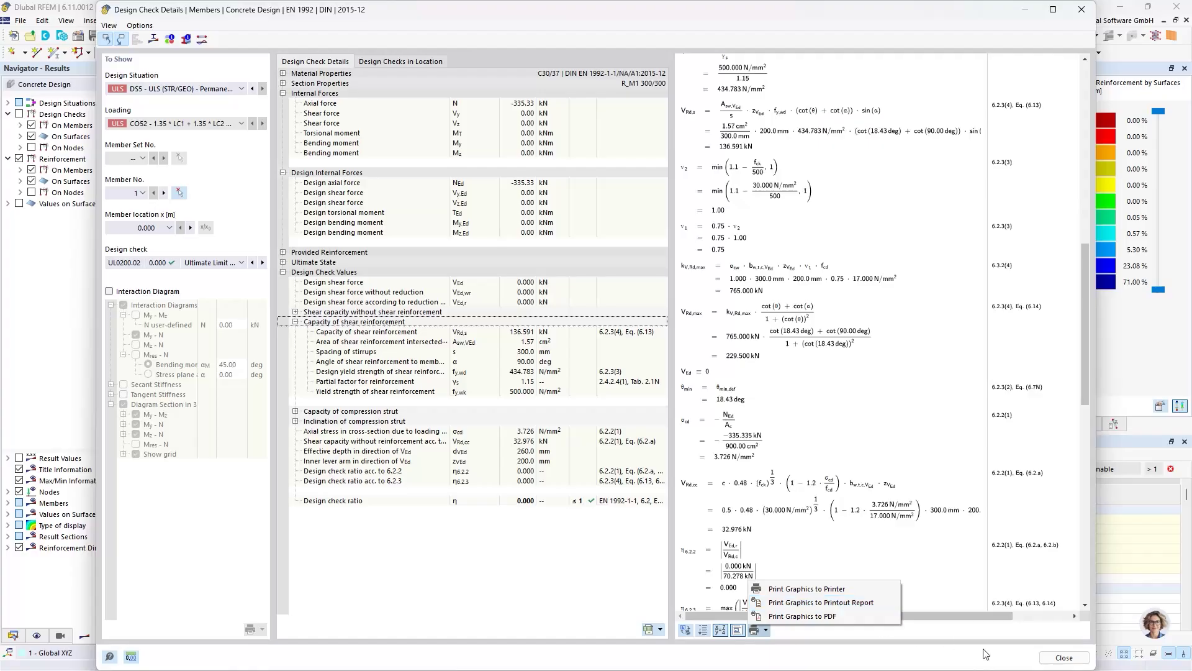
click(1063, 658)
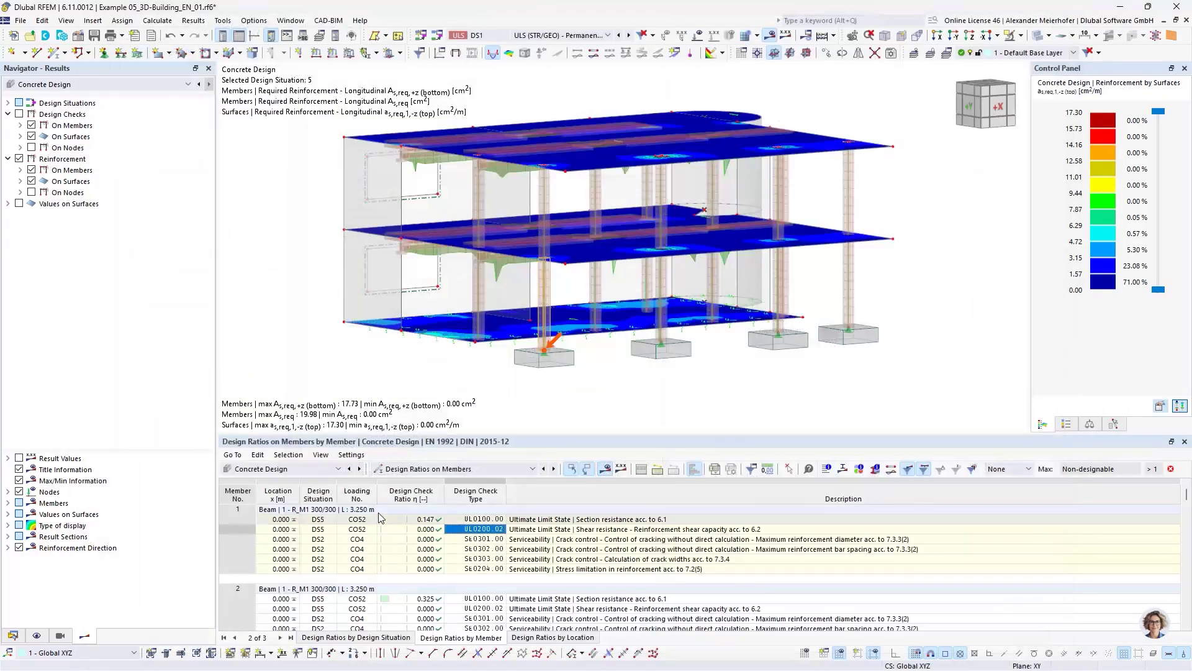
Open printout report 1 from the model data and go to the UL0200.02 design check pages of member 1.
click(12, 636)
scroll(75, 606, down, 3)
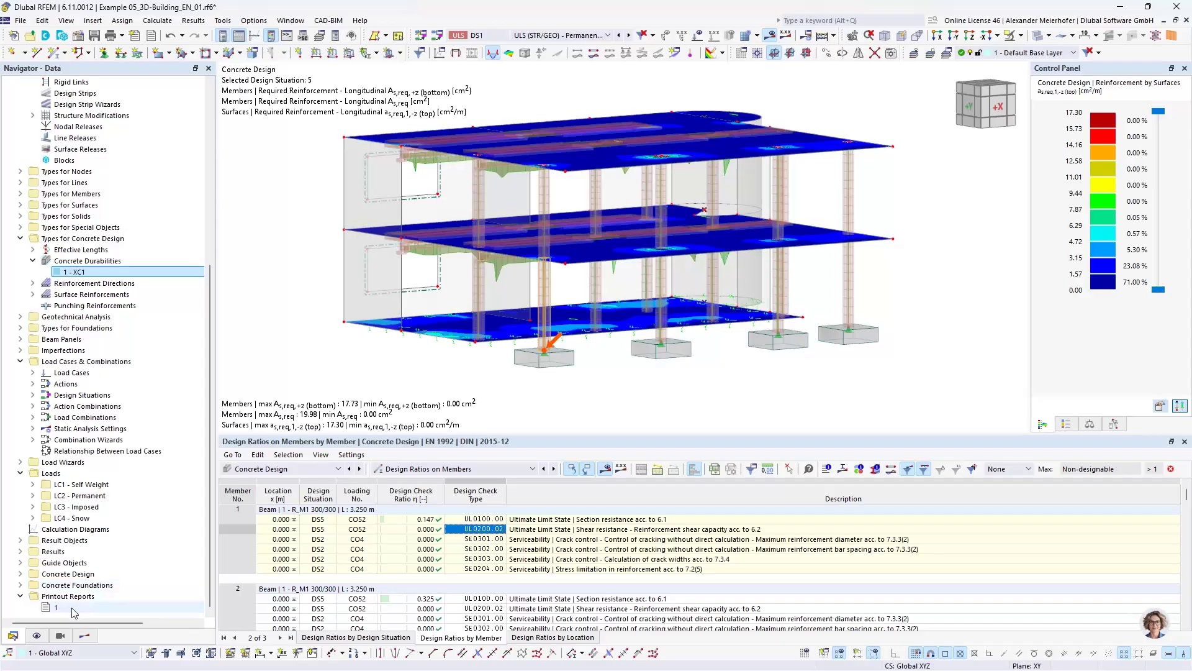
click(49, 609)
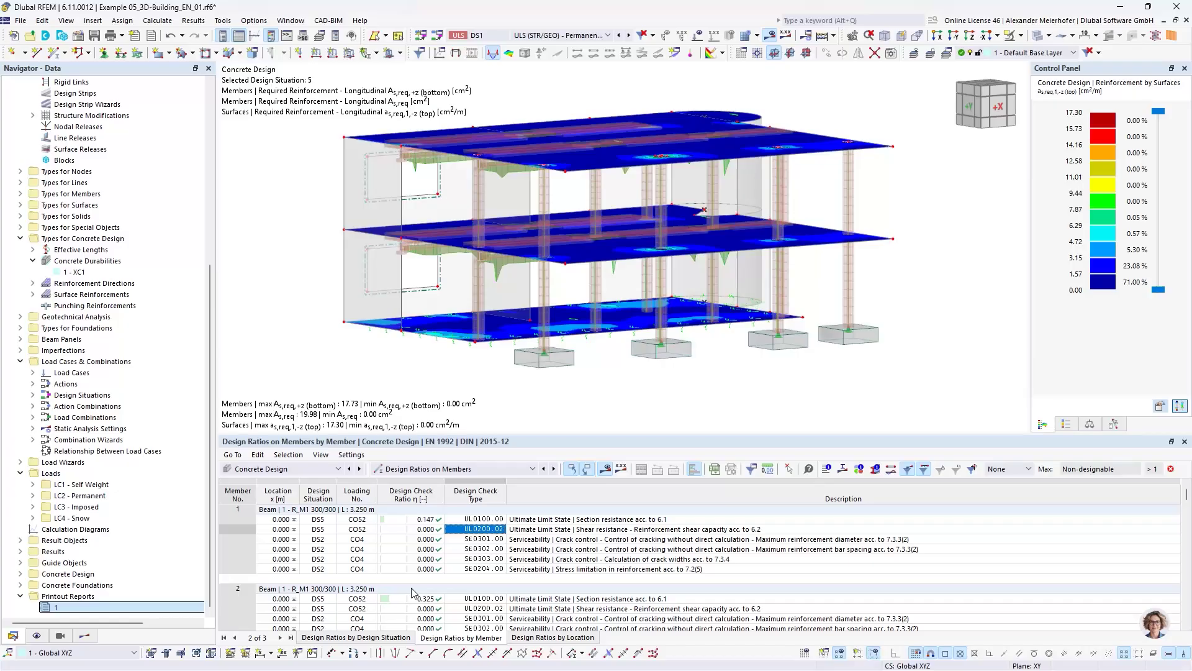
double_click(55, 608)
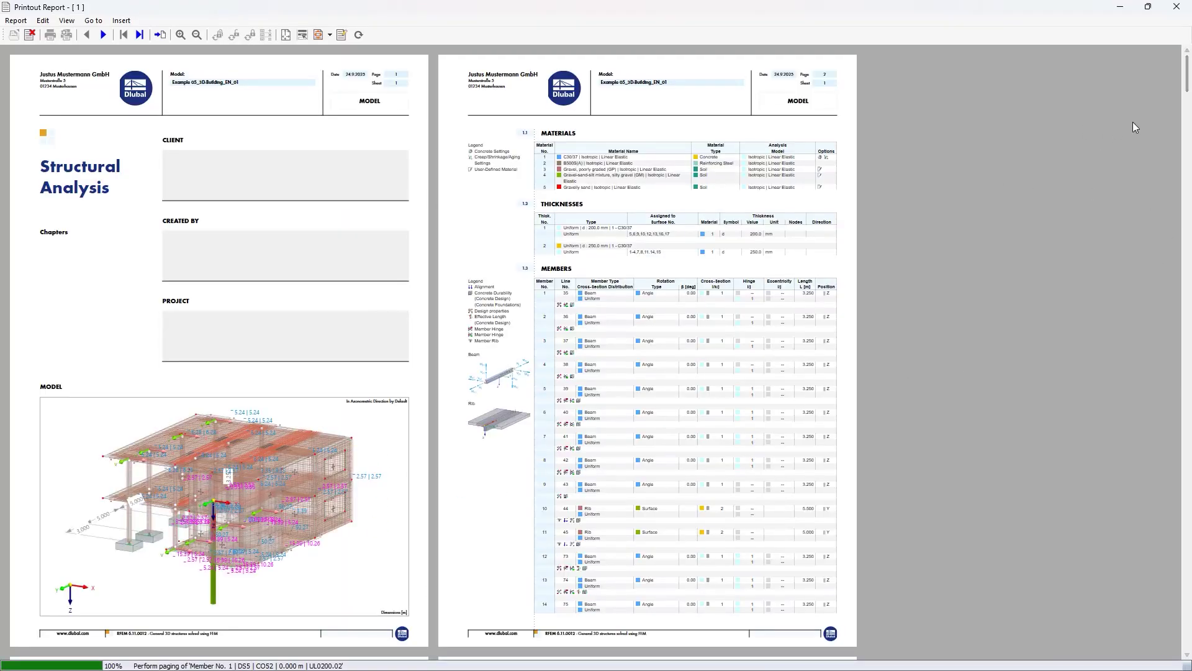
scroll(1188, 79, down, 1)
drag(1188, 79, 1146, 579)
scroll(491, 452, down, 1)
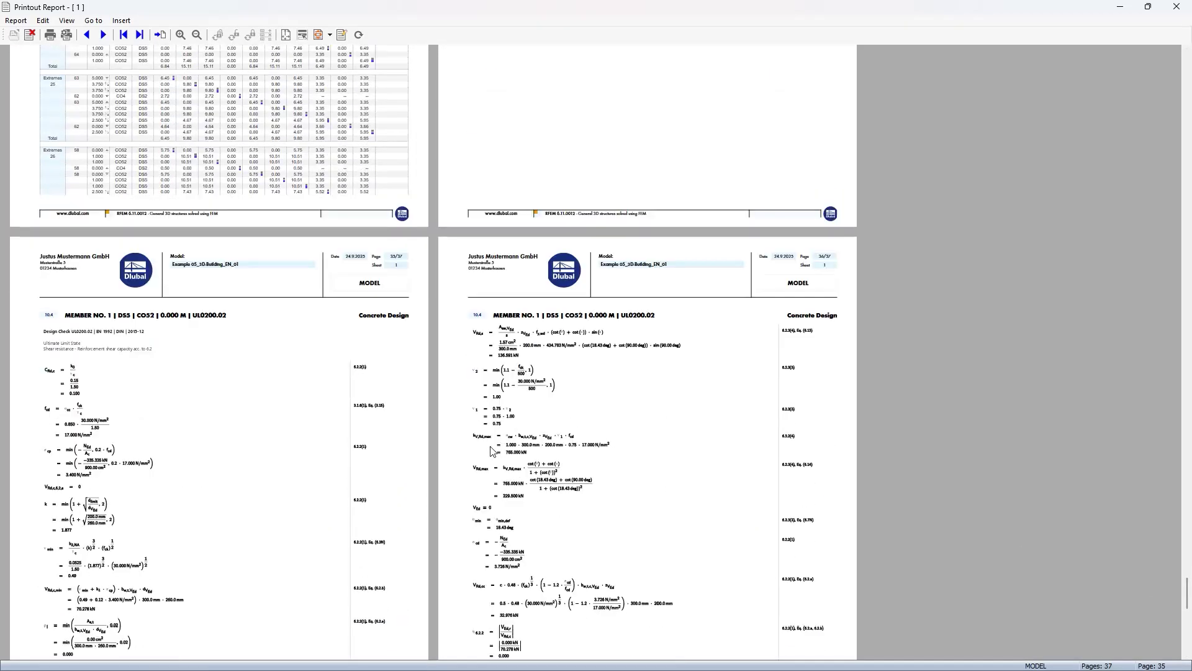
scroll(240, 374, down, 1)
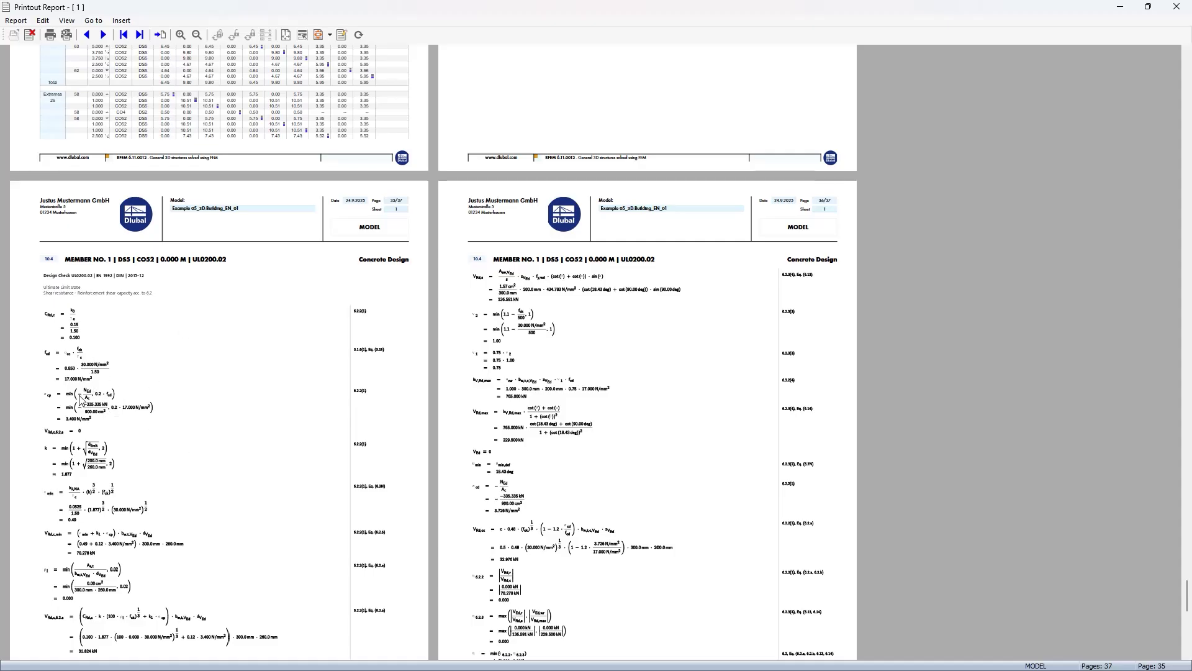
Read through the enlarged UL0200.02 shear check formulas for member 1 in the report, and minimize the report window.
ctrl+scroll(78, 399, up, 1)
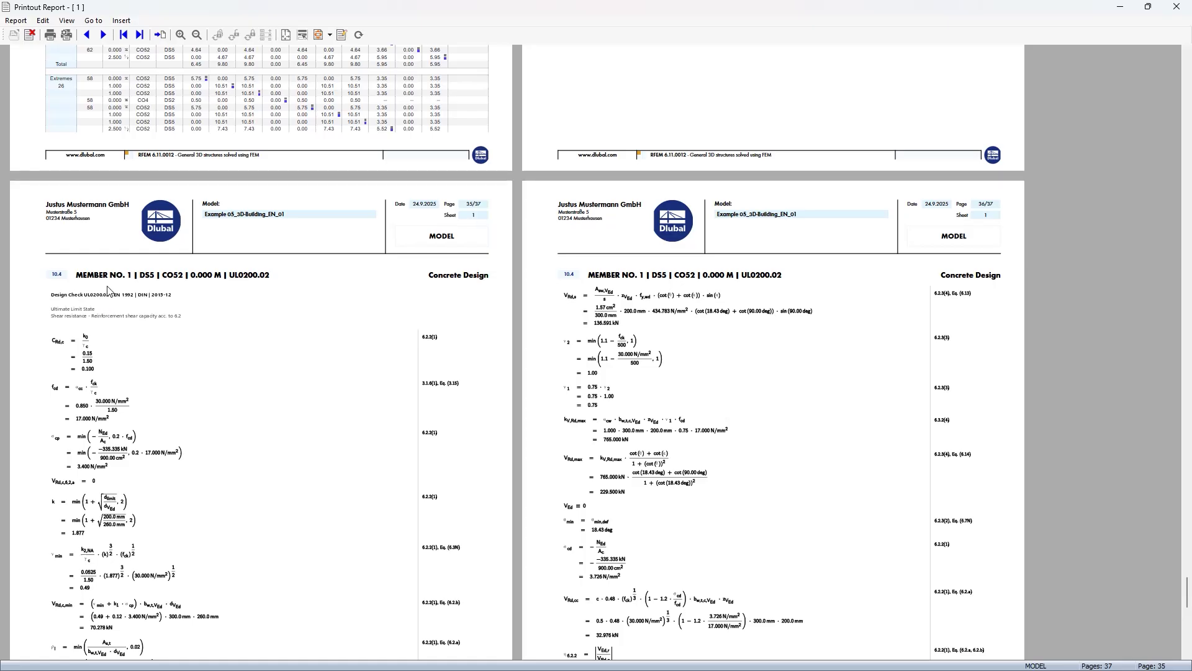
scroll(149, 348, down, 1)
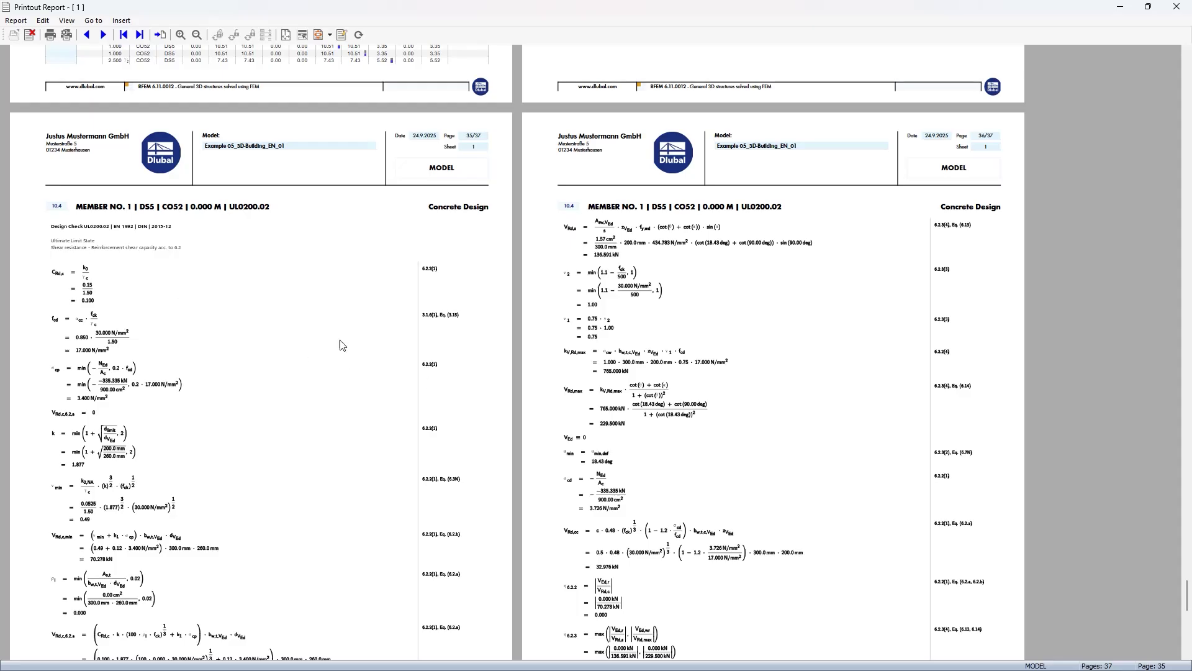
scroll(184, 329, down, 2)
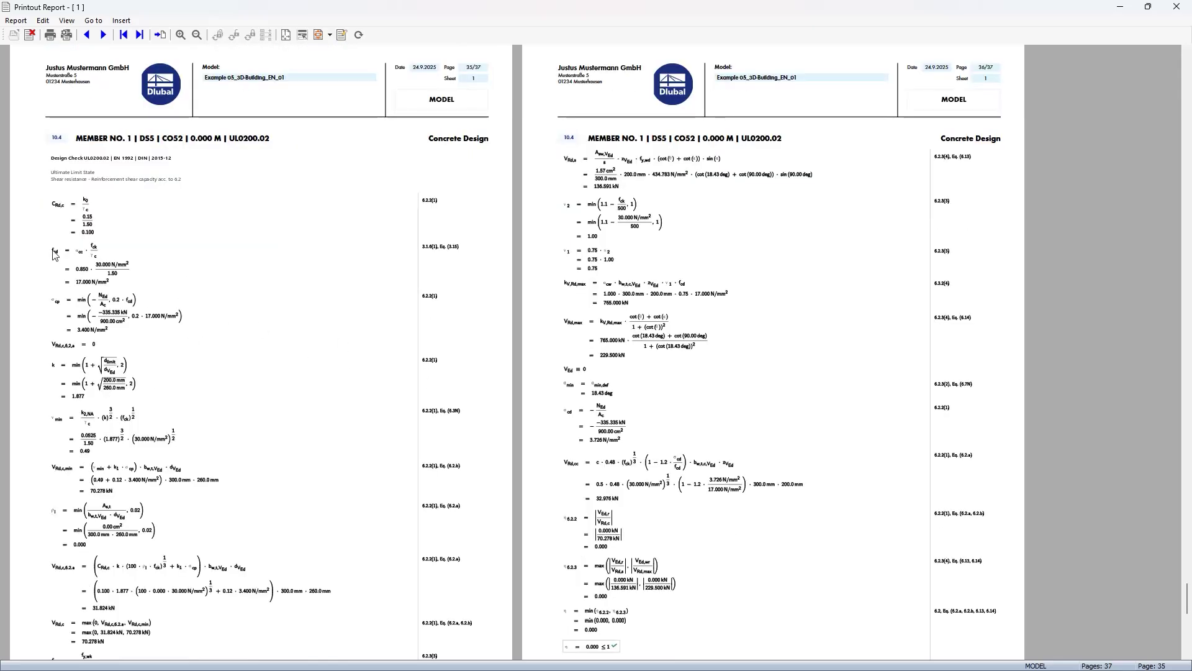
ctrl+scroll(59, 260, up, 3)
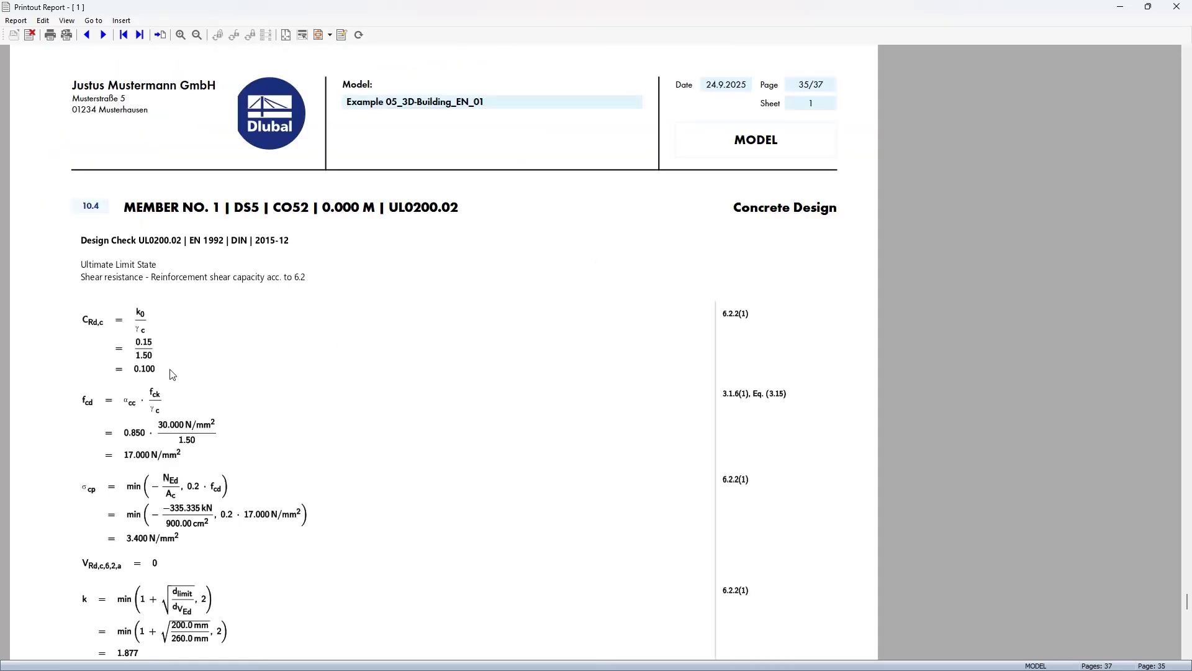
scroll(189, 374, down, 2)
scroll(205, 366, down, 4)
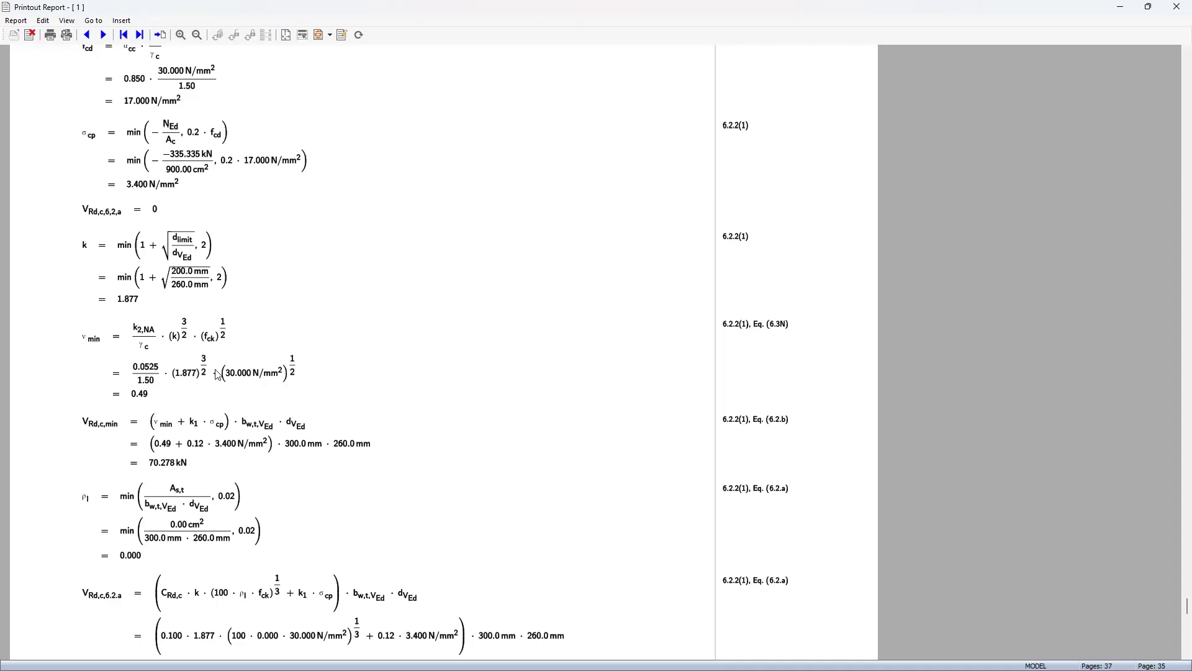
scroll(218, 374, down, 4)
scroll(236, 373, down, 2)
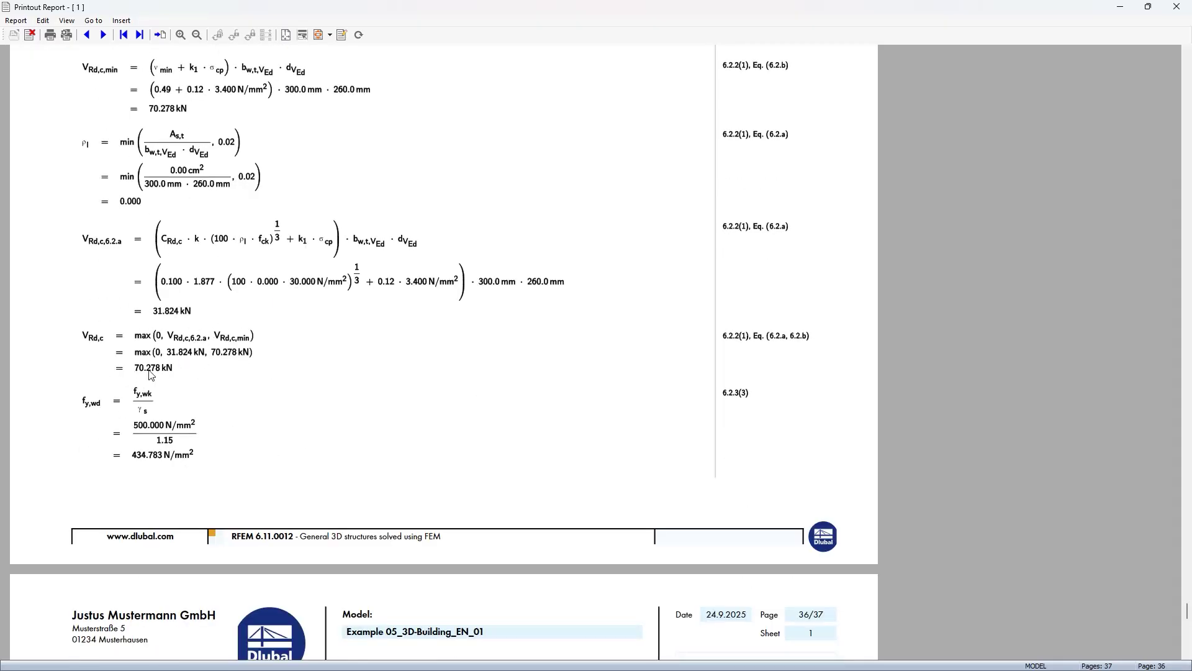
scroll(148, 411, down, 8)
scroll(164, 425, down, 2)
scroll(304, 435, up, 20)
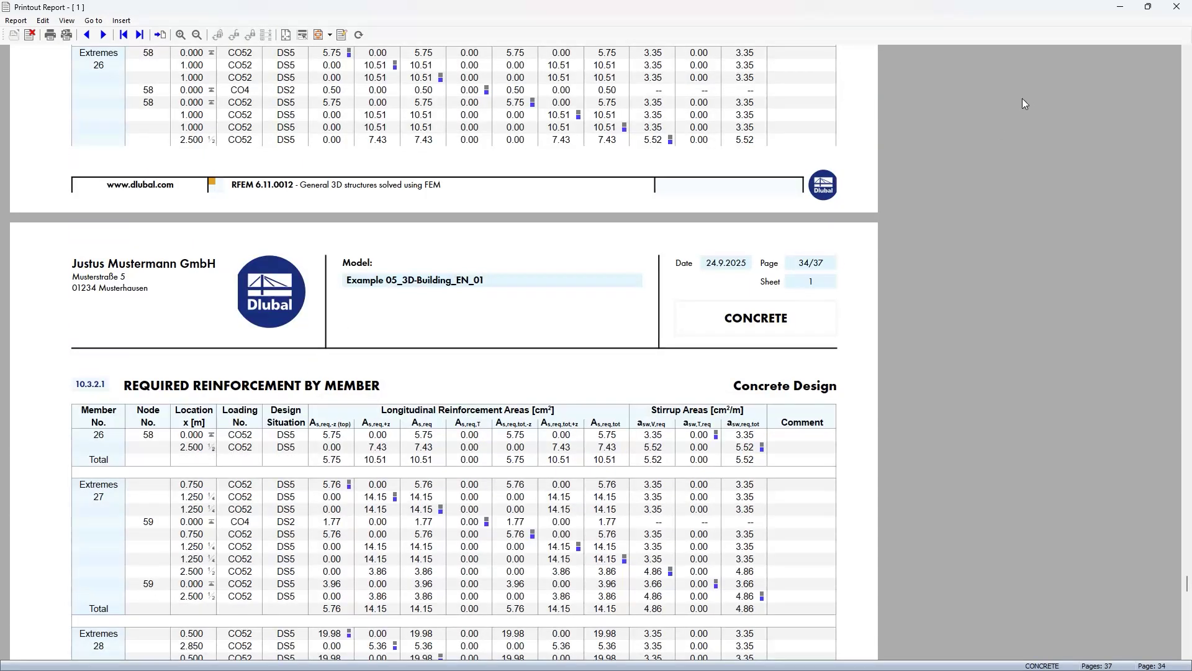
click(1120, 7)
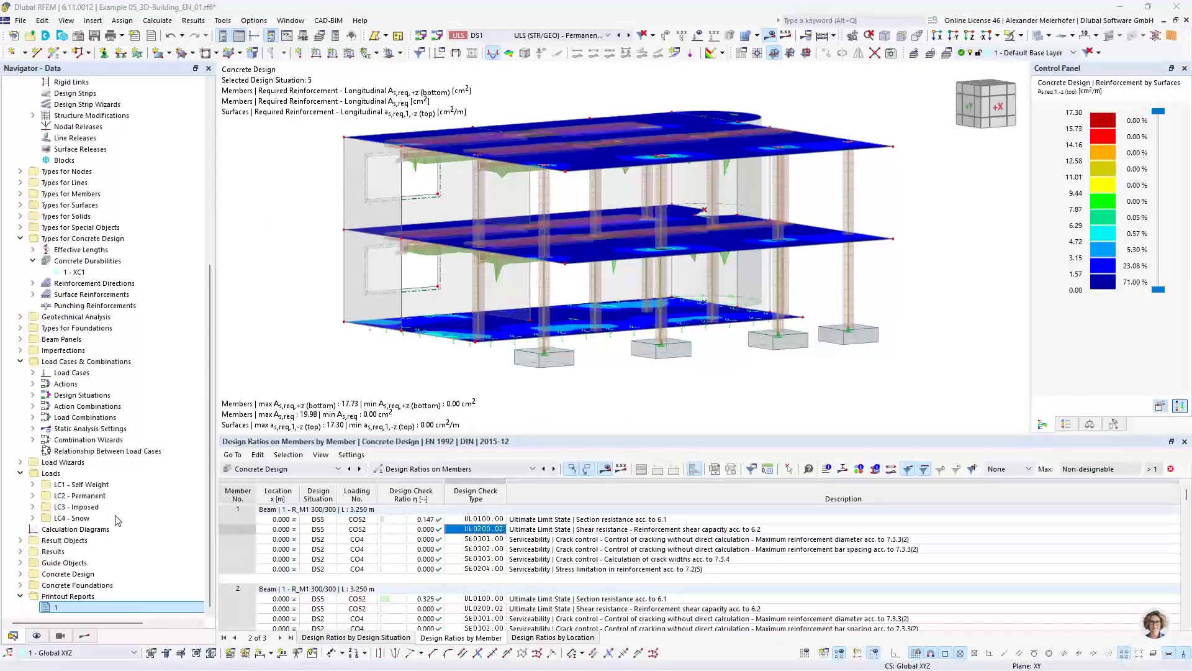
Bring back the concrete design results tree and shrink the design ratio table to give the model view more height.
click(85, 636)
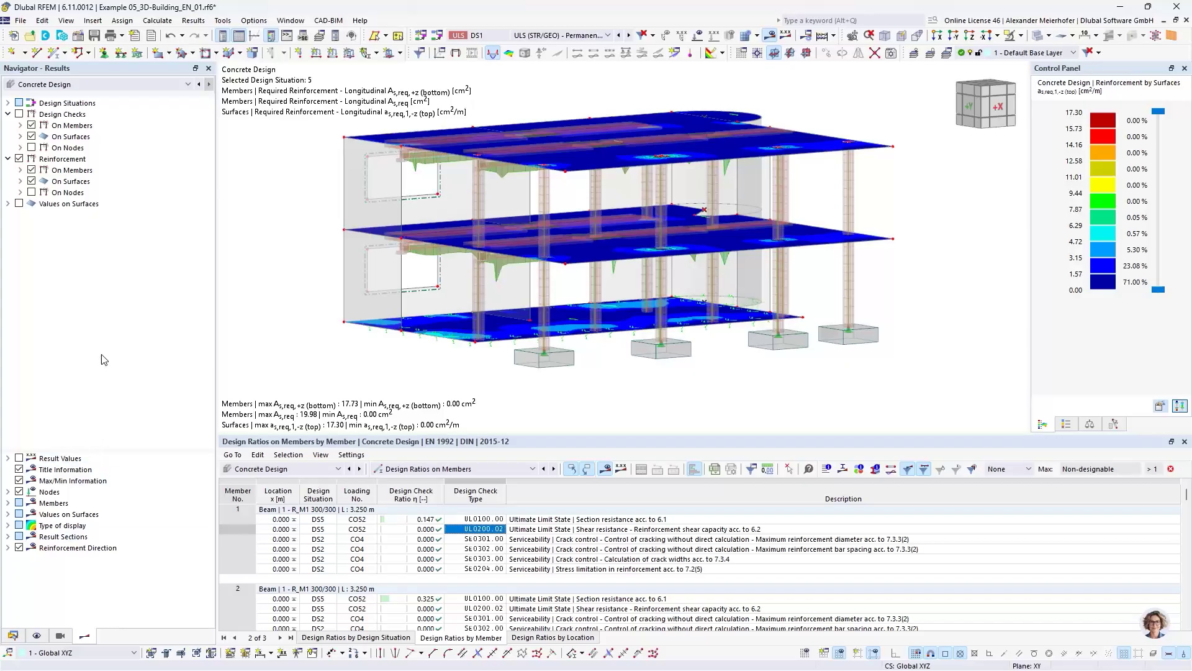
middle_drag(272, 297, 258, 325)
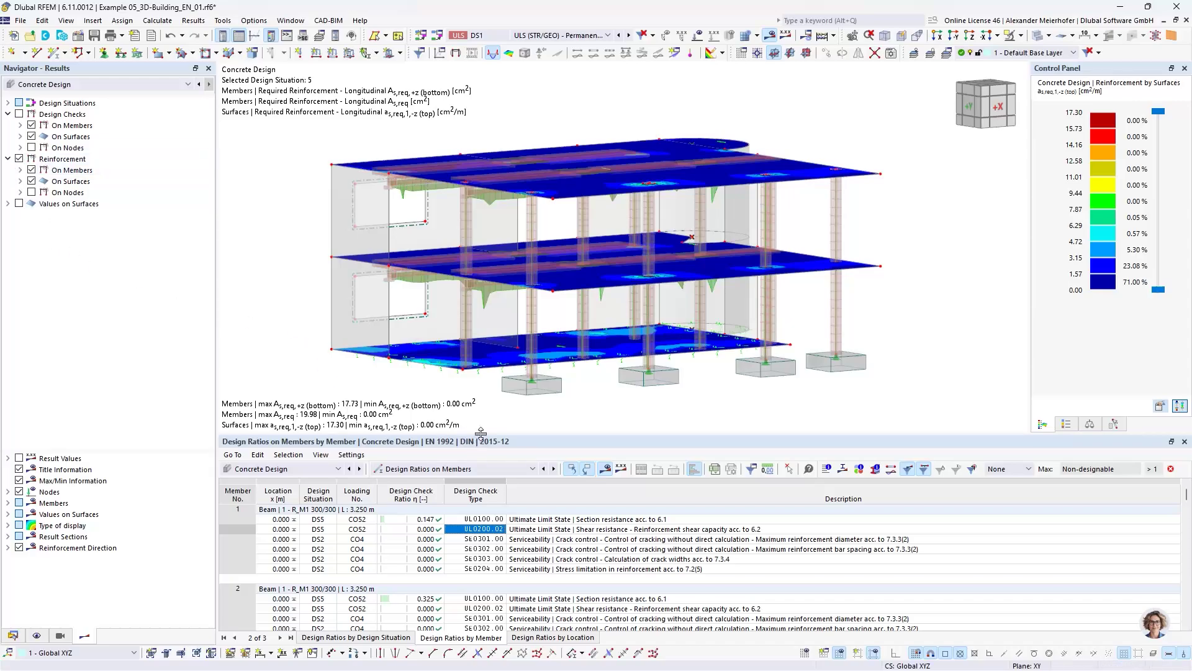
drag(481, 433, 475, 493)
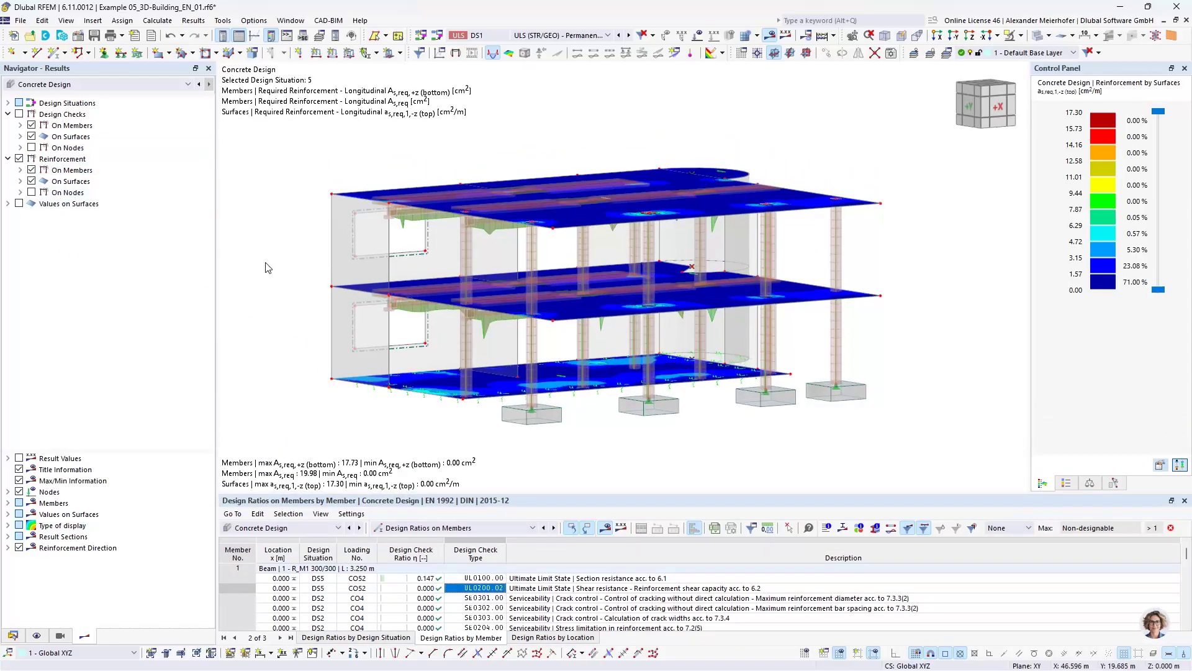
Expand the design checks on nodes and the reinforcement results on members in the concrete design results tree.
scroll(266, 282, down, 1)
ctrl+middle_drag(267, 281, 285, 270)
scroll(285, 270, up, 1)
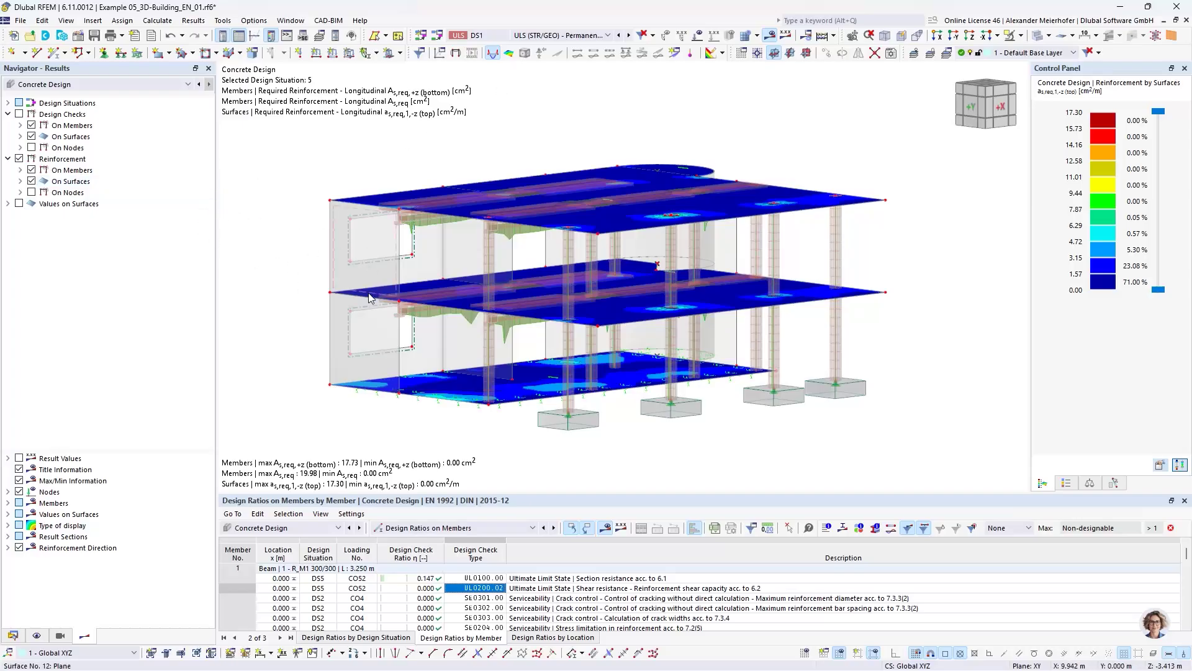
mouse_move(285, 218)
ctrl+middle_down()
mouse_move(272, 211)
mouse_move(258, 293)
mouse_move(205, 275)
mouse_move(296, 215)
ctrl+middle_up()
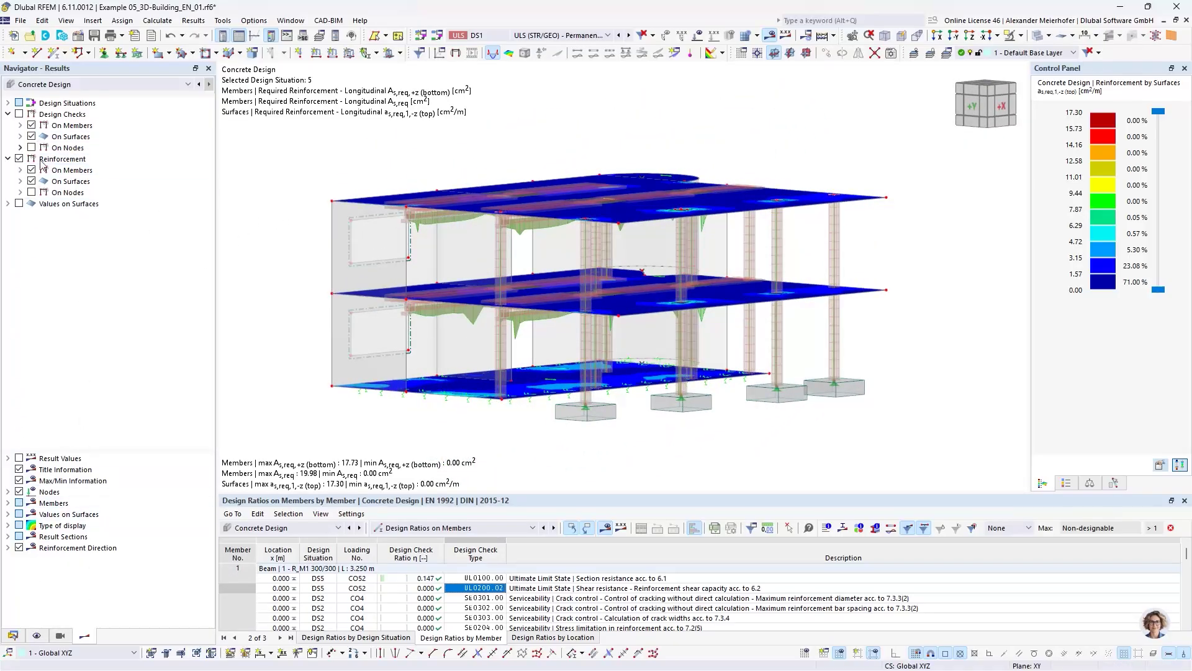
ctrl+middle_drag(260, 235, 247, 271)
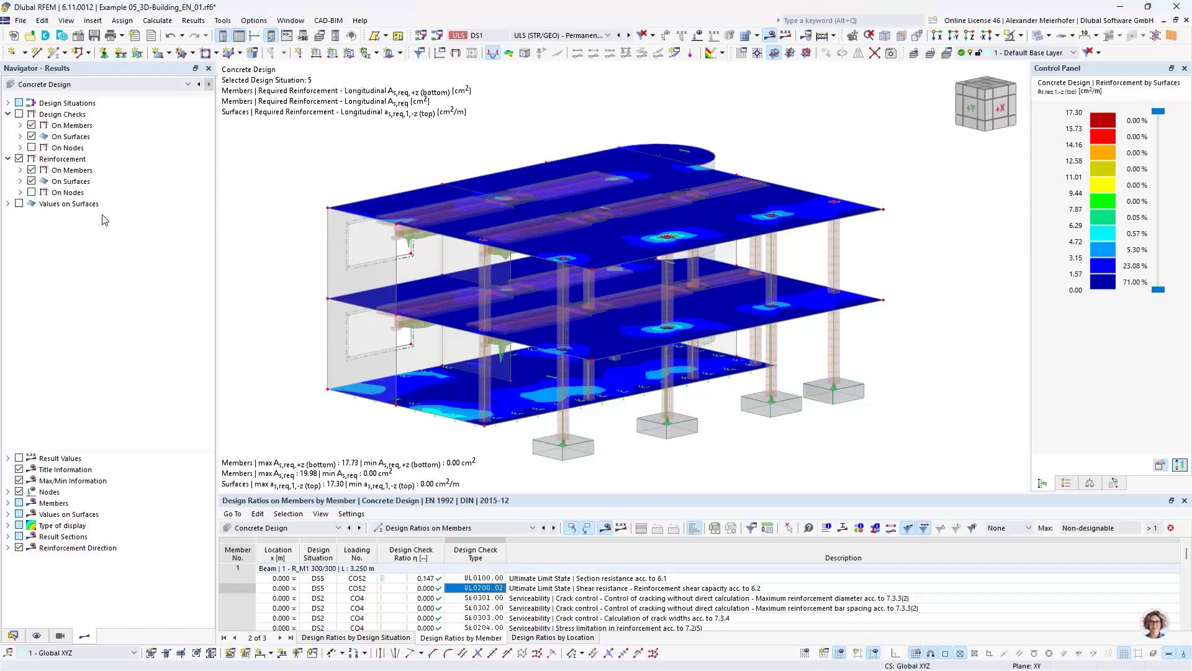
click(21, 148)
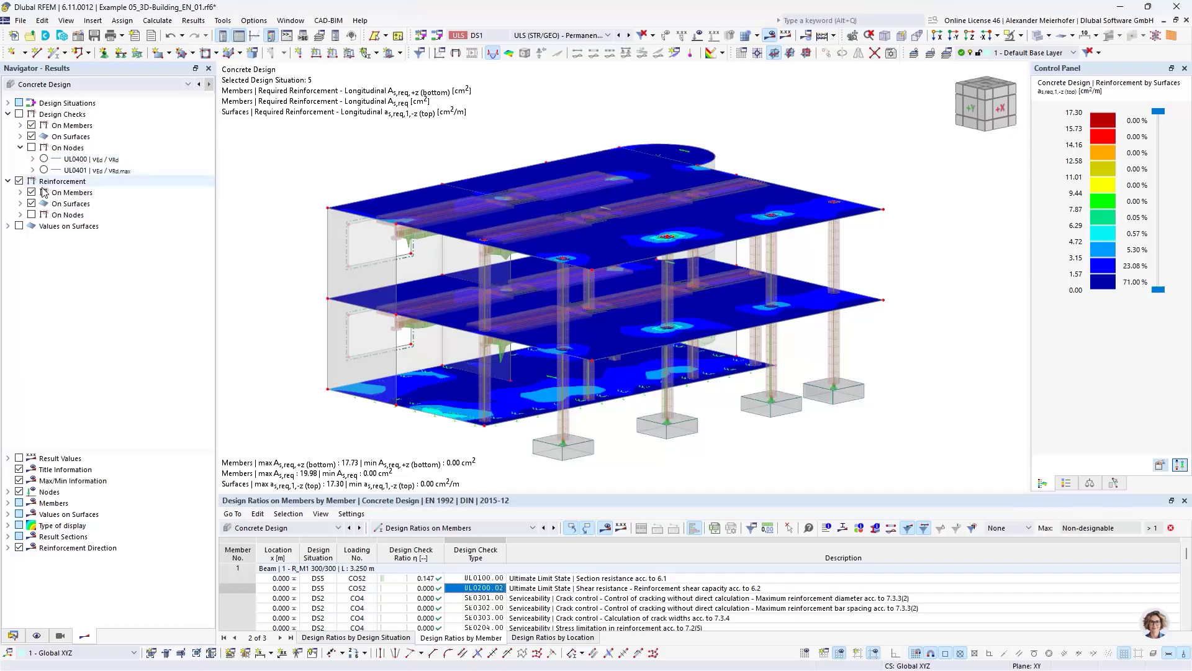
click(20, 192)
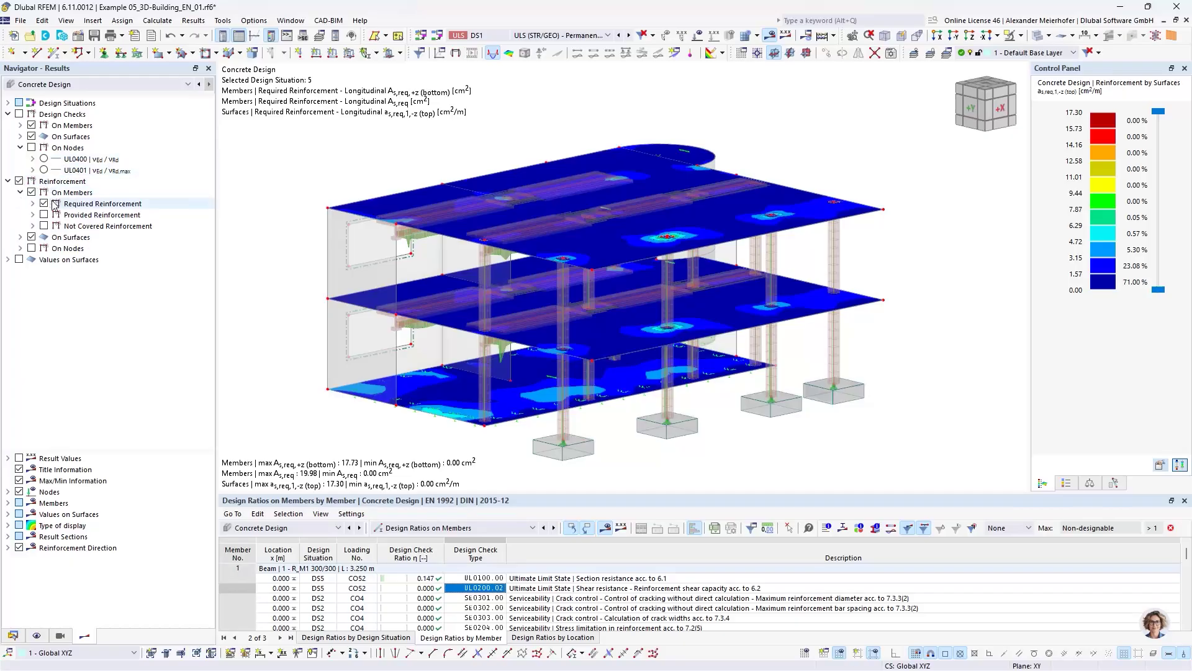
Expand the reinforcement results on surfaces and the list of selected design situations in the concrete design results tree.
click(20, 237)
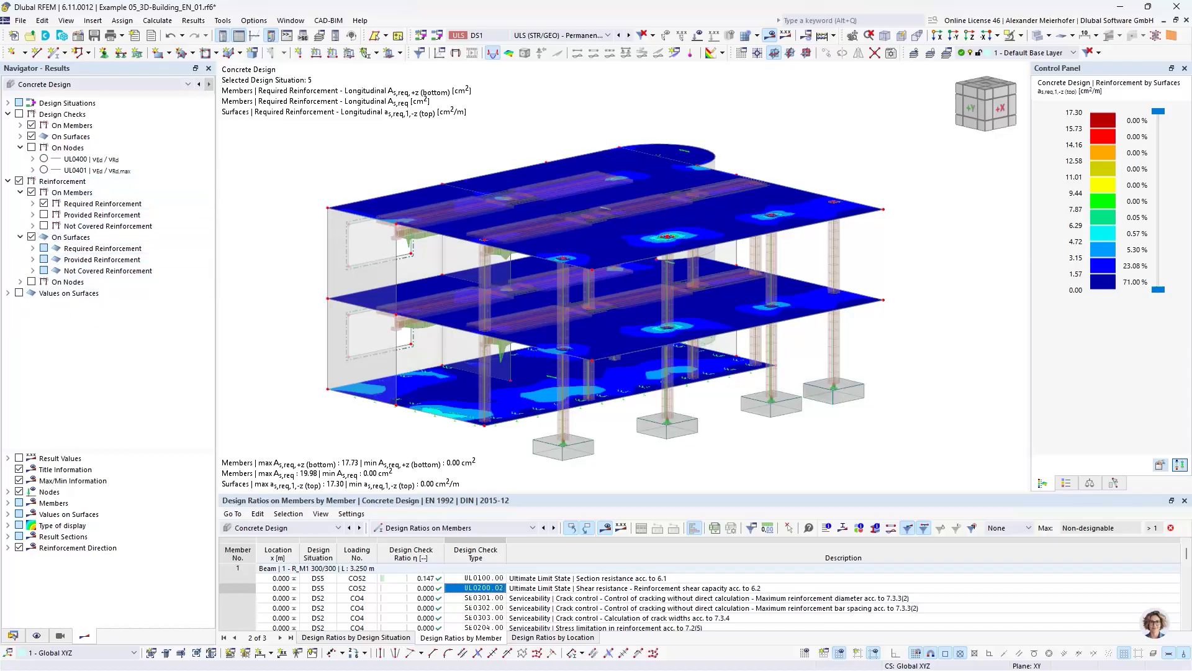
click(8, 103)
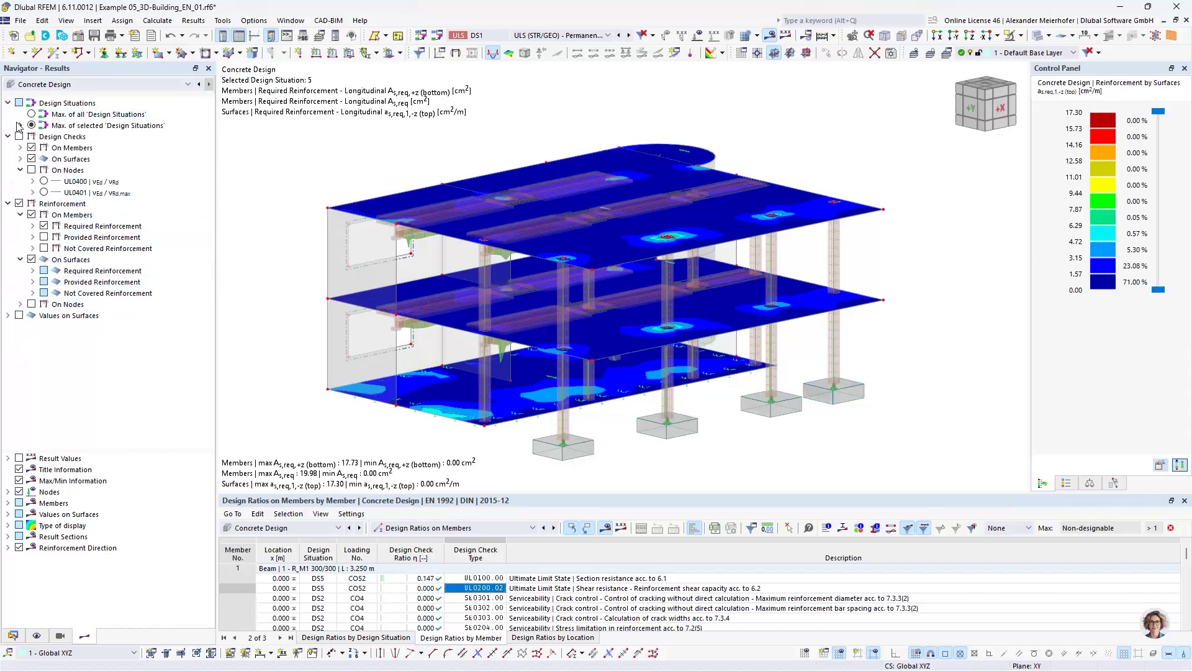
click(19, 125)
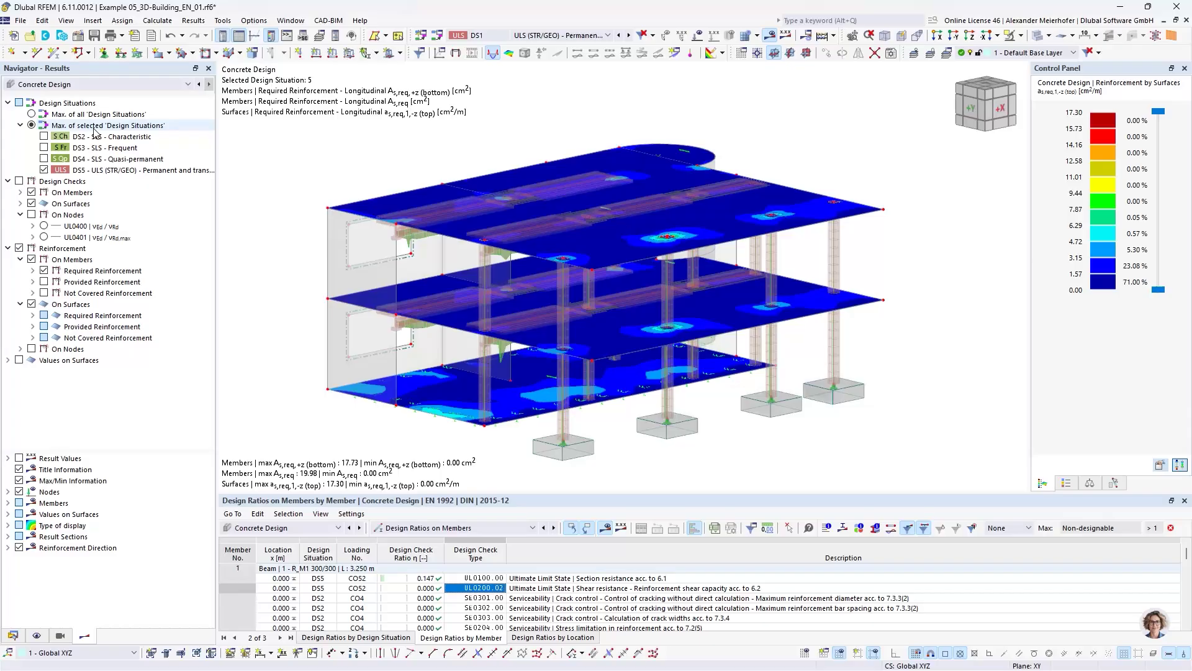
Isolate the upper floor slab by activating the visibilities with object selection OS101 - Decke 1 OG.
ctrl+middle_drag(924, 146, 763, 223)
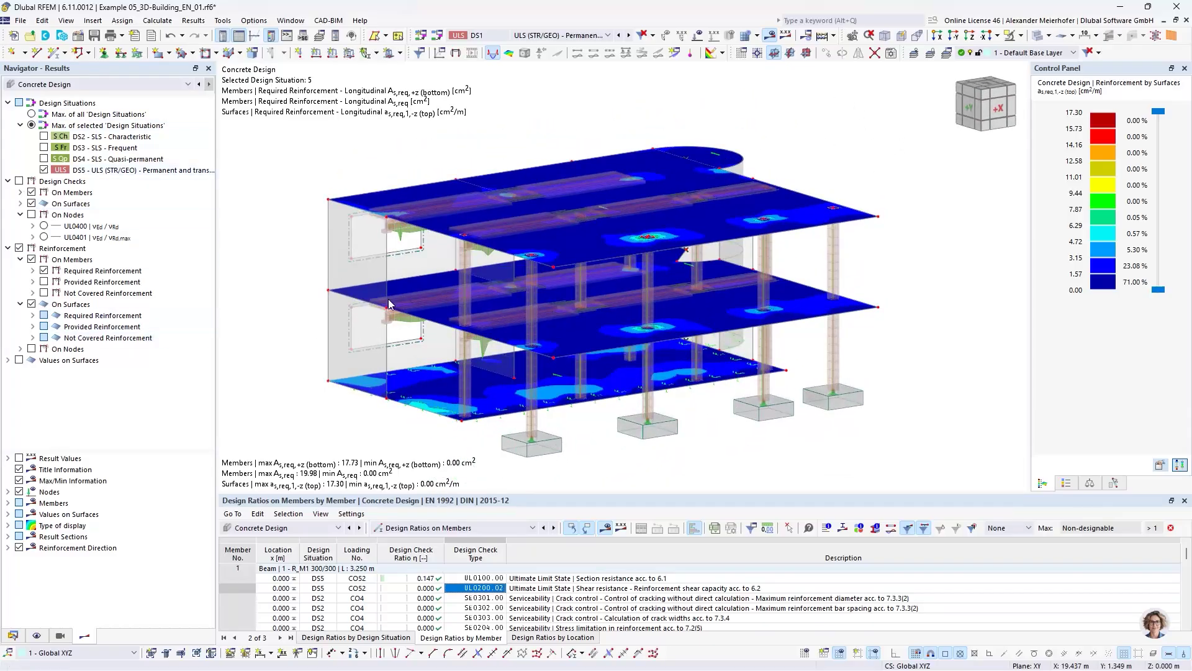
scroll(641, 207, up, 10)
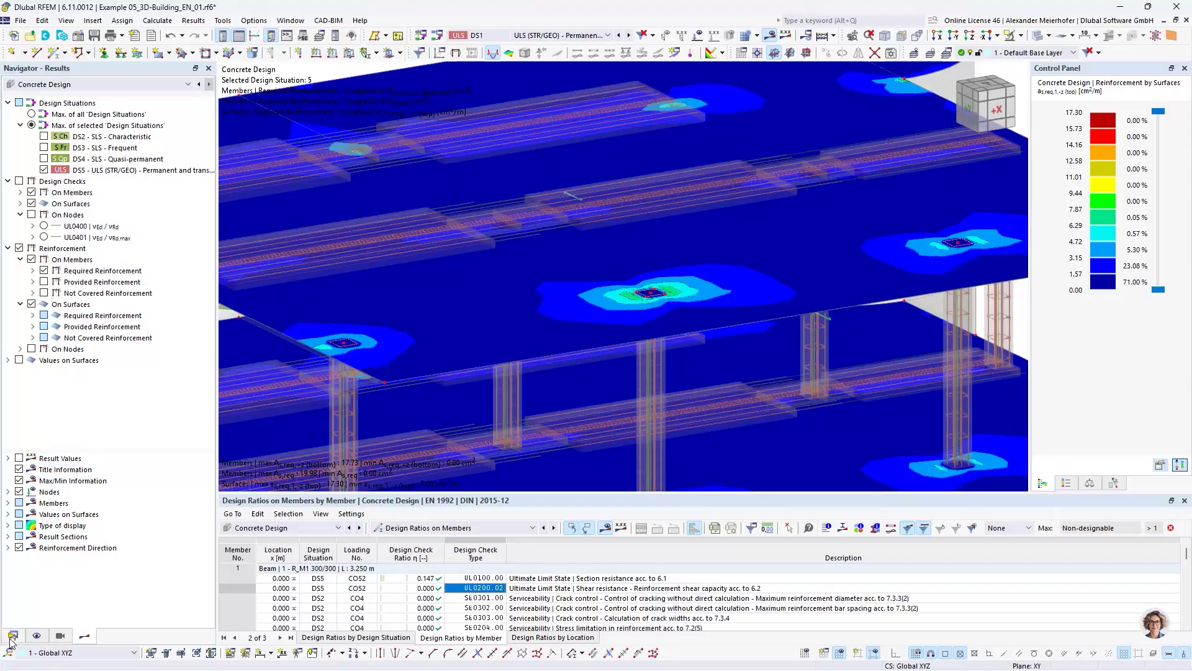
click(36, 637)
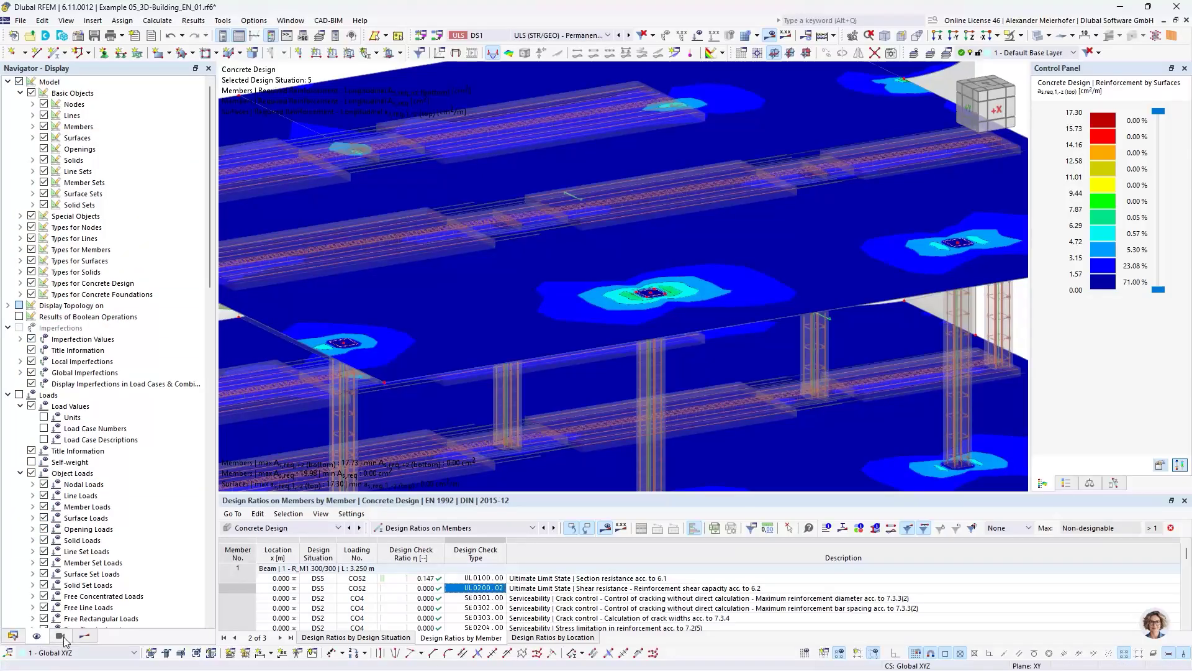
click(64, 638)
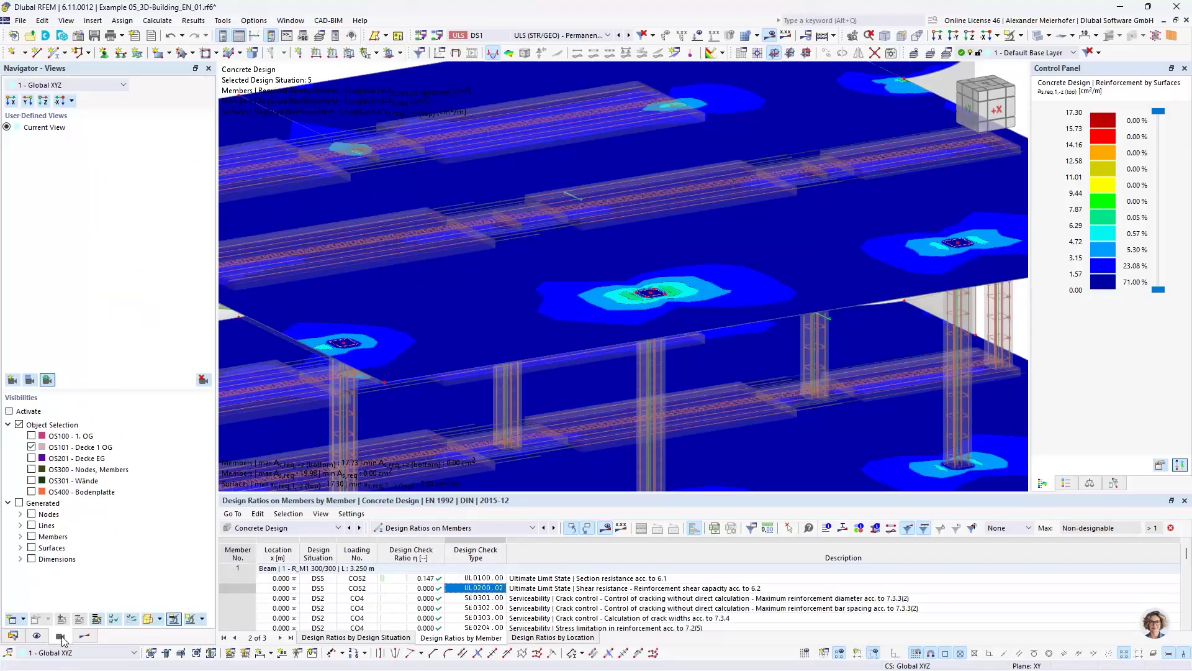
click(10, 411)
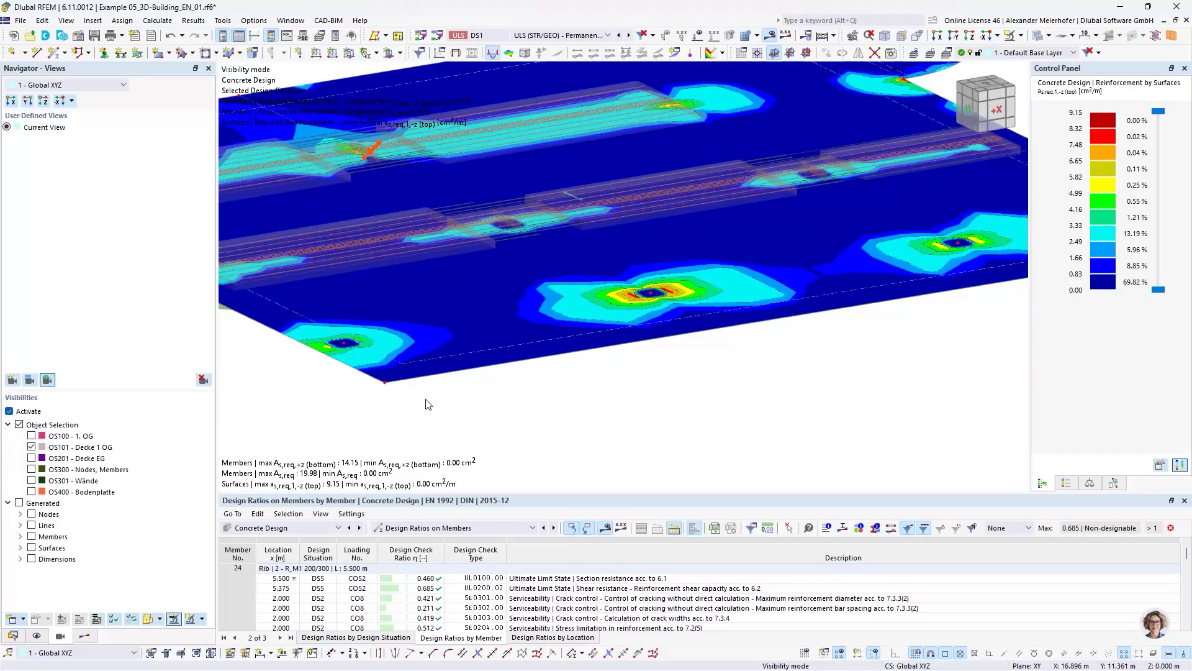
scroll(426, 398, down, 3)
middle_drag(285, 393, 378, 376)
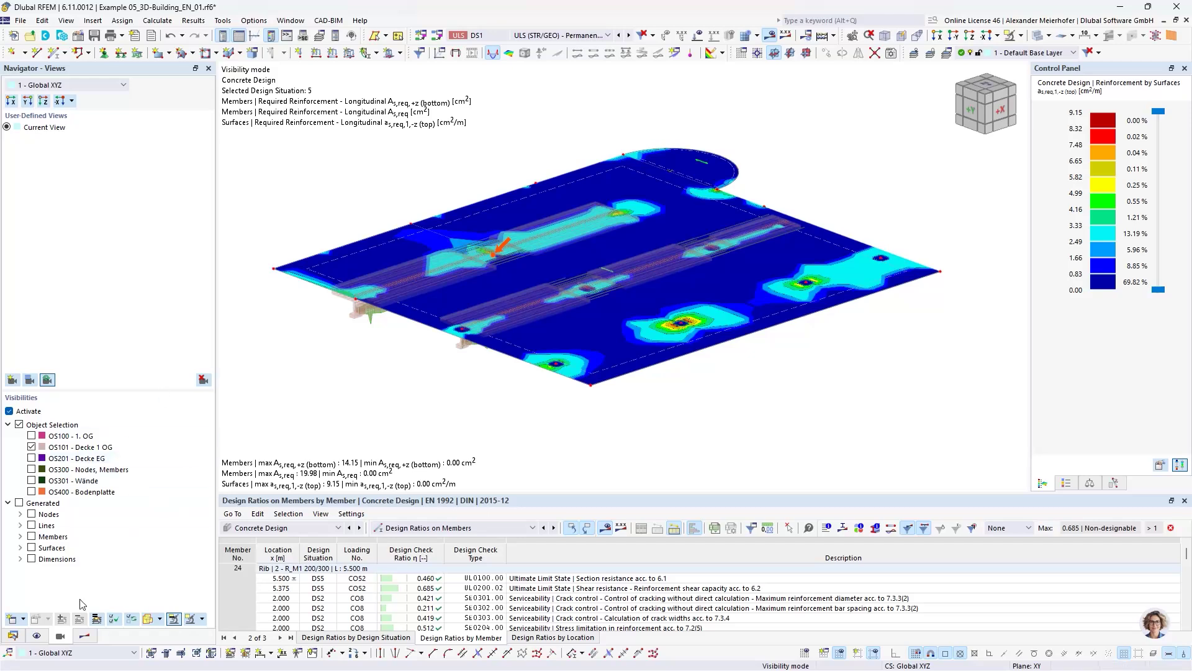
Return to the concrete design results and examine the slab's required top reinforcement around an edge column in the plan view along Z.
click(87, 637)
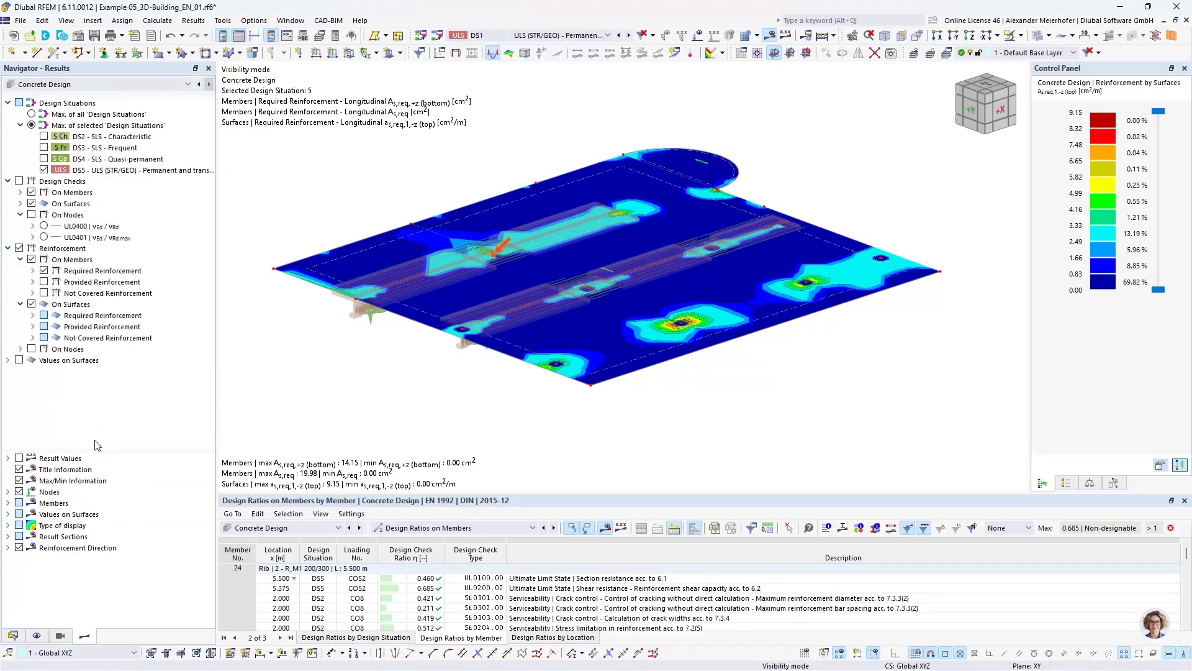
ctrl+middle_drag(427, 422, 334, 437)
scroll(259, 305, up, 1)
scroll(258, 305, up, 1)
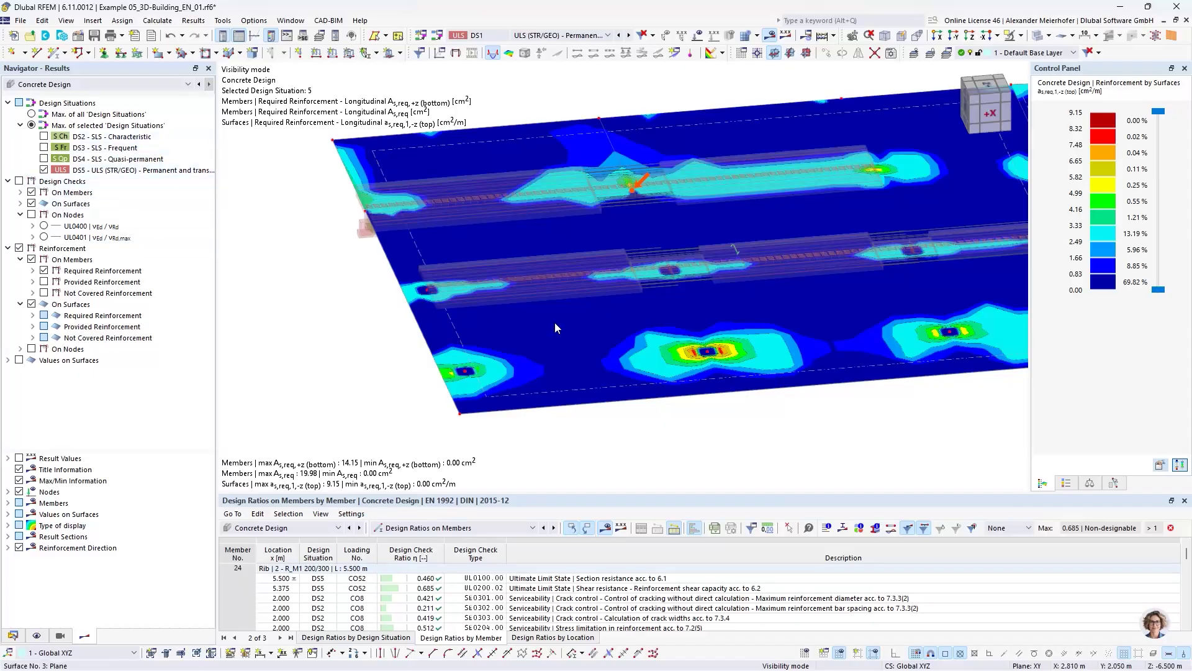
ctrl+middle_drag(581, 295, 471, 292)
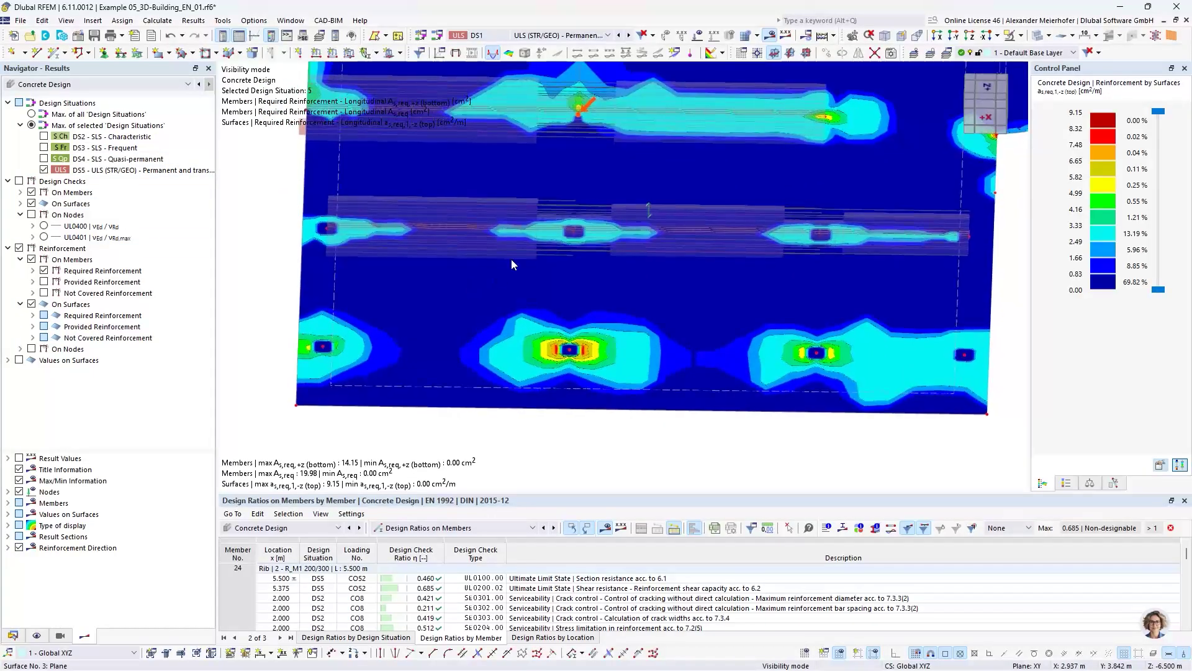
click(986, 85)
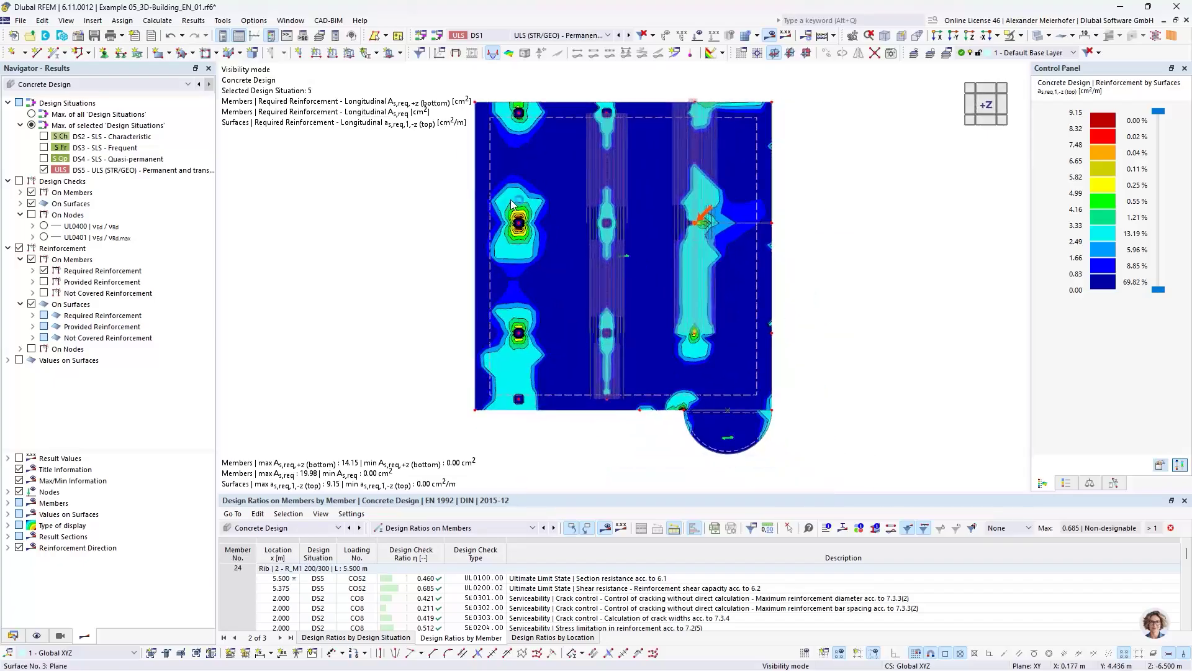
scroll(479, 183, up, 6)
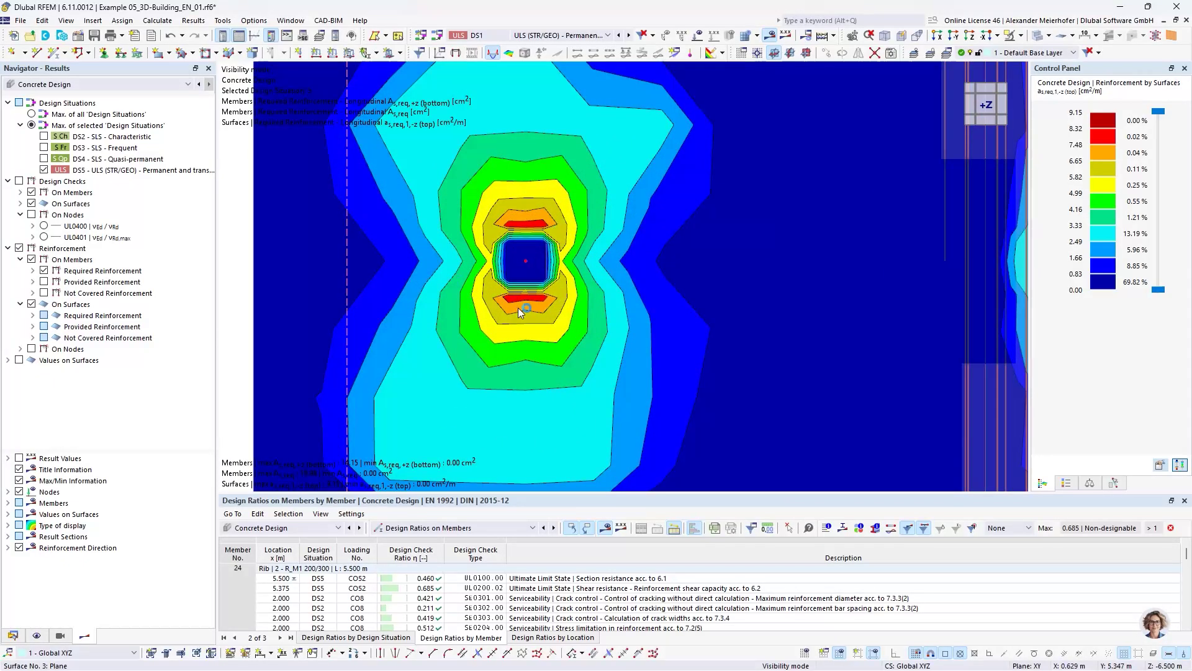
scroll(649, 262, down, 2)
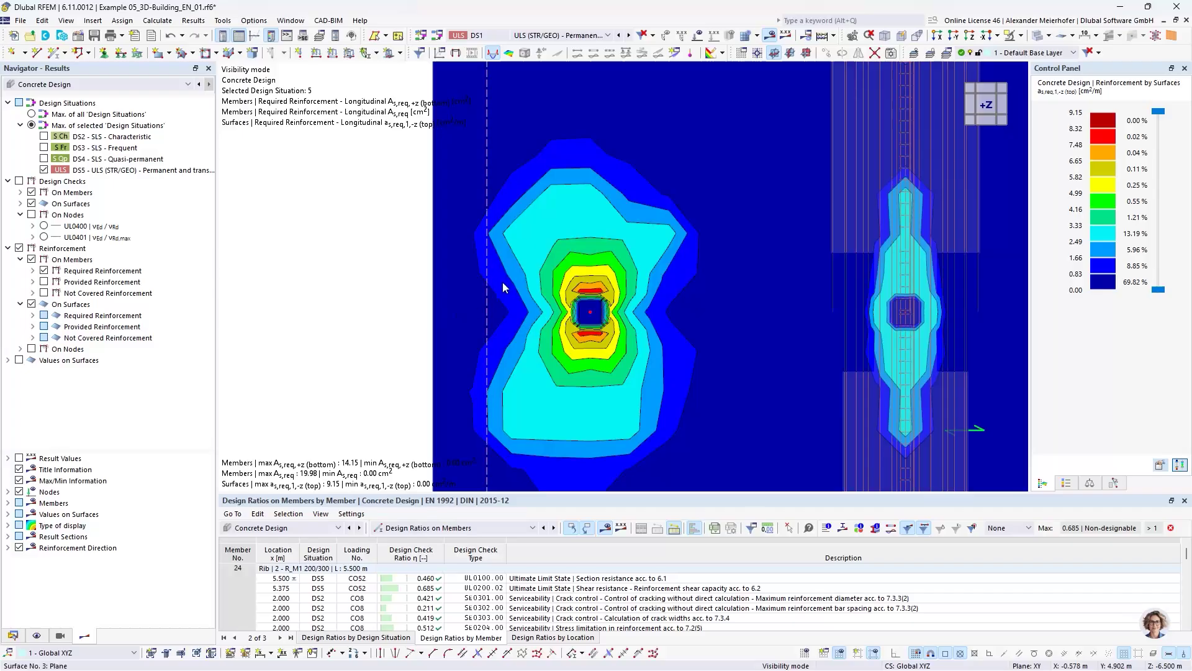
Show the required reinforcement for design situation DS4 - SLS - Quasi-permanent only, instead of DS5.
click(47, 173)
click(44, 169)
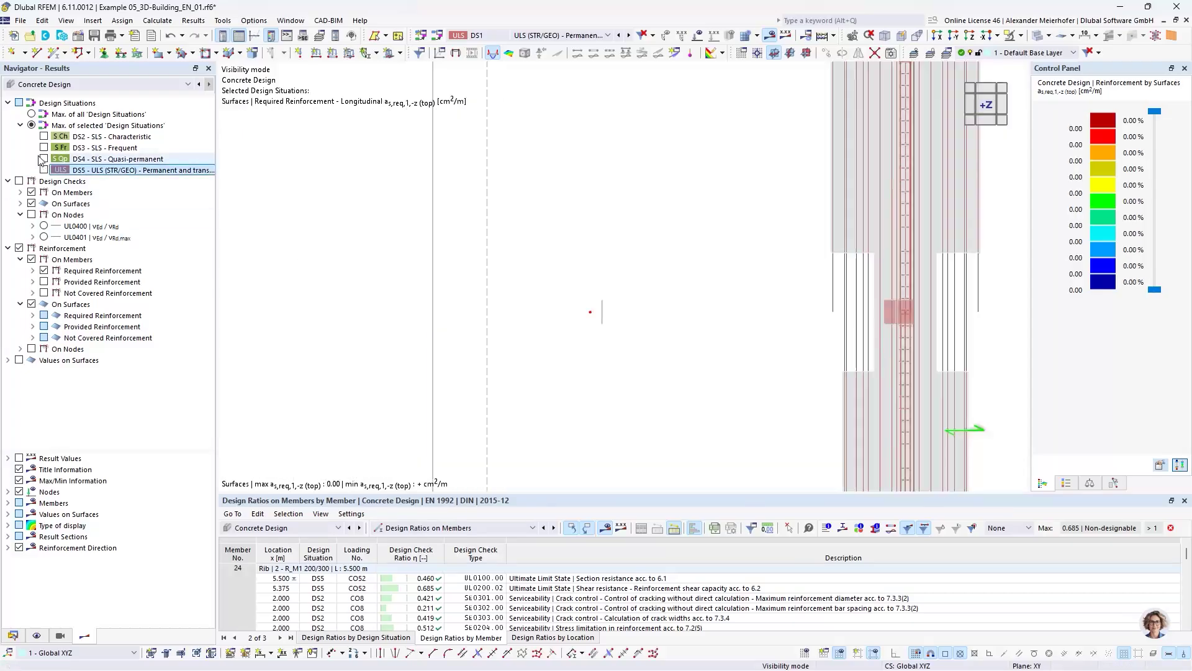
click(44, 159)
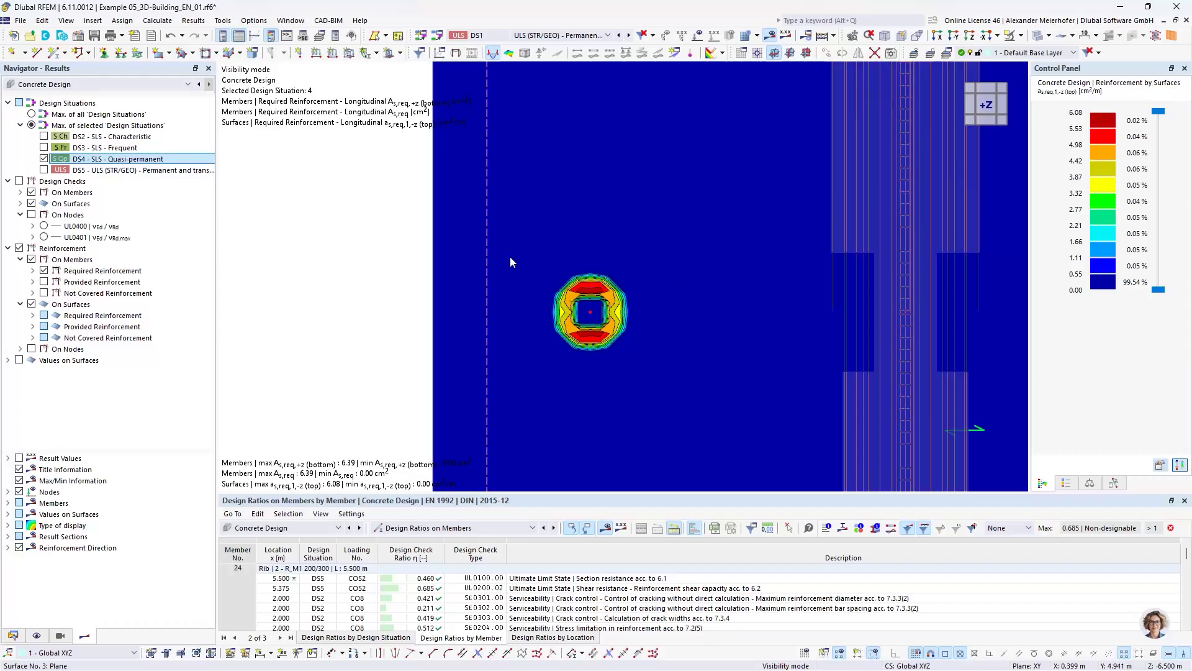
Replace DS4 with DS2 - SLS - Characteristic as the displayed design situation and inspect the reinforcement around the column.
click(44, 159)
click(44, 136)
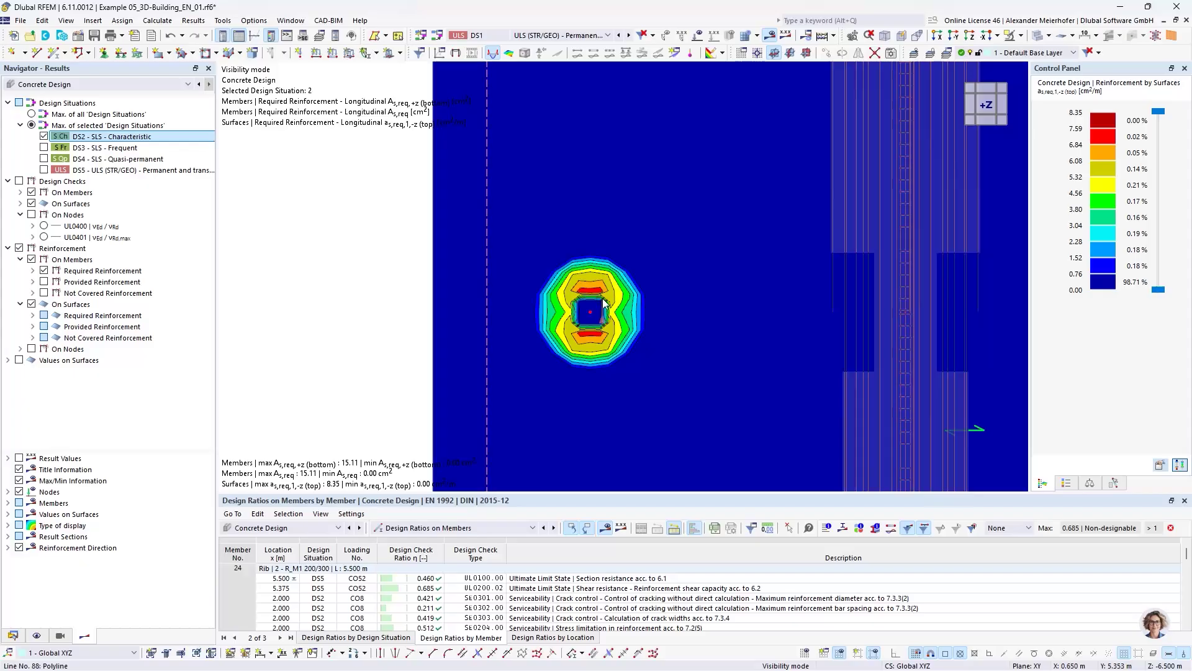
mouse_move(608, 305)
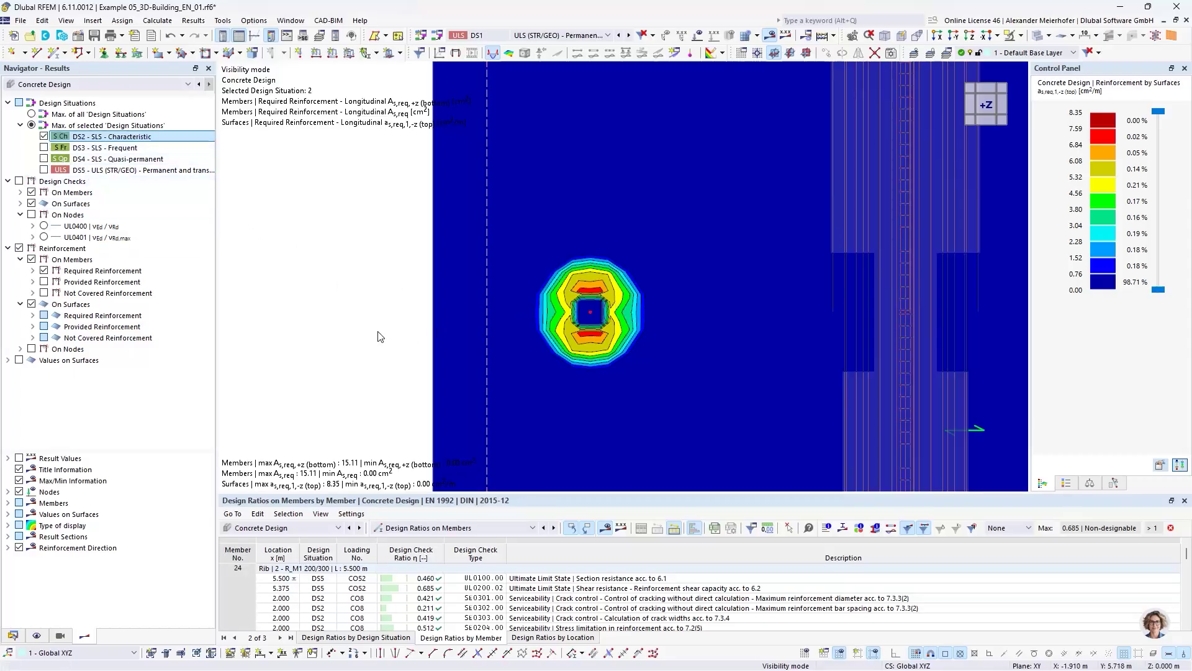
Display only design situation DS3 - SLS - Frequent for the required reinforcement and view the whole slab in 3D.
click(49, 151)
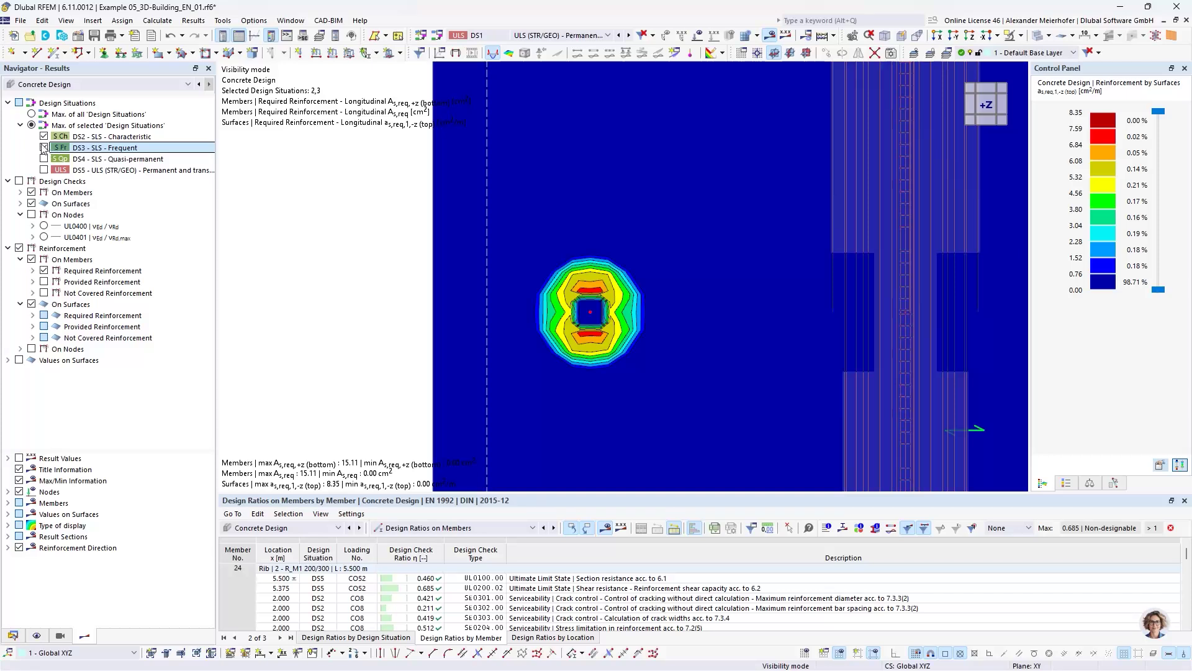
click(44, 136)
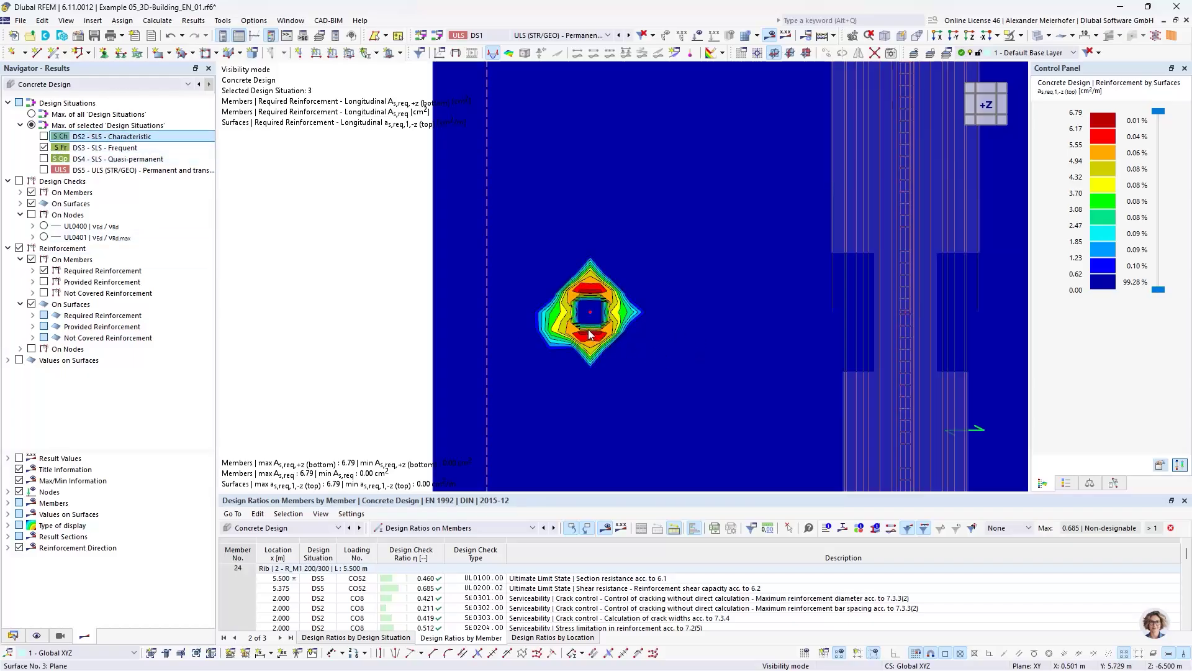
scroll(453, 296, down, 5)
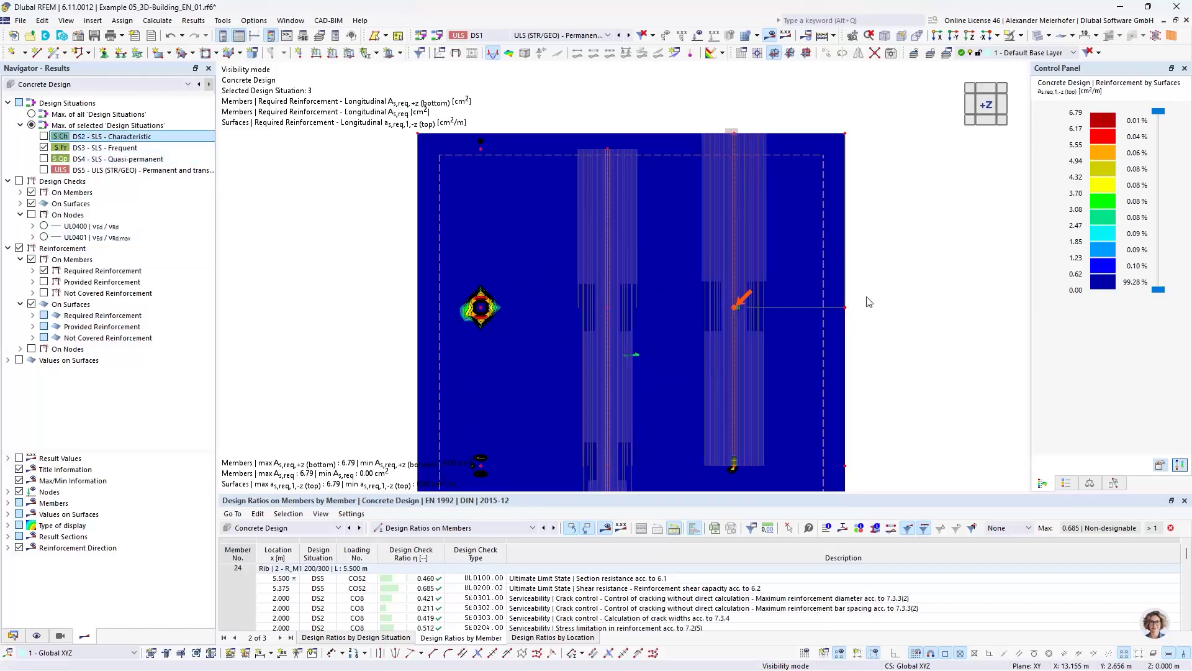
ctrl+middle_drag(324, 330, 686, 104)
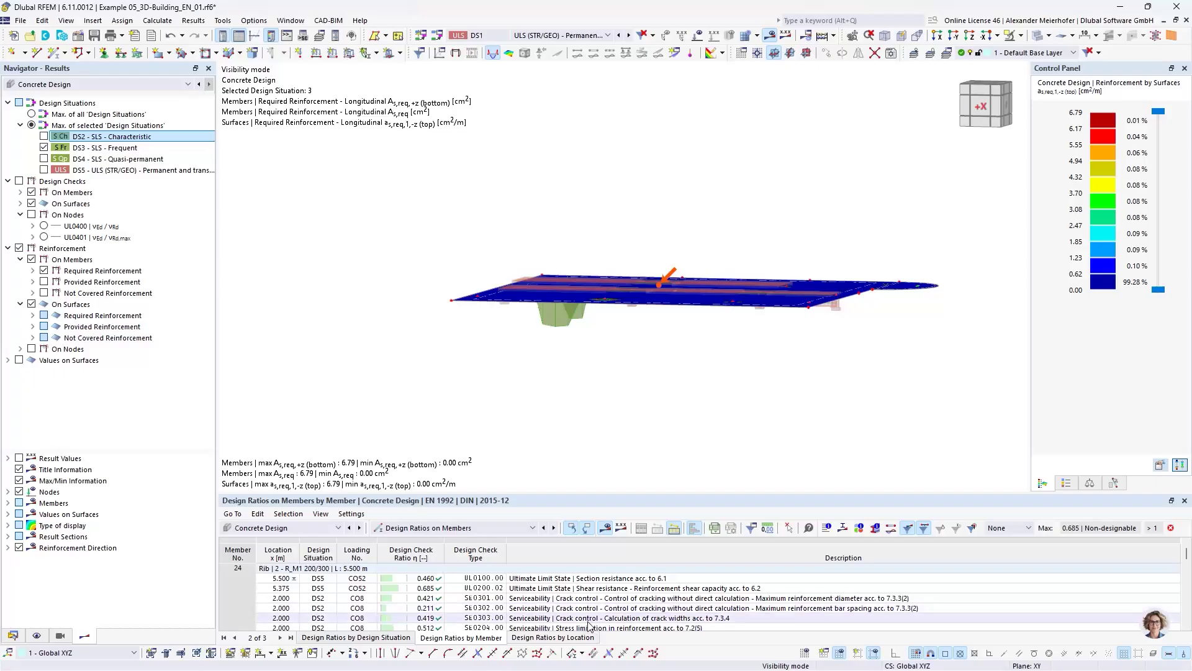
Deactivate the visibilities to bring back the entire building and view it in 3D with the reinforcement results.
click(13, 636)
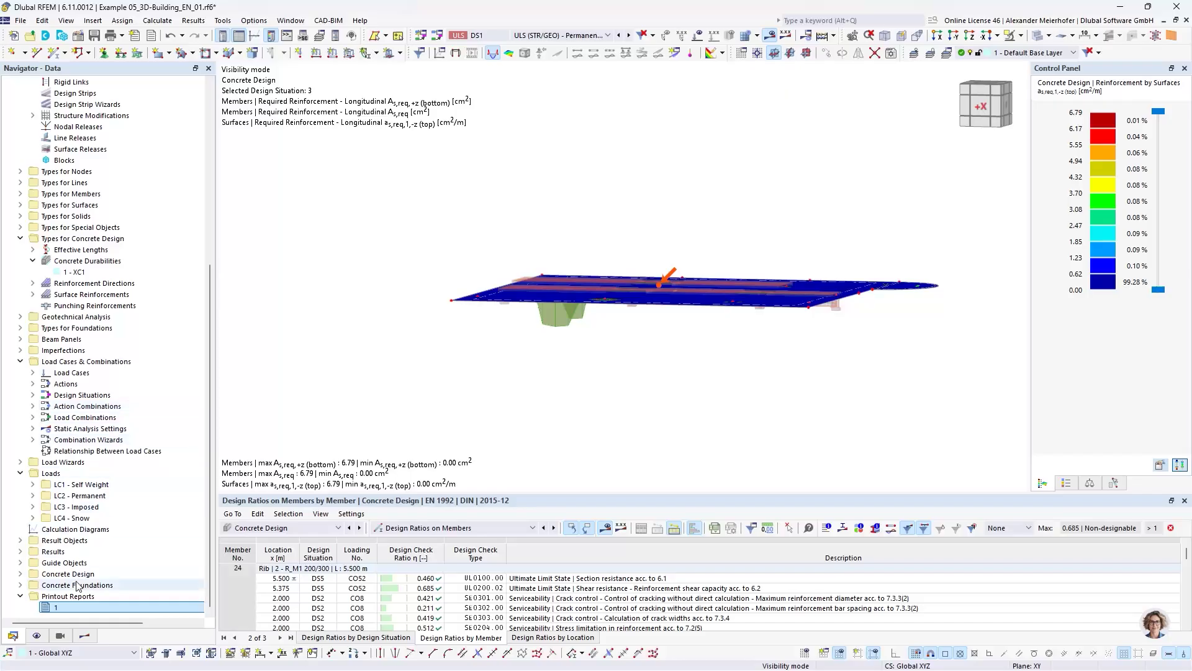
click(63, 638)
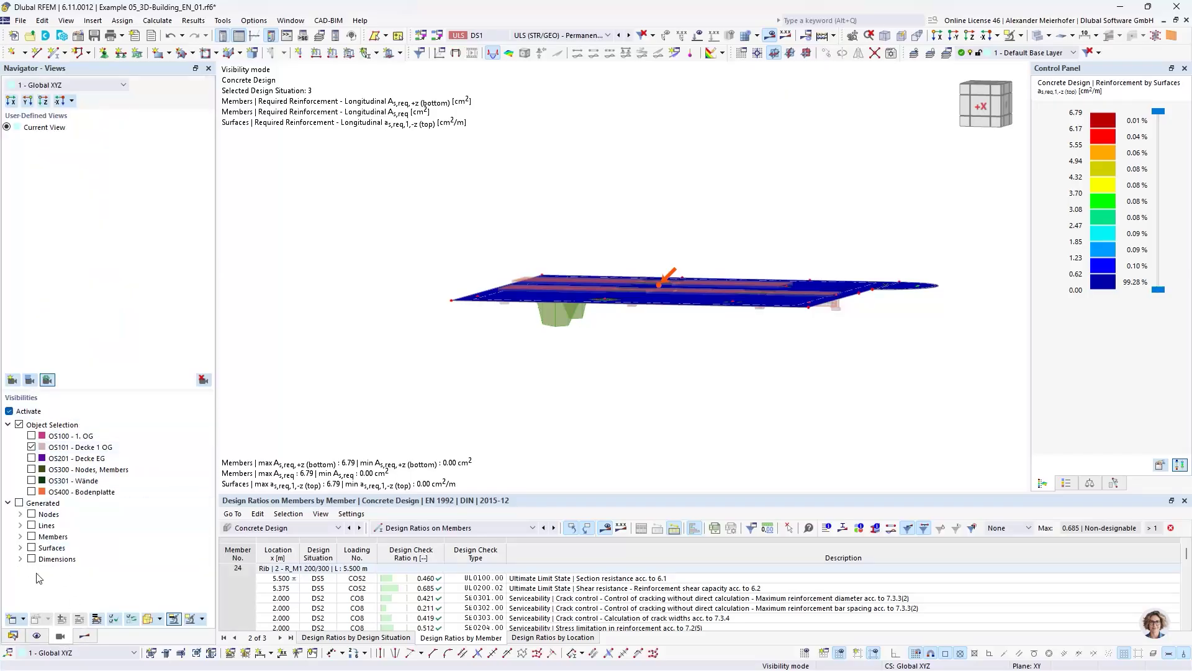
click(10, 411)
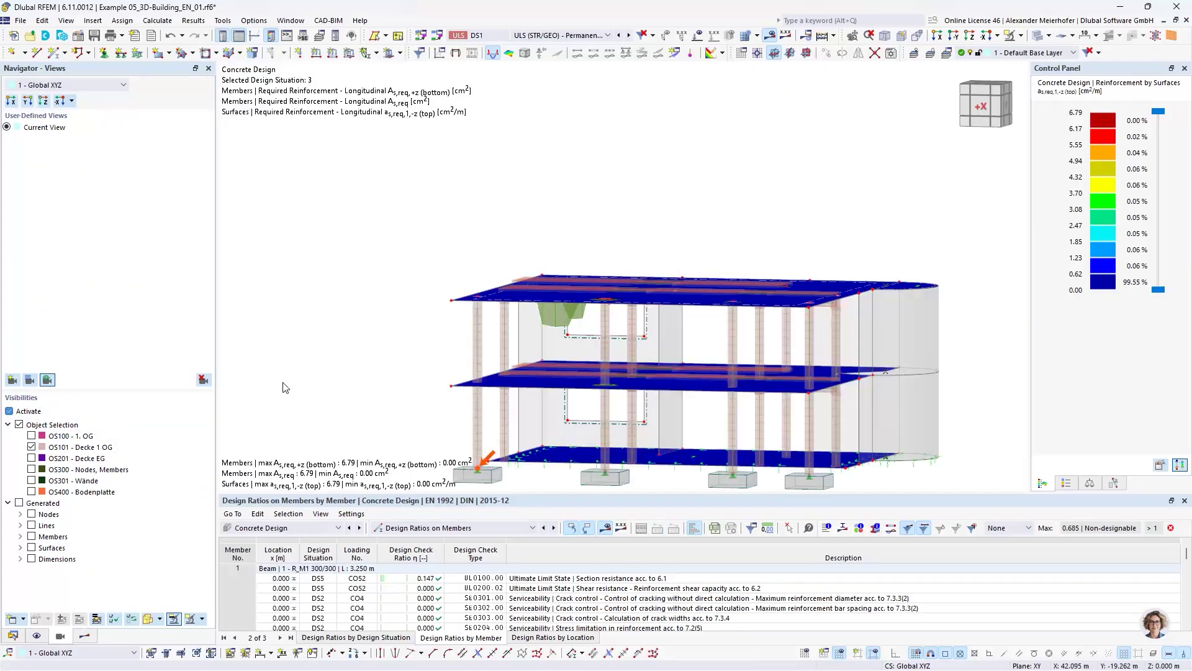
scroll(366, 299, down, 2)
ctrl+middle_drag(343, 277, 478, 277)
scroll(483, 278, up, 2)
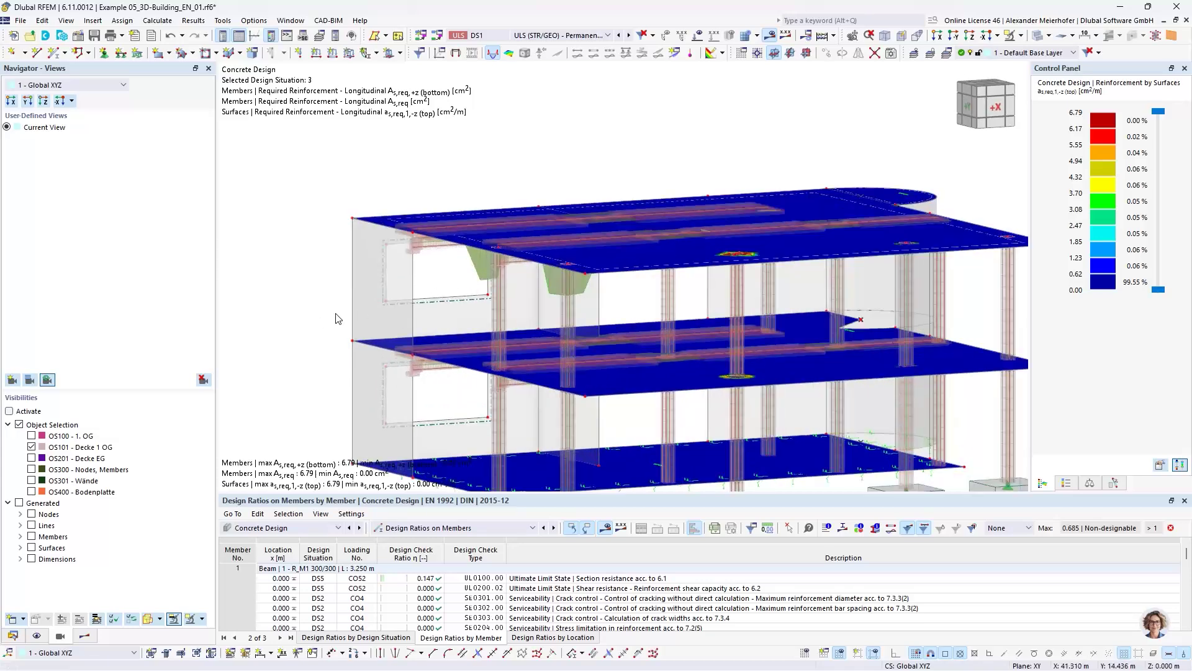
scroll(338, 270, up, 3)
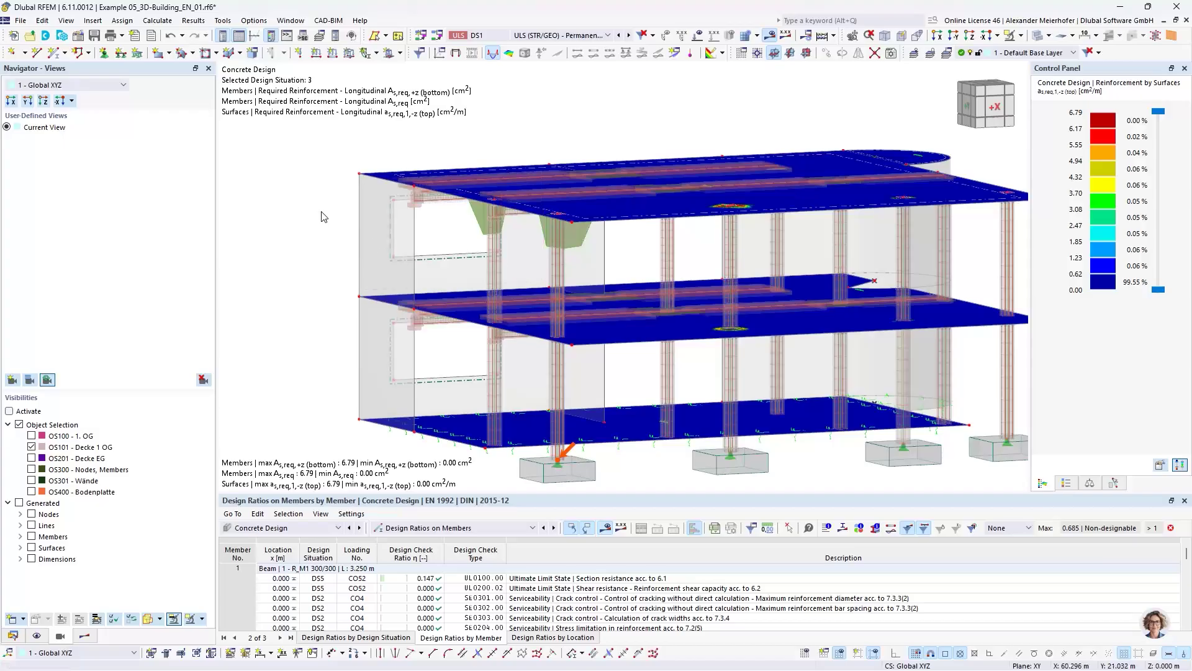
middle_drag(321, 212, 326, 180)
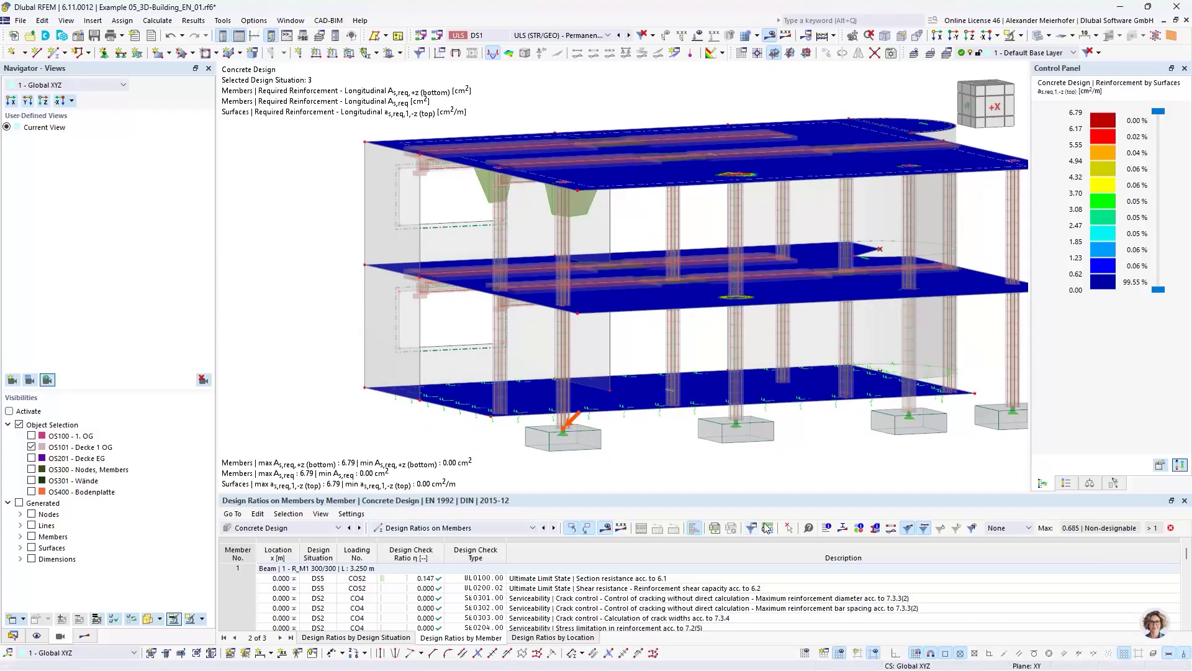
Switch the concrete design table to Input Data, review the Global Settings, close them without changes, and return to viewing the building.
click(478, 528)
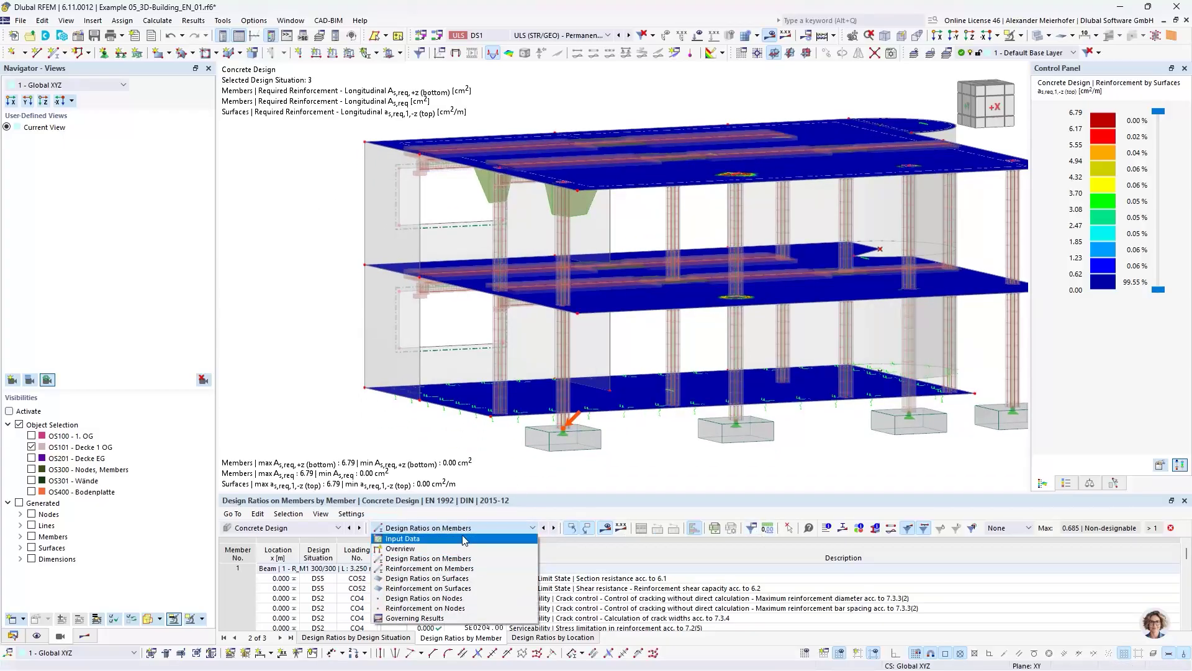
click(465, 539)
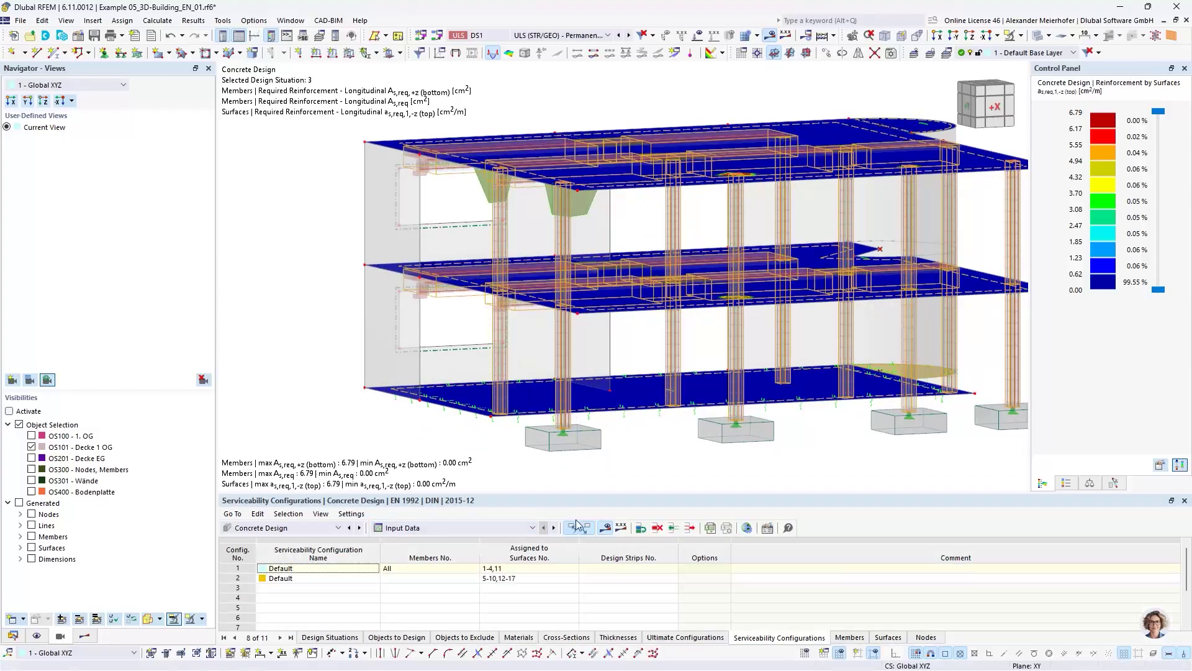
click(747, 527)
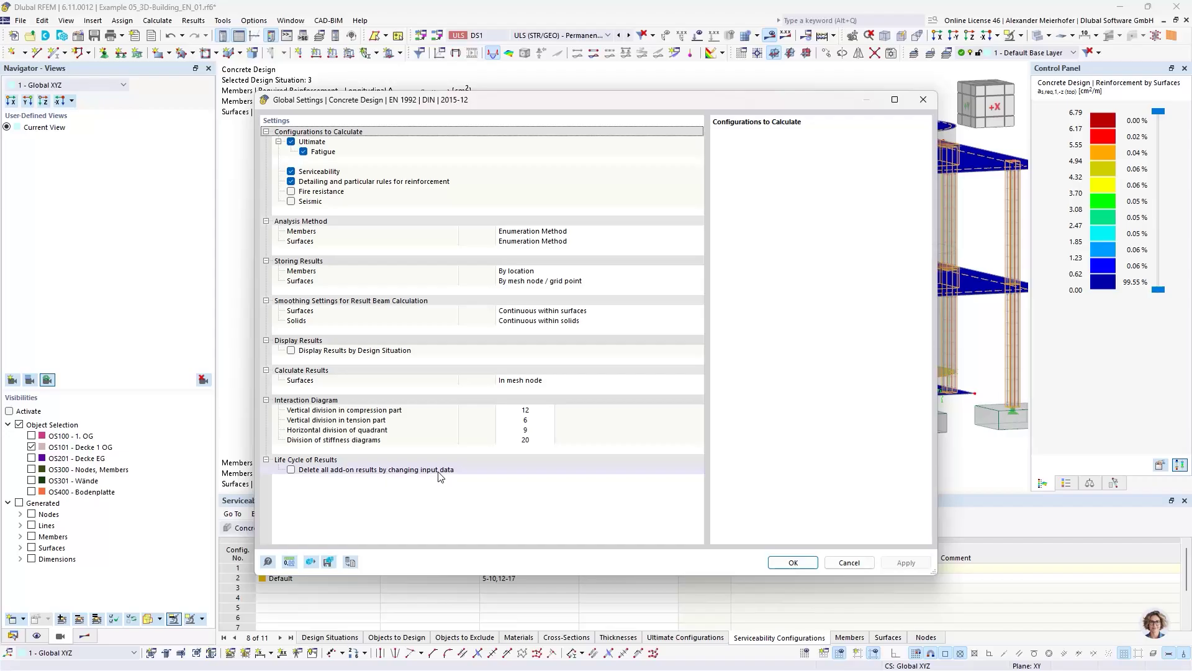
click(849, 562)
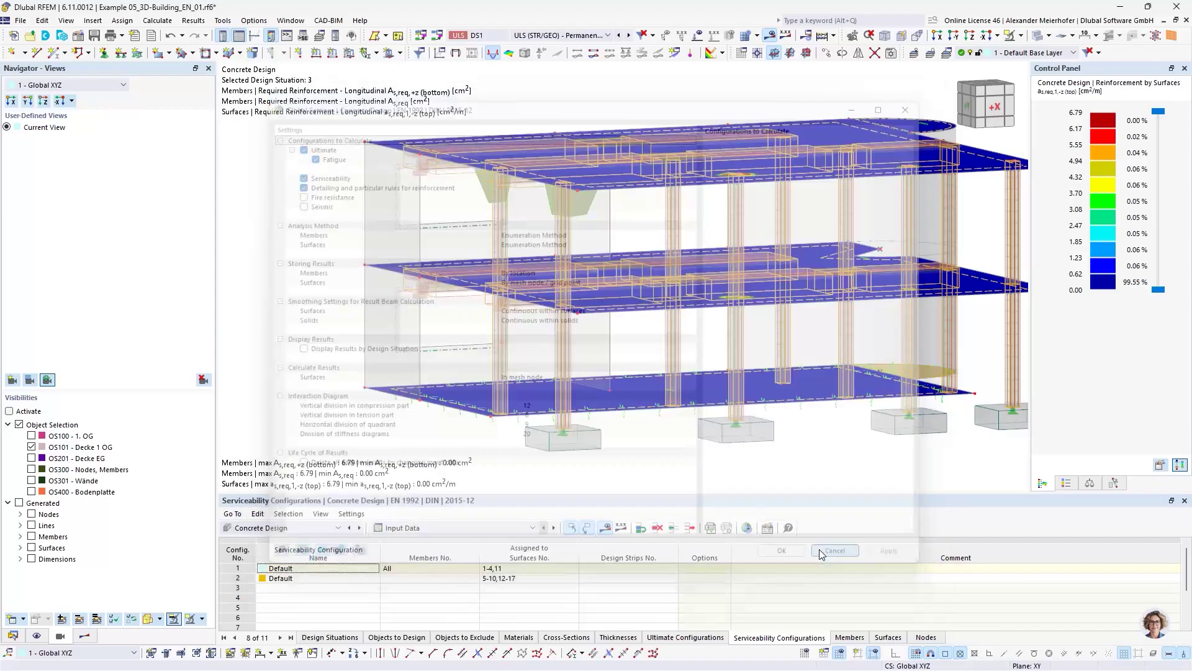
middle_drag(319, 371, 311, 347)
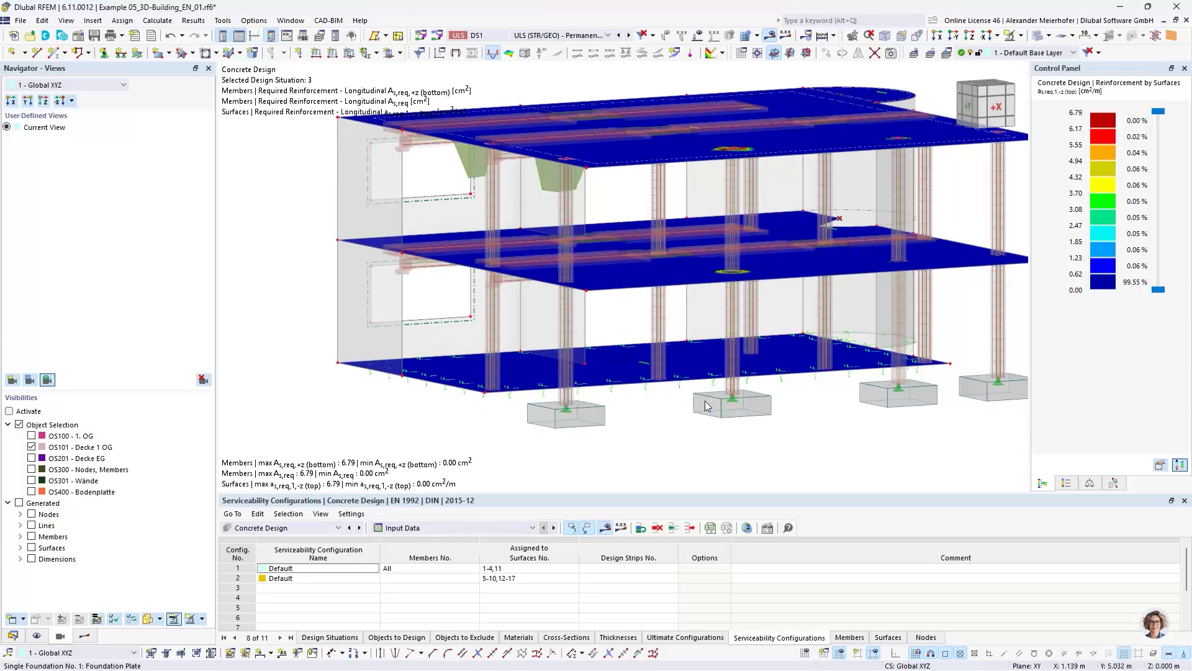
scroll(704, 422, down, 1)
mouse_move(704, 422)
ctrl+middle_down()
mouse_move(739, 418)
mouse_move(727, 425)
ctrl+middle_up()
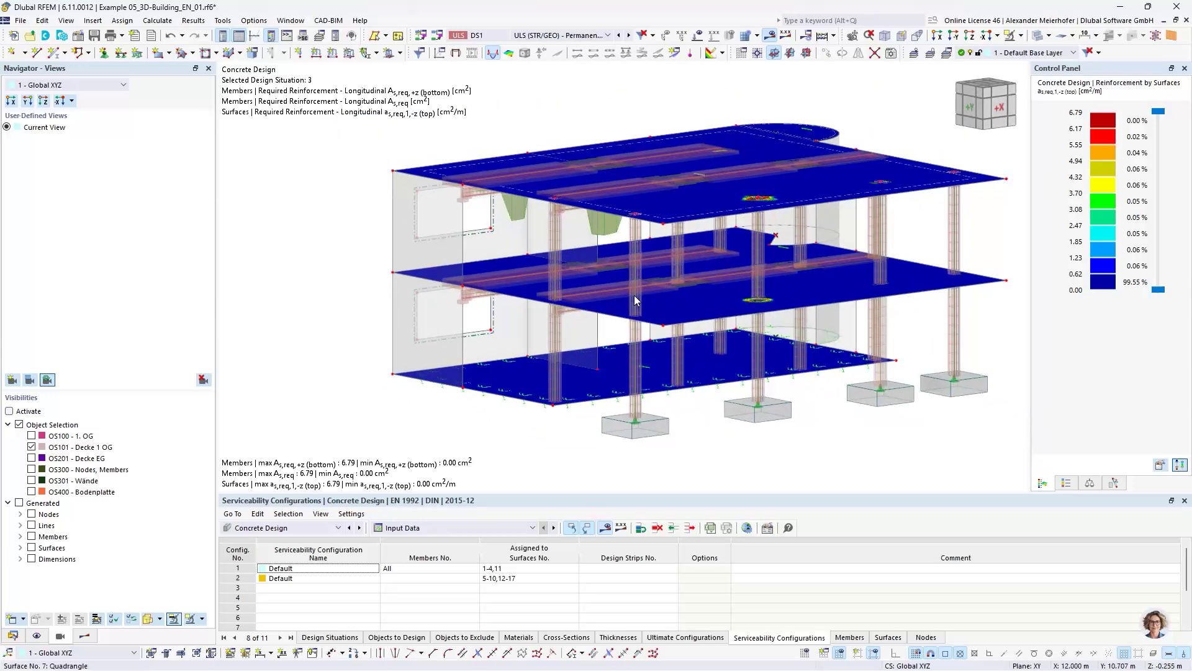
Open the outer ground-floor column (member 4) for editing and set its longitudinal rebar type to C | Uniformly surrounding.
middle_drag(457, 412, 350, 365)
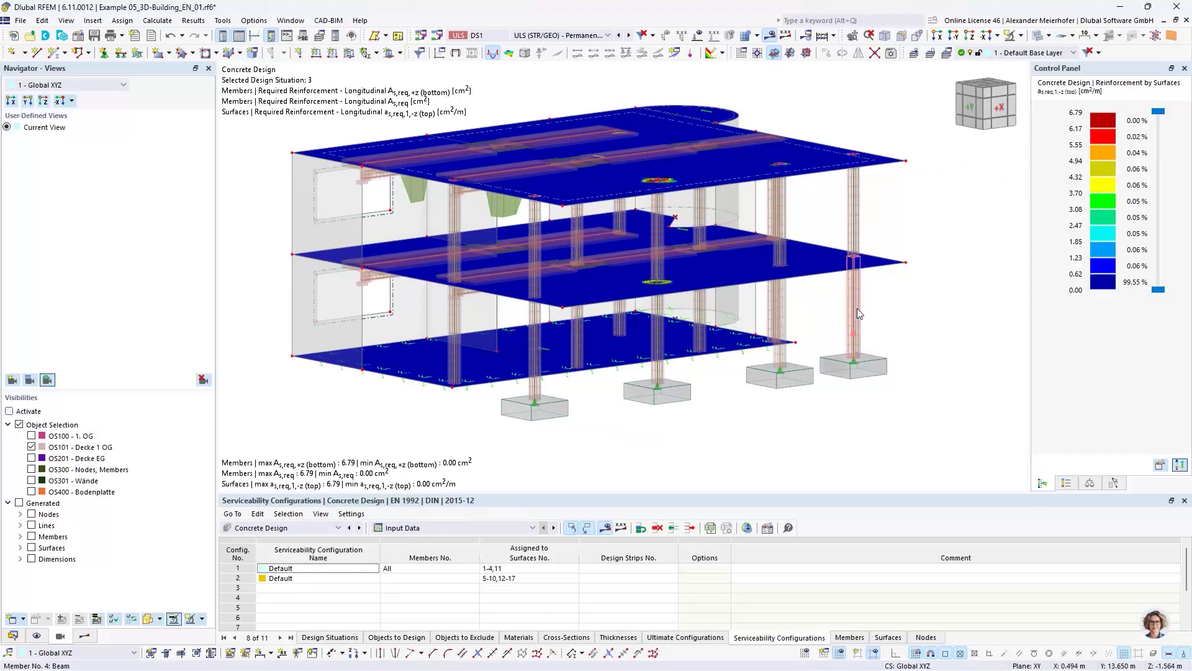
double_click(603, 286)
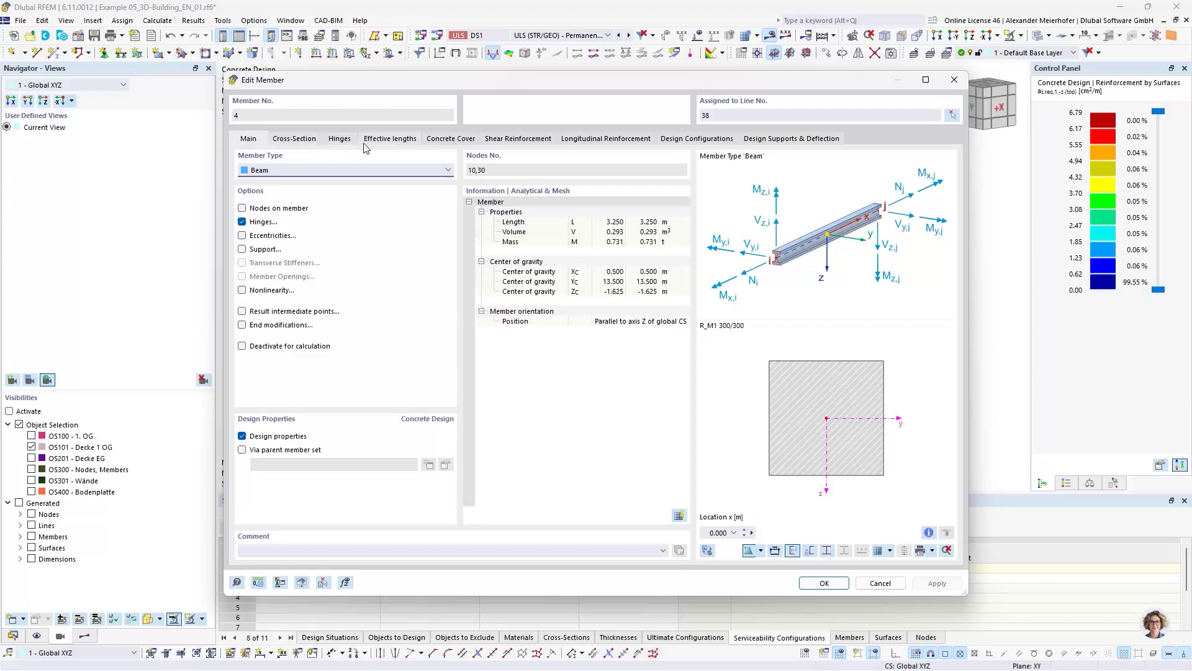
click(560, 140)
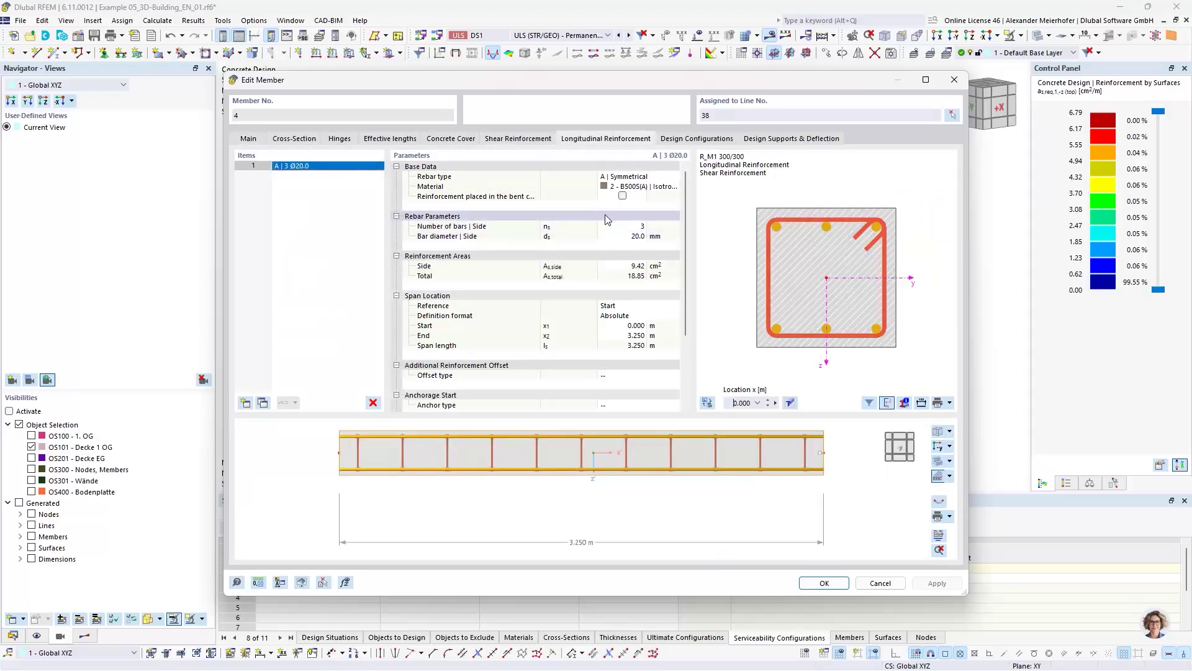
click(645, 177)
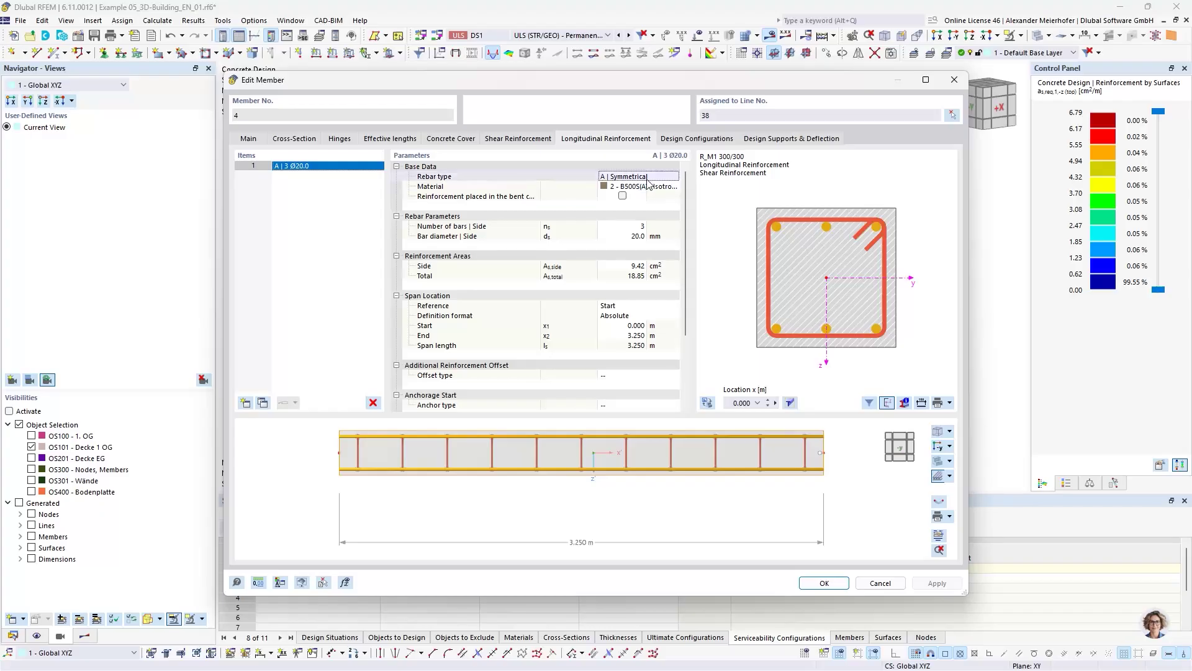
click(646, 179)
click(635, 202)
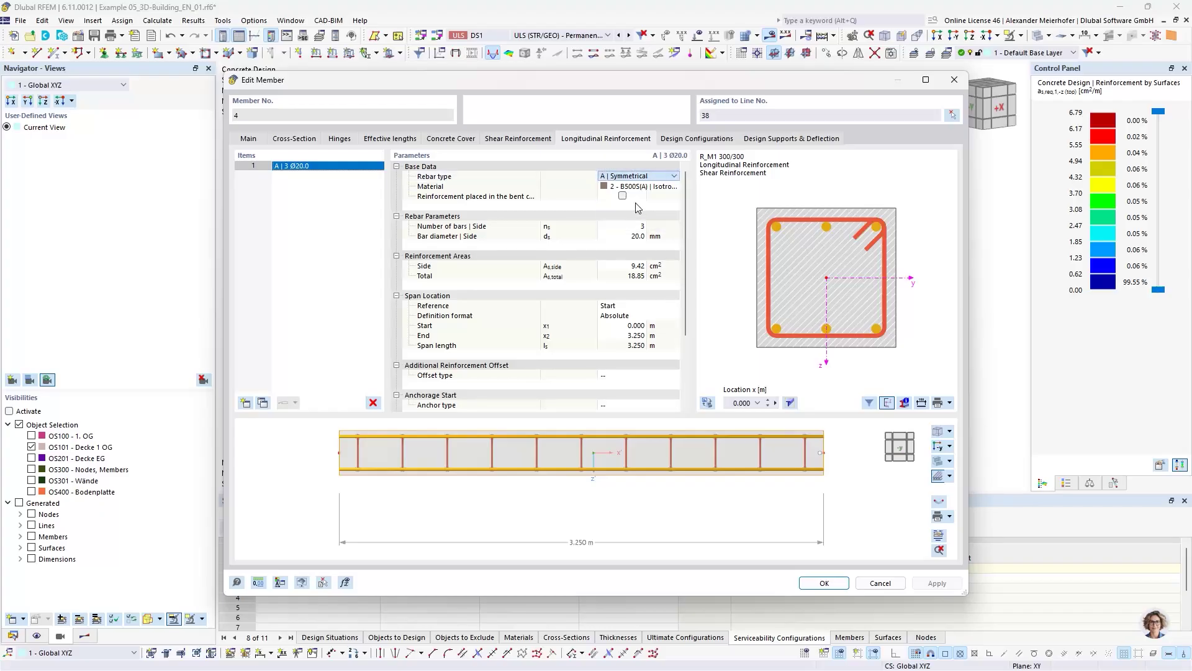
click(626, 237)
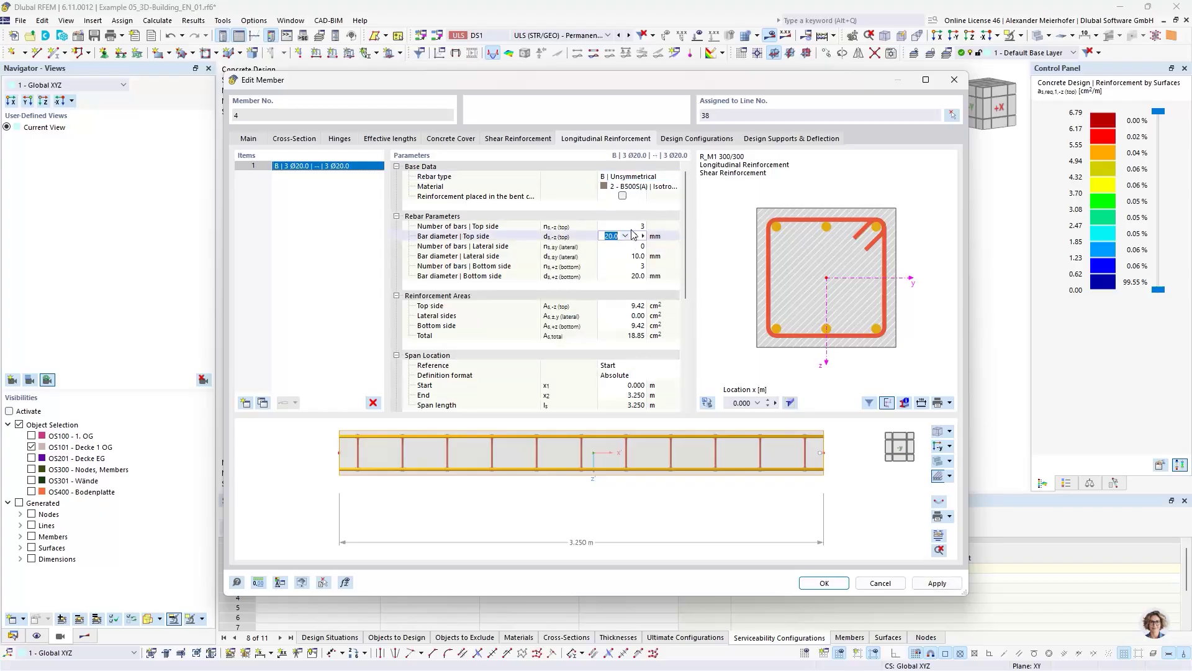
click(644, 179)
click(645, 178)
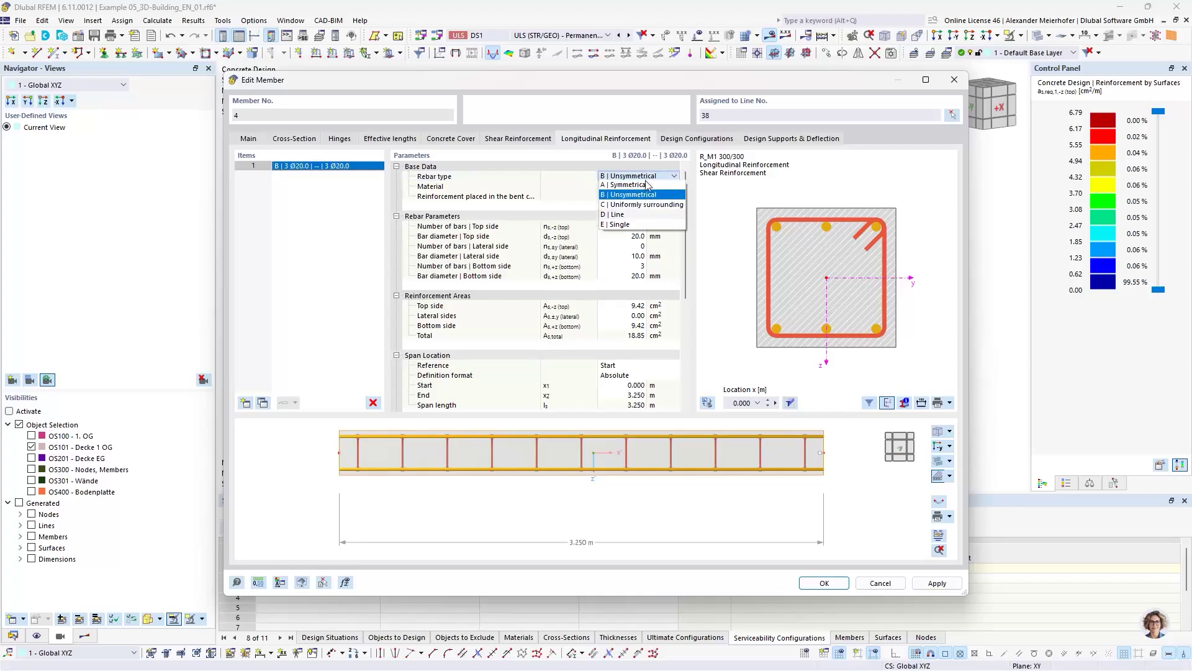
click(643, 204)
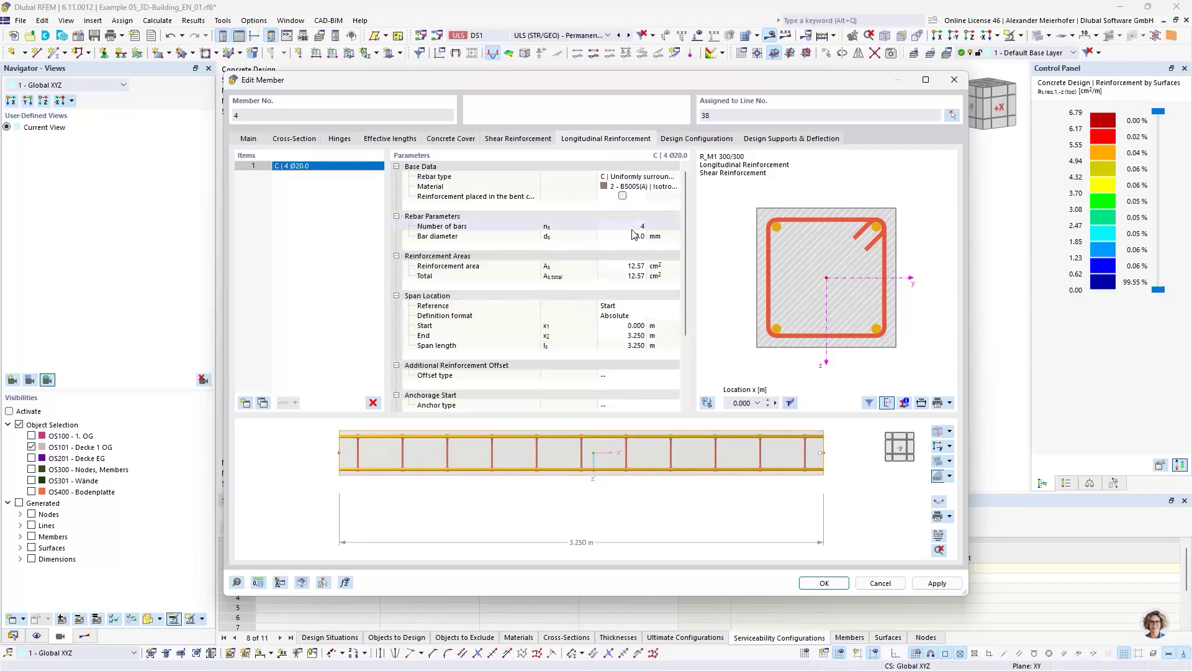
Set the number of longitudinal bars in the column to 8.
click(636, 228)
text(8)
click(633, 237)
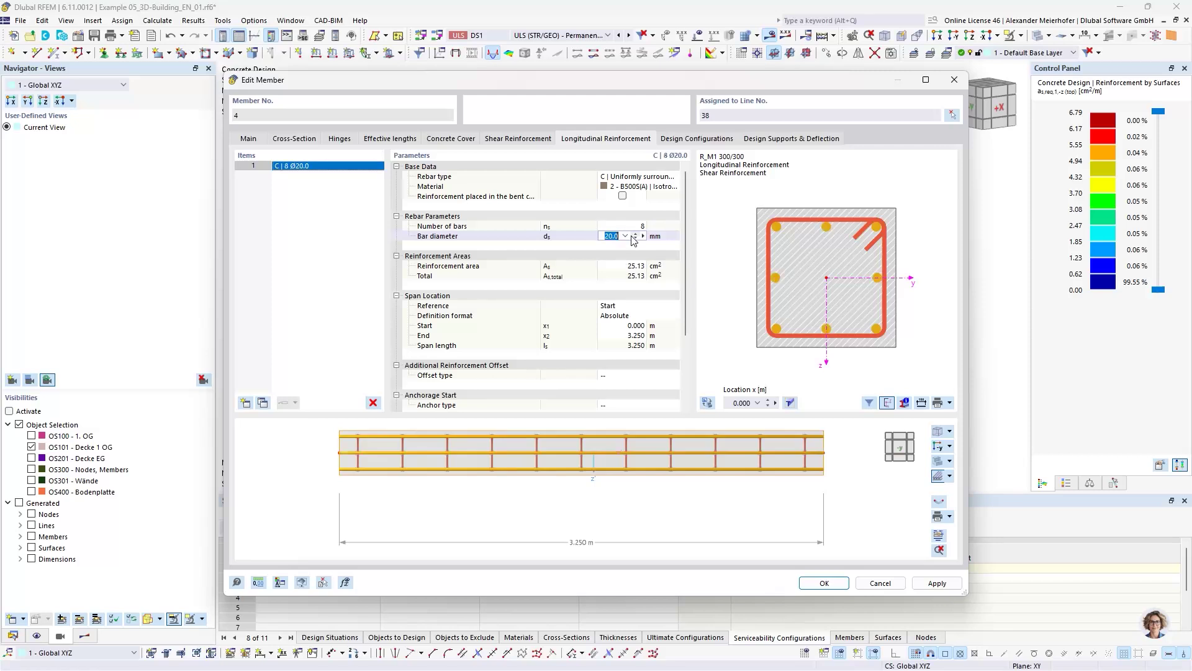
key(Return)
Enable crossties over free rebars in the column's shear reinforcement and apply the member changes, agreeing to delete its affected results.
click(515, 139)
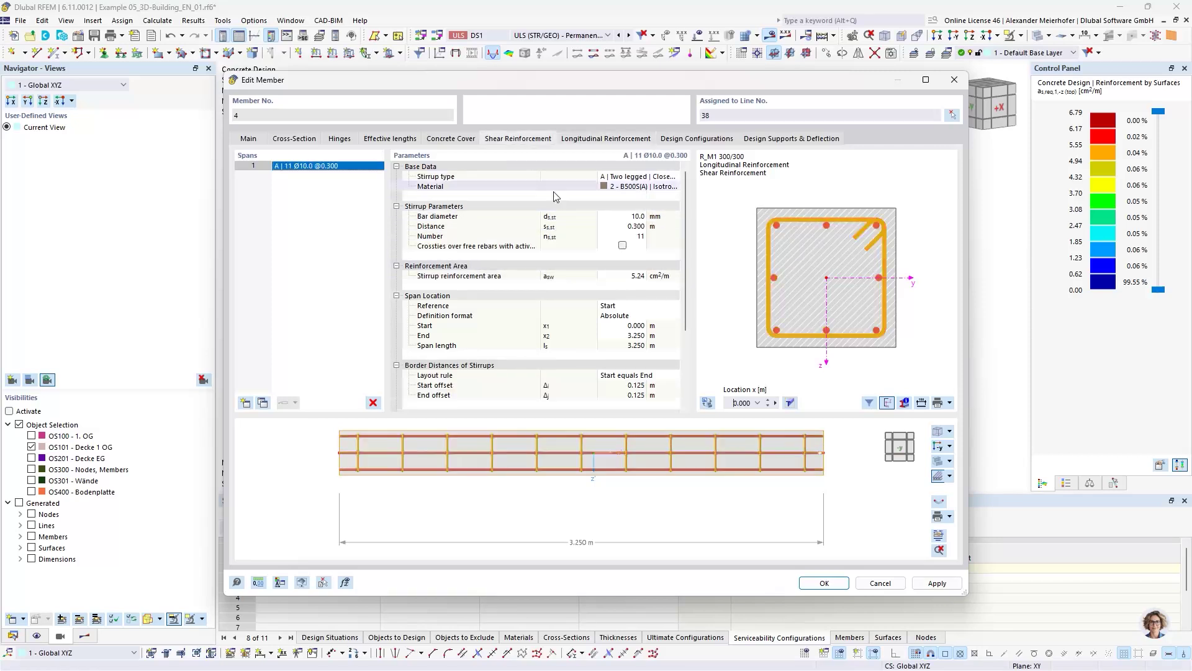
click(623, 246)
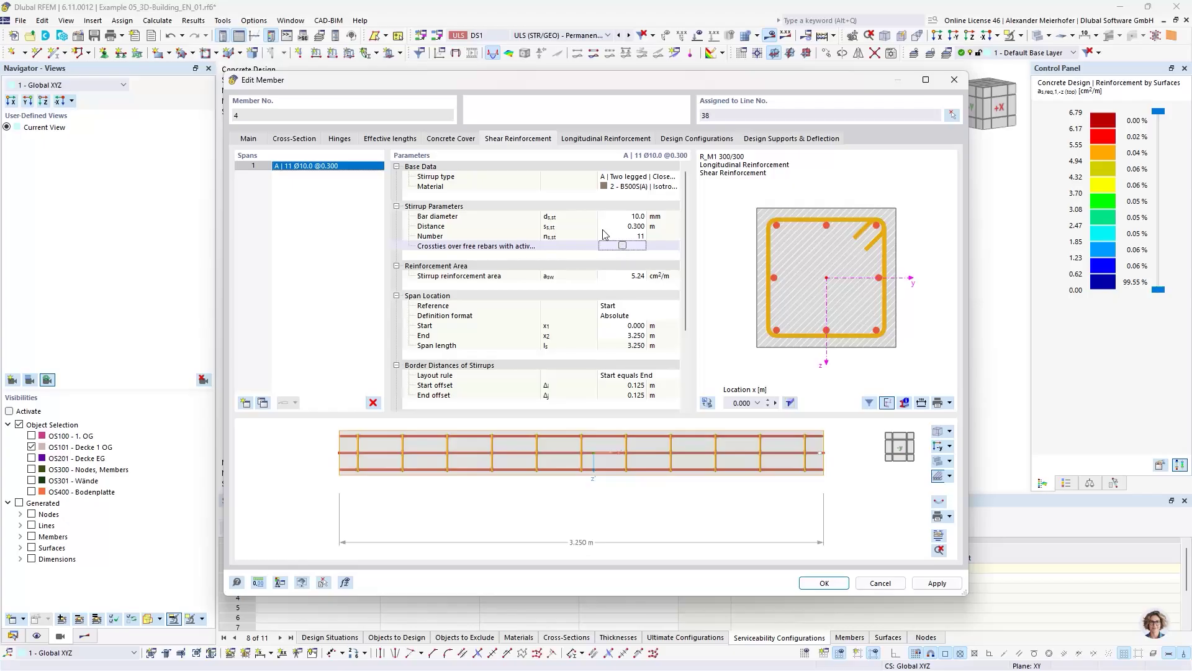
click(629, 216)
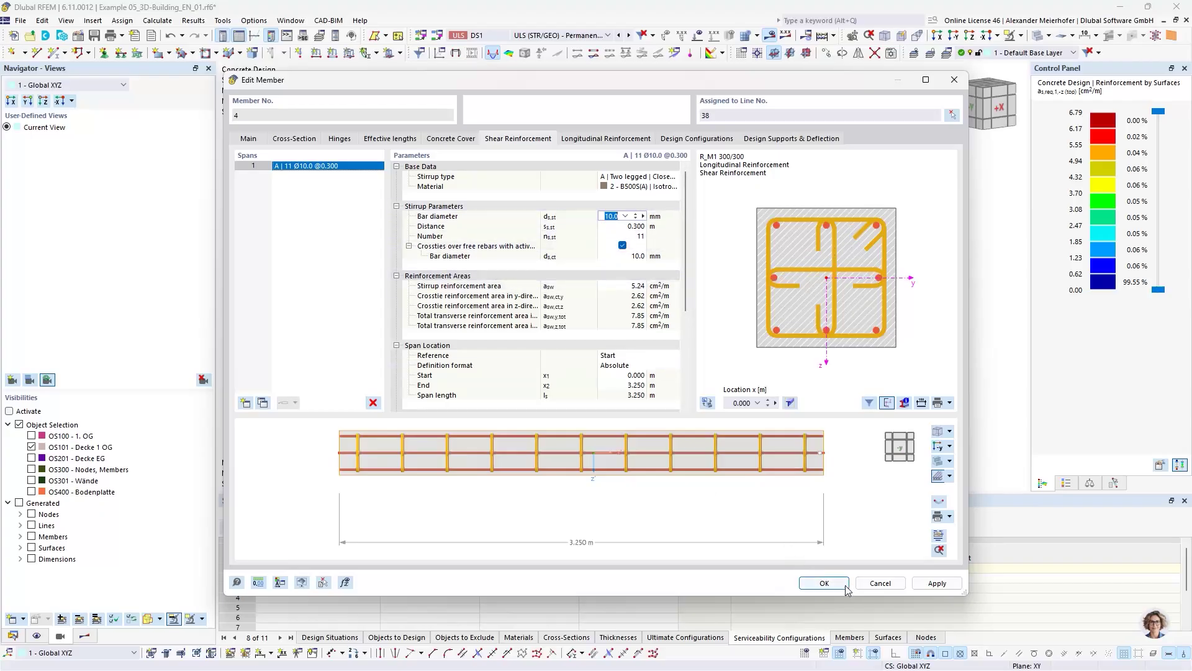
click(823, 584)
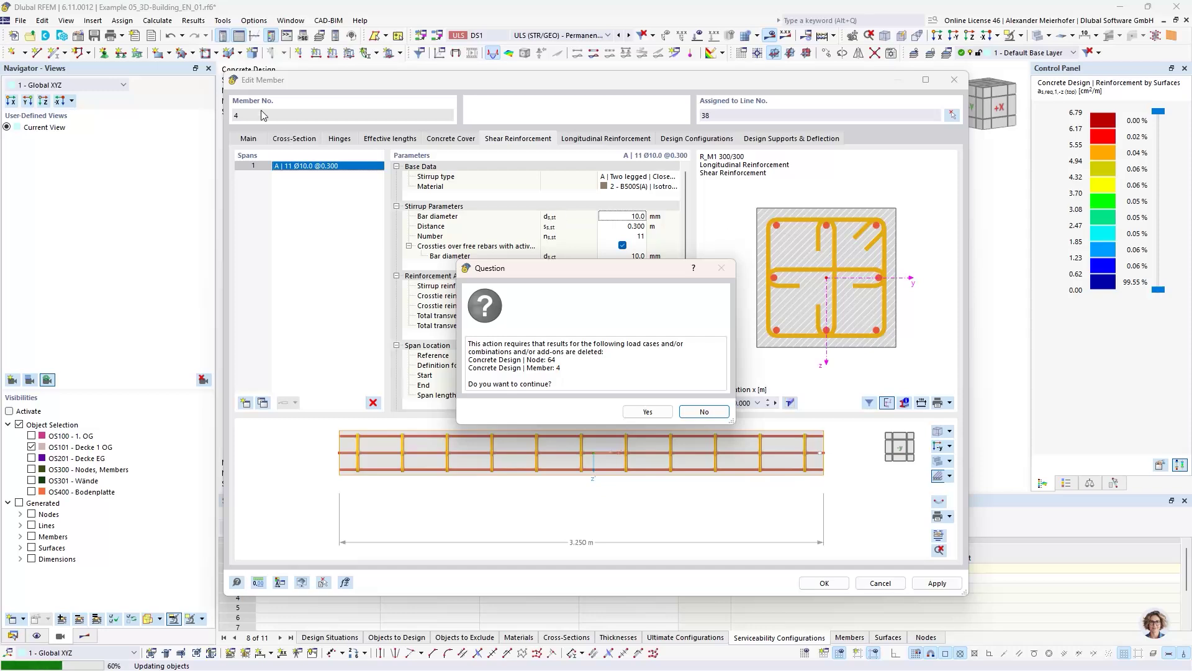
click(654, 411)
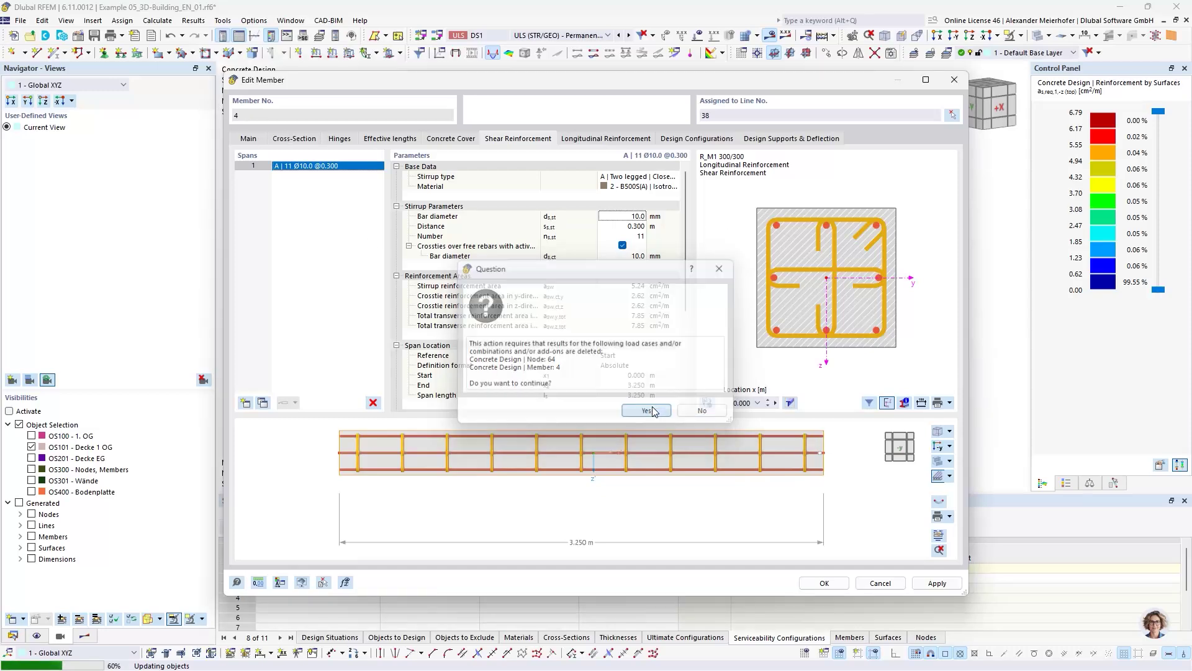
click(825, 583)
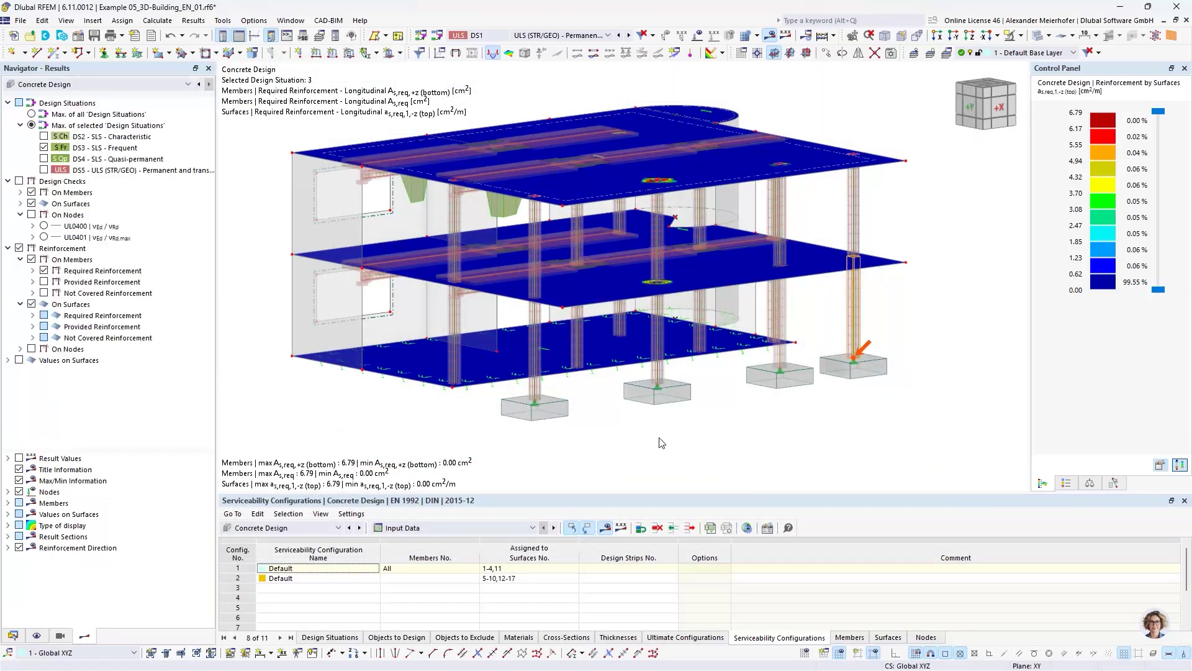
click(265, 312)
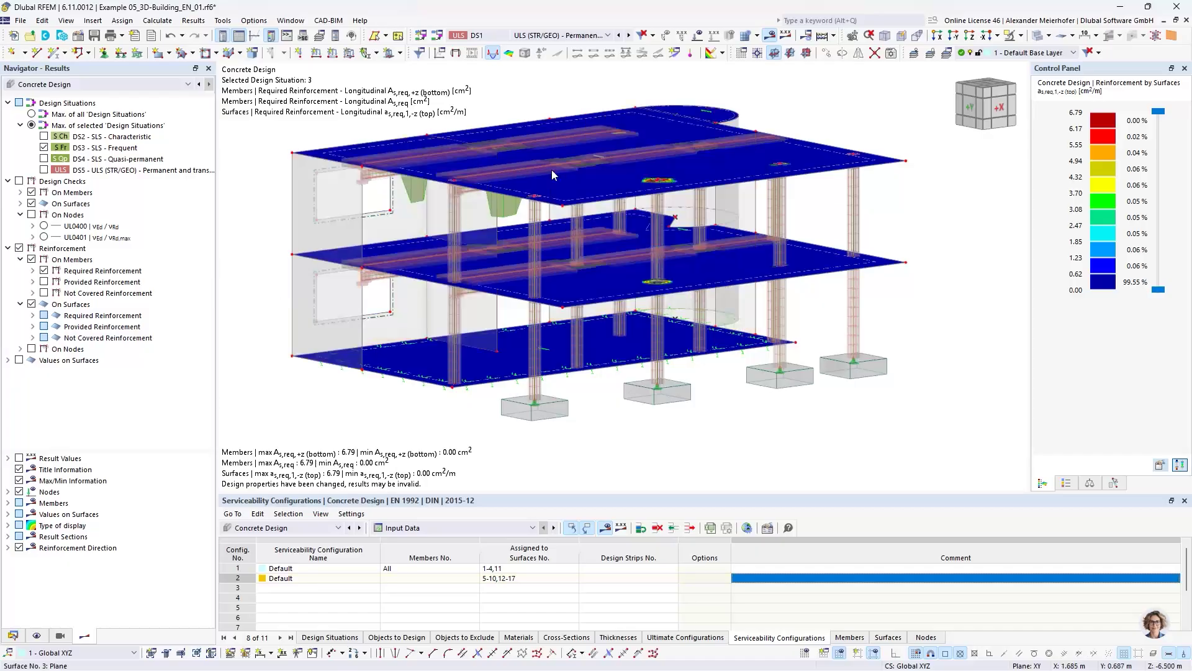
Show the Design Ratios on Members table by member, enlarge it and examine the entries for member 4.
click(417, 528)
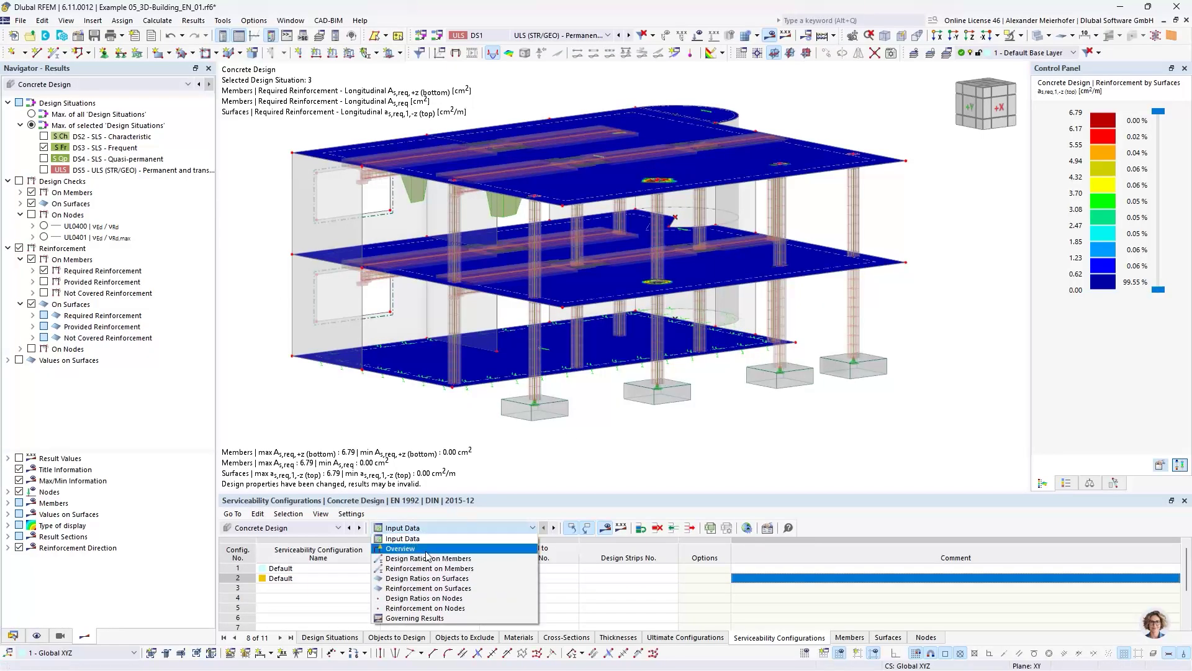
click(490, 528)
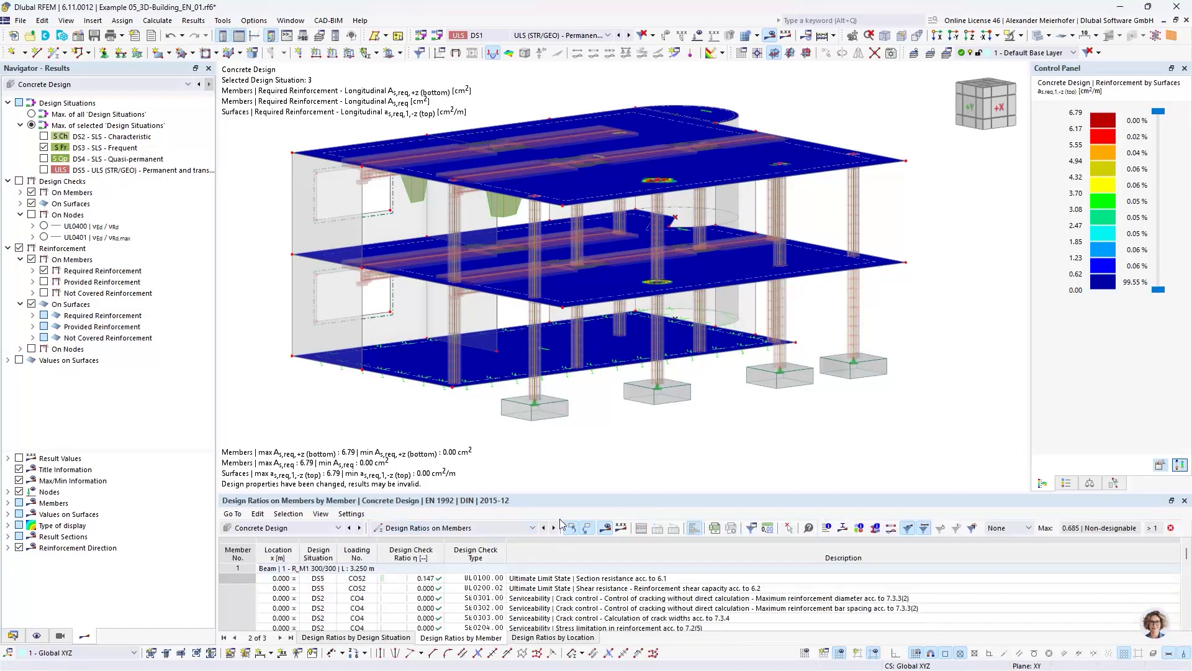
drag(569, 493, 585, 379)
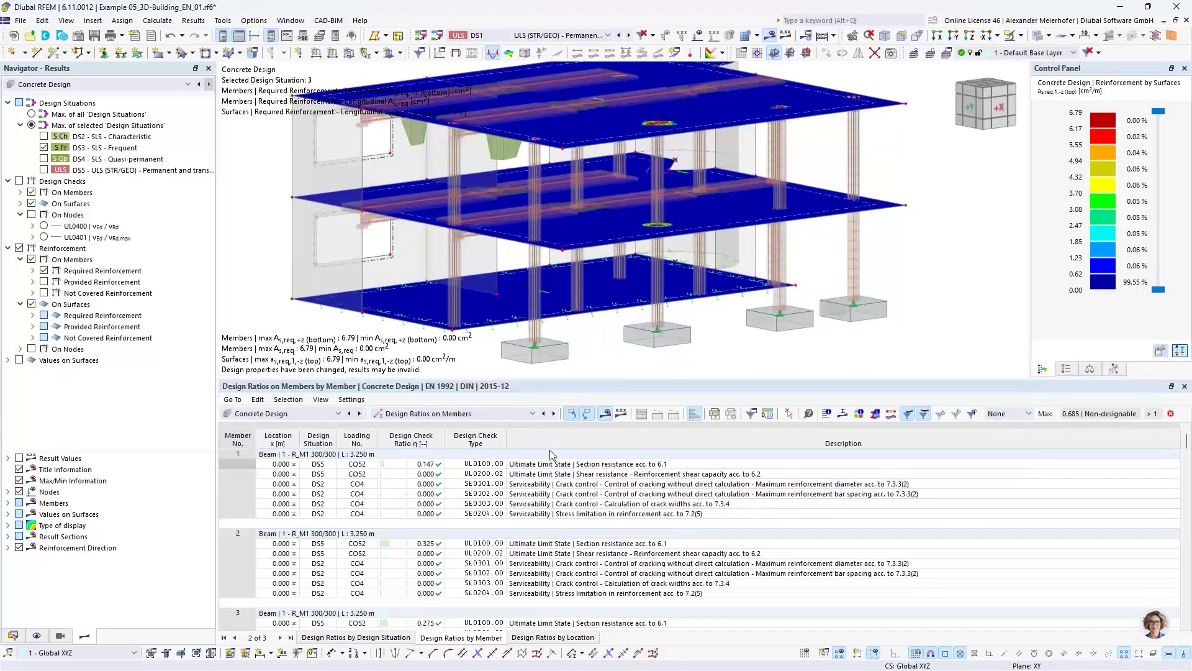
scroll(450, 550, down, 6)
scroll(459, 546, down, 2)
scroll(487, 534, up, 4)
scroll(448, 532, down, 2)
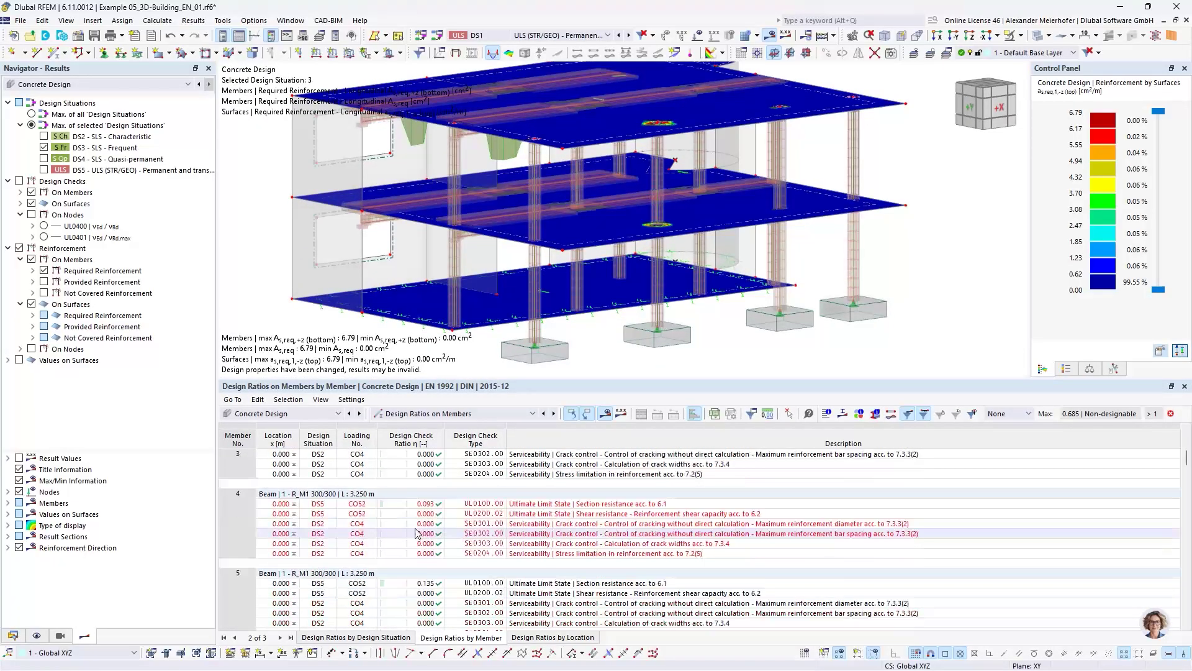
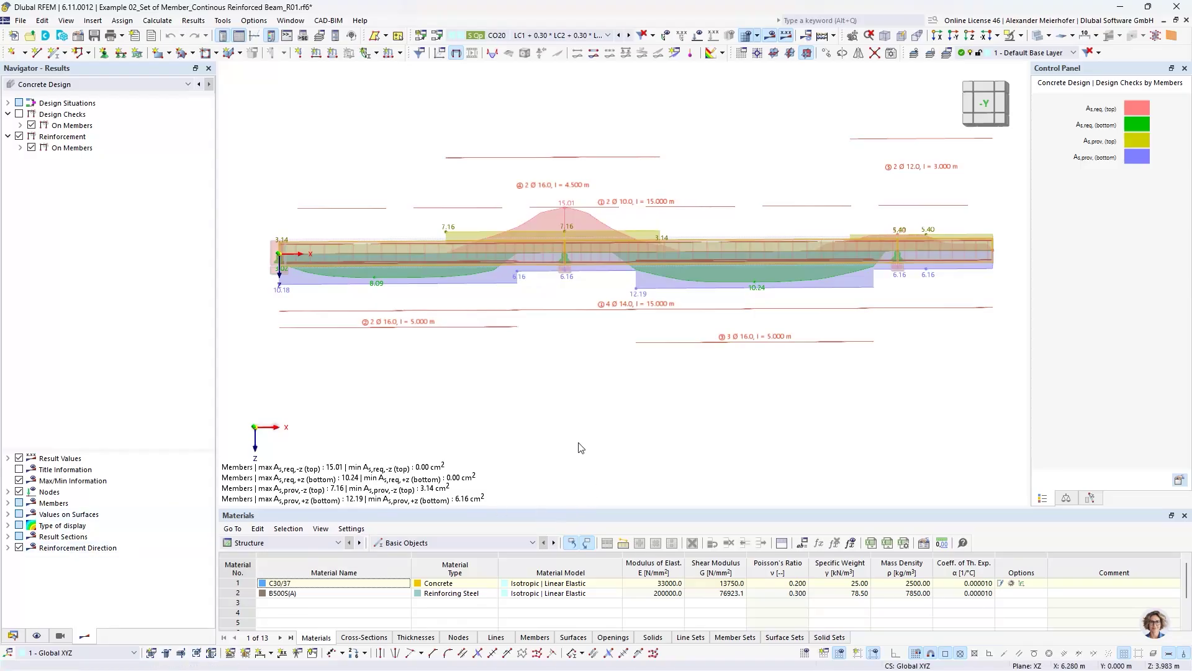
Hide the reinforcement result diagrams on the continuous beam and inspect its rebar layout around the middle support in 3D.
scroll(650, 425, down, 2)
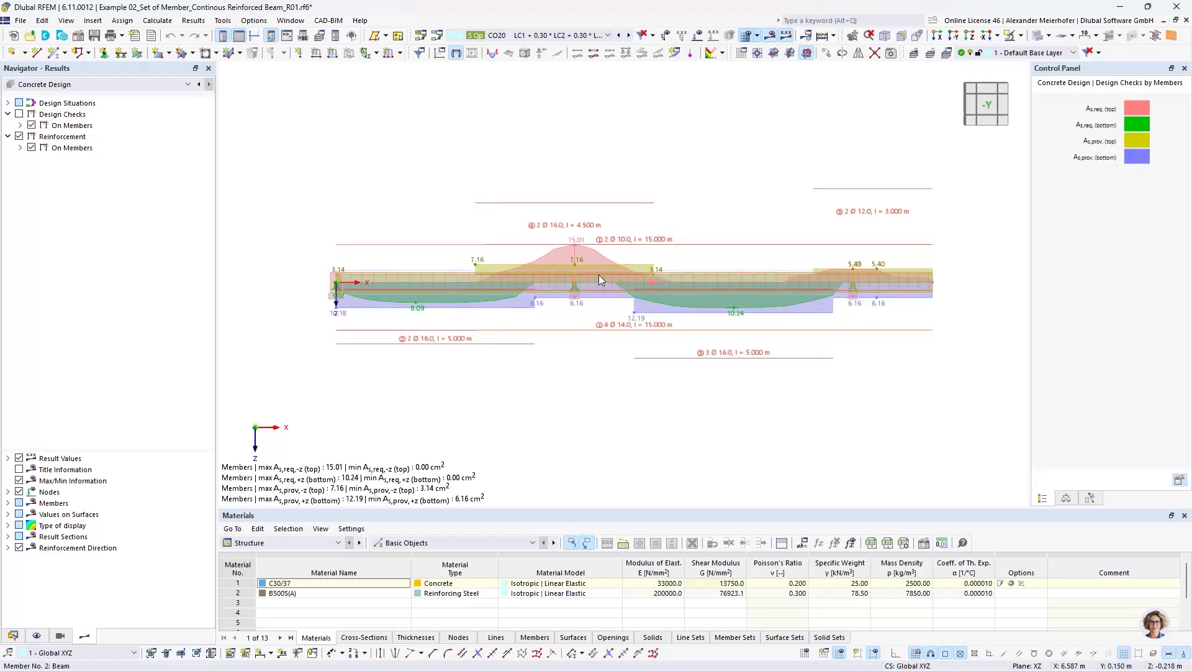
scroll(598, 274, up, 1)
scroll(541, 376, up, 1)
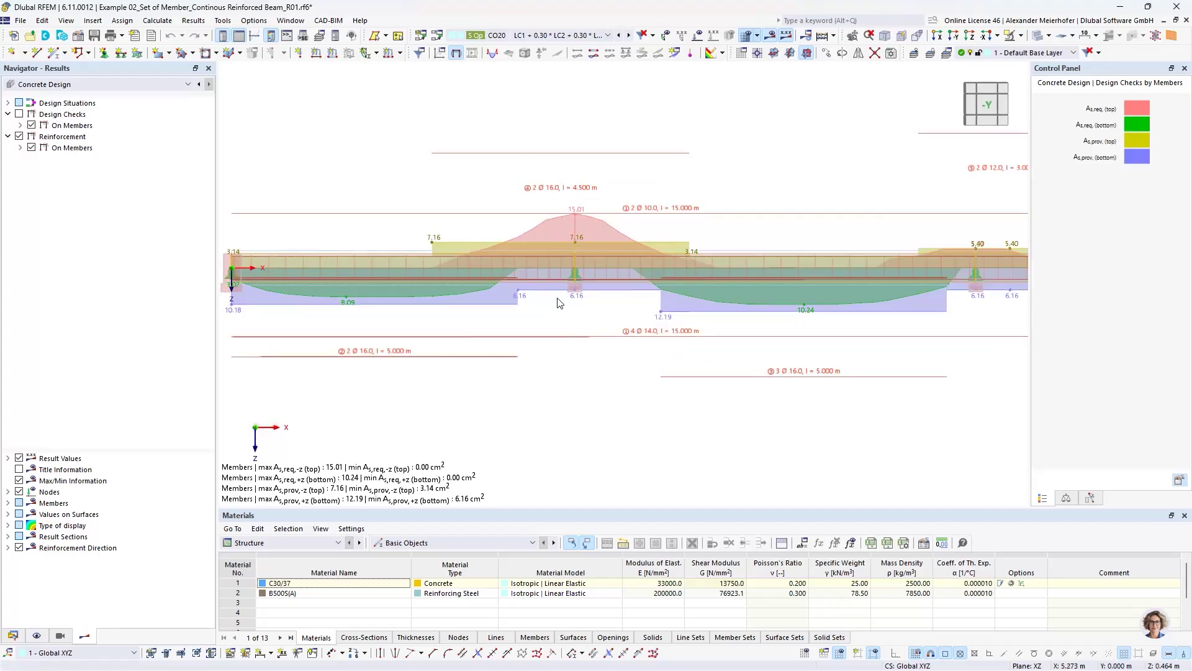
scroll(507, 297, down, 1)
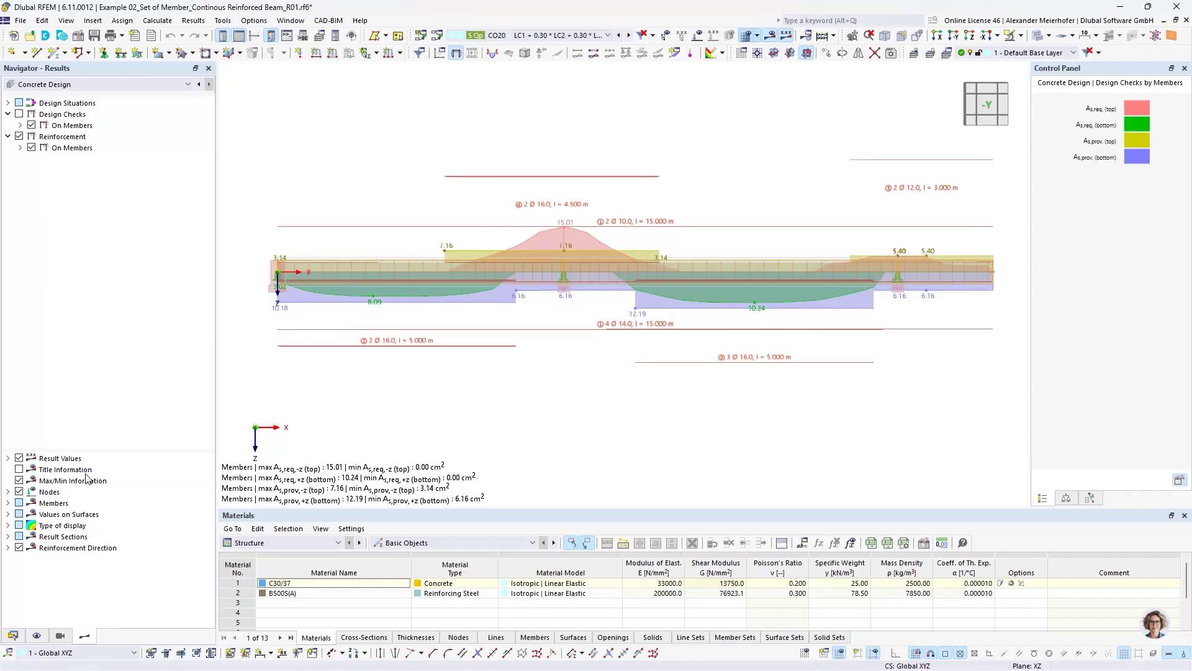
click(21, 135)
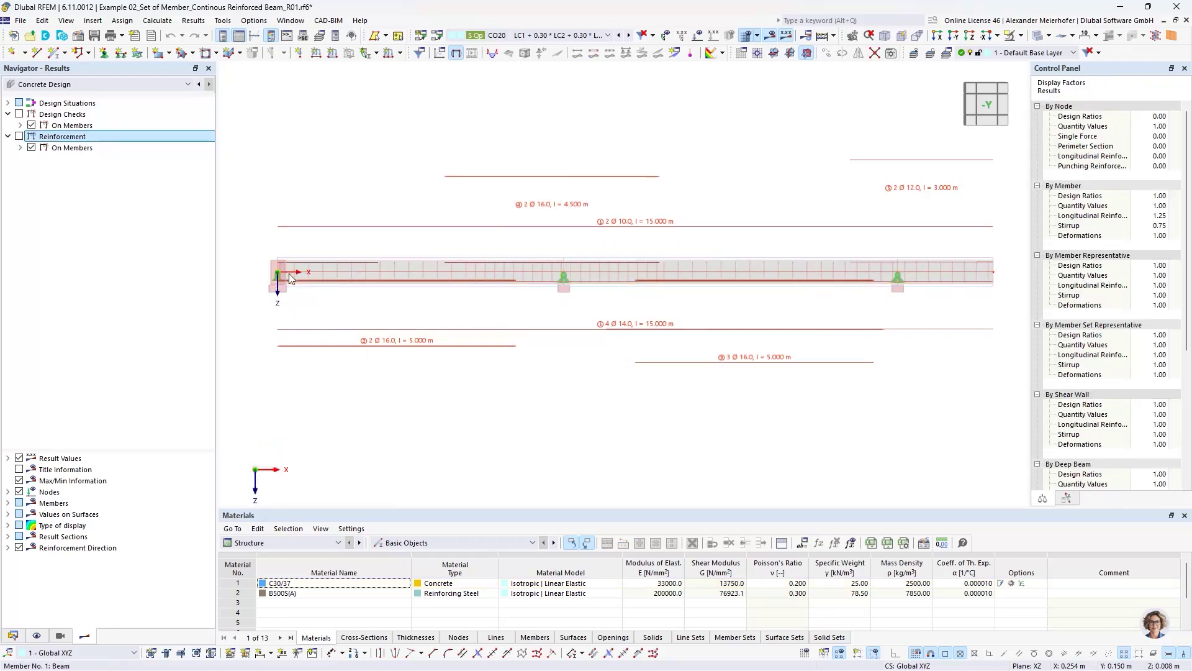
ctrl+middle_drag(401, 300, 557, 375)
scroll(557, 375, down, 3)
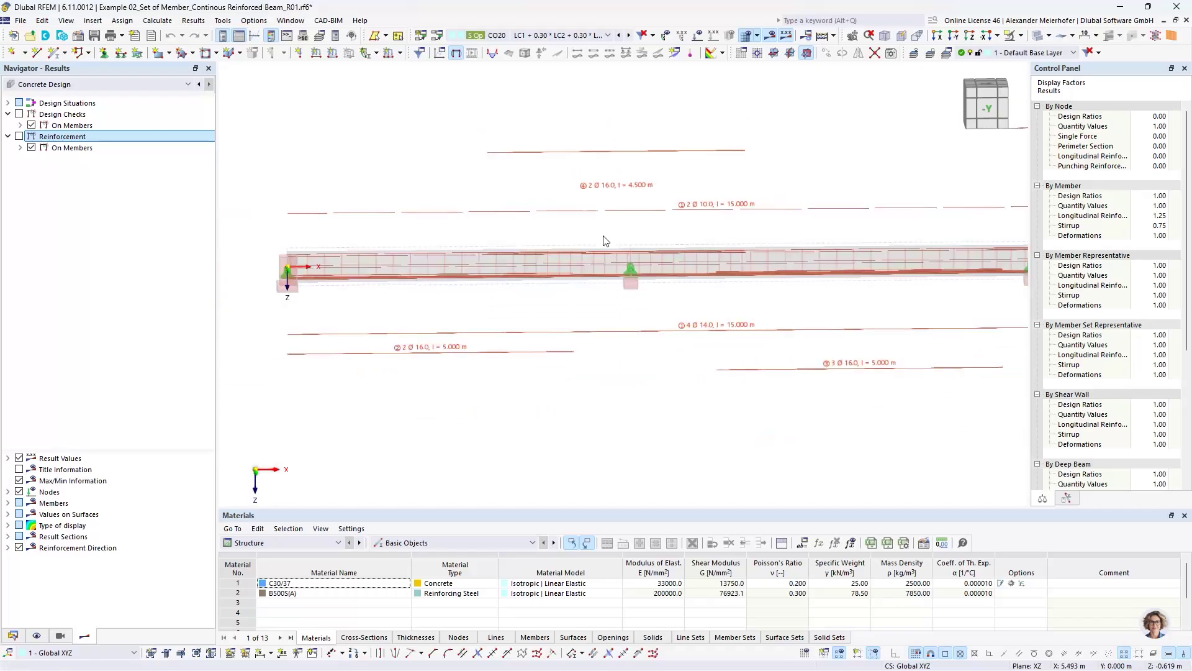
scroll(528, 310, up, 3)
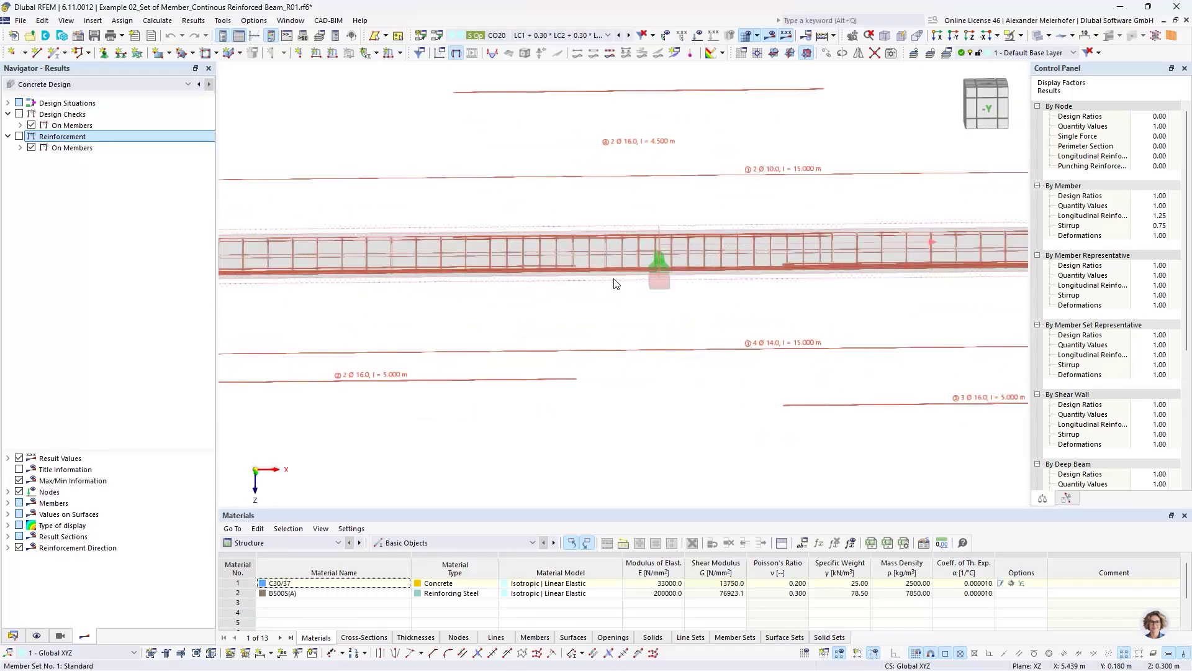
Open the continuous member set for editing and review its concrete cover and the stirrup parameters of its shear reinforcement spans.
double_click(615, 283)
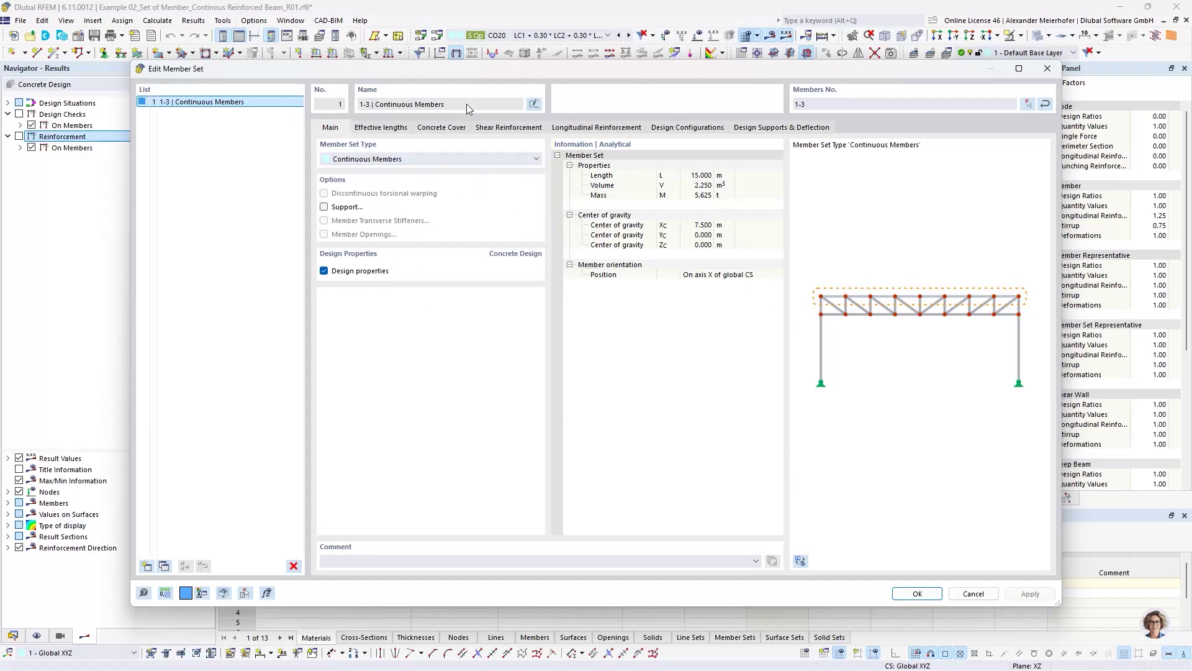
click(441, 127)
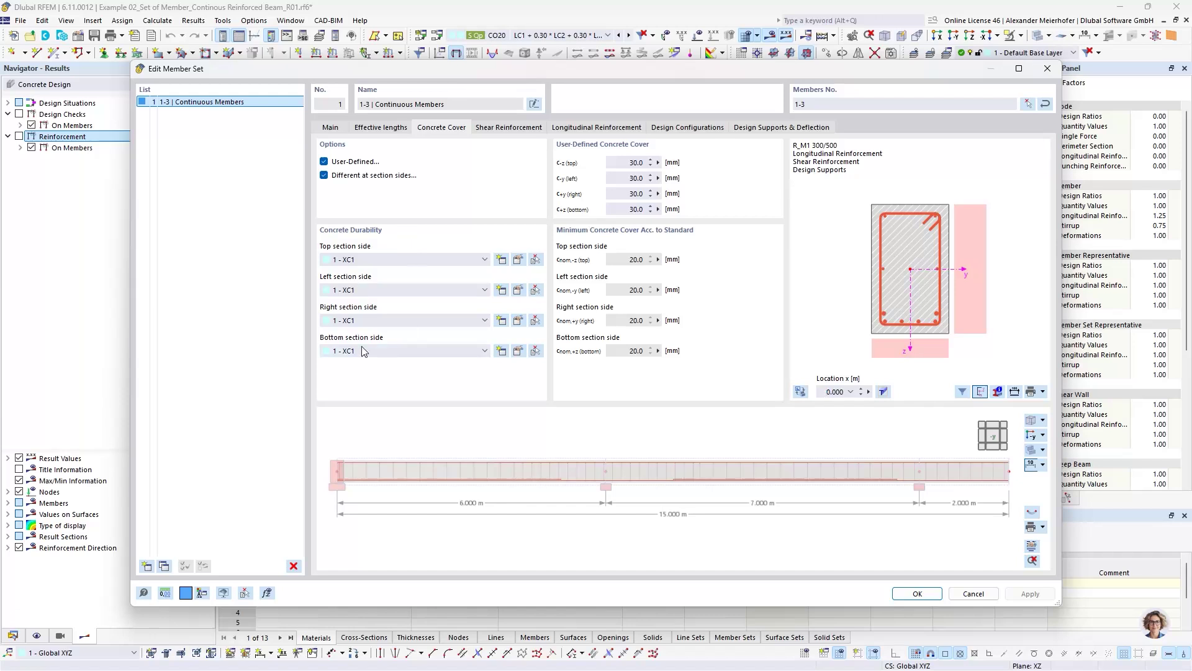
click(500, 129)
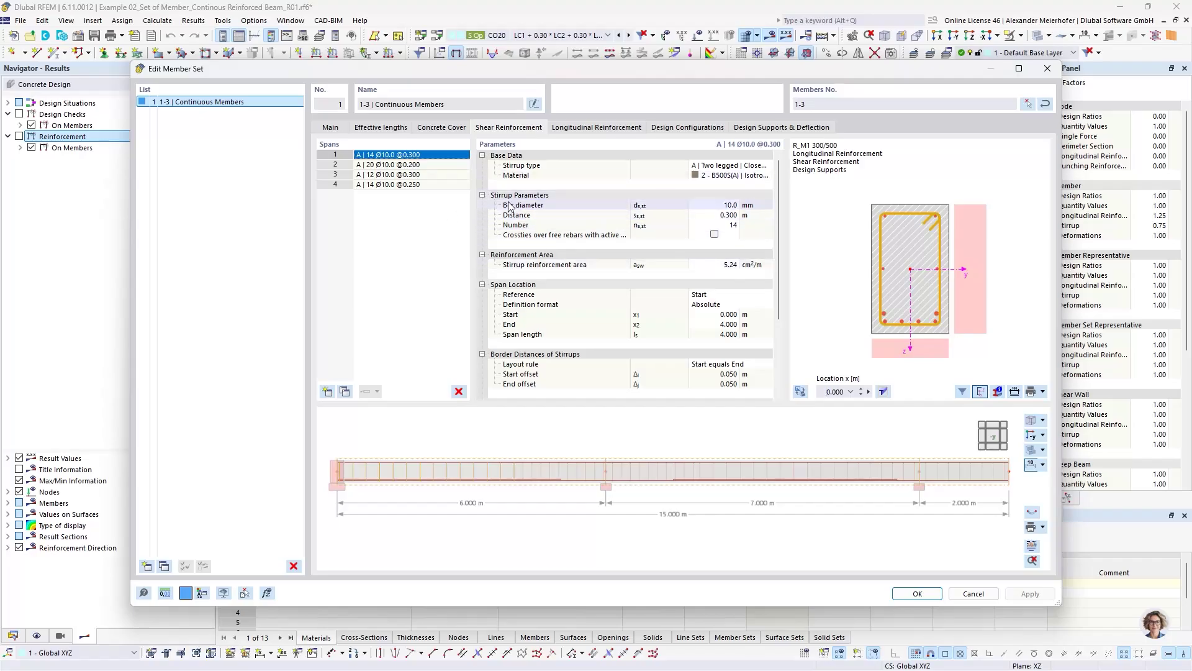
click(386, 174)
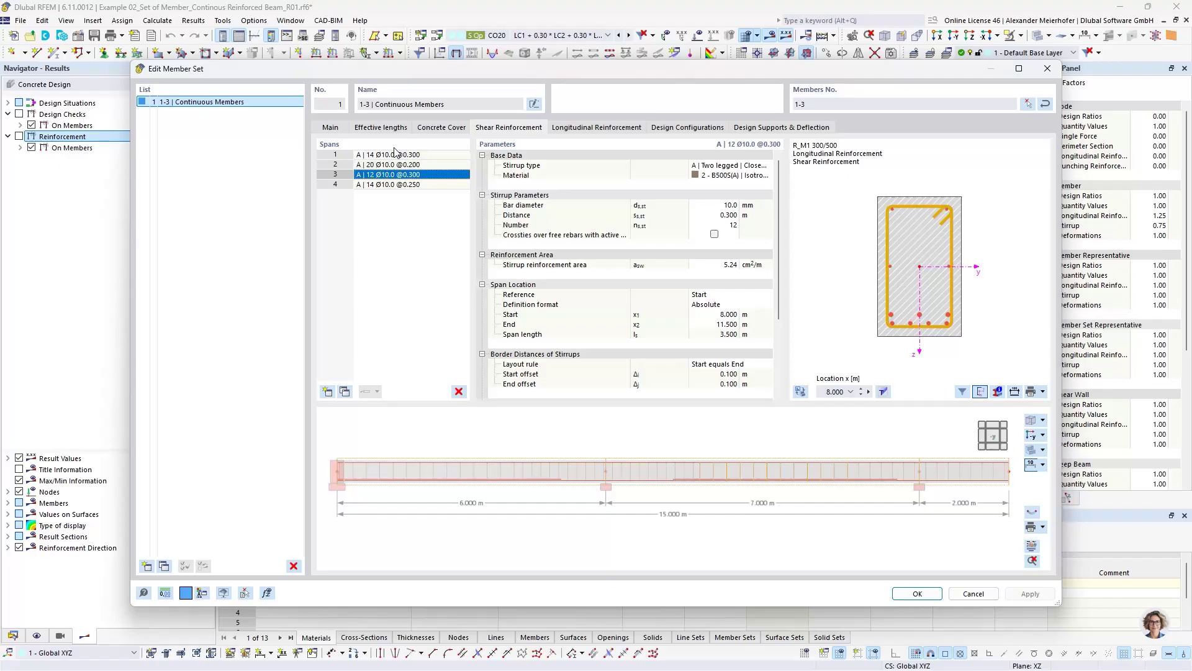
click(395, 153)
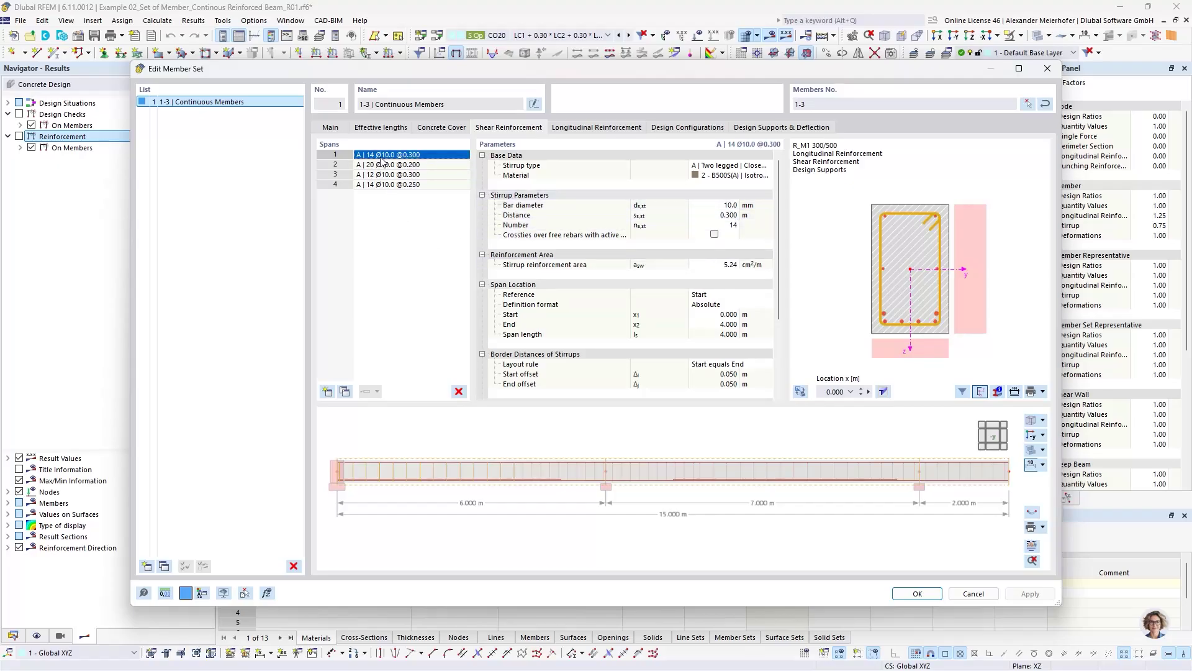
click(412, 165)
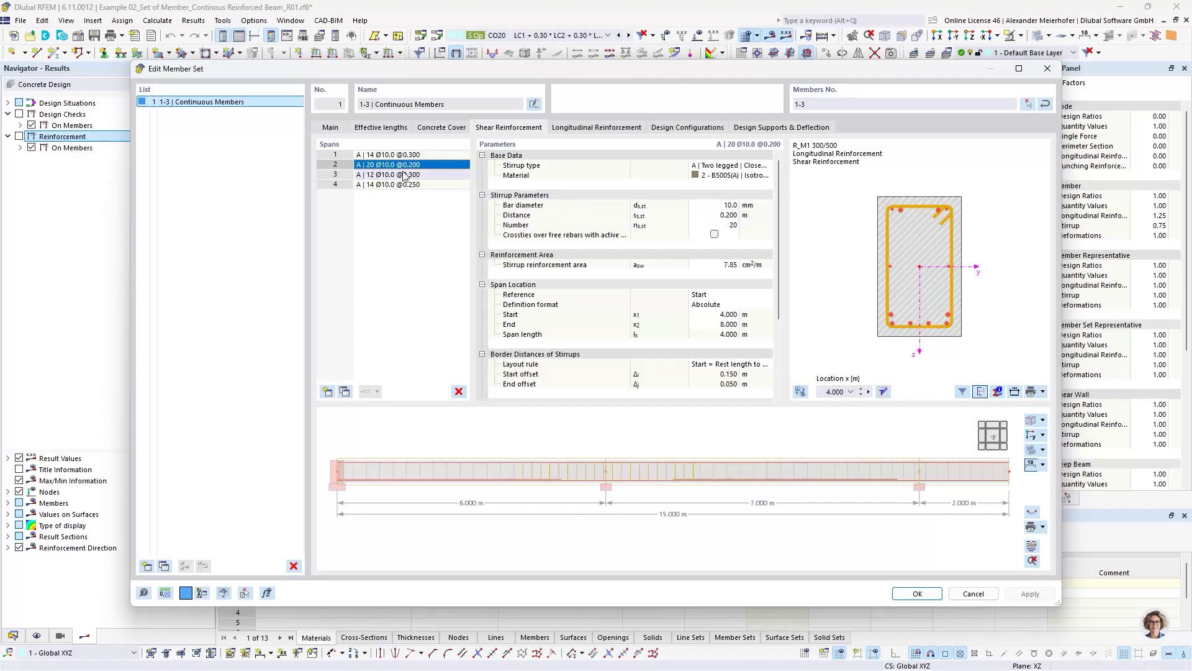
Set the first shear reinforcement span's stirrup distance to automatic, with a minimum of 0.100 m and a maximum of 0.300 m.
click(412, 154)
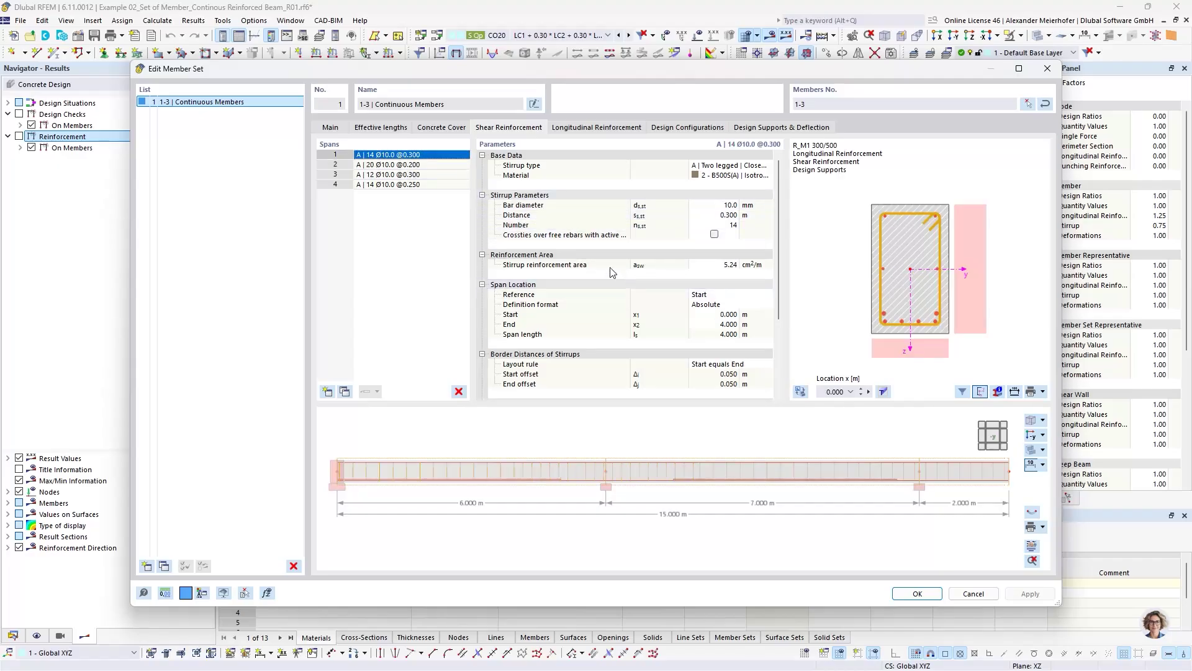
click(713, 217)
click(718, 214)
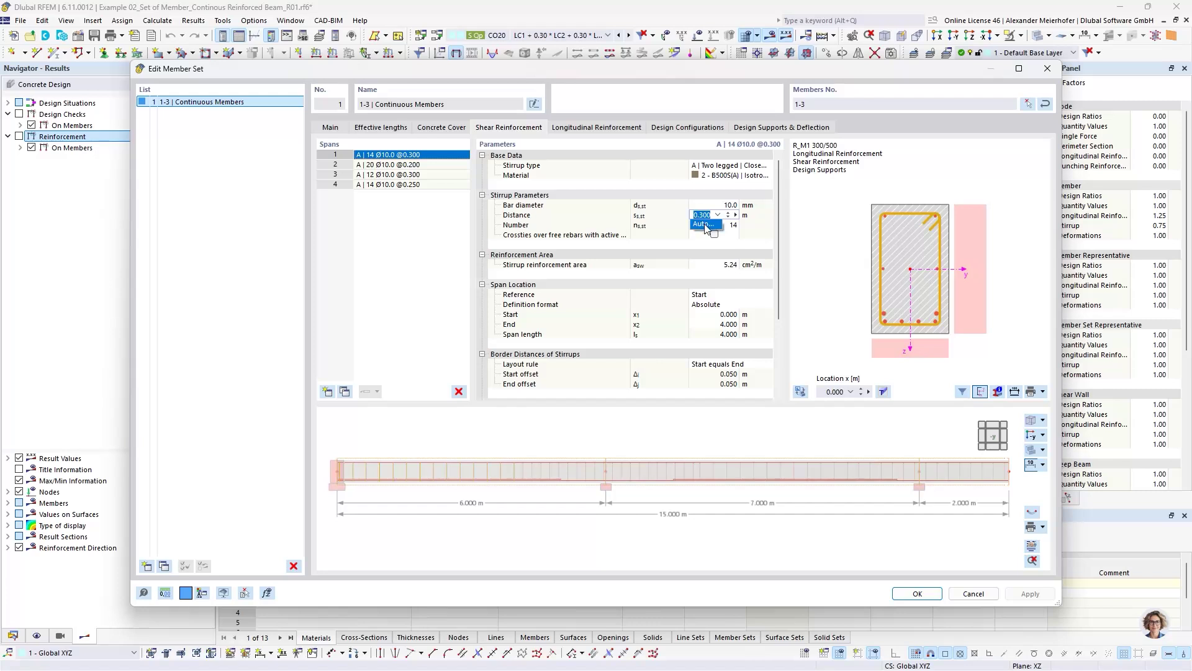
click(706, 225)
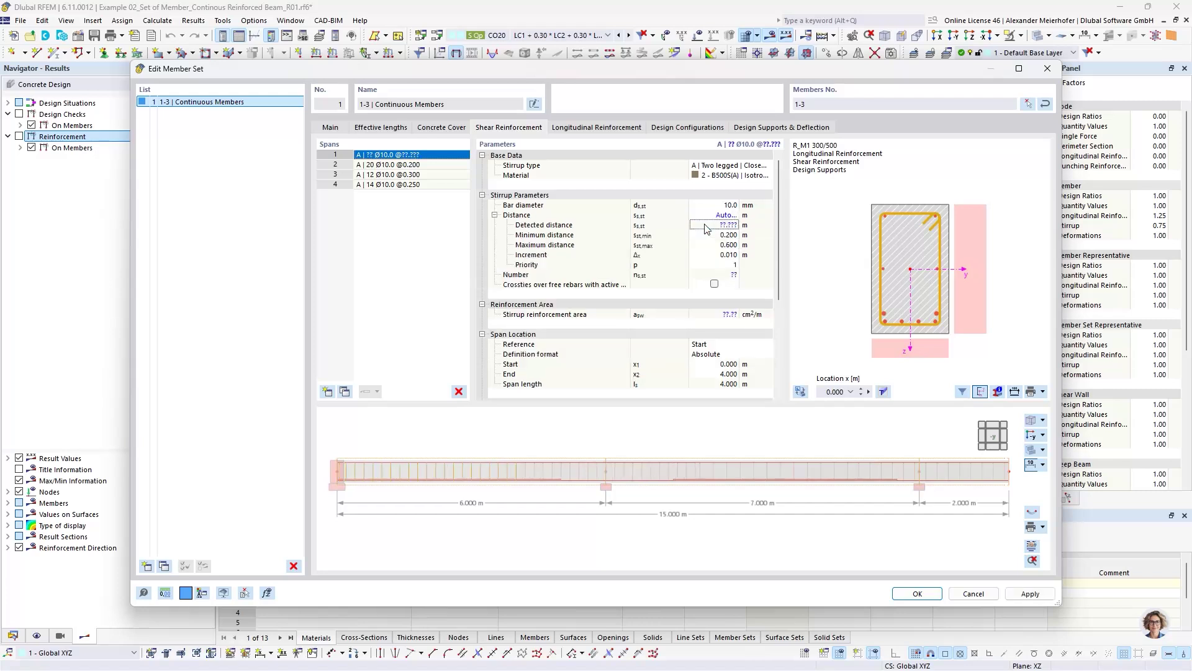
click(704, 249)
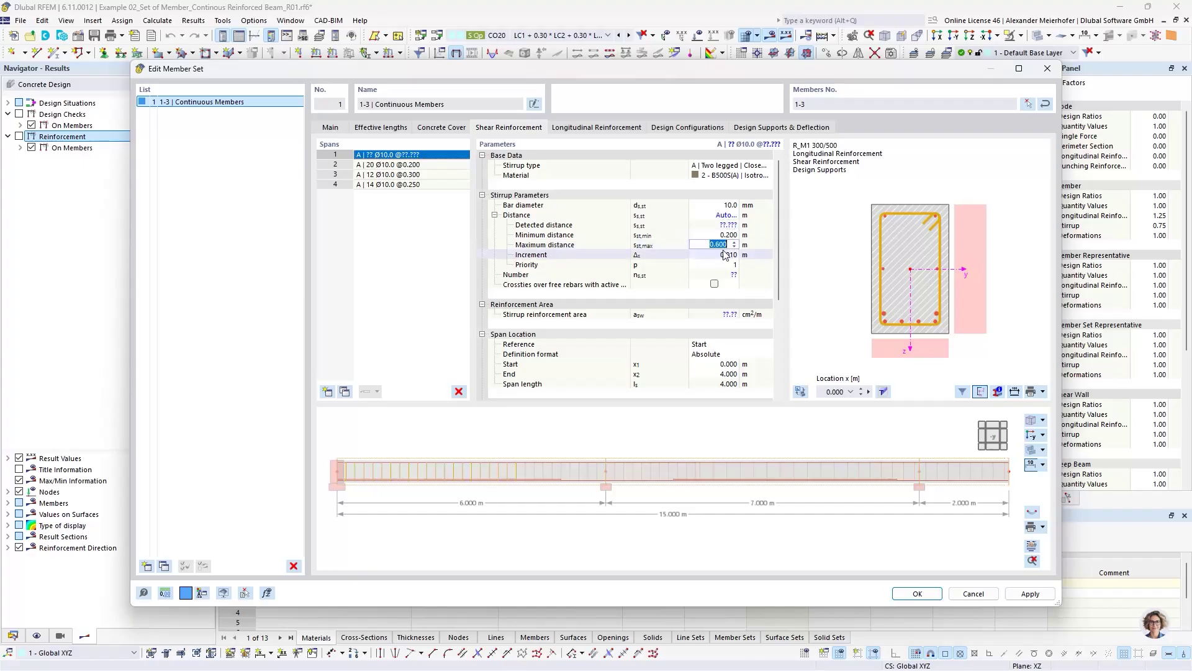
text(0,3)
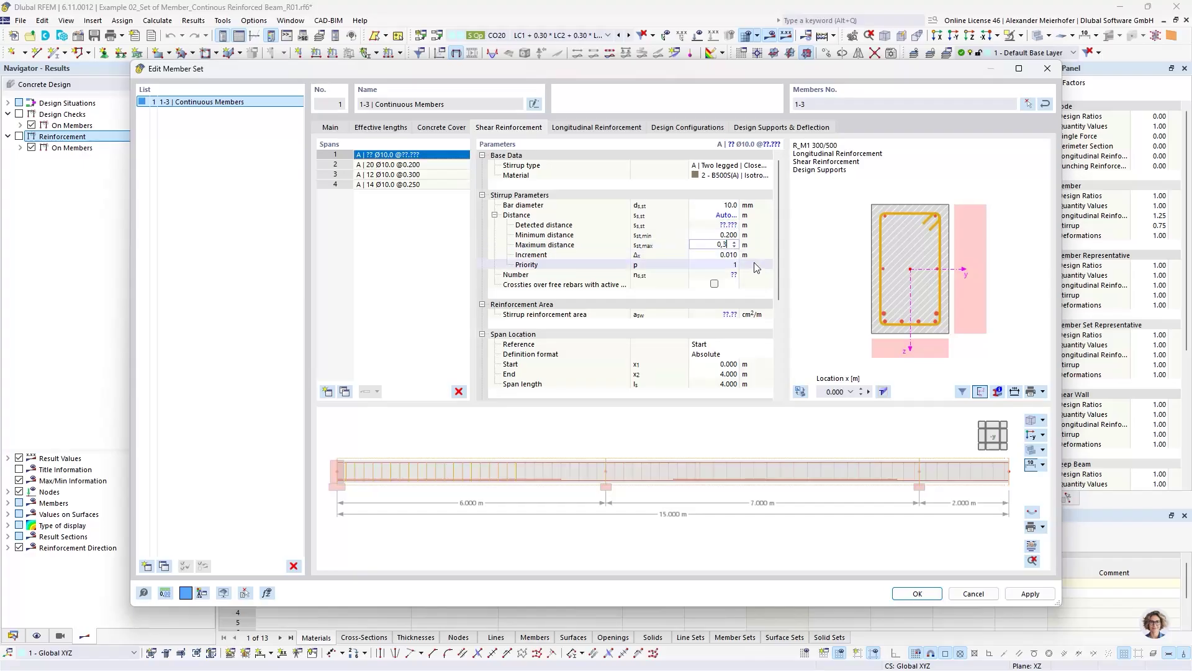
click(714, 235)
key(Tab)
key(Tab)
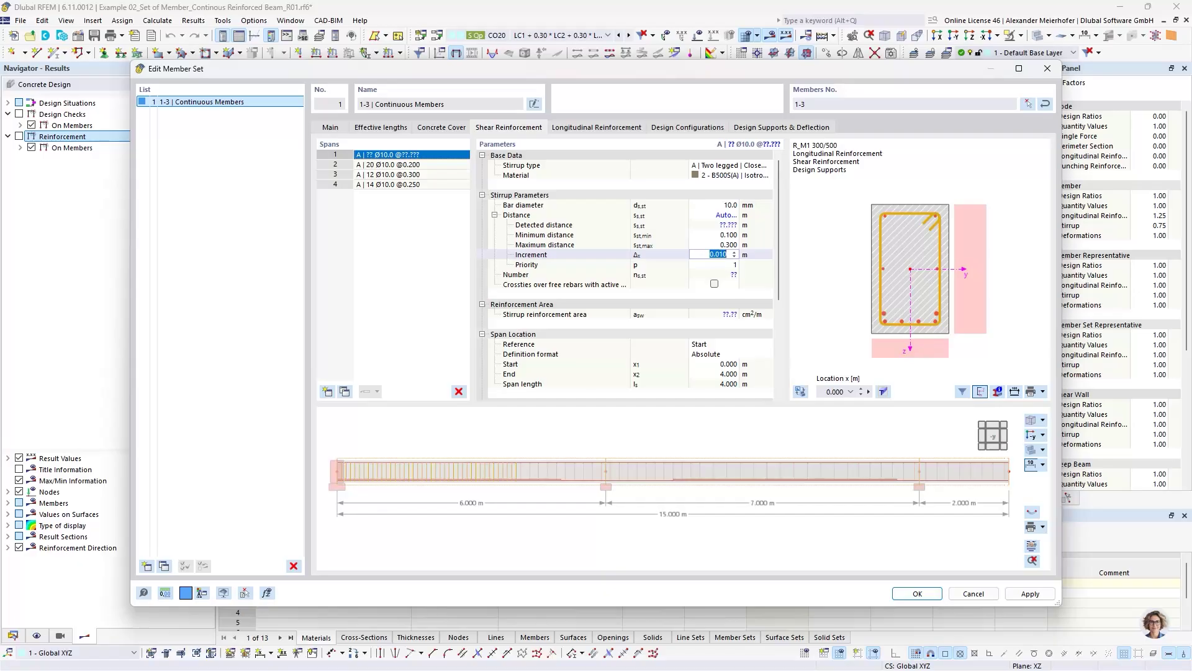
Set the automatic stirrup distance's increment to 0.050 m, view the longitudinal reinforcement and discard the member set changes.
text(0,5)
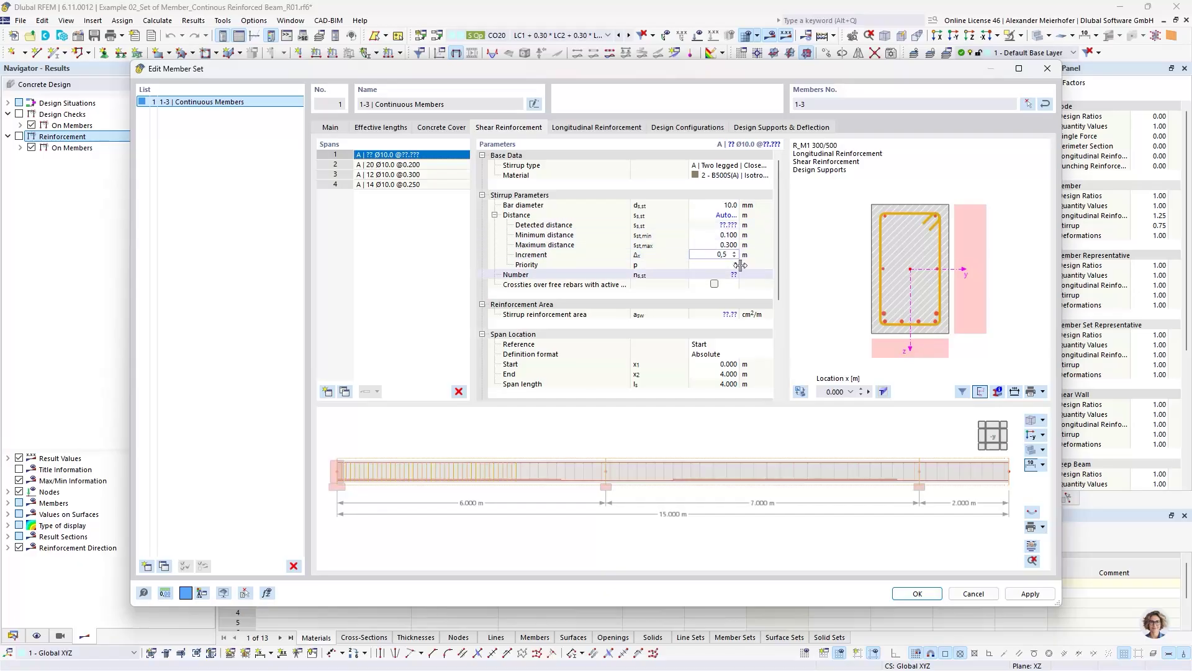
key(Return)
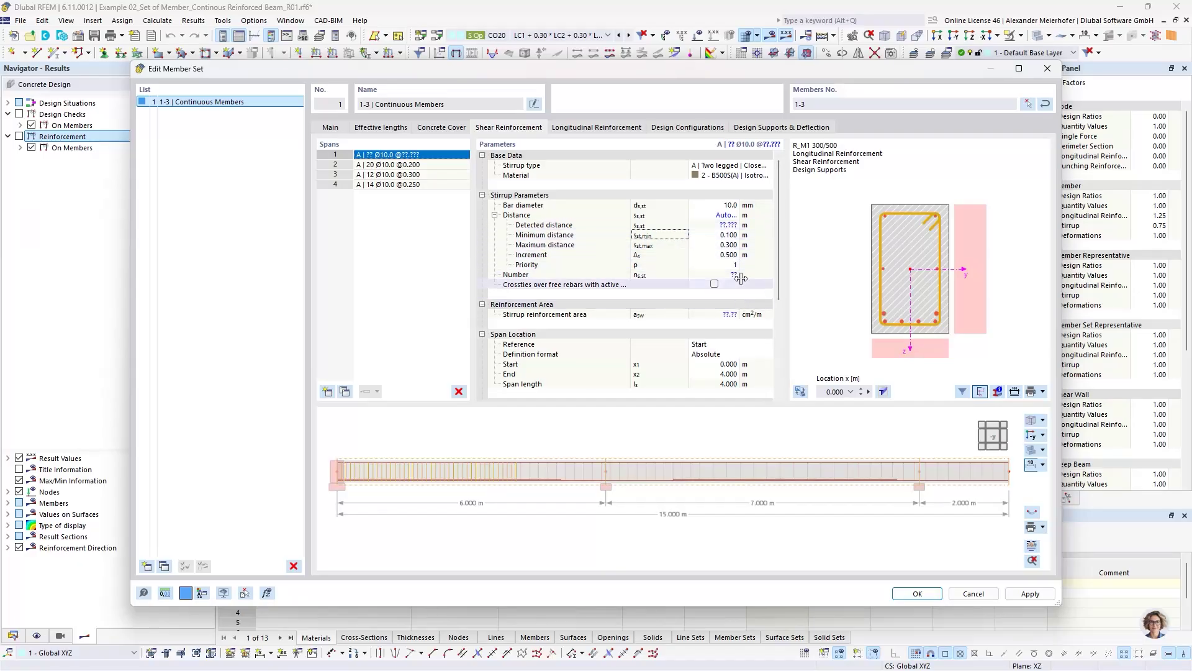
click(721, 255)
click(721, 255)
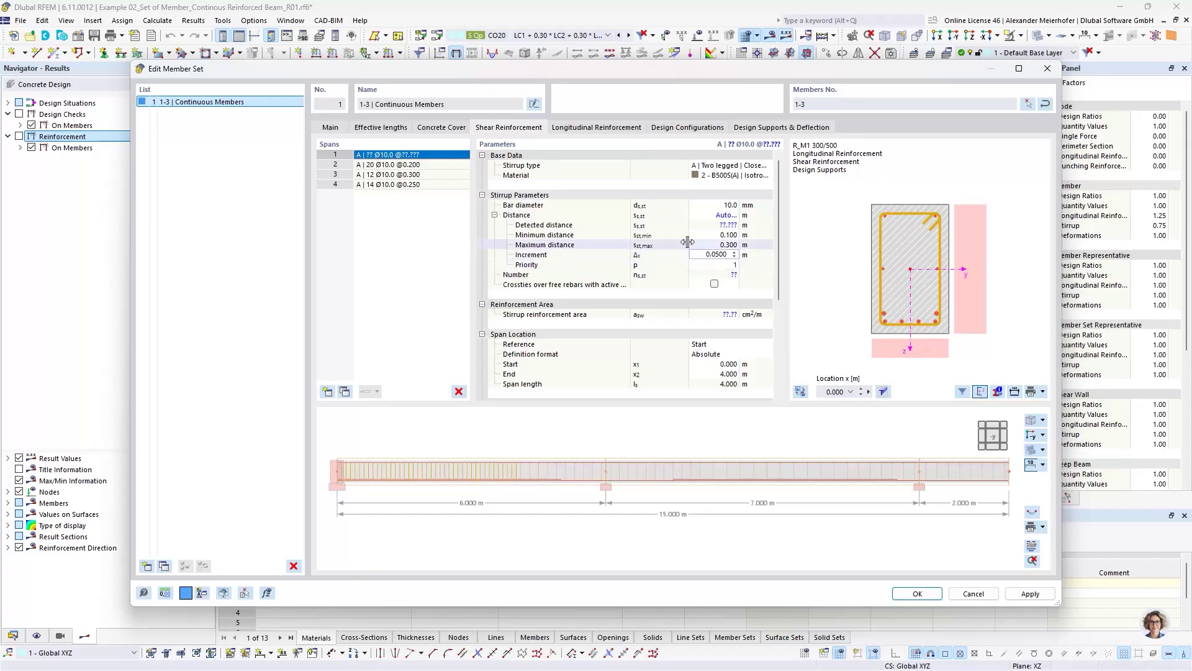
click(660, 235)
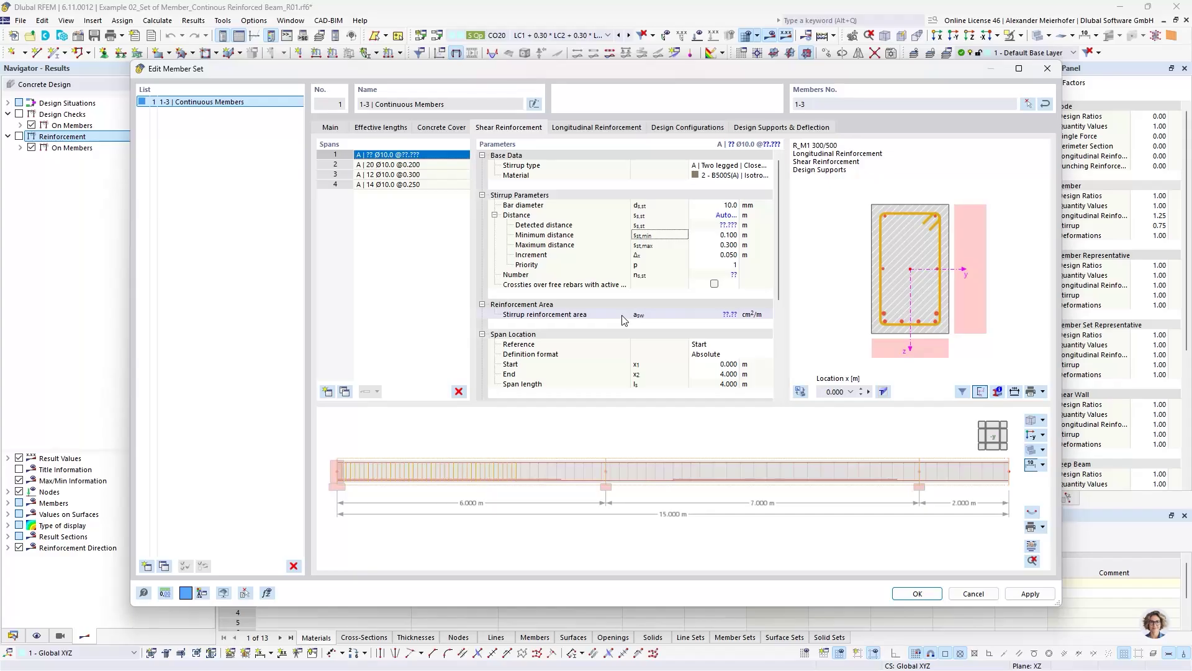
click(584, 129)
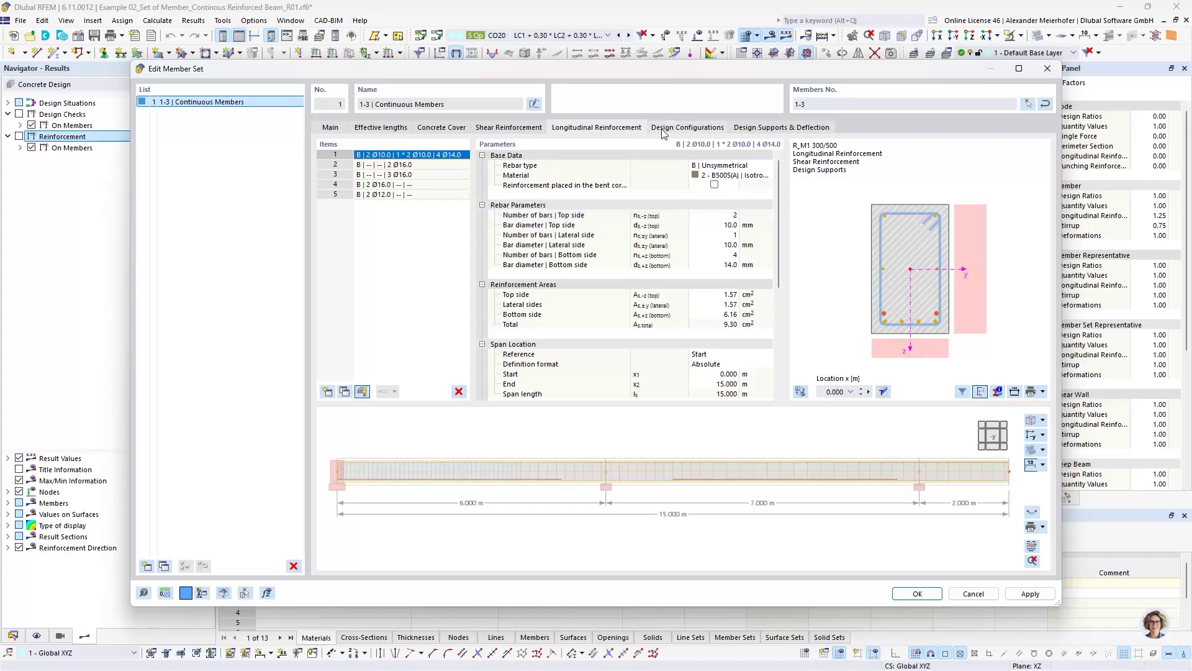
click(972, 594)
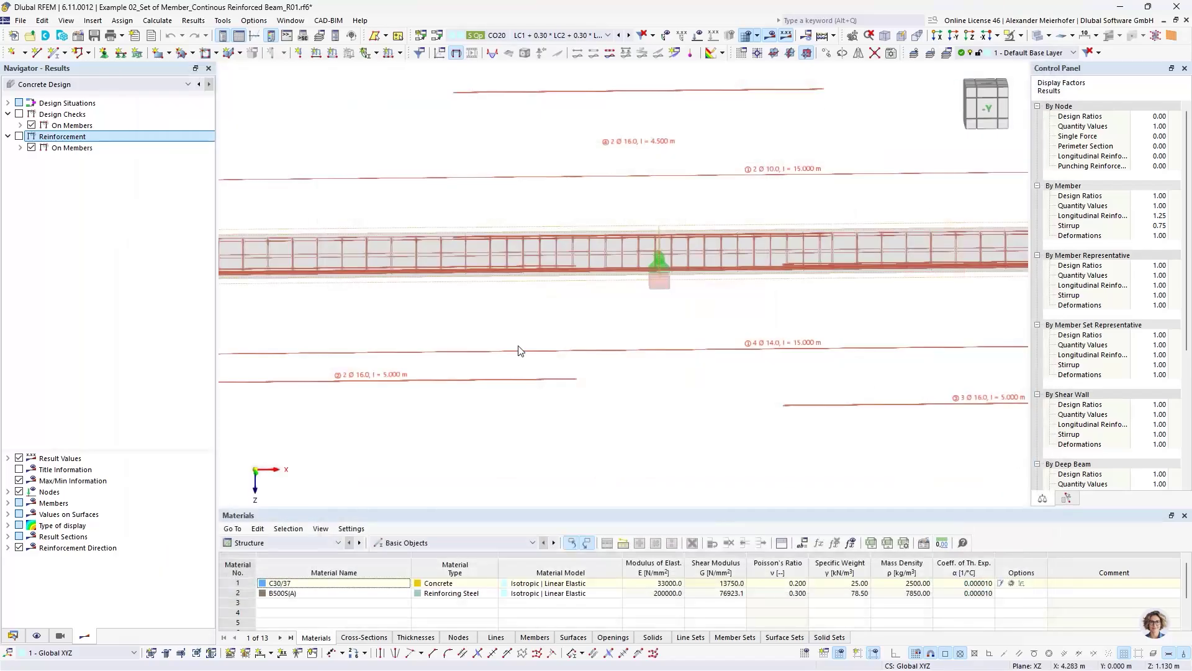
Show the reinforcement result diagrams on the beam and expand the required and provided longitudinal reinforcement results.
click(20, 137)
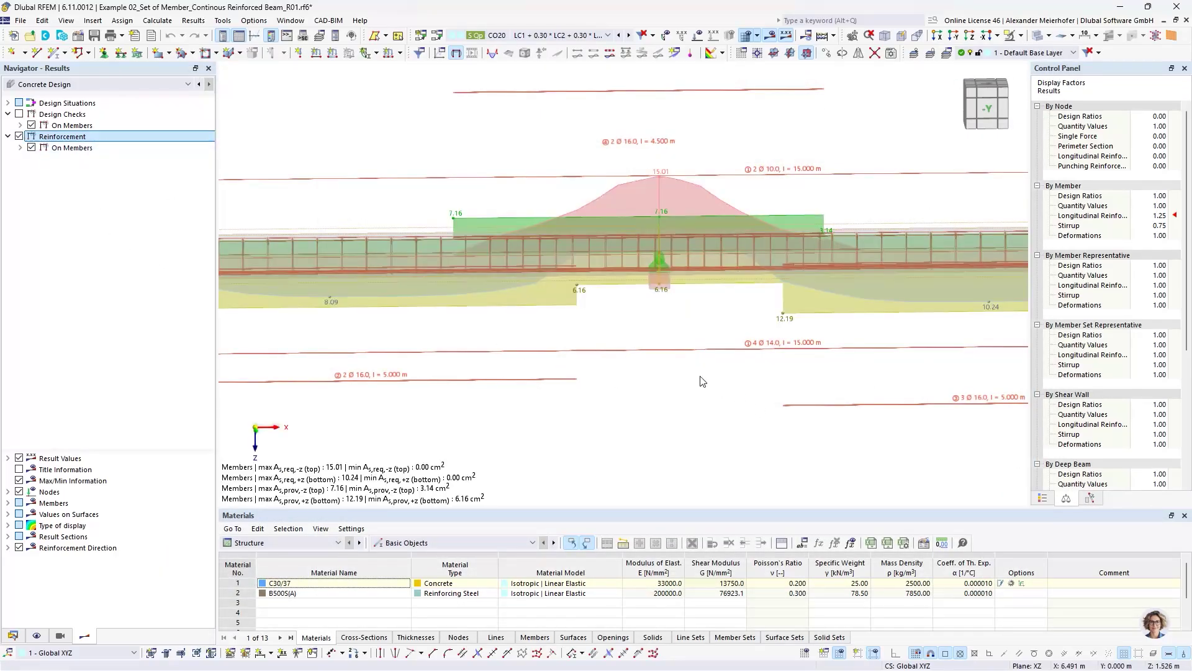
ctrl+middle_drag(701, 381, 709, 354)
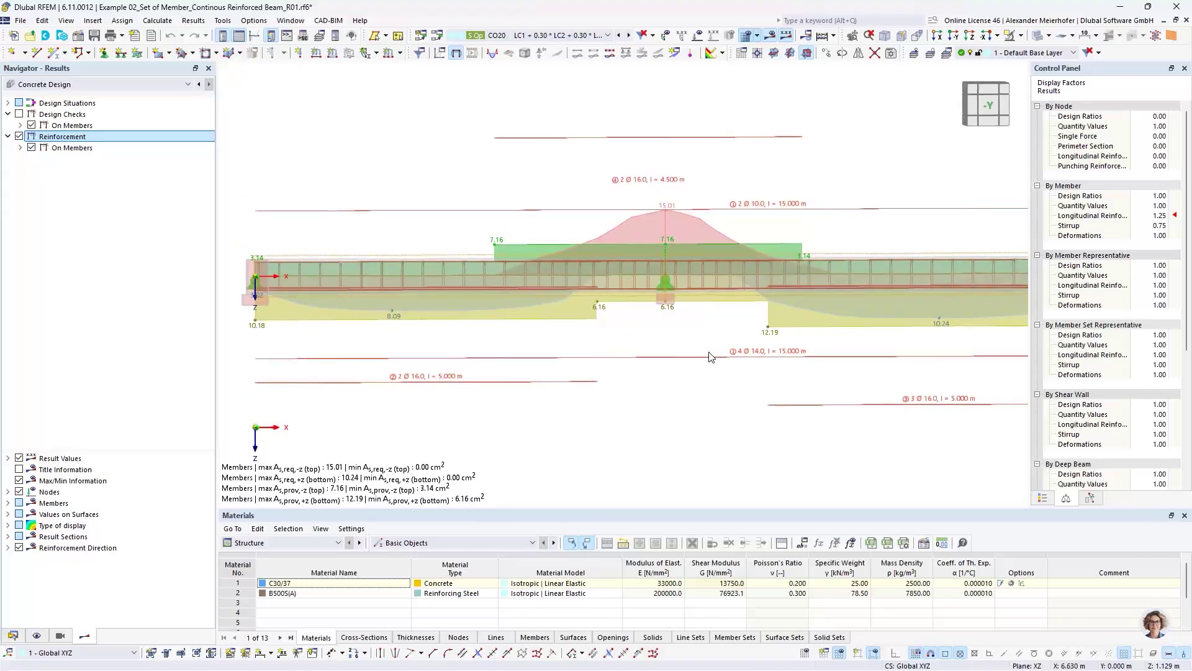
scroll(706, 352, down, 1)
click(20, 147)
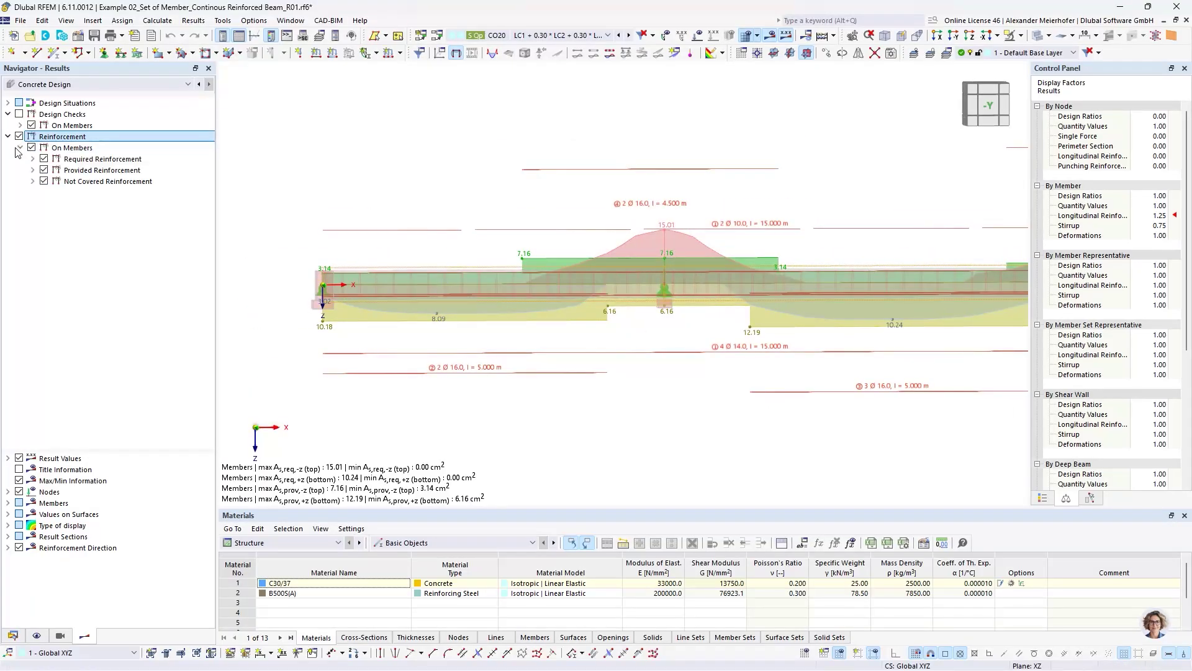
click(33, 159)
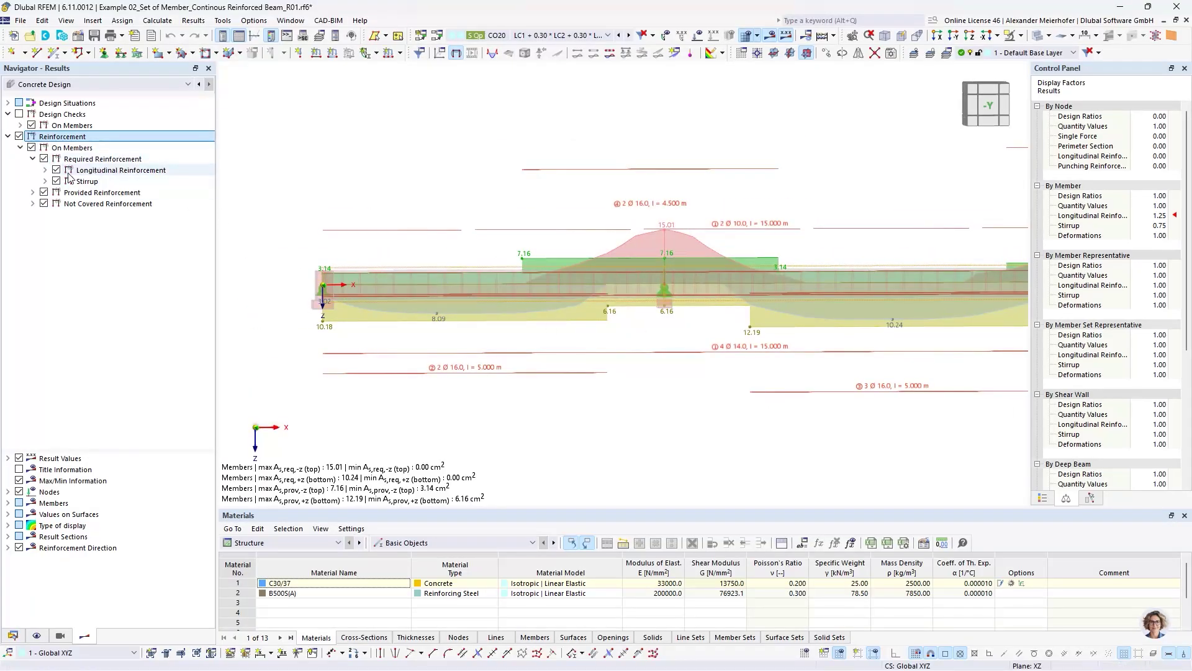
click(34, 193)
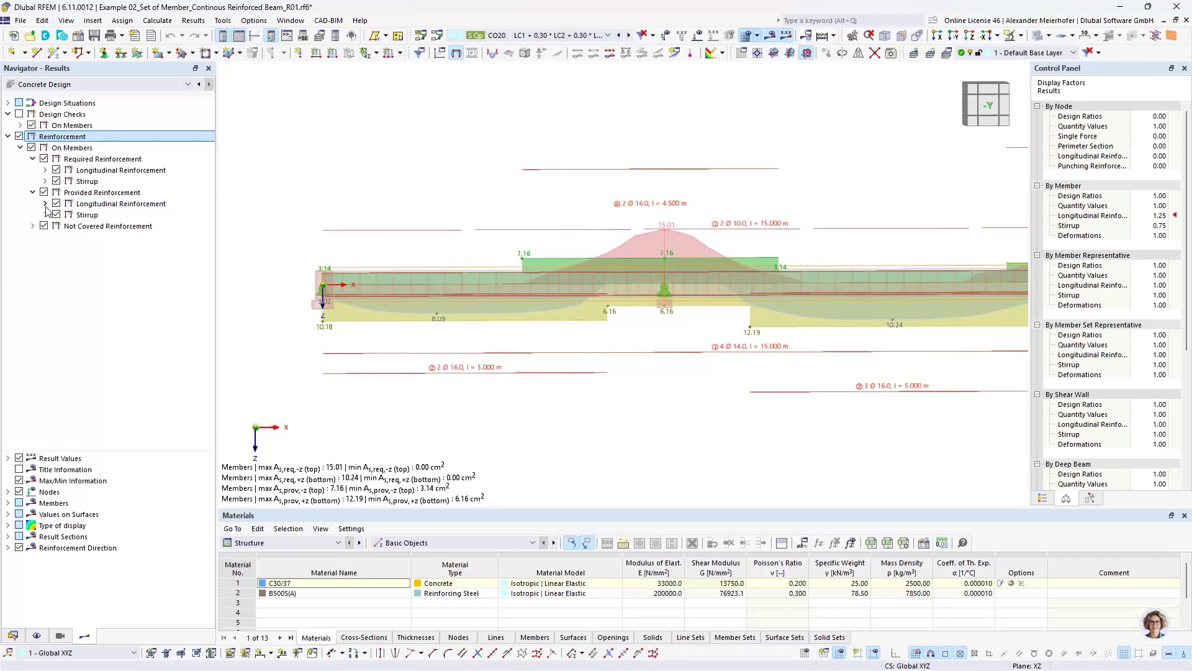
click(46, 204)
click(44, 170)
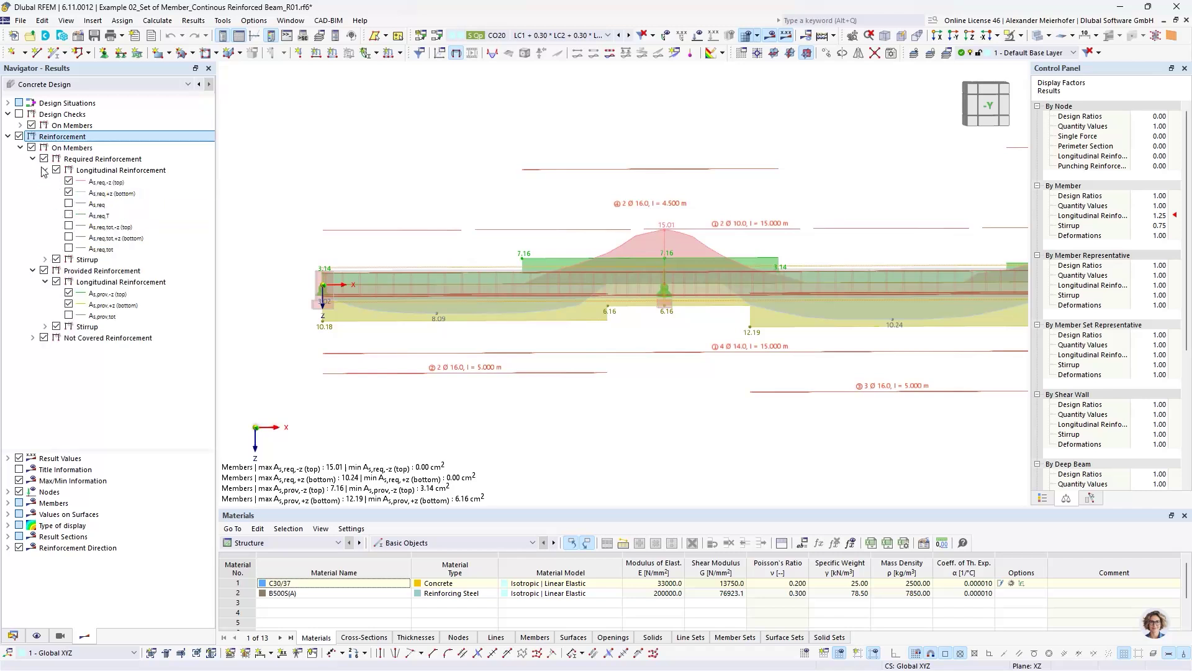
Hide the provided reinforcement diagrams to examine the required reinforcement along the whole beam, and show them again for comparison.
click(43, 270)
middle_drag(625, 333, 551, 292)
scroll(551, 292, down, 1)
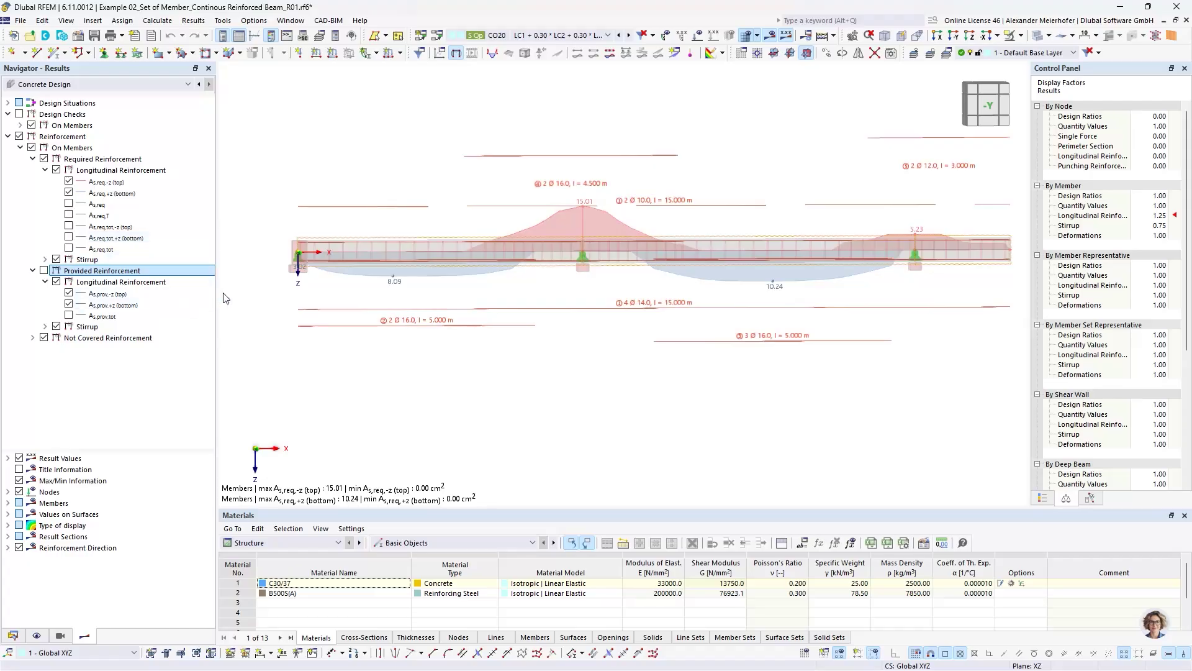
click(44, 270)
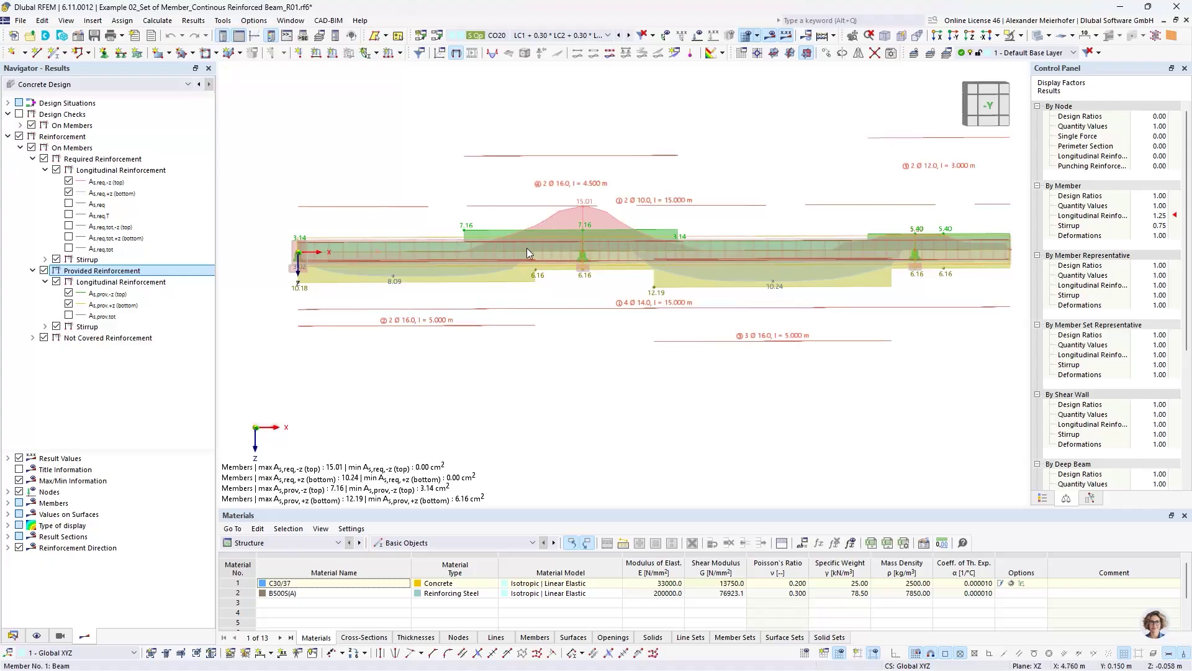
Inspect the rebars near the middle support in 3D, switching the display of member reinforcement off and on again.
scroll(459, 239, up, 1)
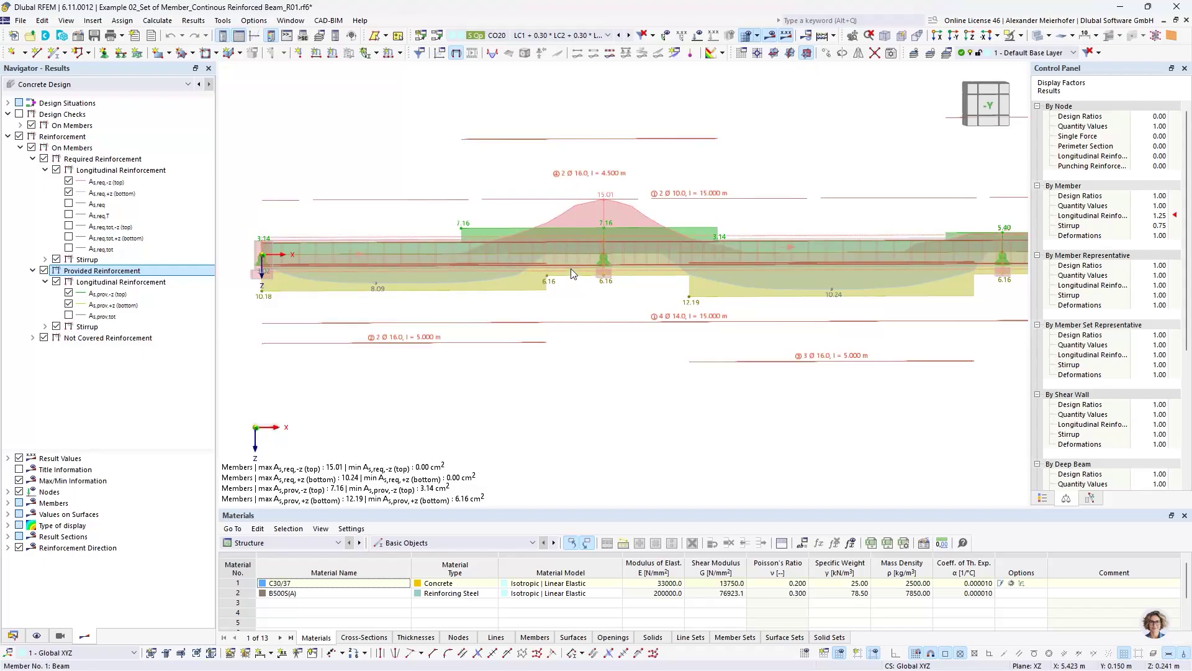
ctrl+middle_drag(546, 255, 621, 289)
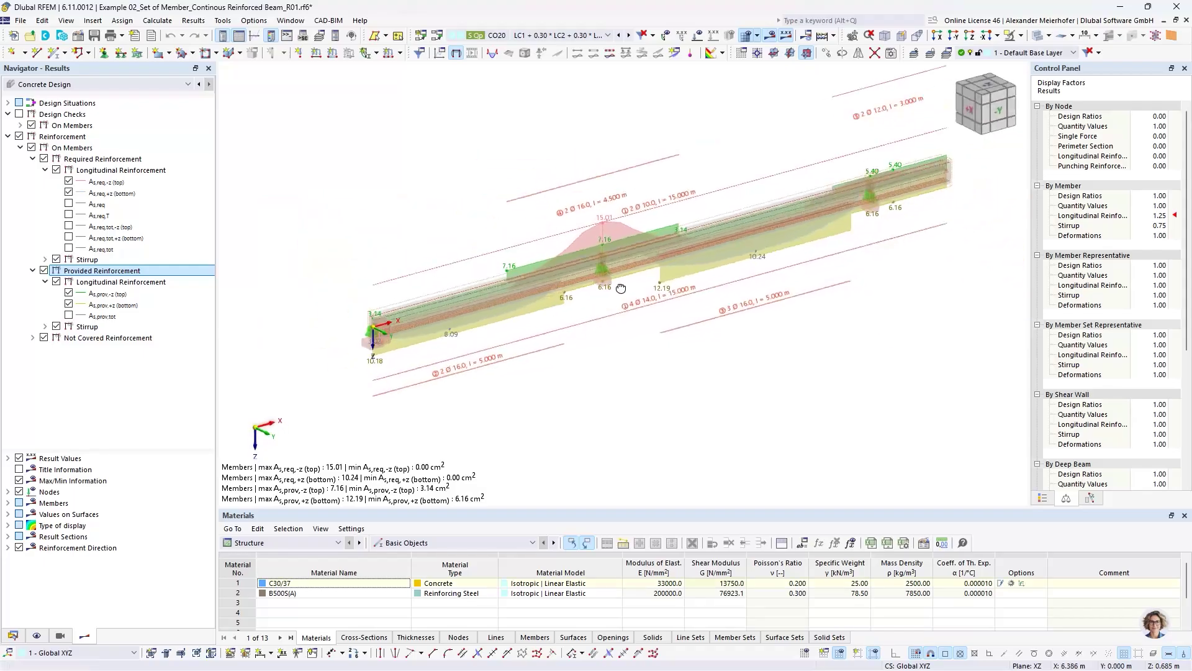
scroll(512, 272, up, 5)
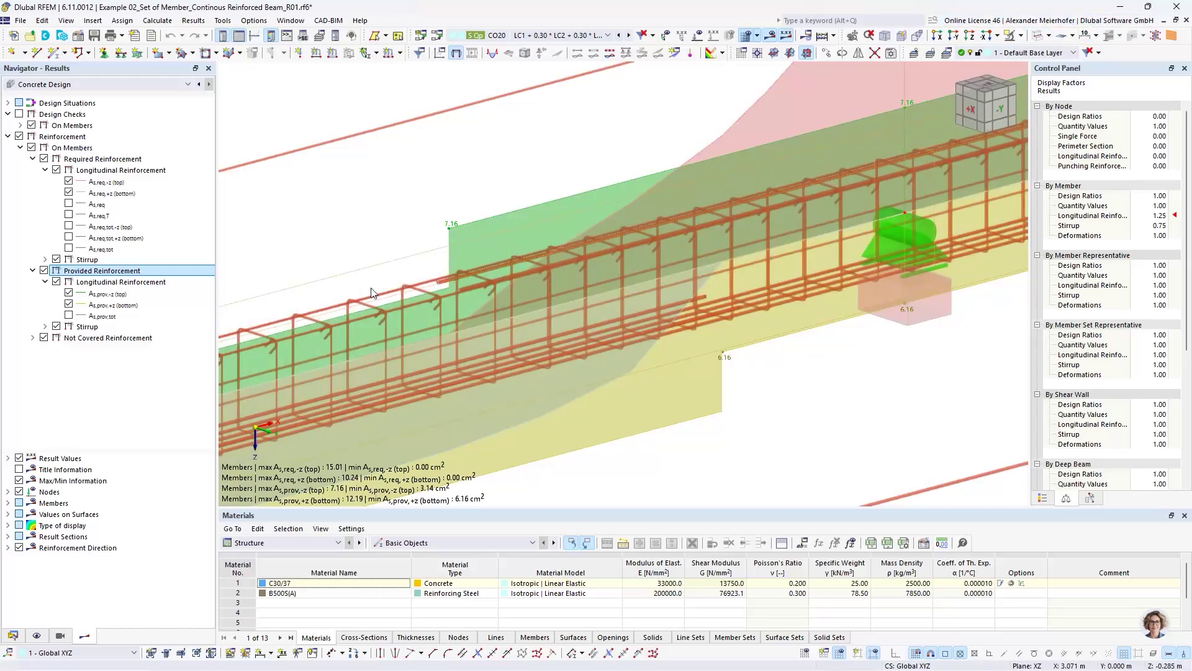
click(34, 636)
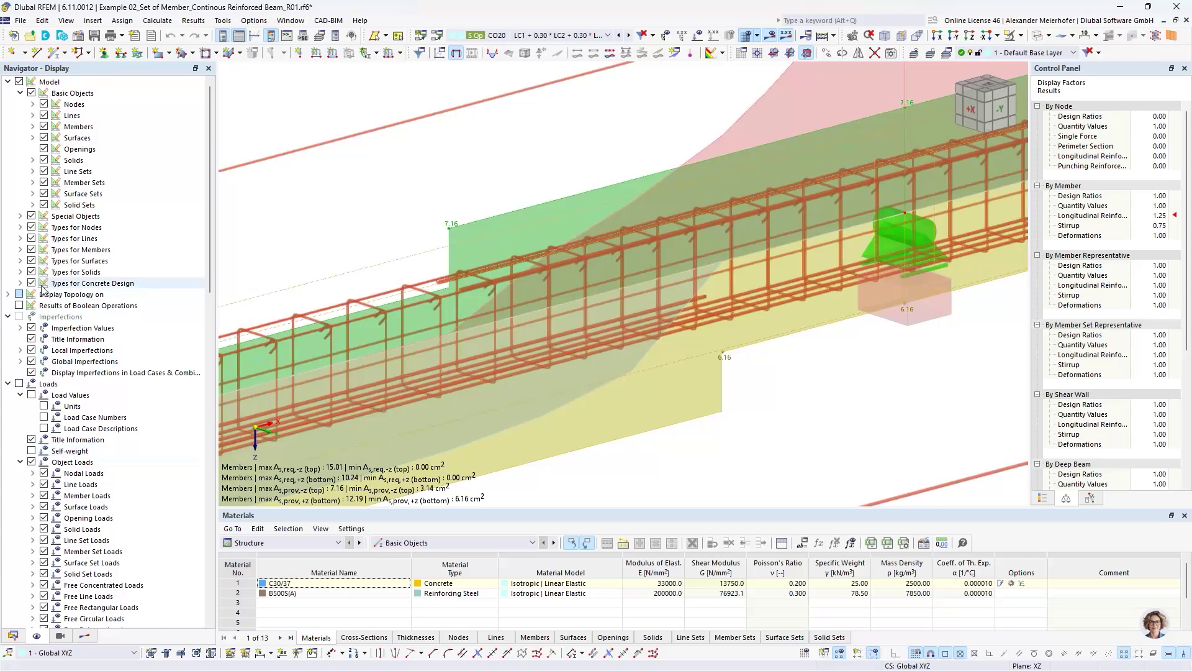
click(20, 283)
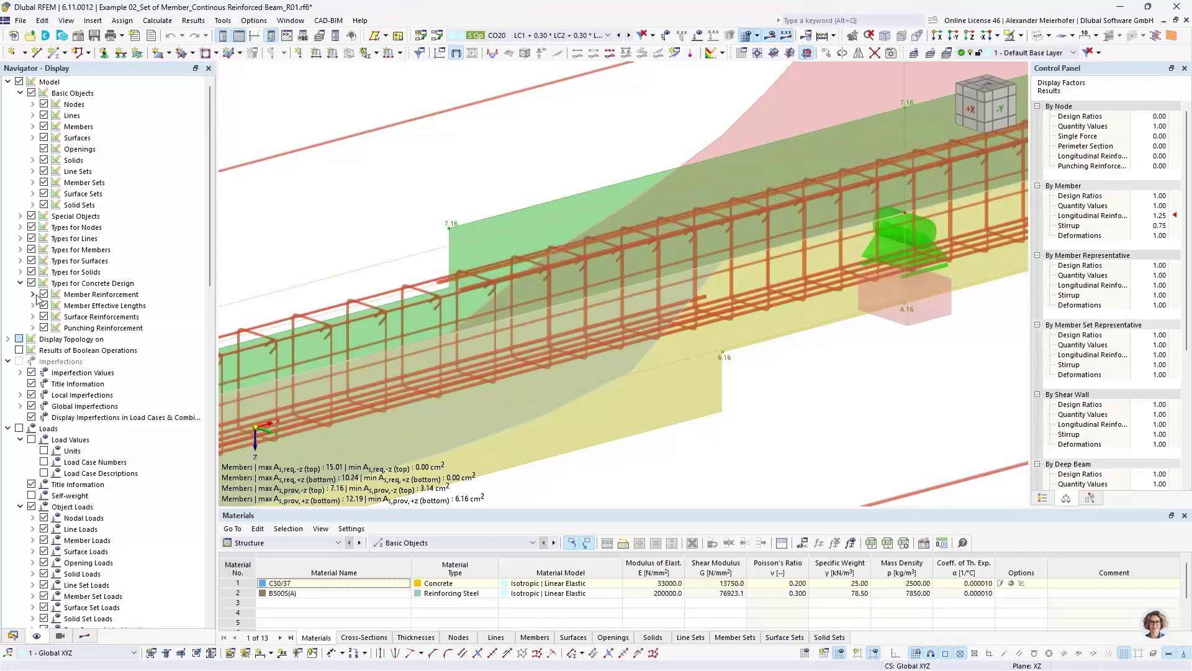
click(33, 294)
click(43, 294)
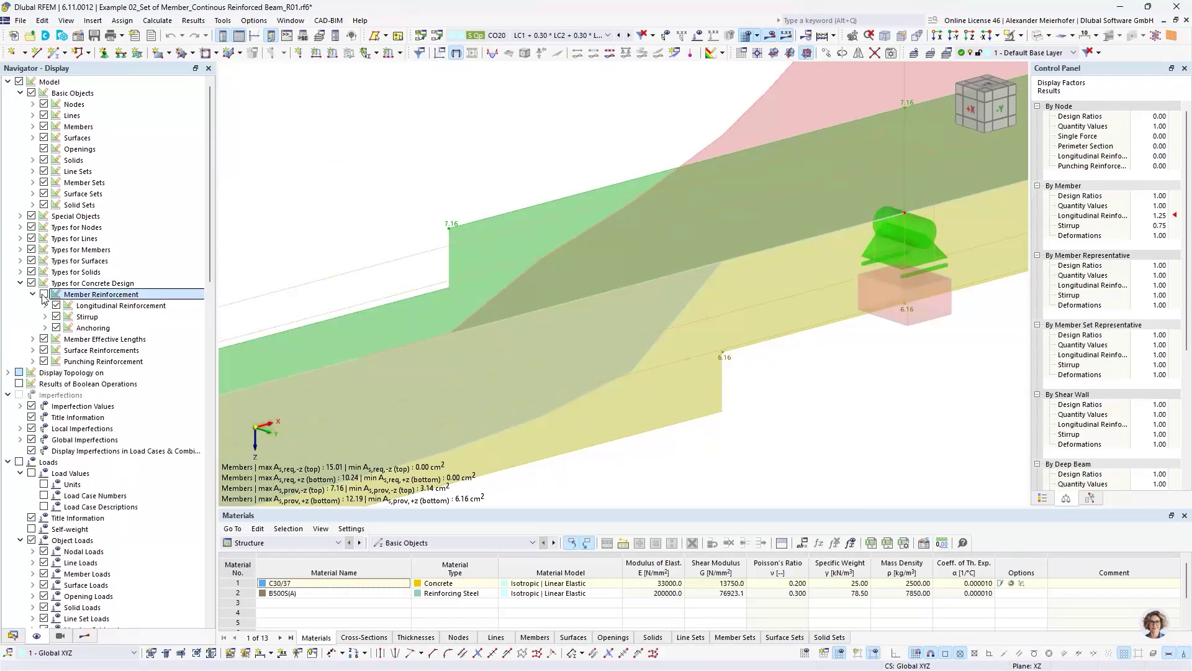
click(44, 295)
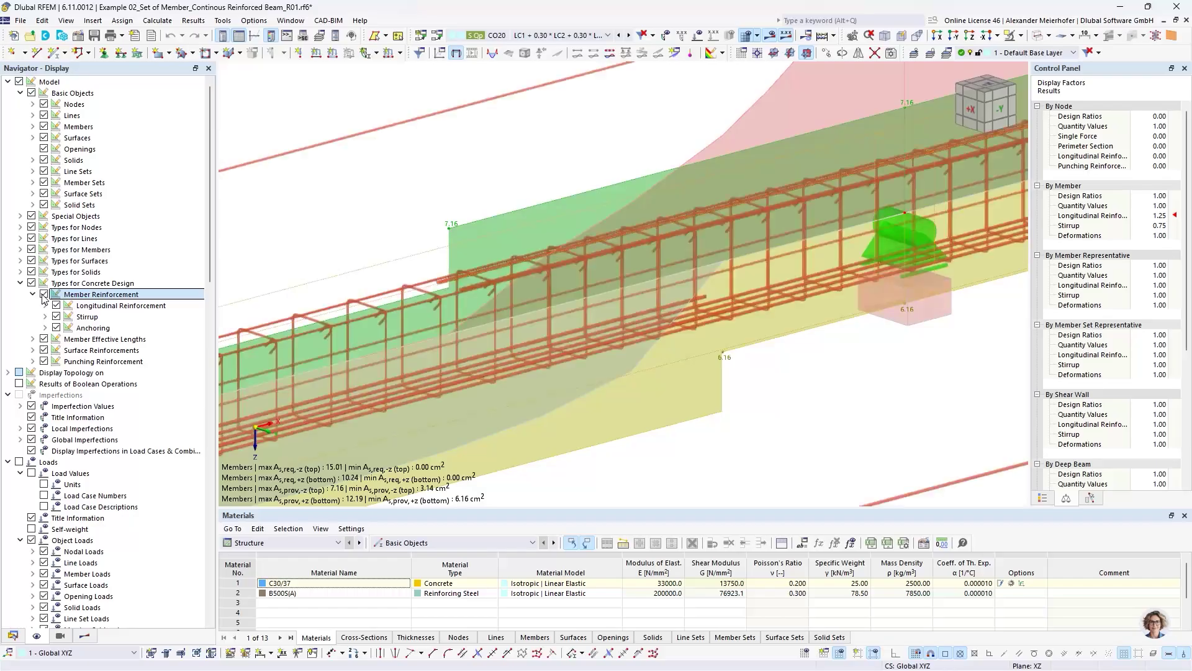
Enable graphical selection of longitudinal member reinforcement and select the additional top bars over the middle support.
click(45, 306)
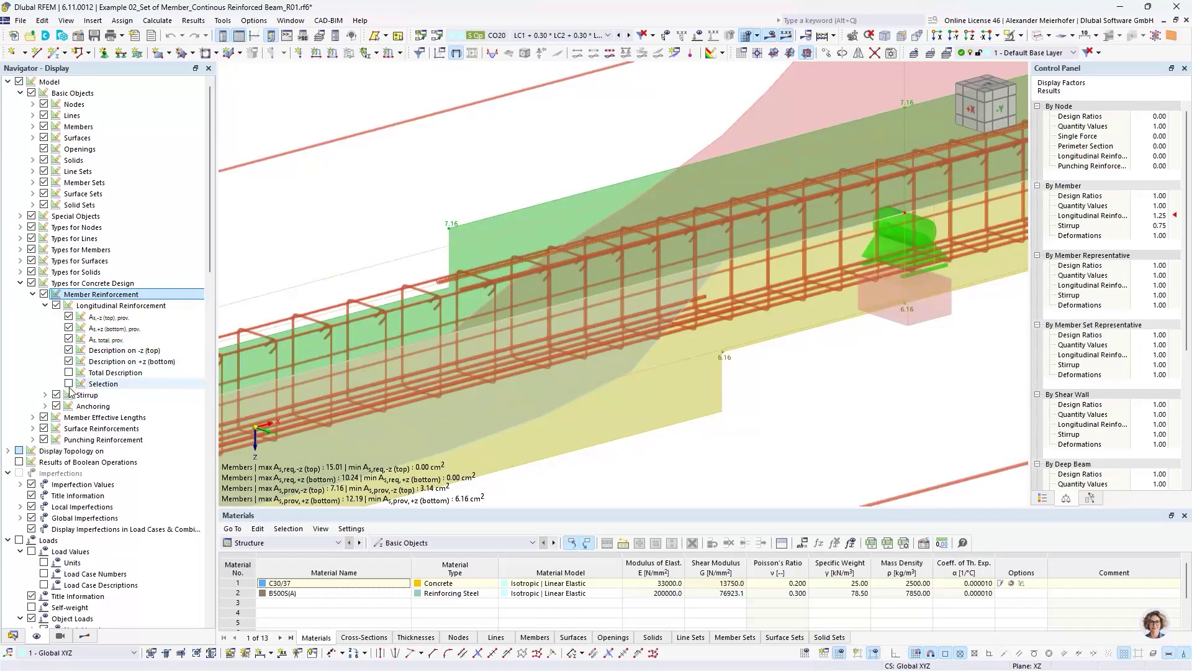
click(68, 383)
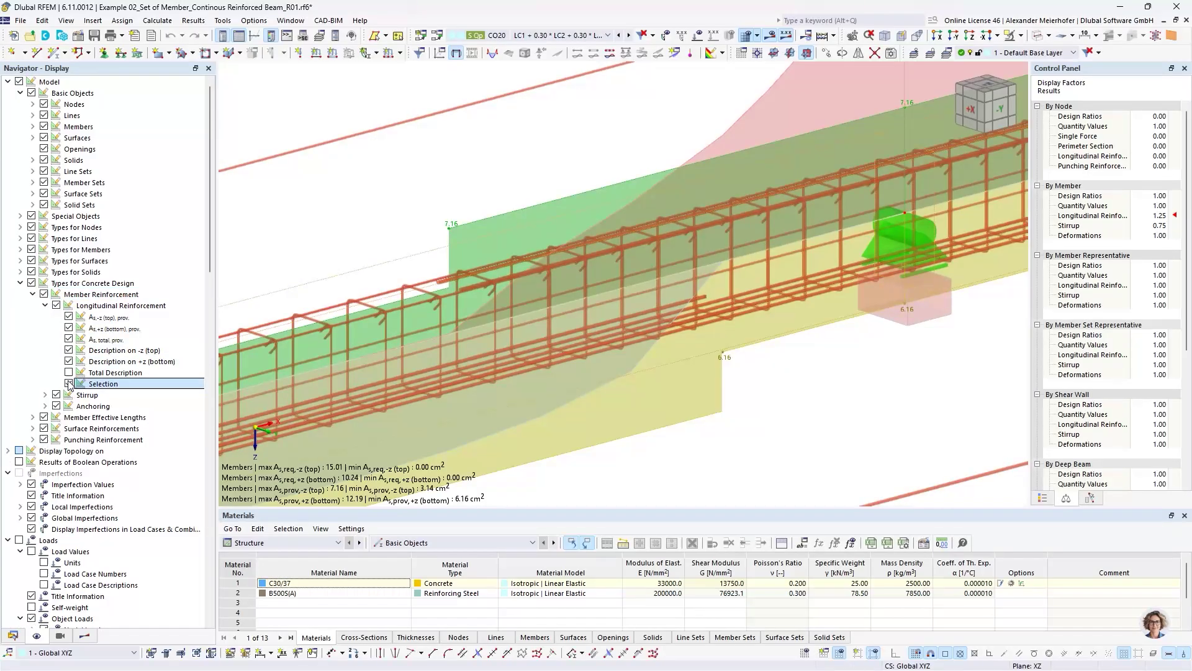
click(456, 277)
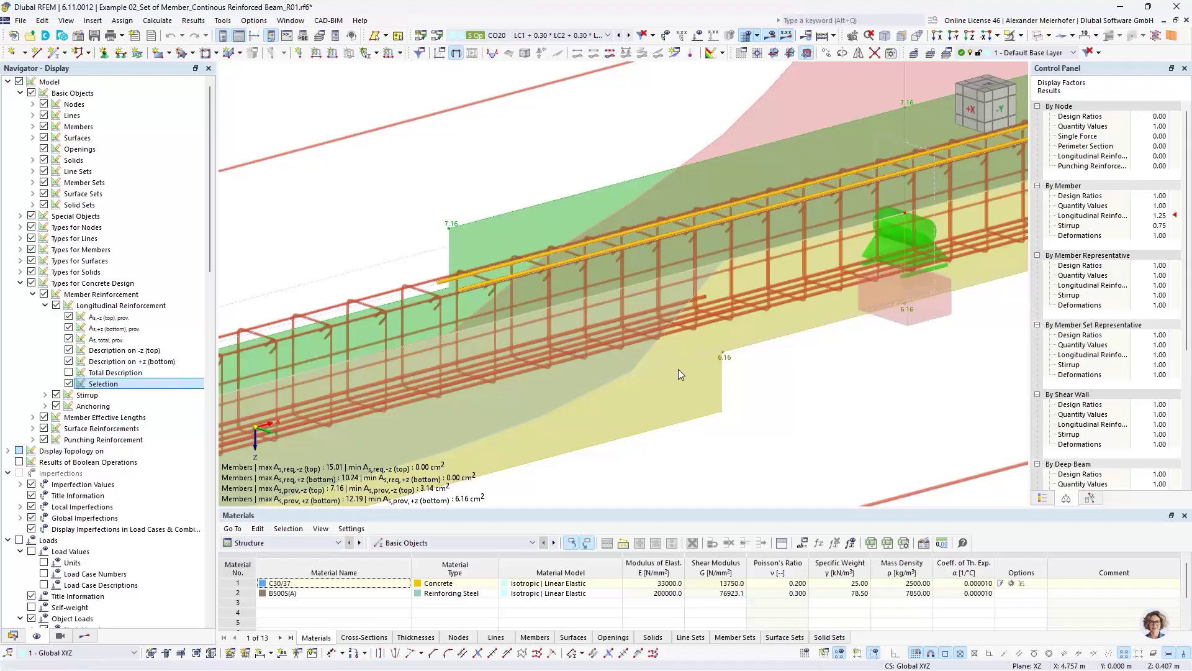
Open the additional top bars over the middle support for editing and set their number of top side bars to Auto.
scroll(678, 369, up, 3)
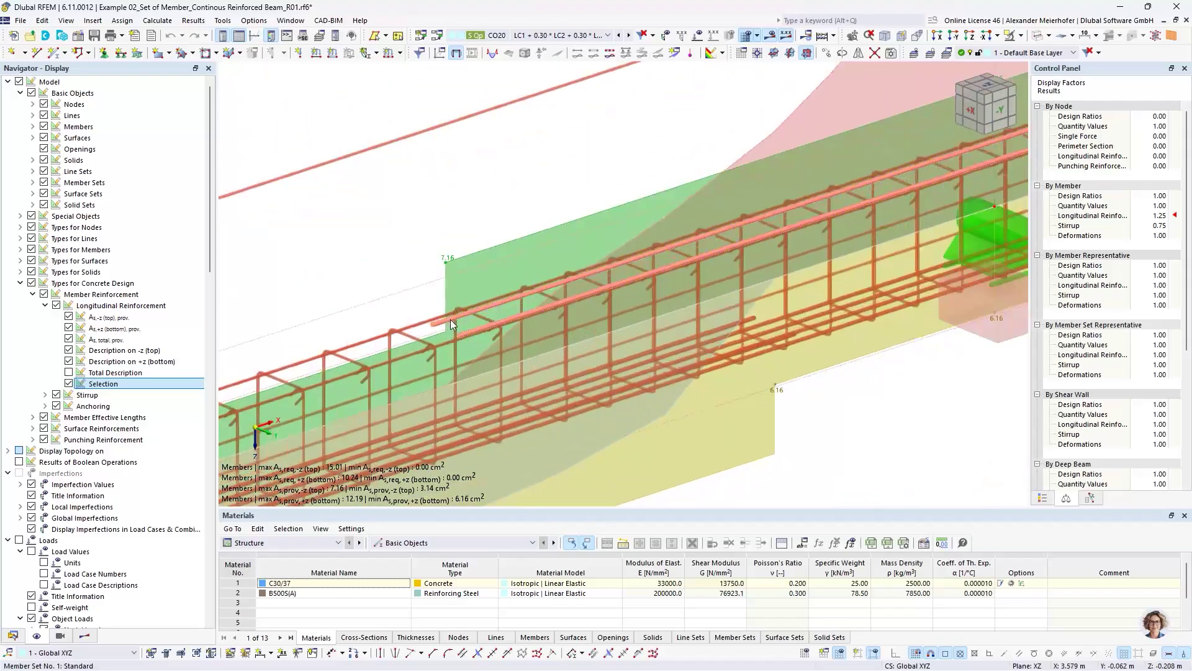
click(449, 320)
scroll(487, 326, down, 5)
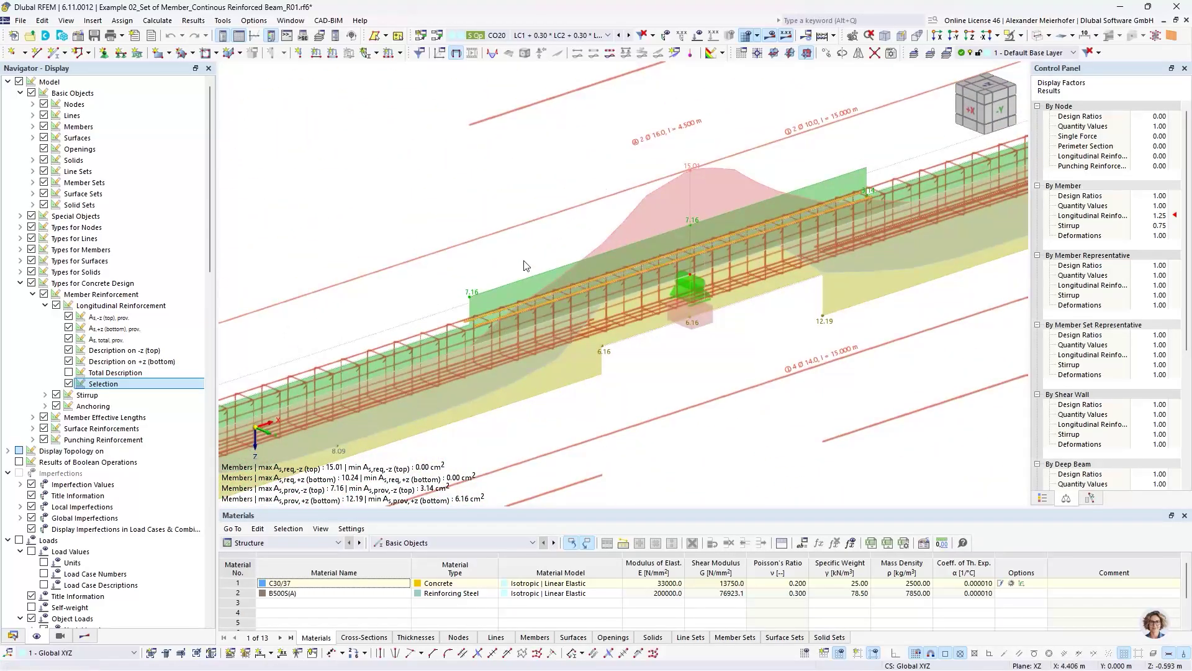
scroll(480, 315, up, 3)
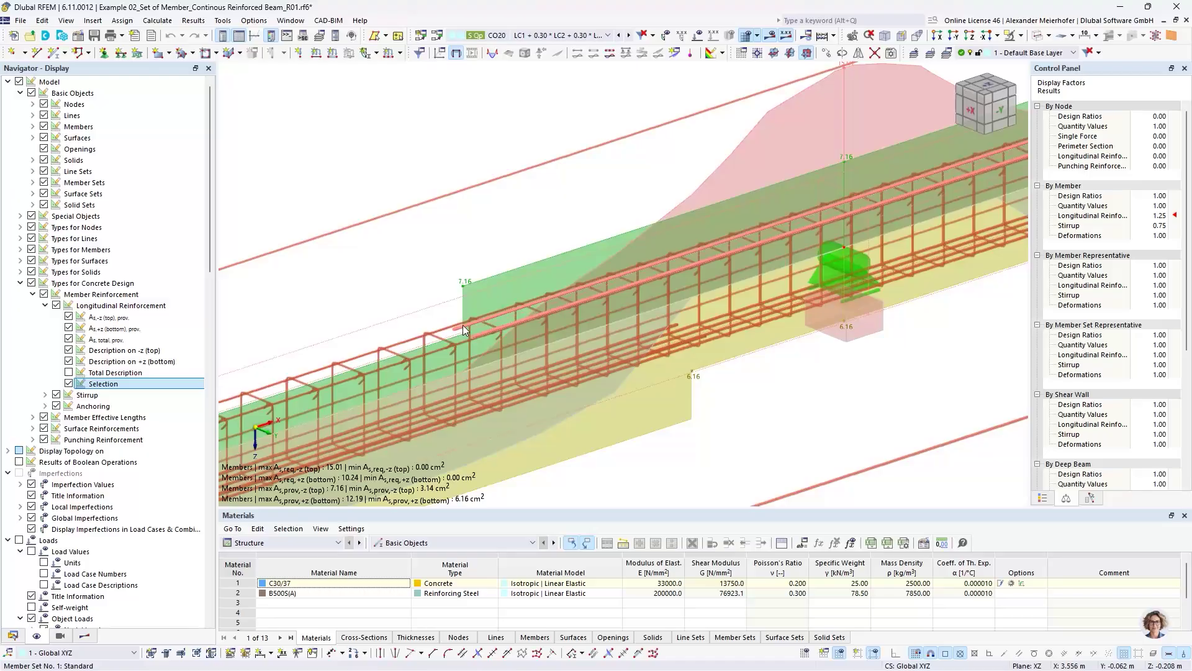
double_click(440, 291)
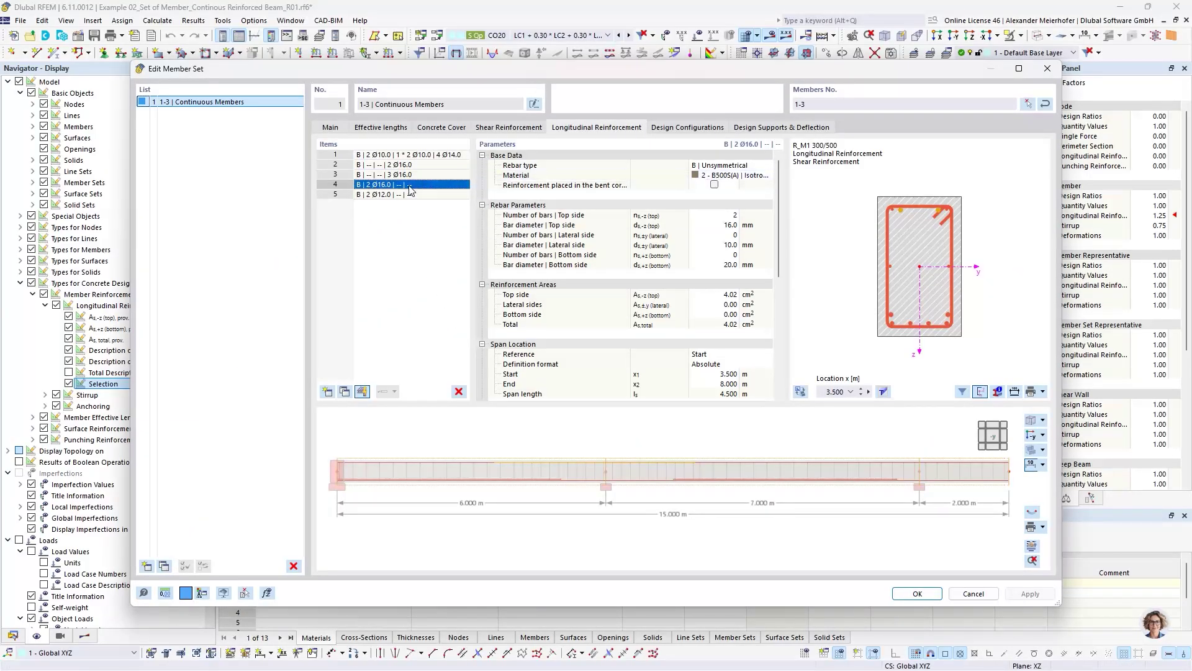
click(720, 215)
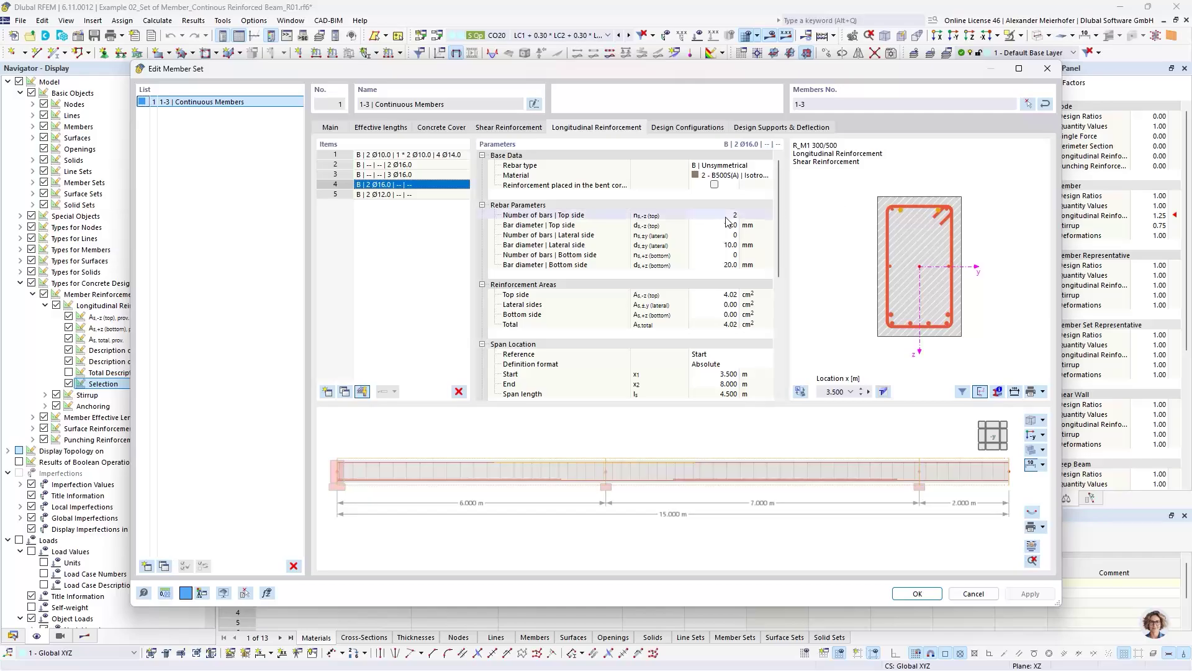
click(716, 219)
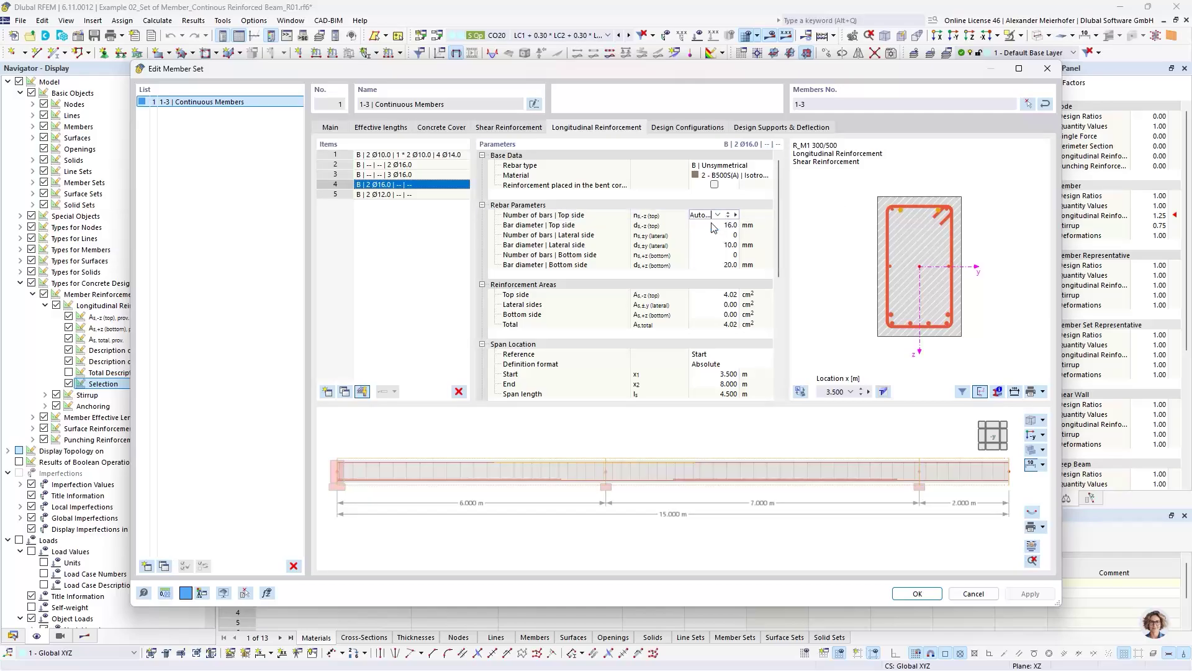
key(Tab)
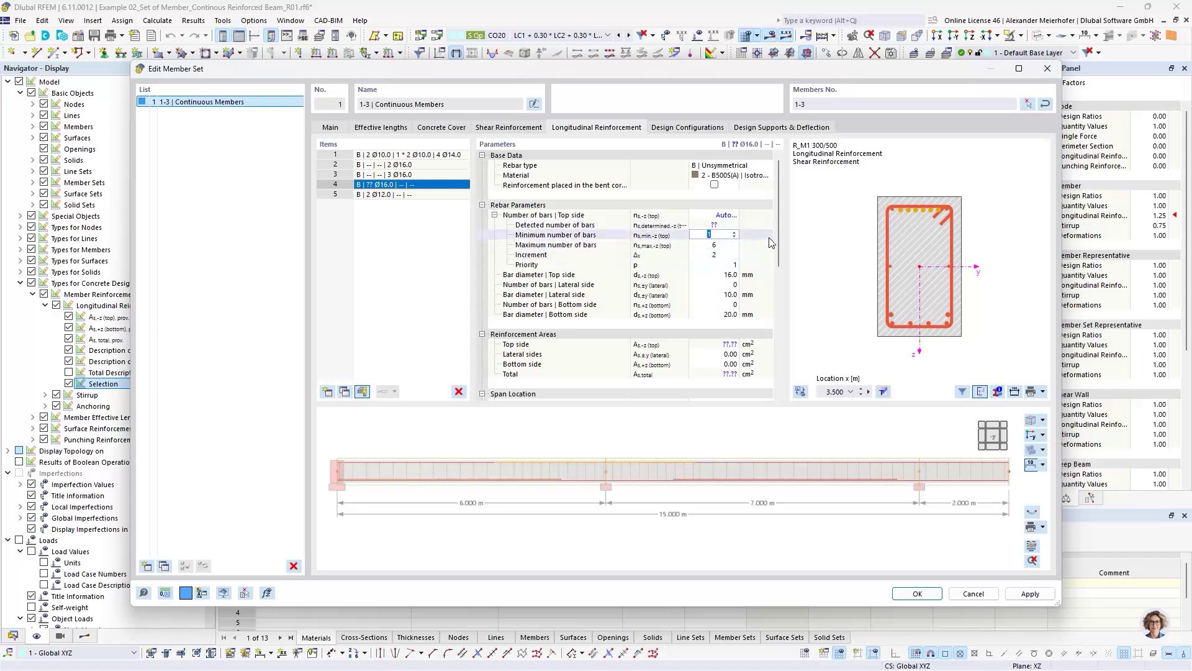
Set the increment for the automatic top bar count to 1, keep the minimum at 1, and apply the reinforcement changes.
click(714, 254)
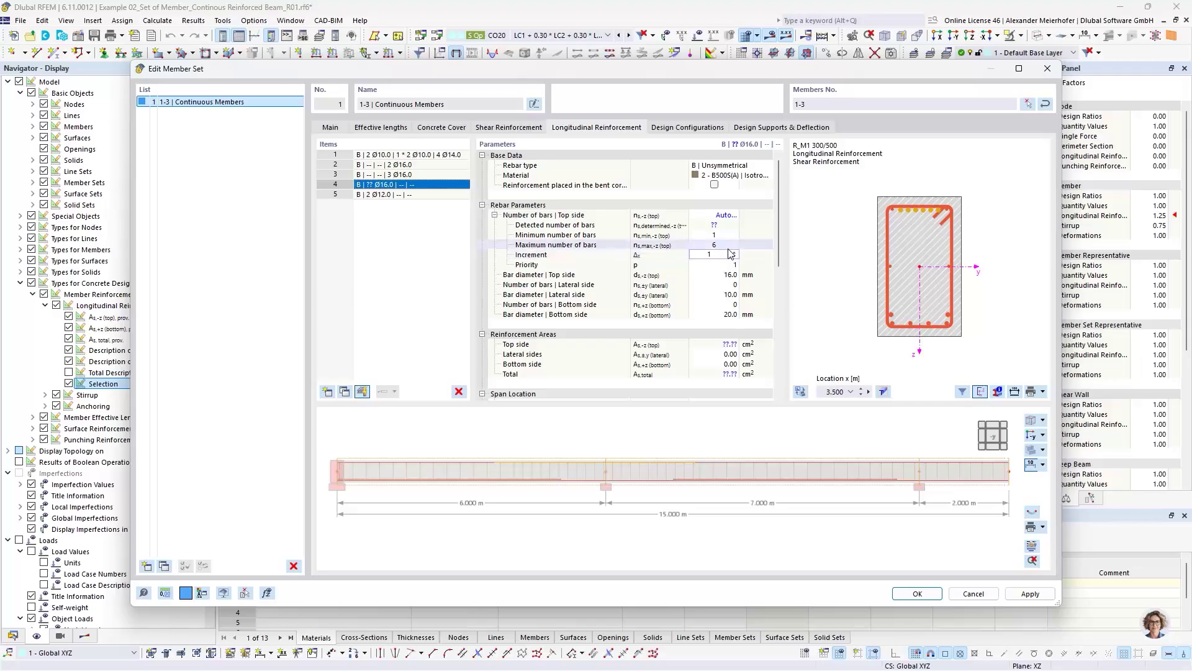
click(721, 235)
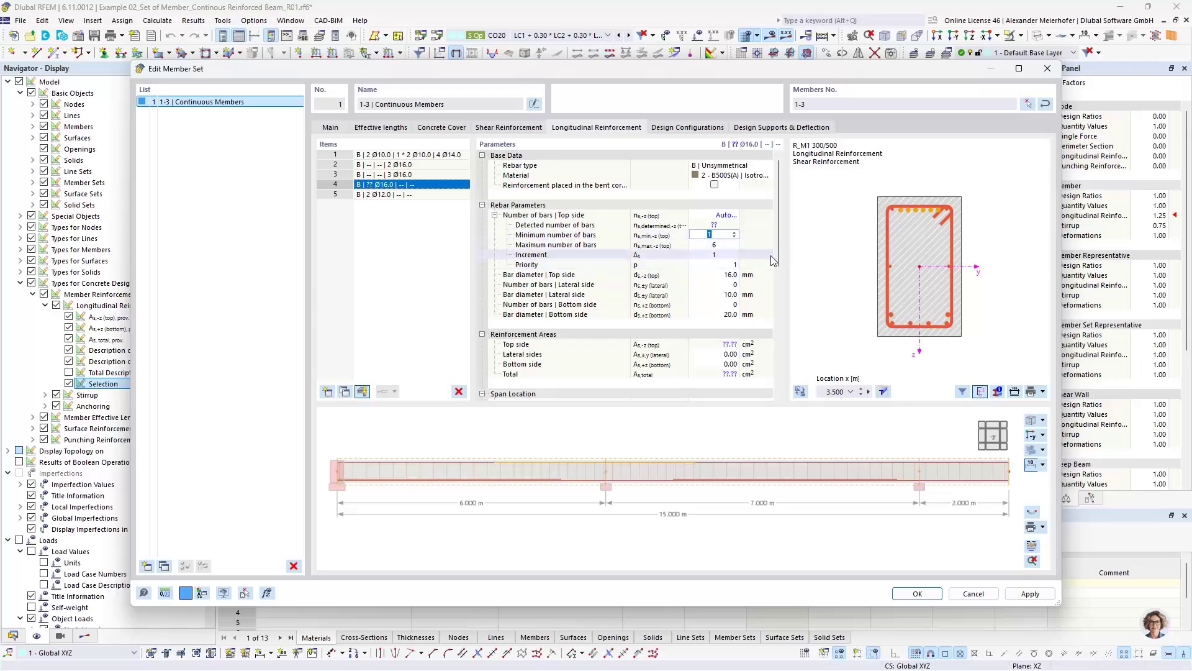
click(907, 597)
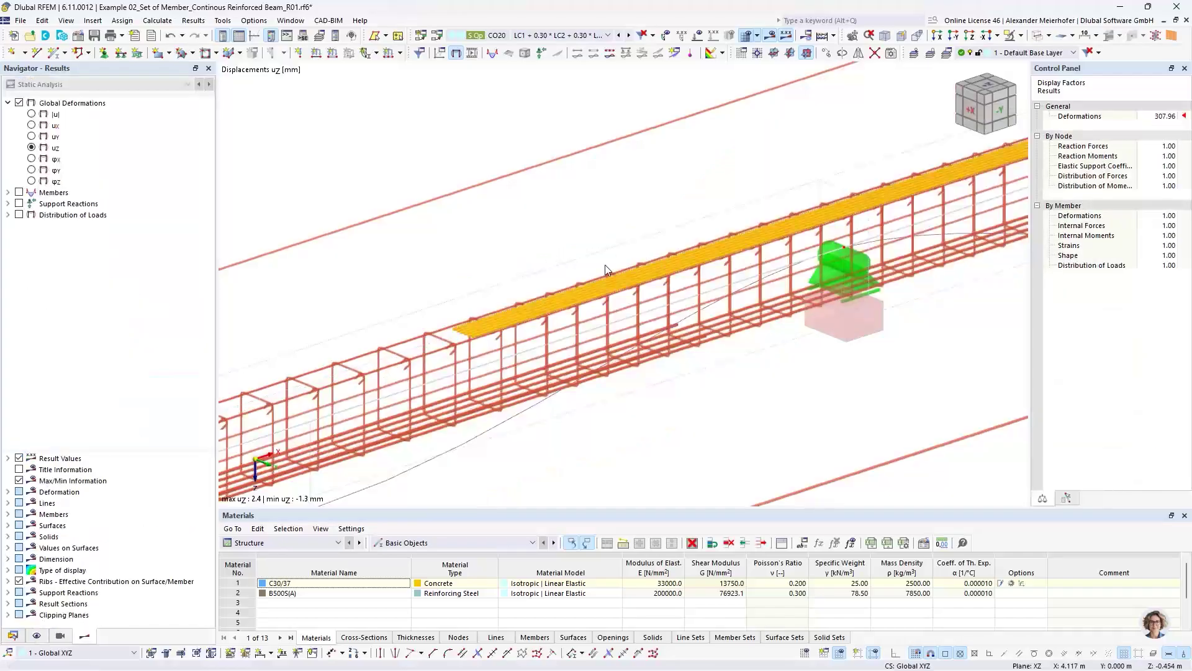
Face the beam from the front, switch the tables to Concrete Design and recalculate the design.
ctrl+middle_drag(707, 352, 658, 362)
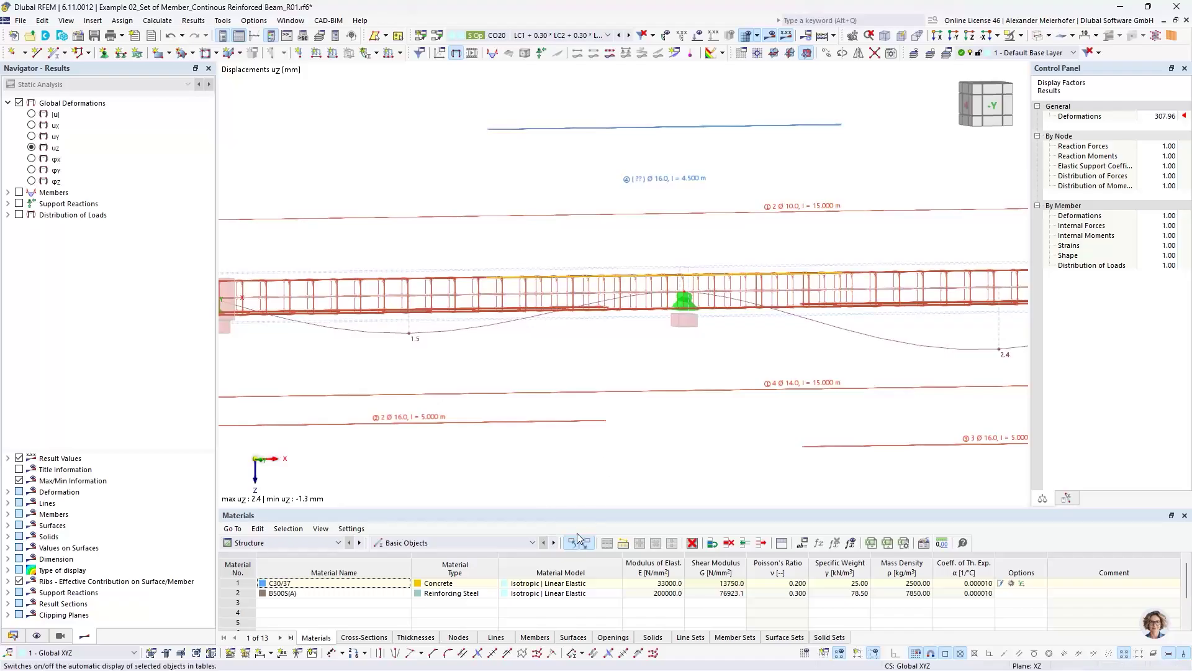
click(308, 542)
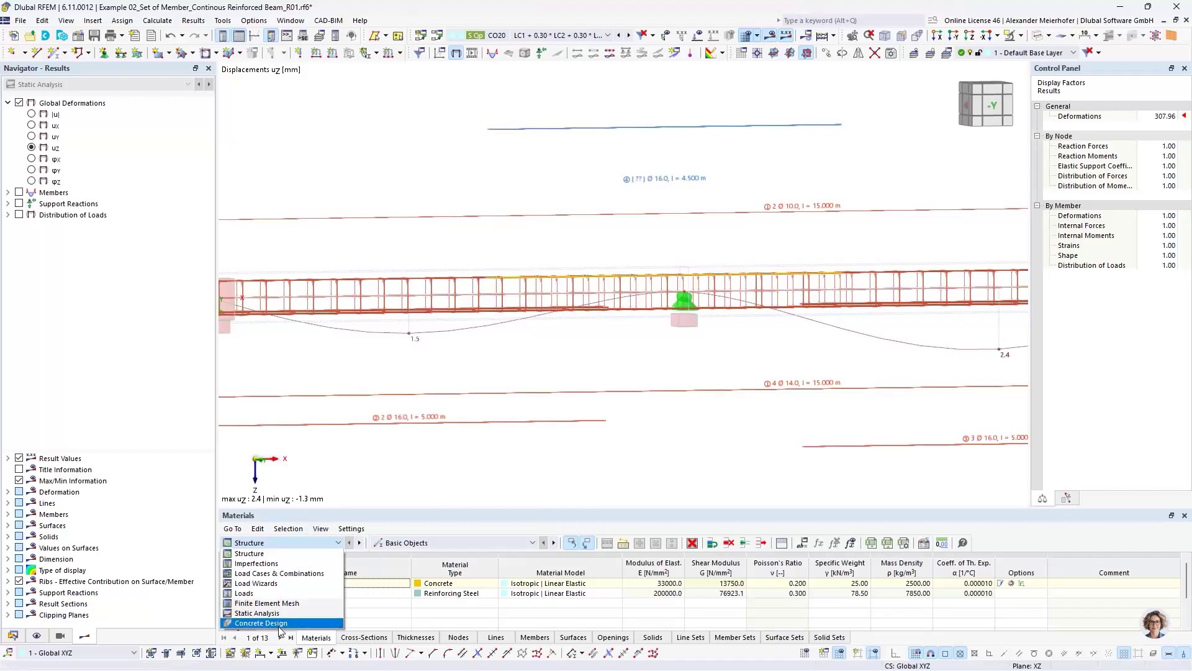
click(279, 626)
click(605, 543)
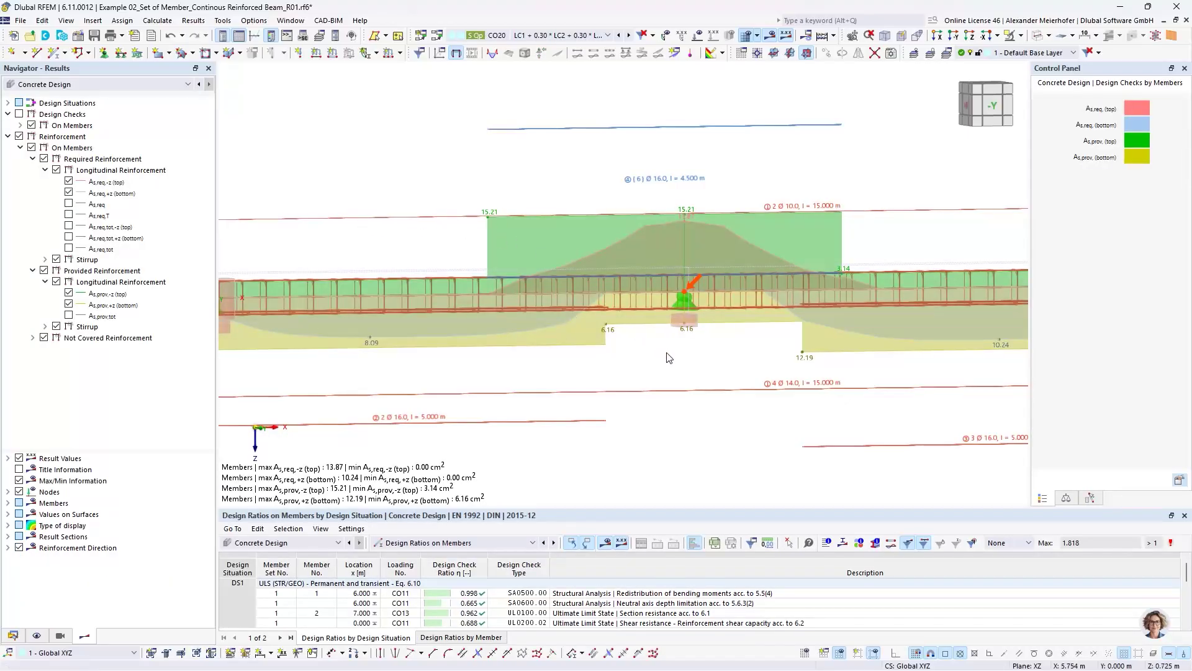
Examine the required and provided reinforcement diagrams along the beam, especially the additional top bars over the middle support.
scroll(736, 401, down, 2)
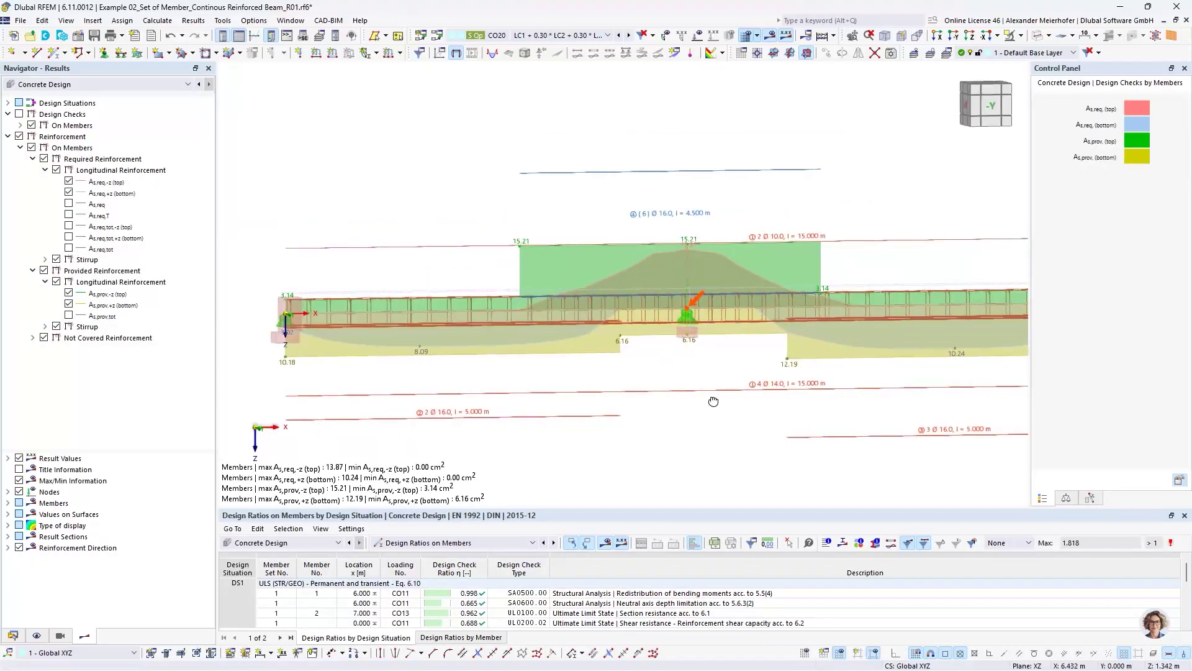
scroll(739, 396, up, 2)
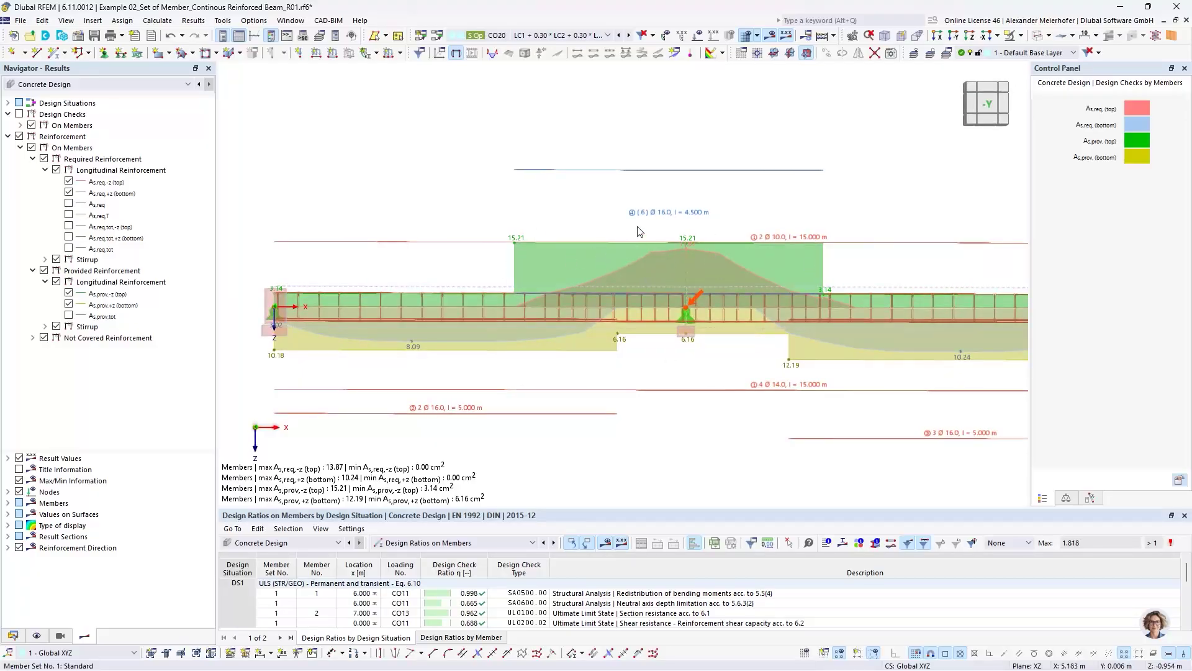
scroll(646, 220, up, 2)
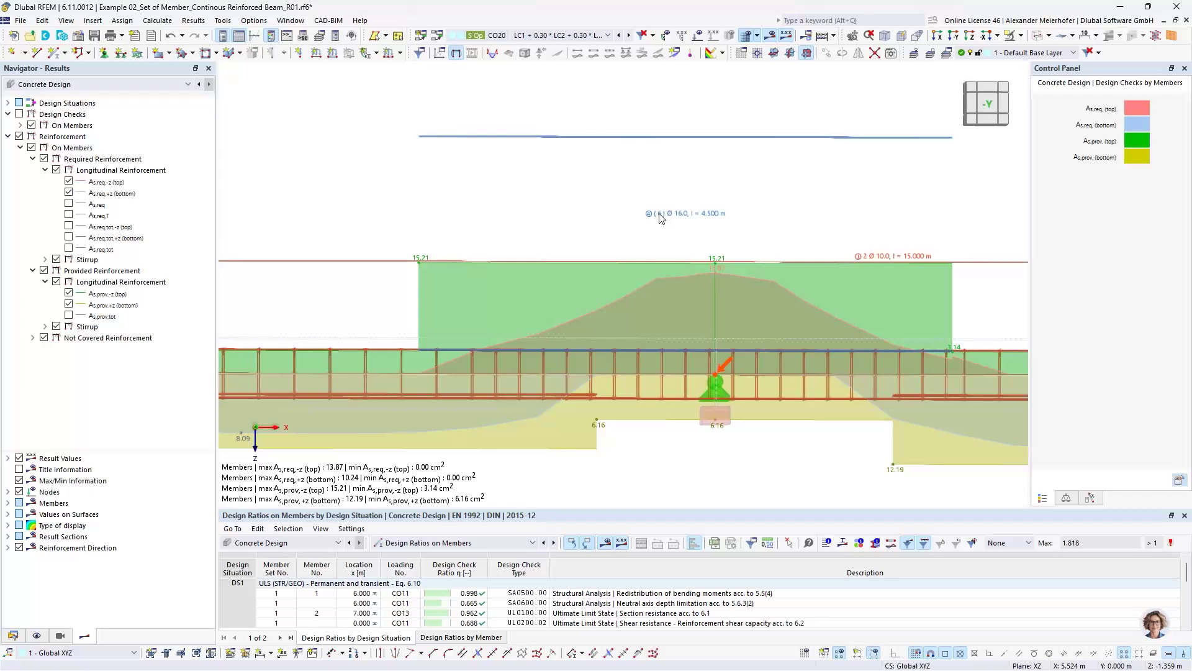
scroll(668, 222, down, 2)
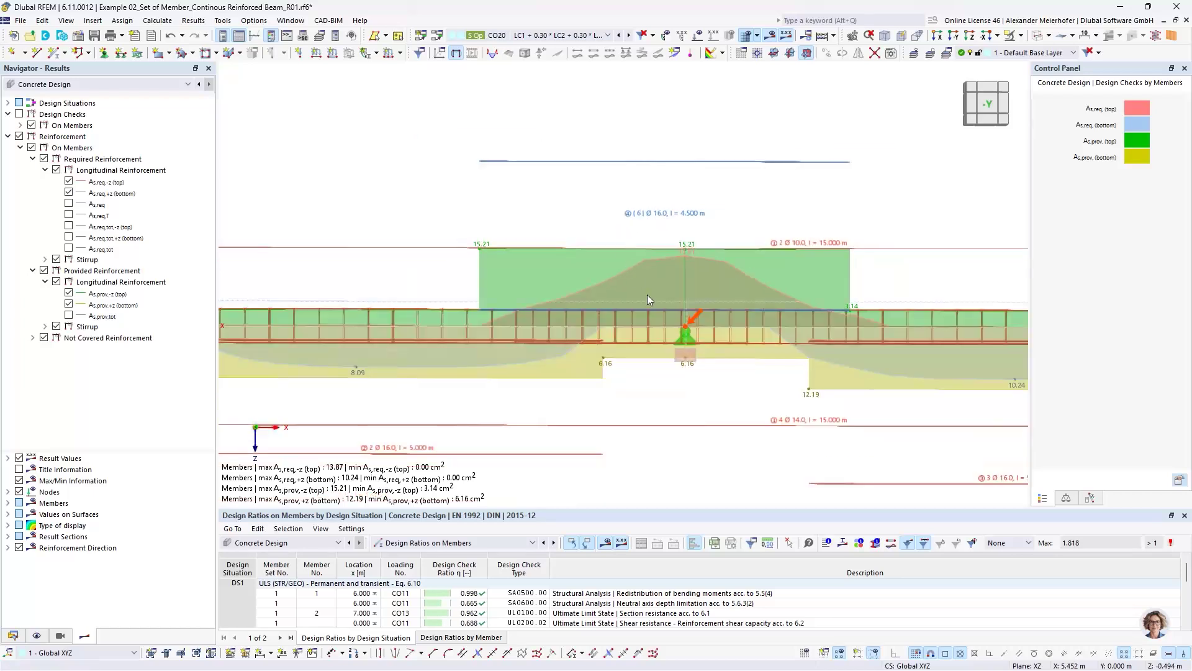
middle_drag(719, 390, 719, 358)
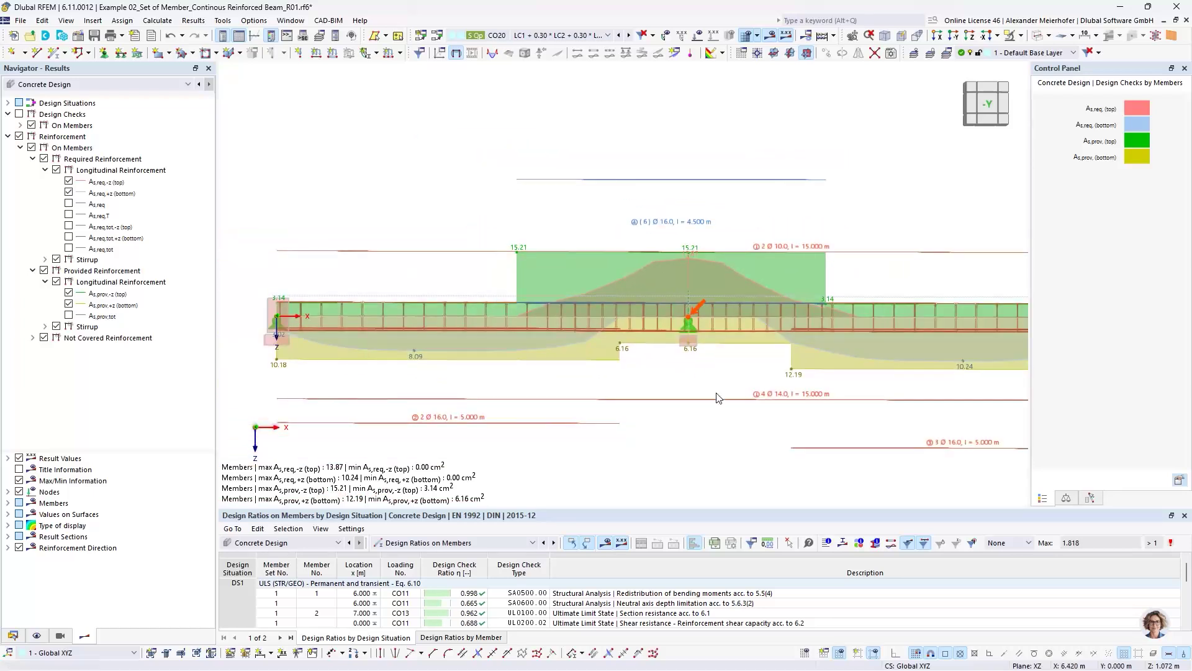
scroll(700, 353, down, 1)
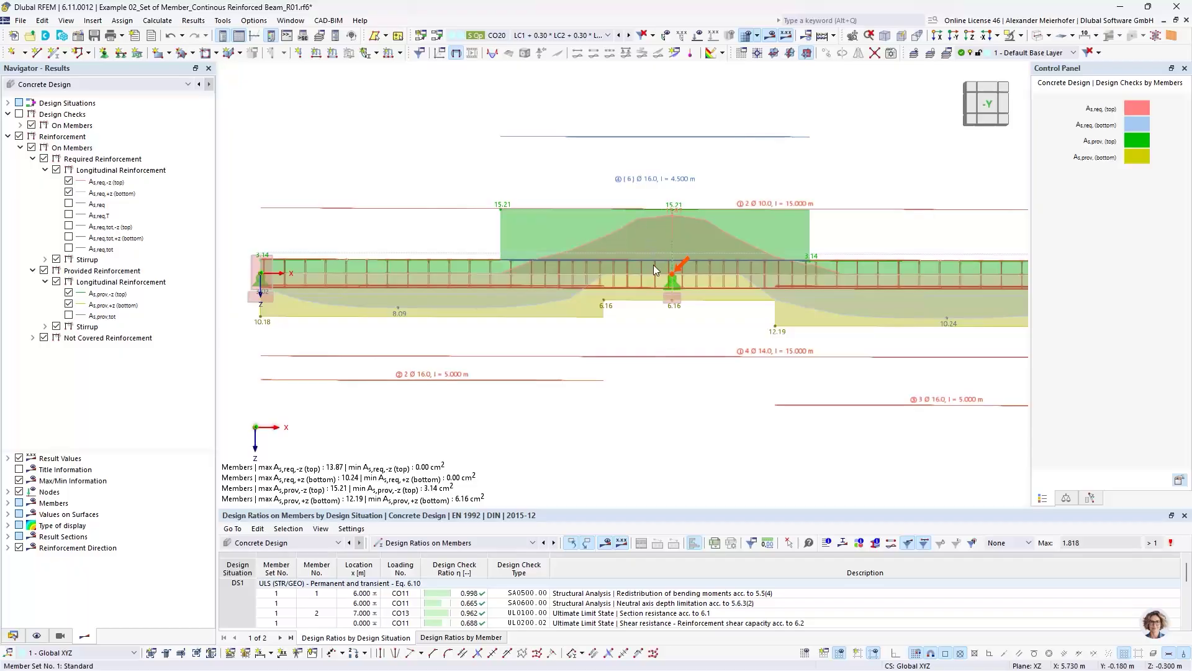
scroll(620, 312, down, 2)
middle_drag(698, 311, 634, 318)
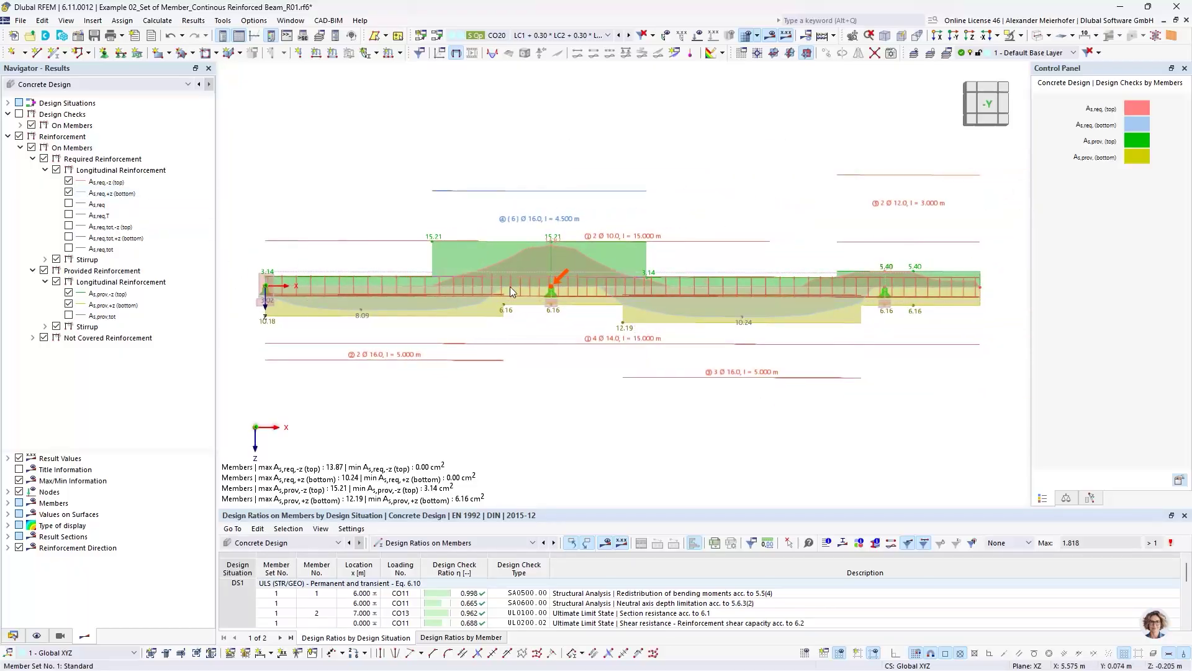
scroll(539, 309, up, 2)
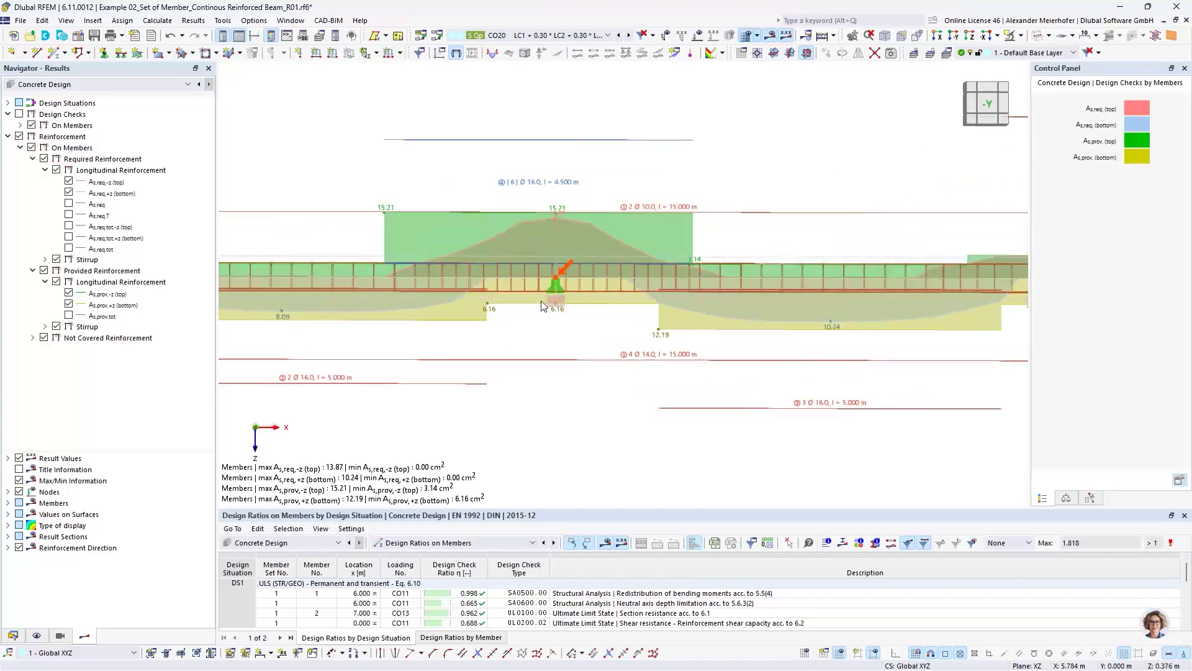
Open the continuous member set for editing and display its reinforcement layout.
double_click(531, 273)
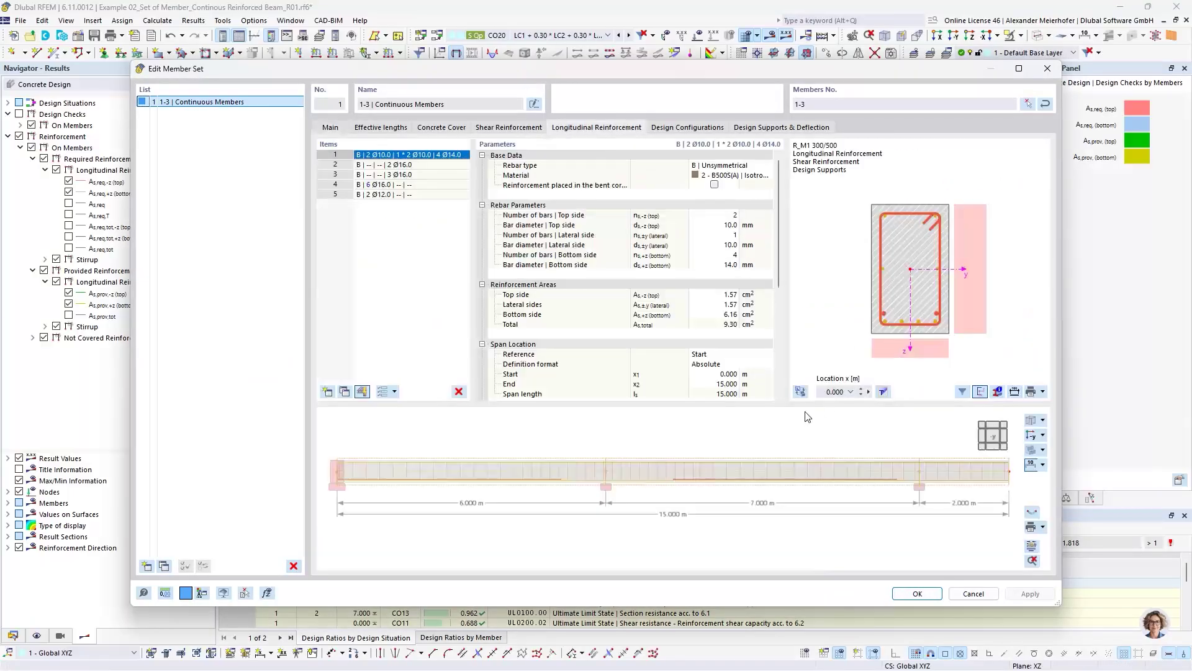
click(1045, 527)
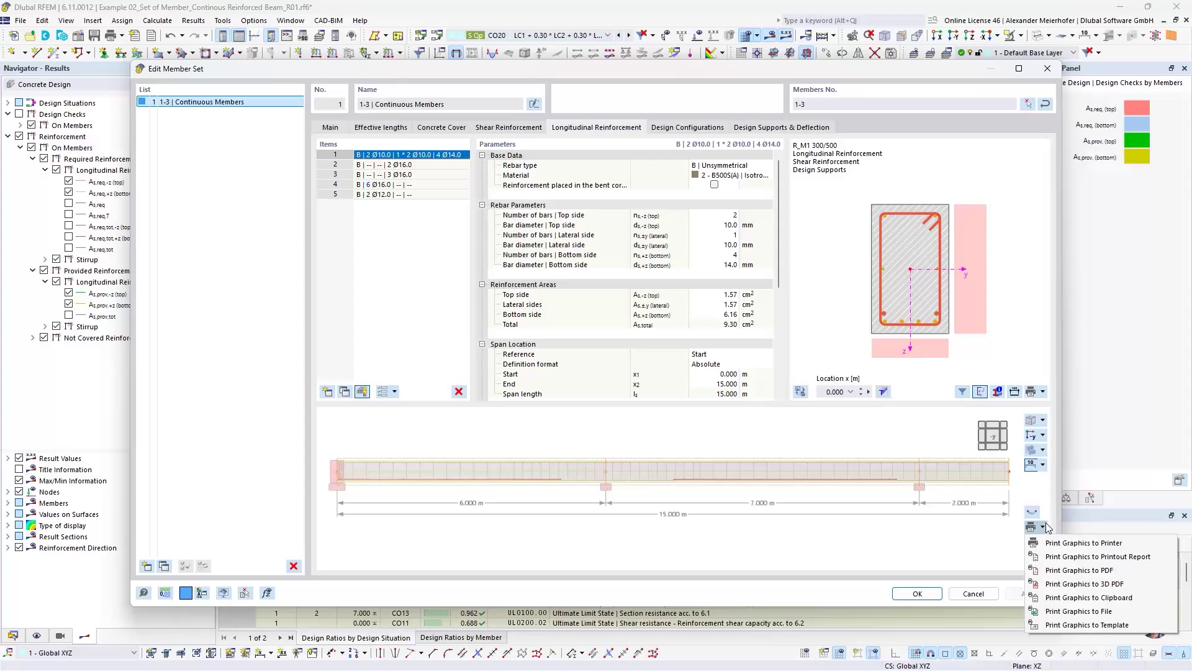
click(746, 452)
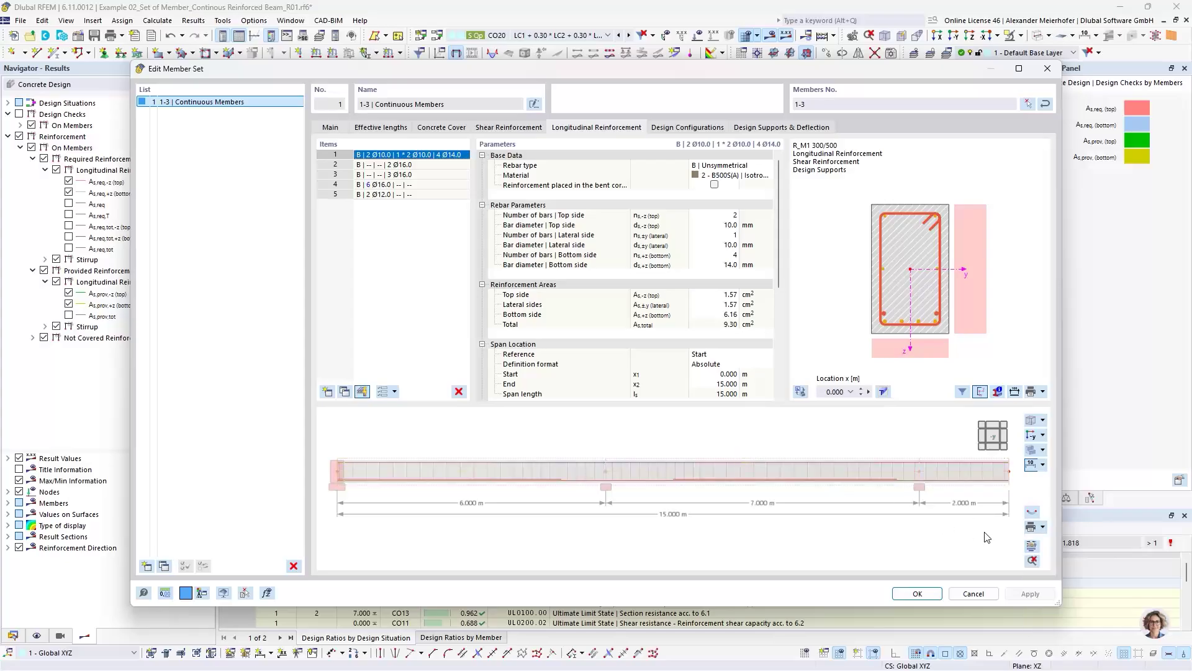
click(1033, 547)
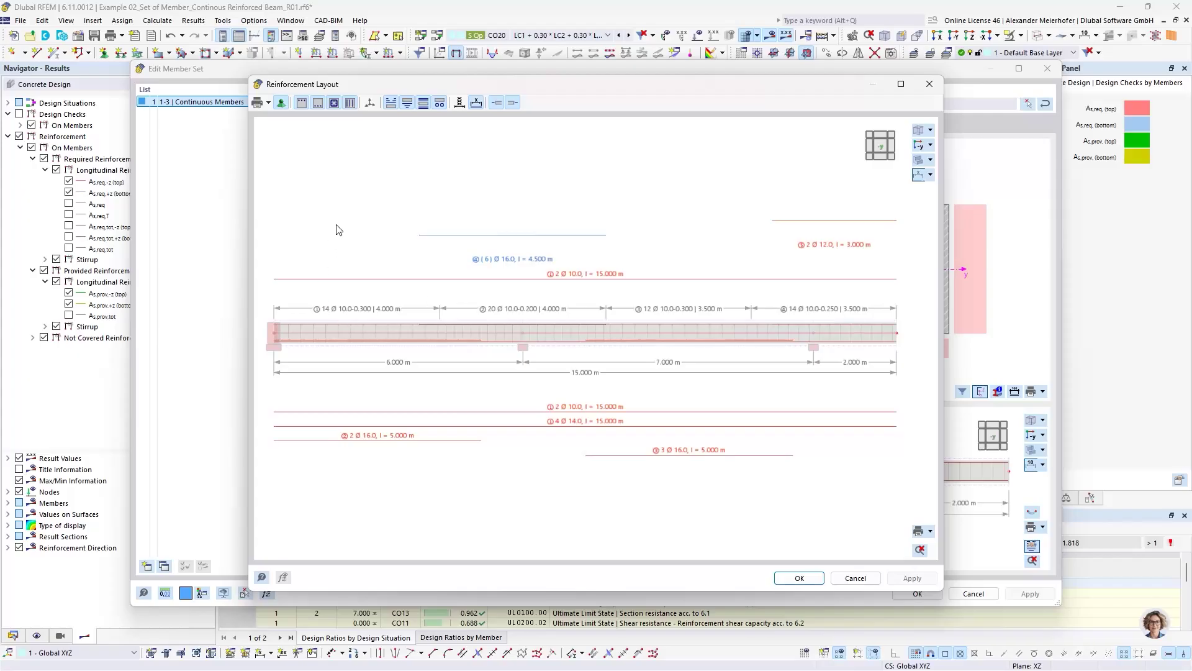
Hide the stirrup descriptions in the reinforcement layout and save the graphic as a print template named "Long. Rebars of Members".
mouse_move(407, 320)
ctrl+middle_down()
mouse_move(628, 346)
mouse_move(647, 327)
mouse_move(406, 323)
ctrl+middle_up()
click(442, 106)
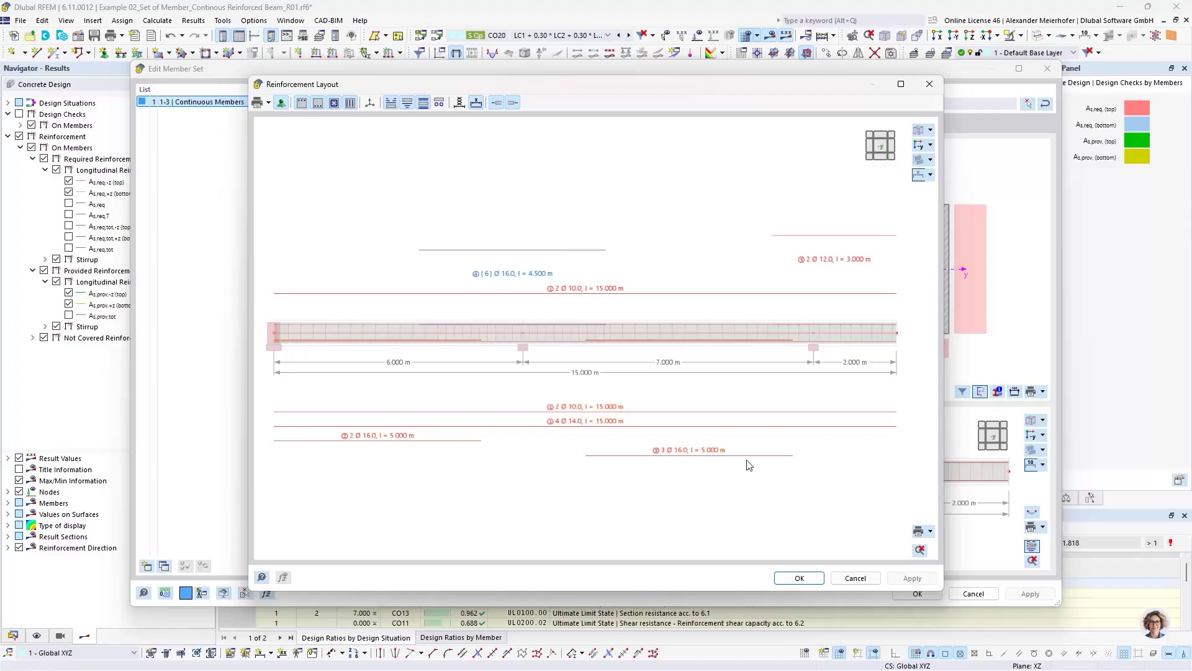
click(930, 531)
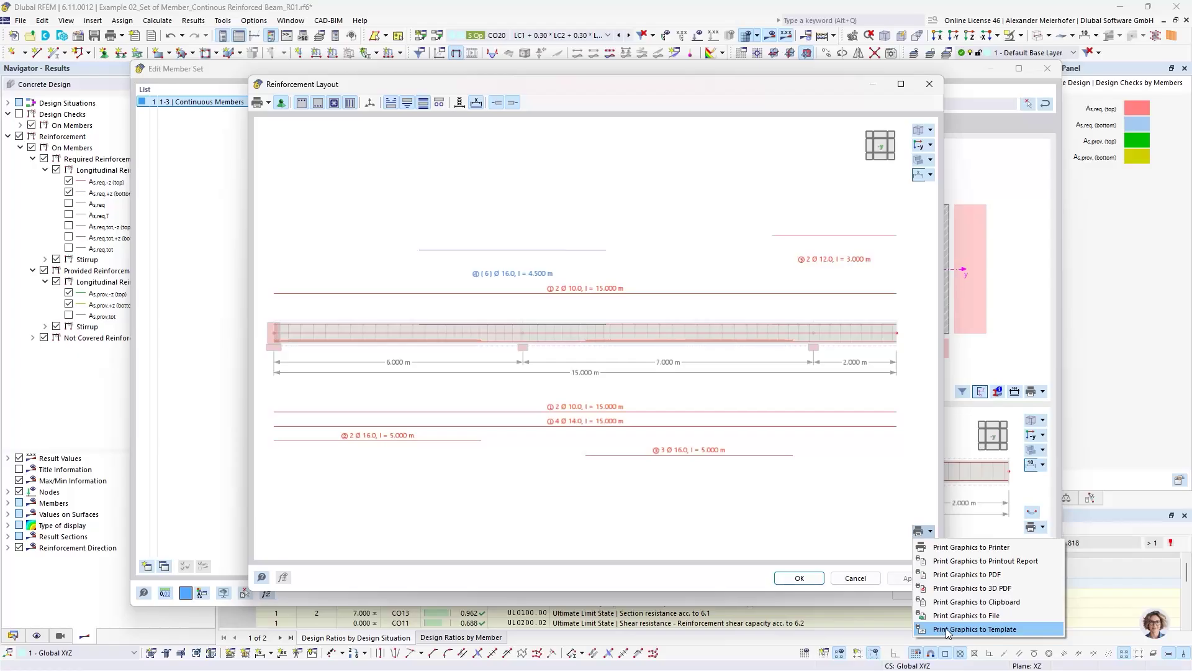
click(976, 631)
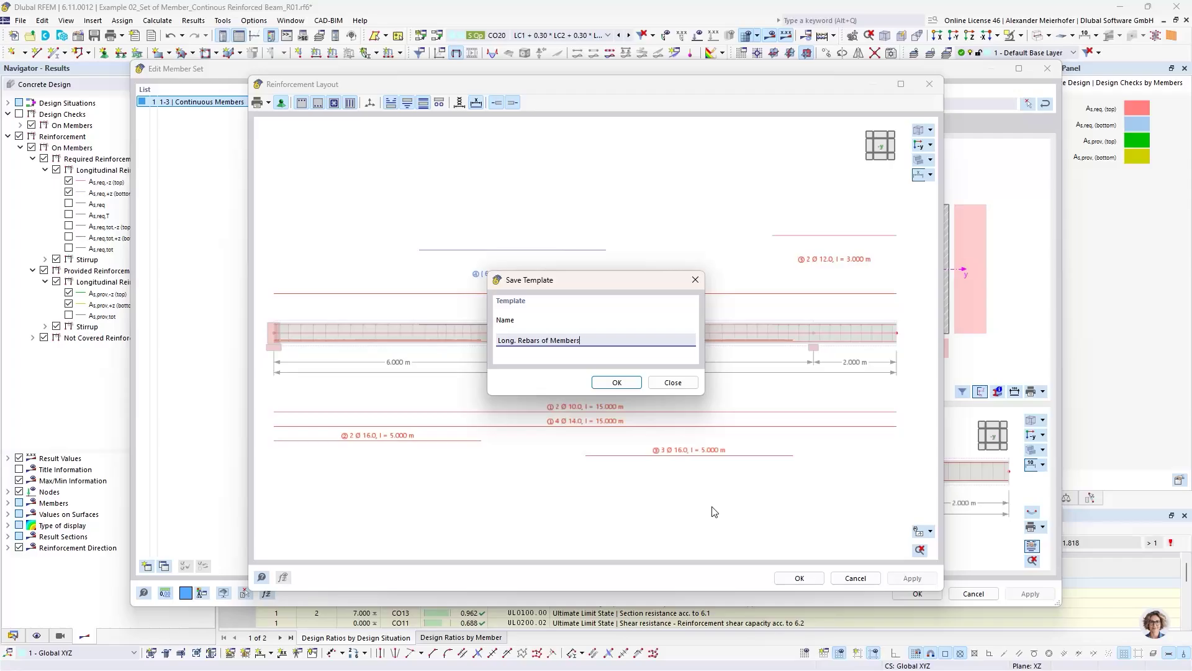
drag(608, 276, 637, 124)
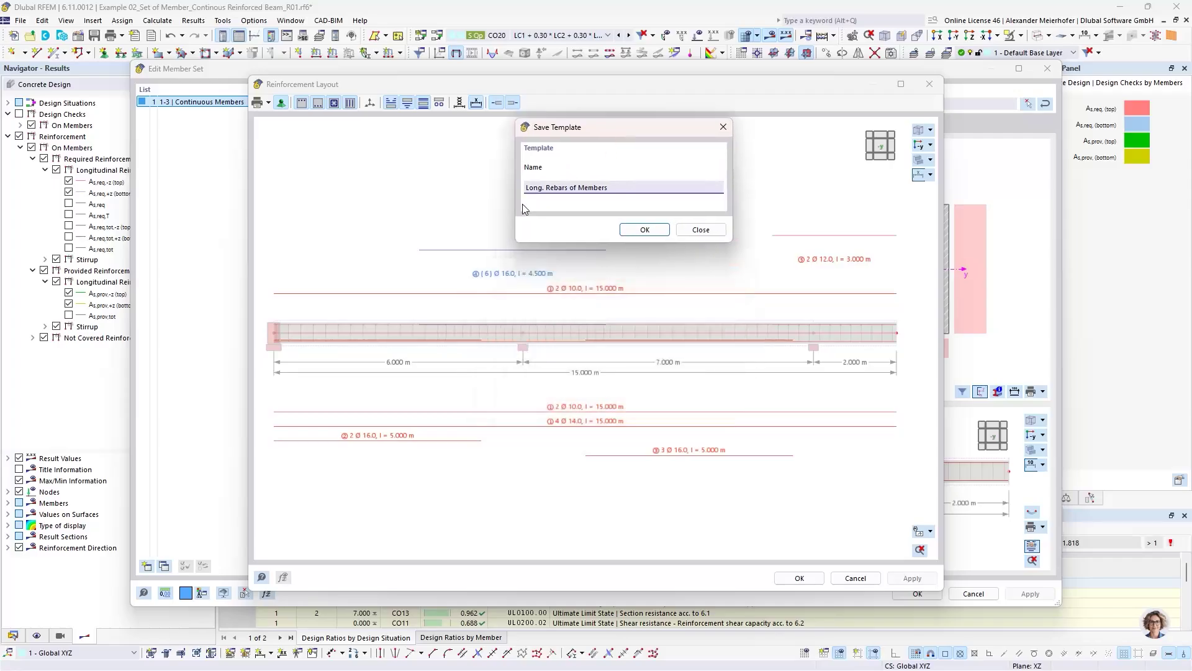
click(644, 229)
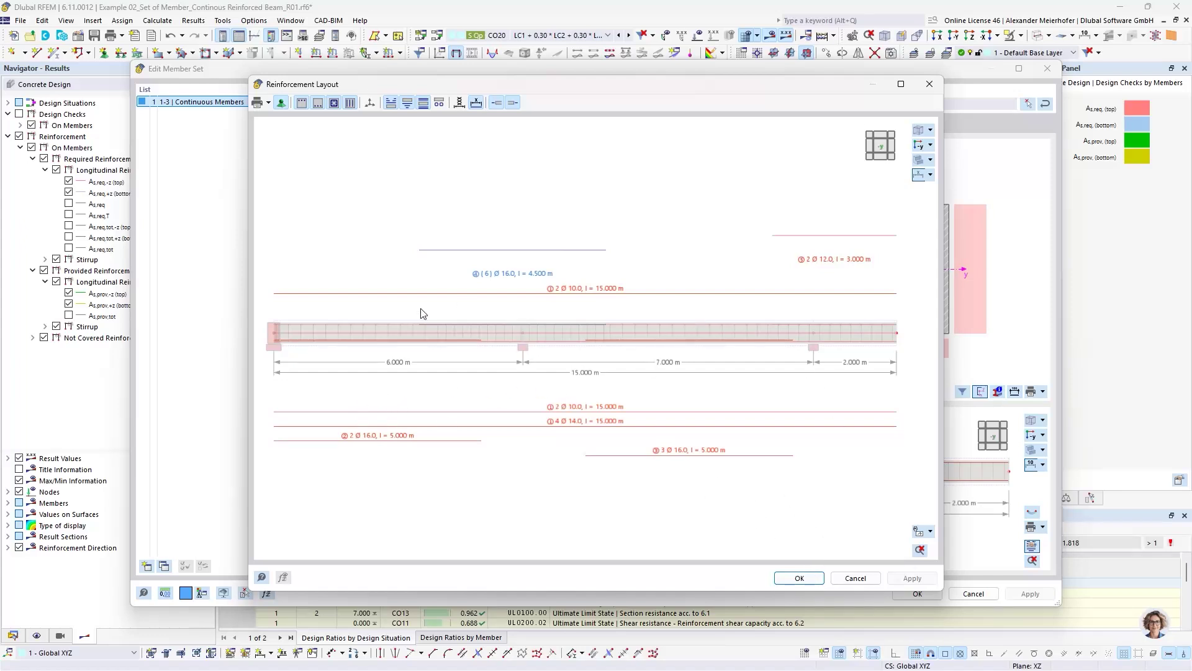
Hide all longitudinal rebar descriptions in the reinforcement layout and show the stirrup descriptions instead.
click(397, 103)
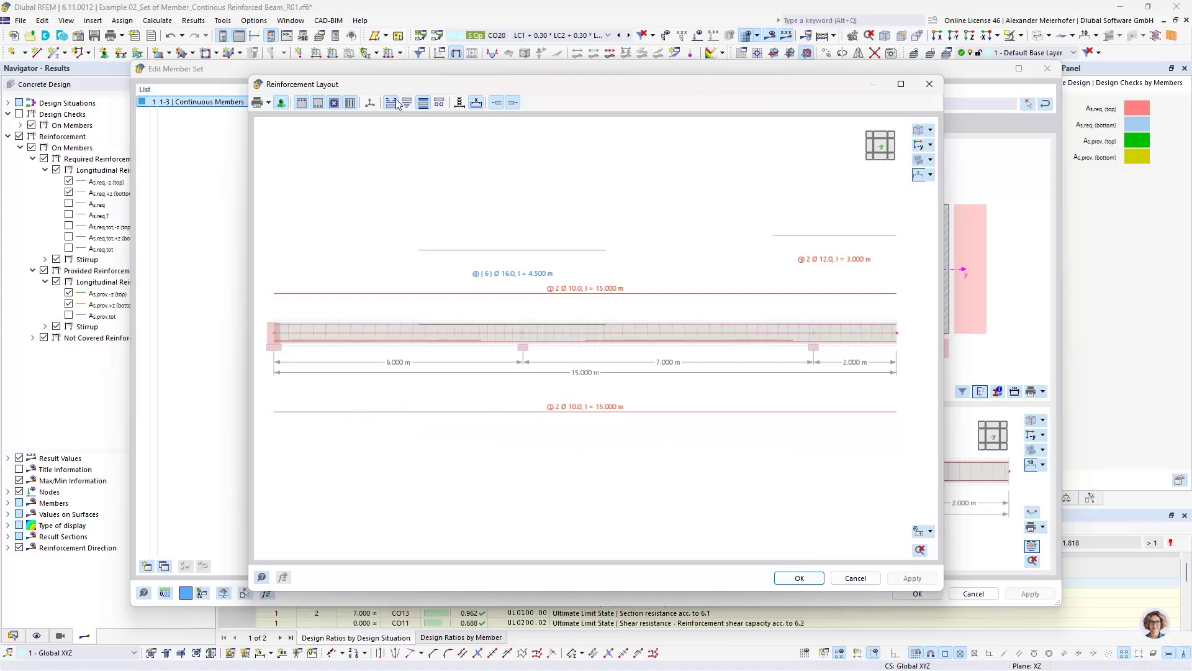
click(392, 104)
click(423, 103)
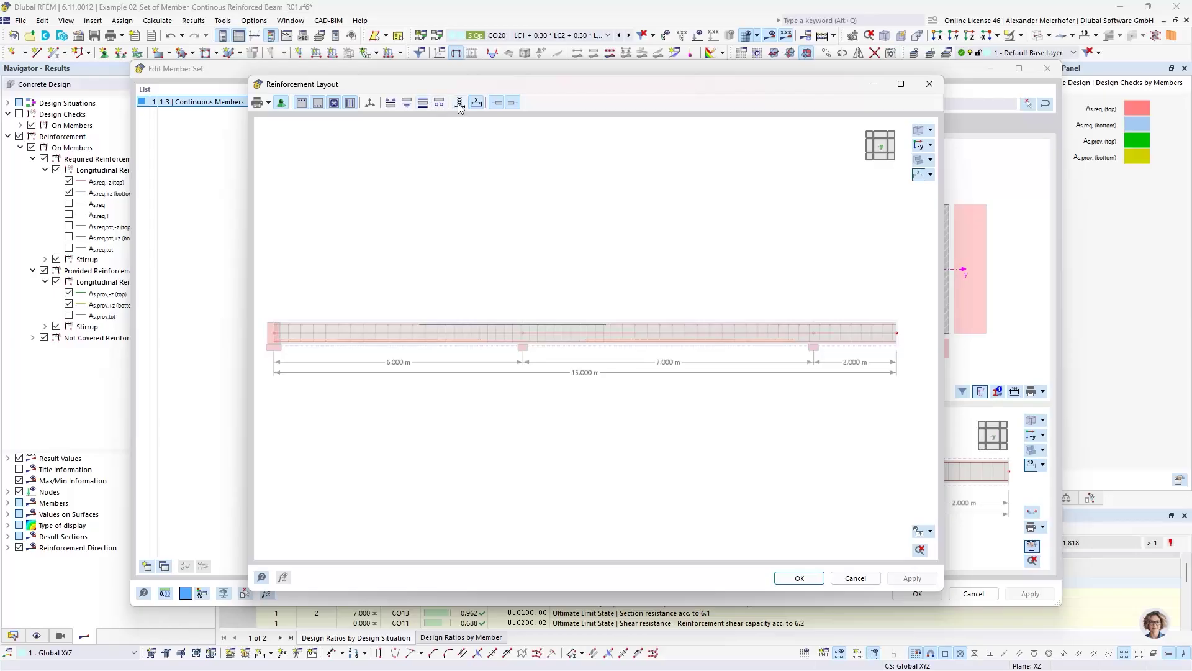
click(444, 103)
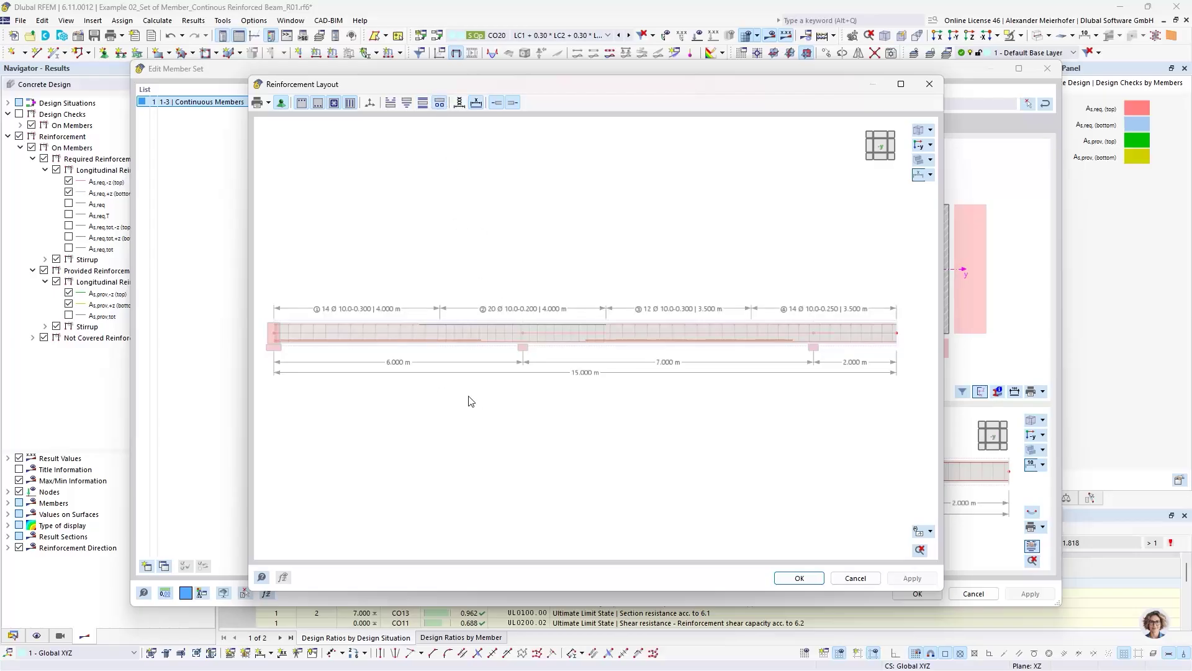
Save the stirrup graphic as a print template named "Shear Reinforcment - Members", and leave the reinforcement layout and the member set editing.
click(931, 531)
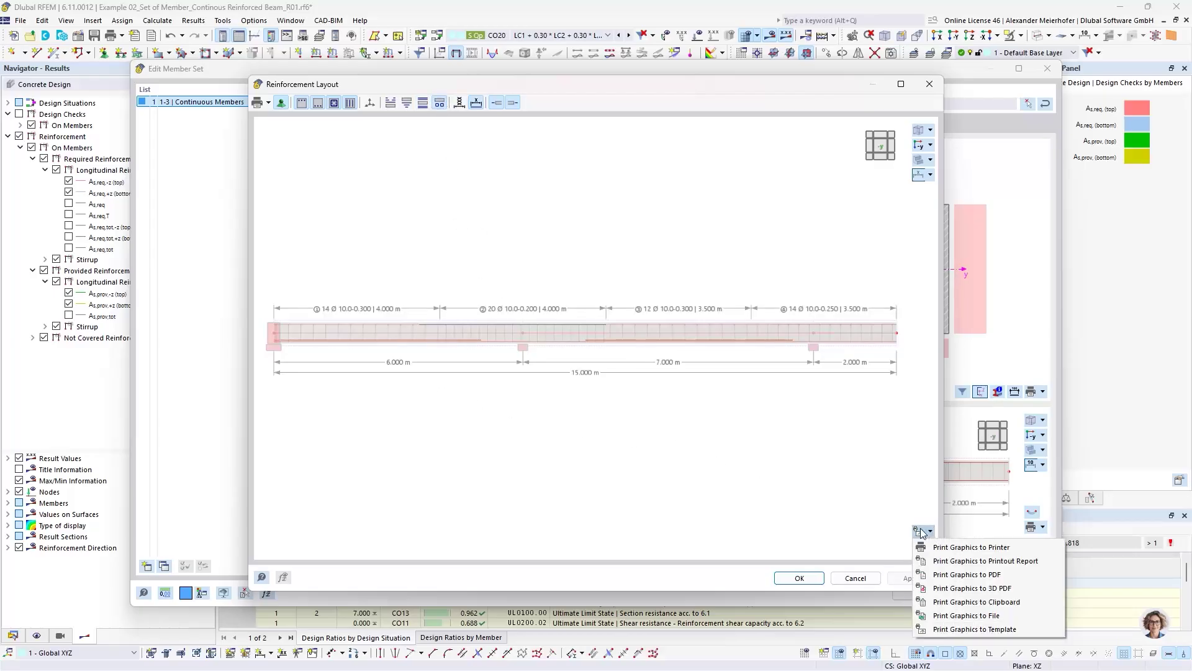
click(921, 529)
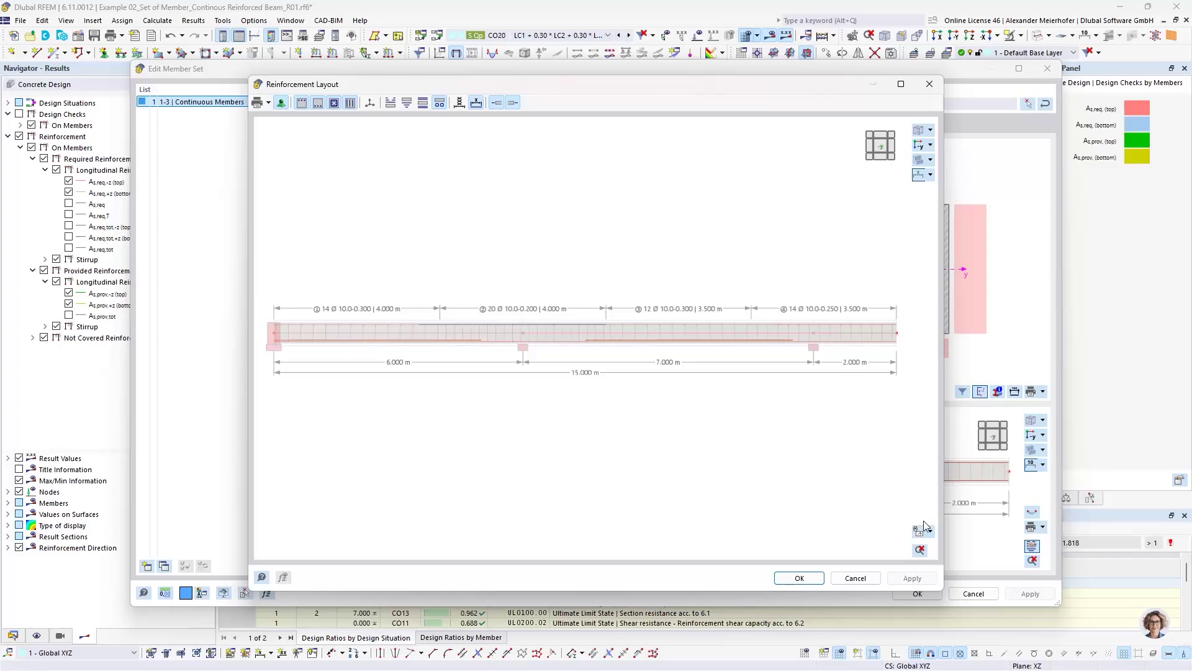
click(919, 531)
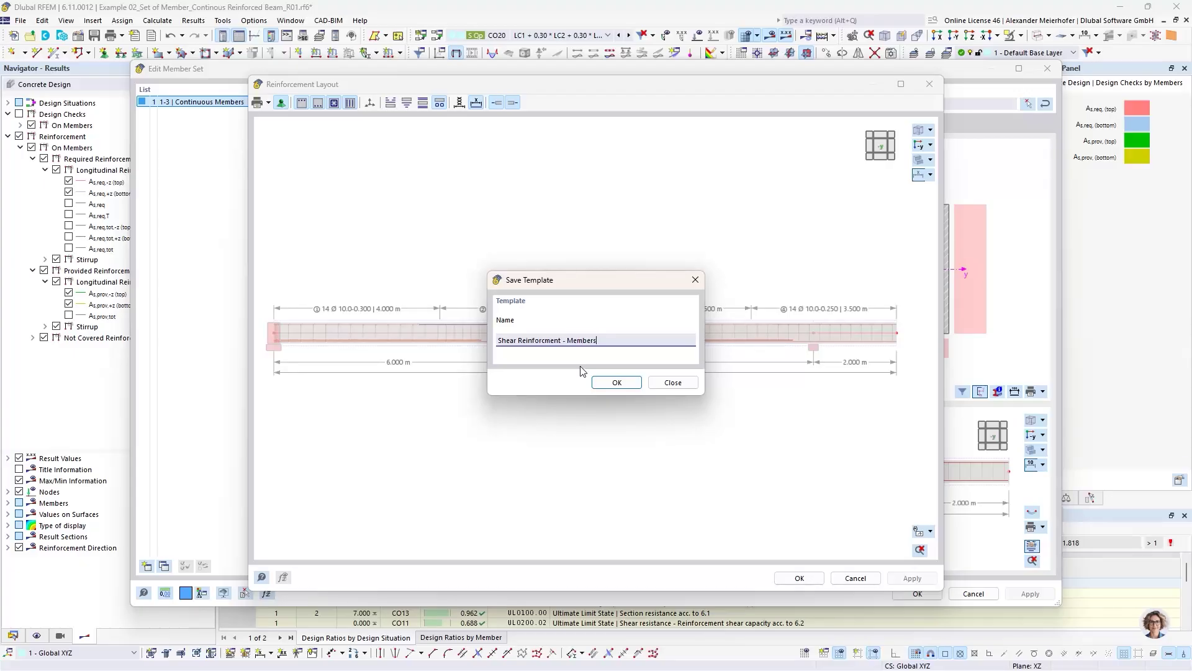
click(617, 382)
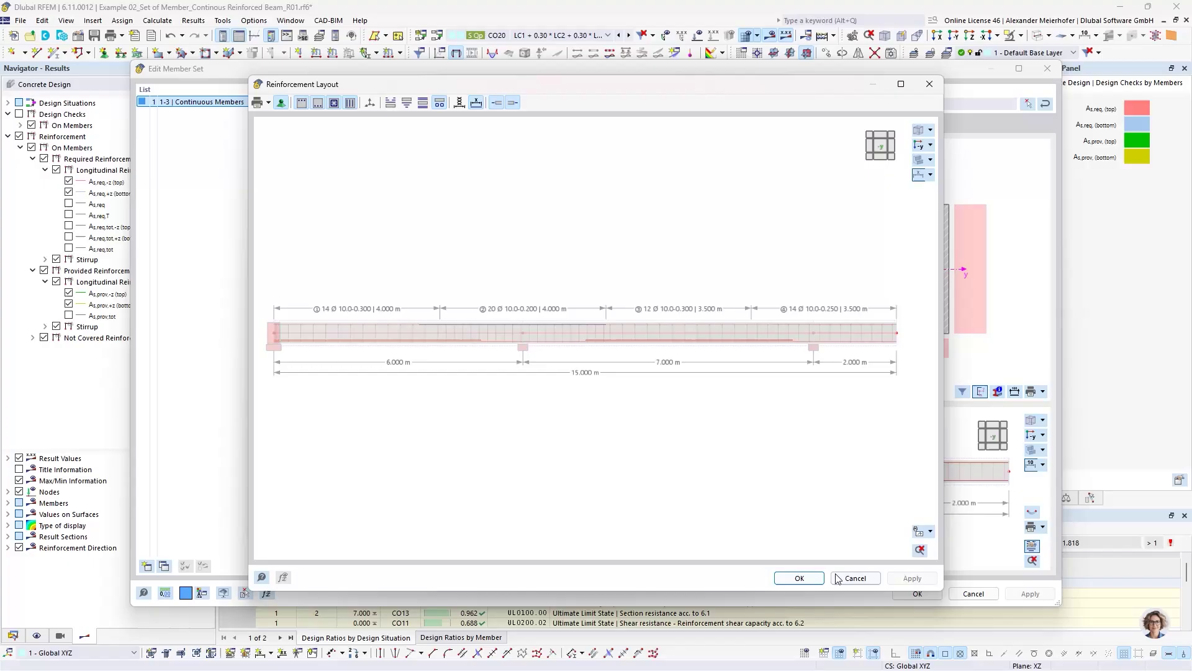
click(798, 577)
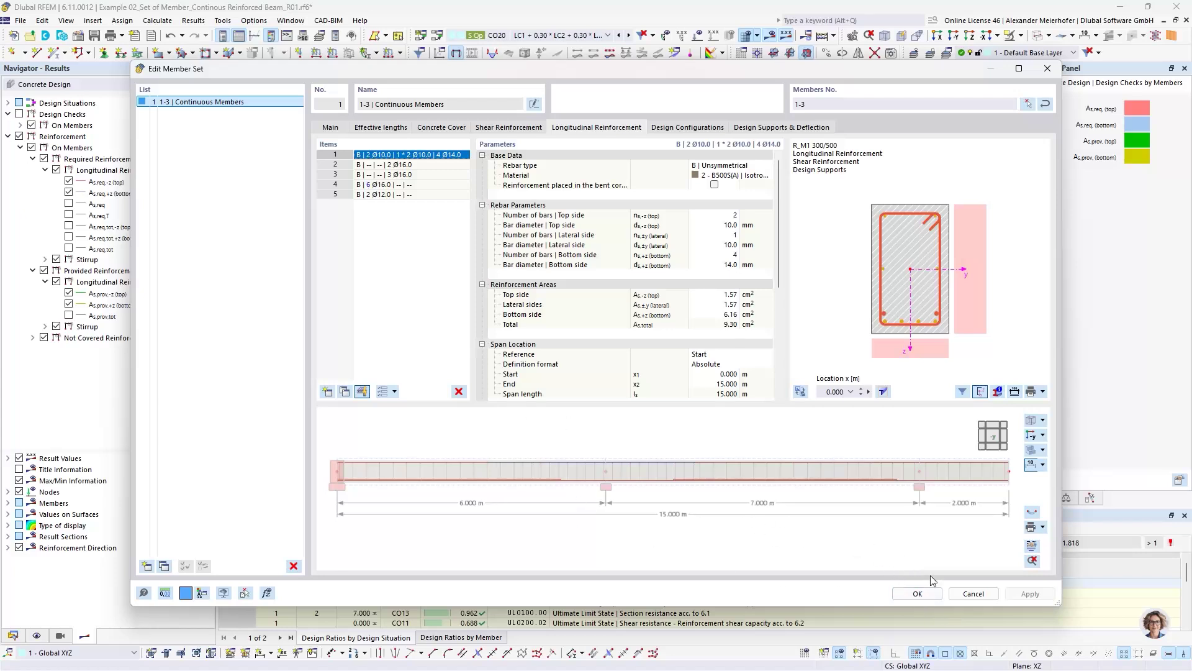
click(988, 596)
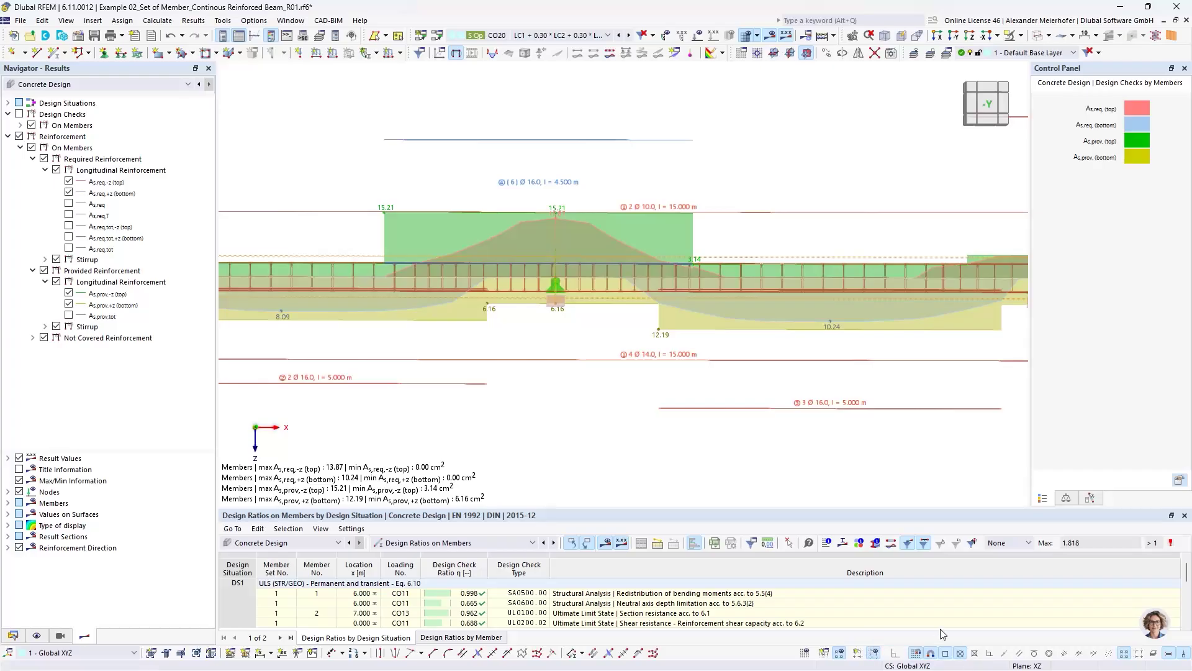
Examine the member design parameters of the Default ultimate configuration in the concrete design input data, down to the fiber concrete settings, without changing them.
scroll(683, 382, down, 1)
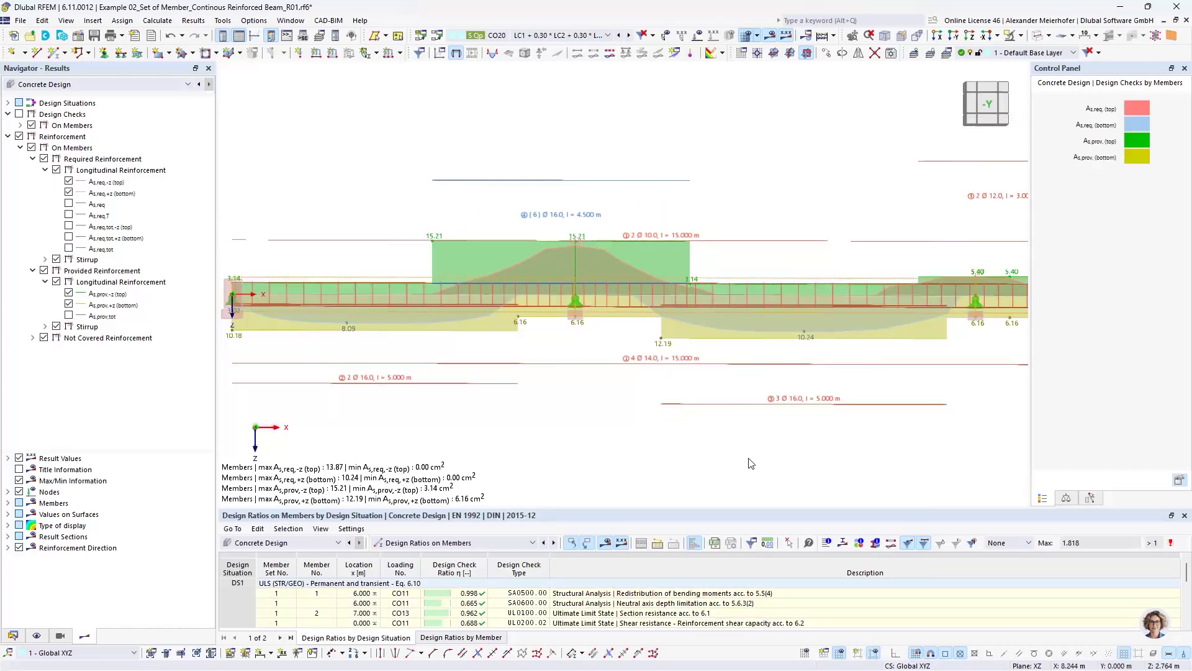
scroll(745, 341, down, 2)
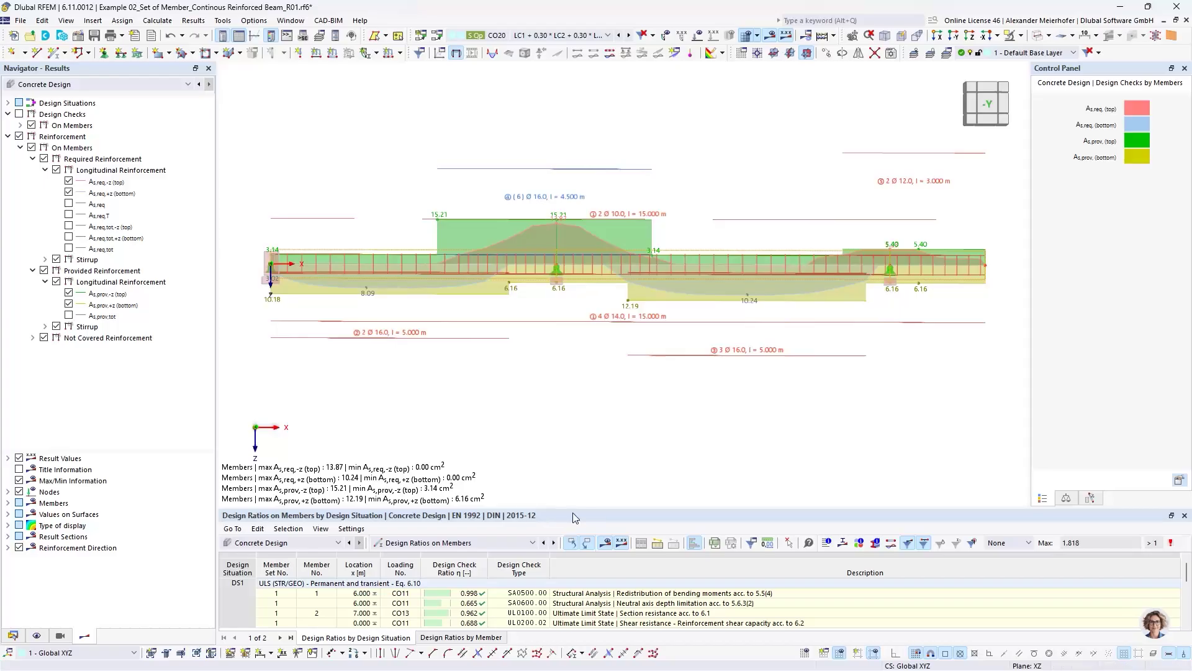
drag(587, 506, 600, 473)
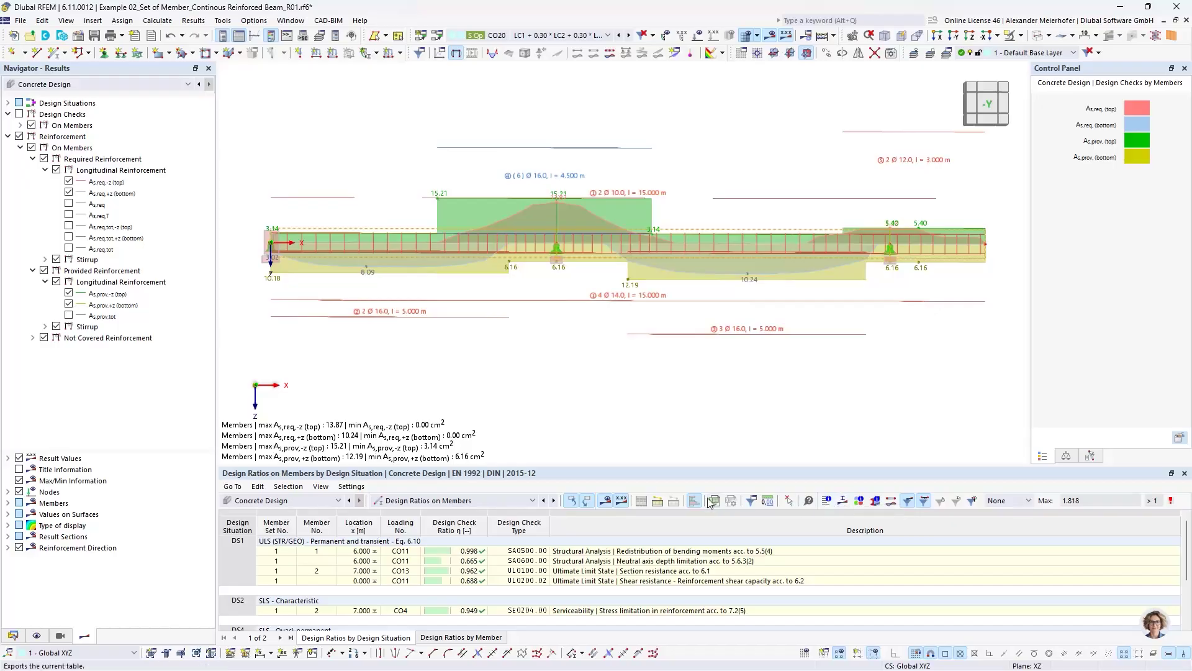
click(475, 501)
click(458, 512)
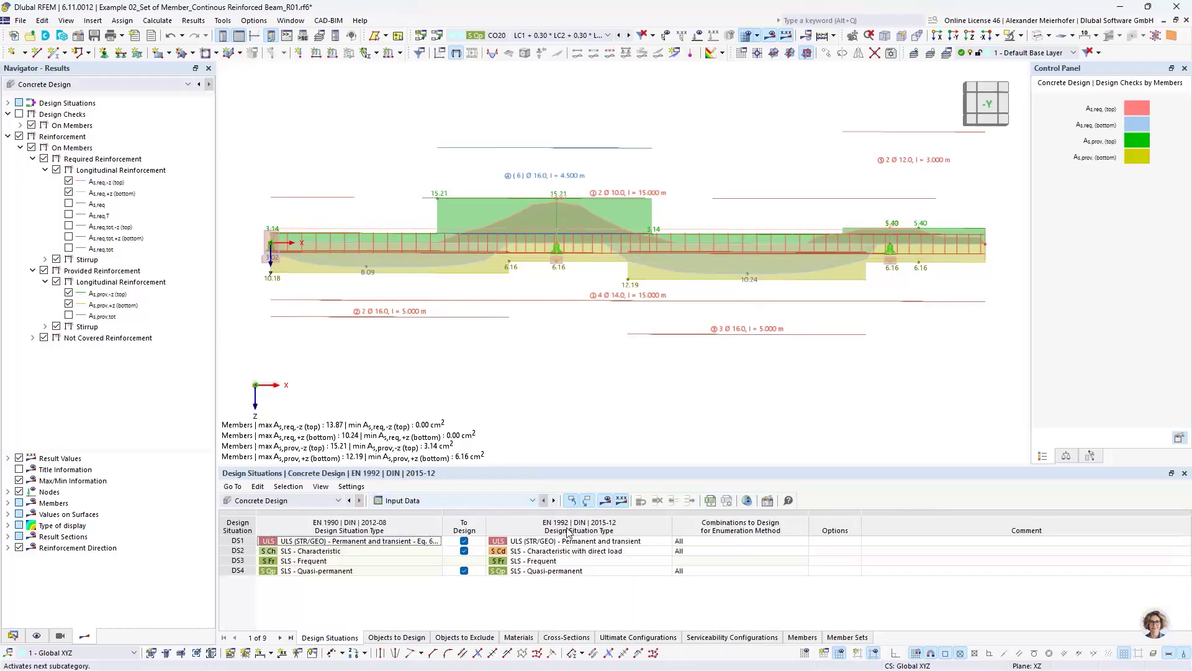
click(634, 639)
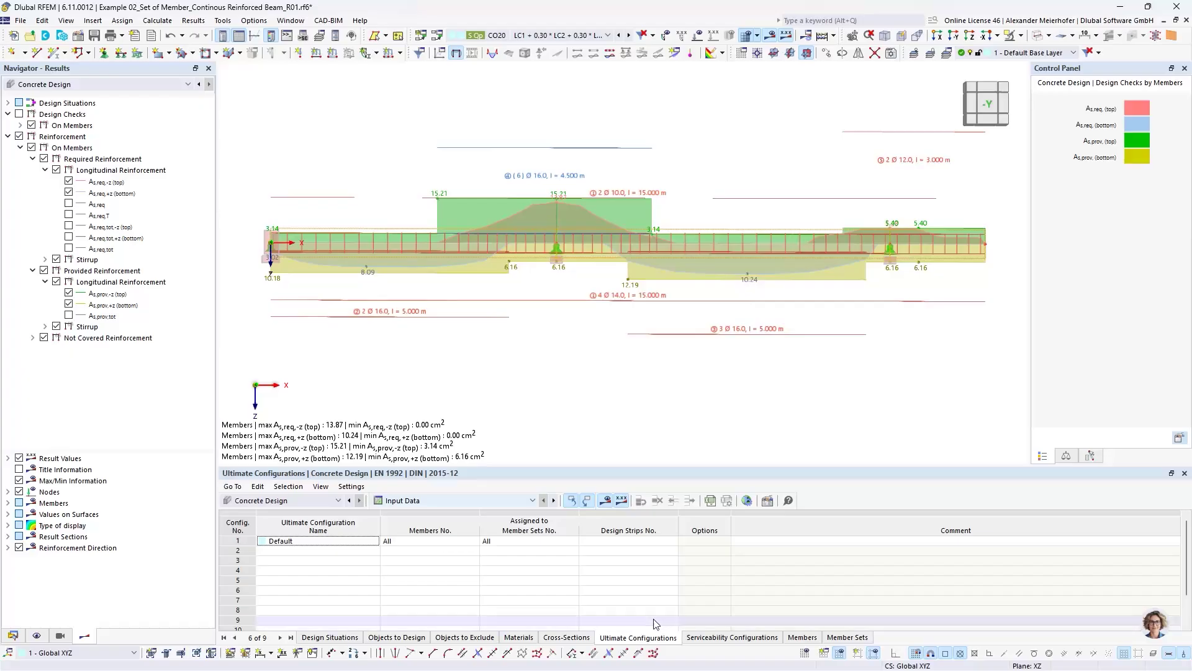
click(768, 502)
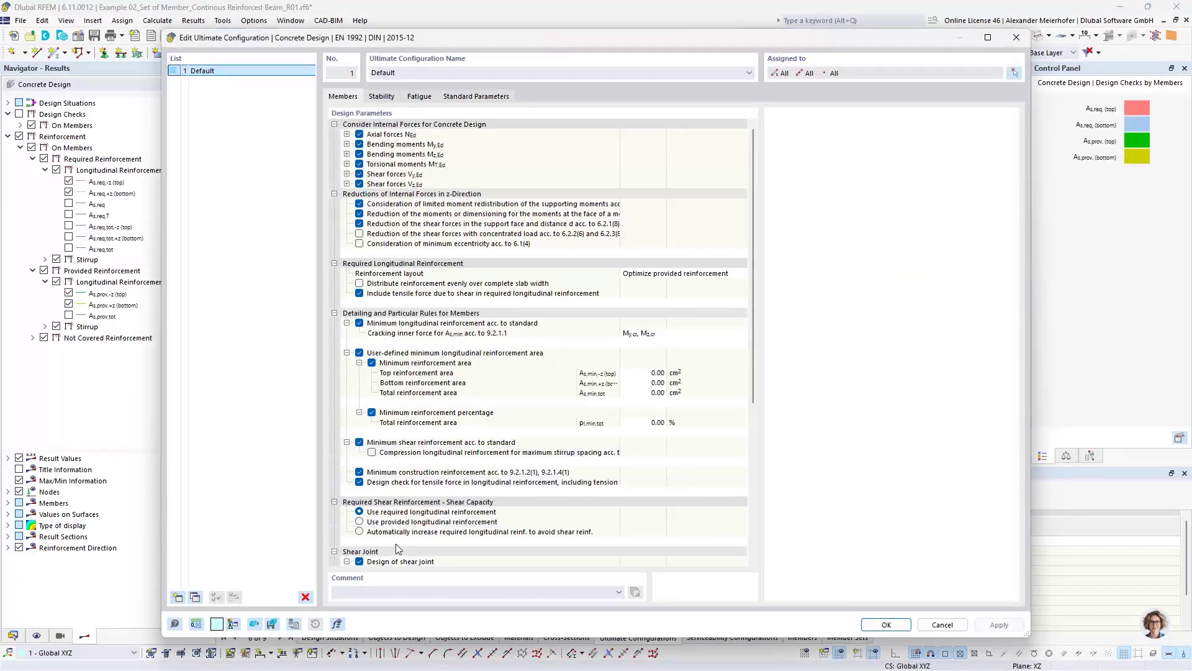
scroll(398, 539, down, 3)
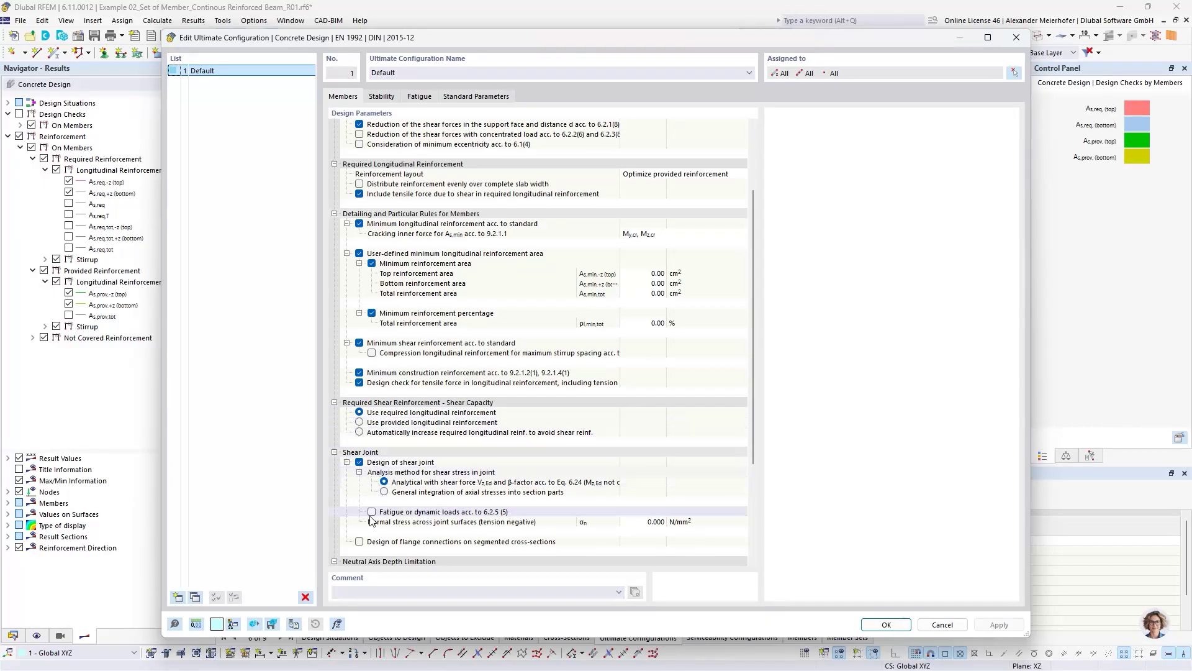
scroll(362, 521, down, 3)
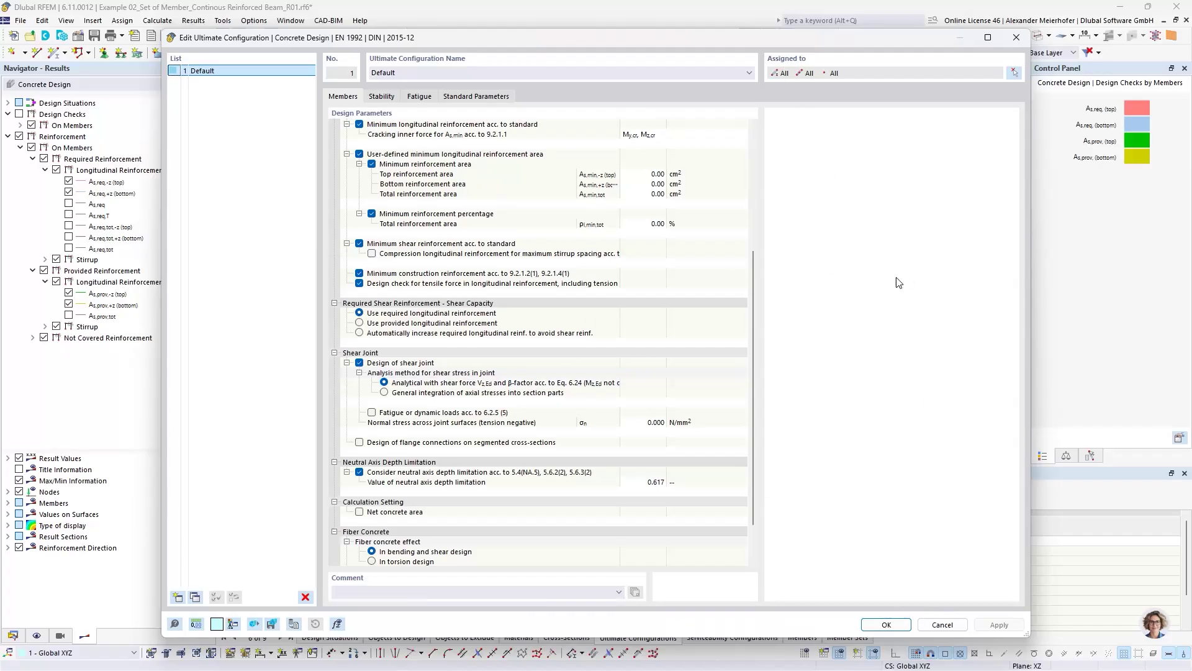
click(943, 624)
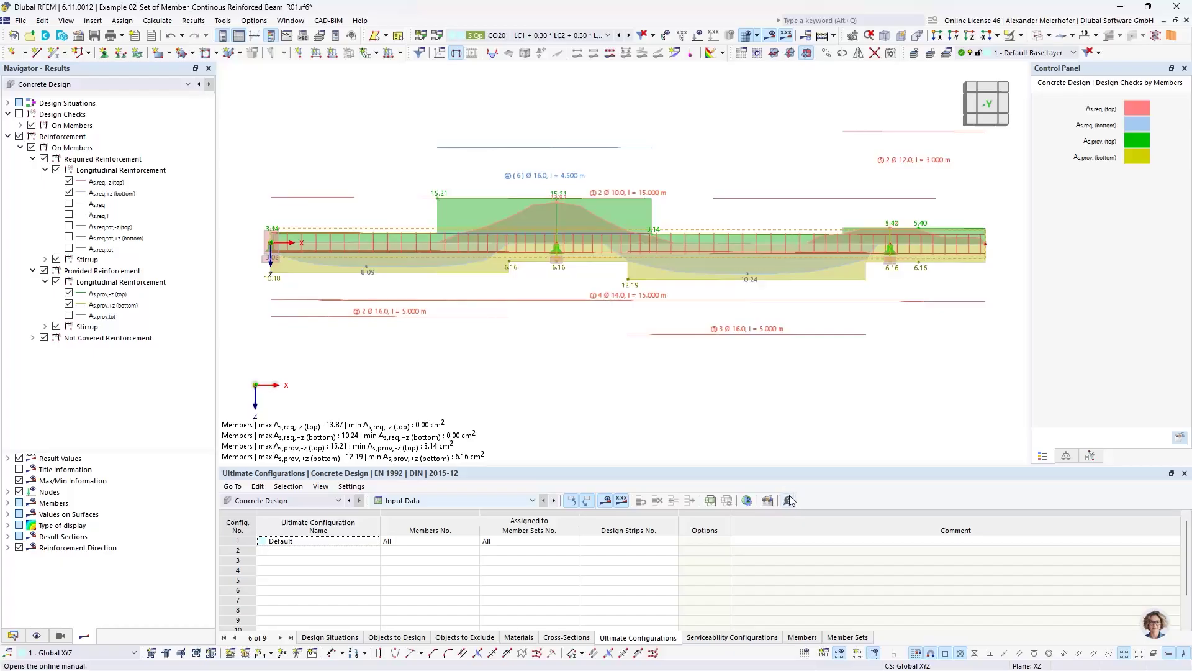
Switch the table back to the design ratios on members and open the details of the section resistance check UL0100 for member 2.
click(417, 500)
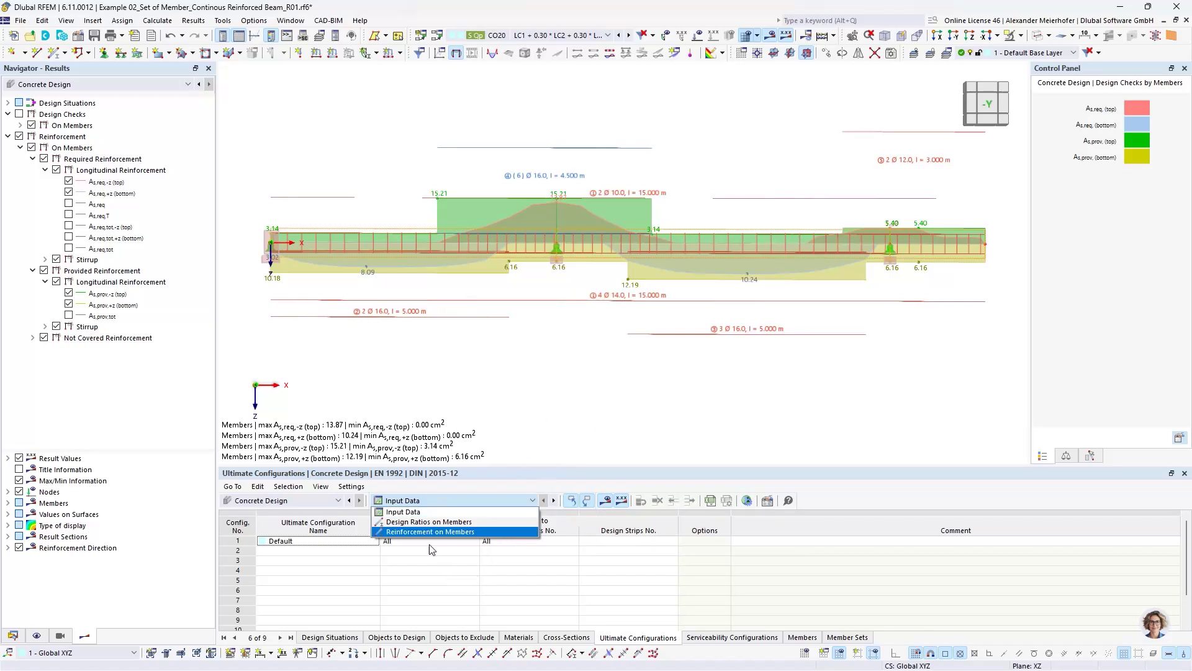
click(405, 523)
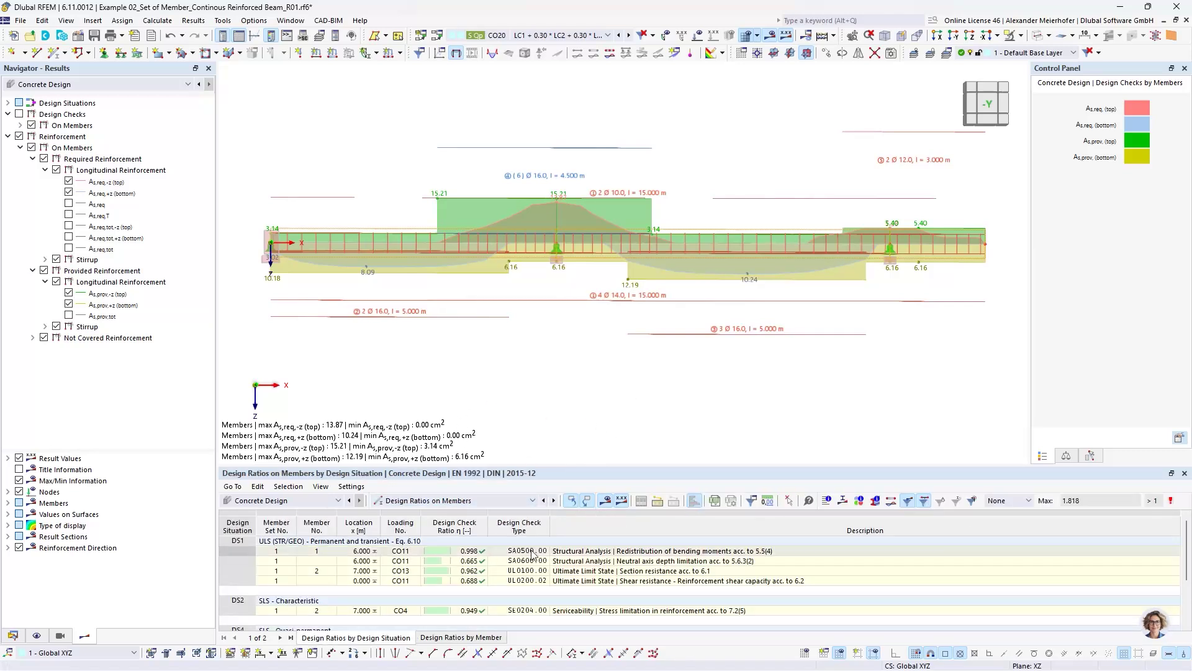
click(522, 582)
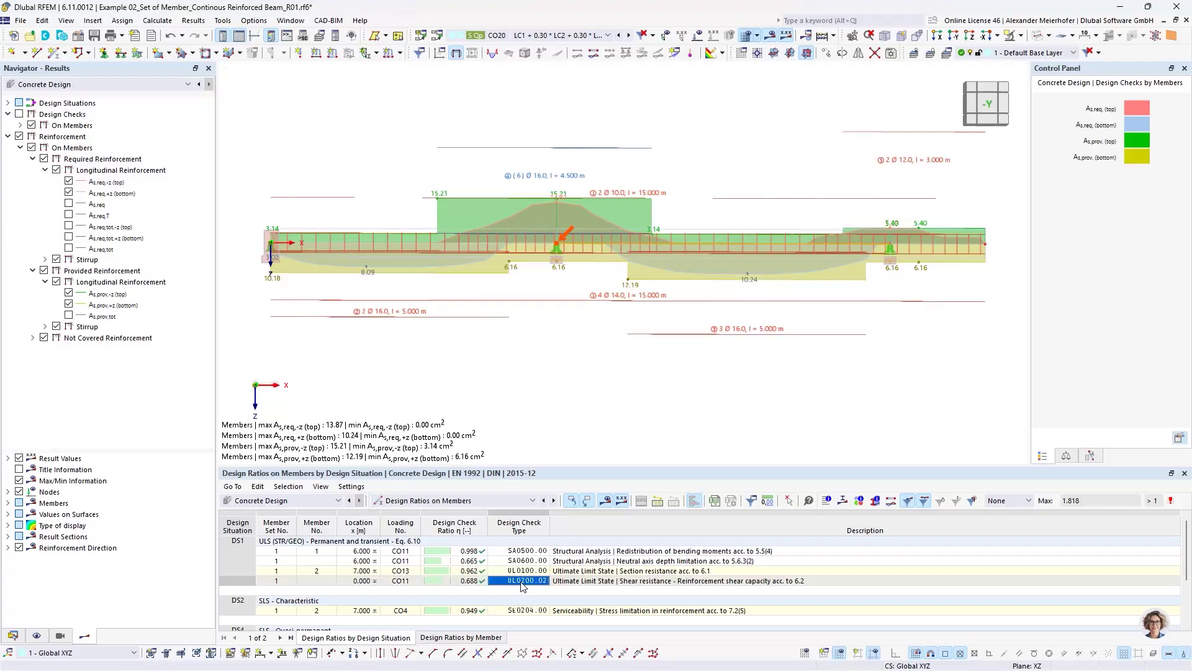
click(525, 572)
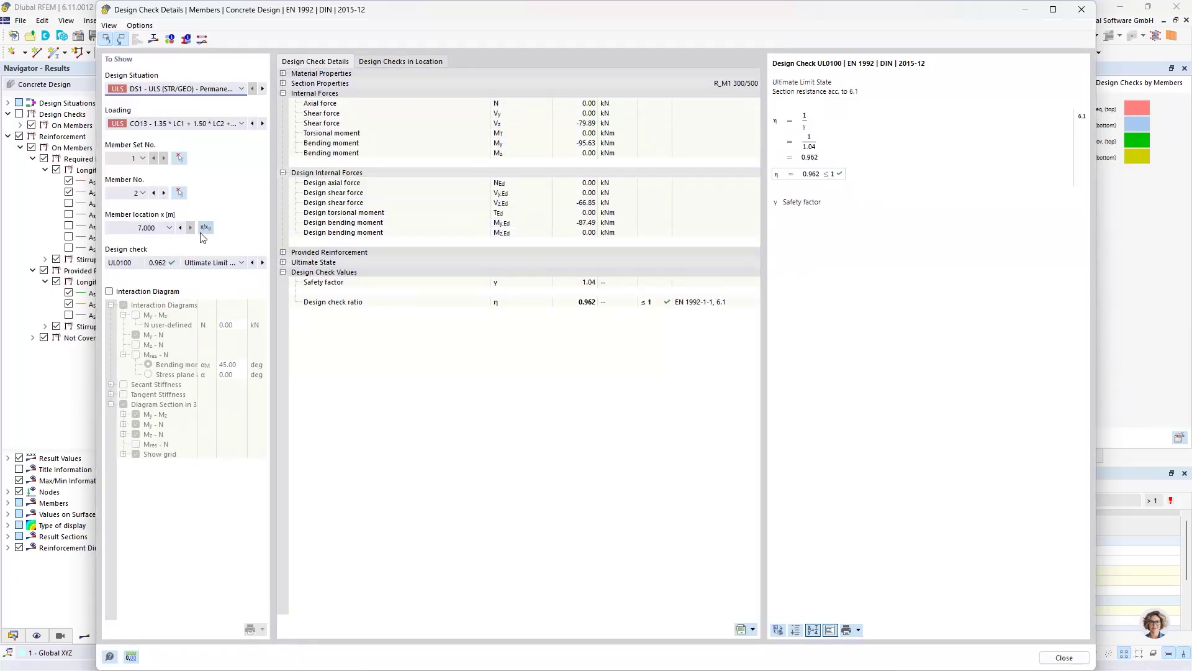
Activate the interaction diagram for the section resistance check and display it, giving the 3D My-Mz-N diagram more room.
click(109, 291)
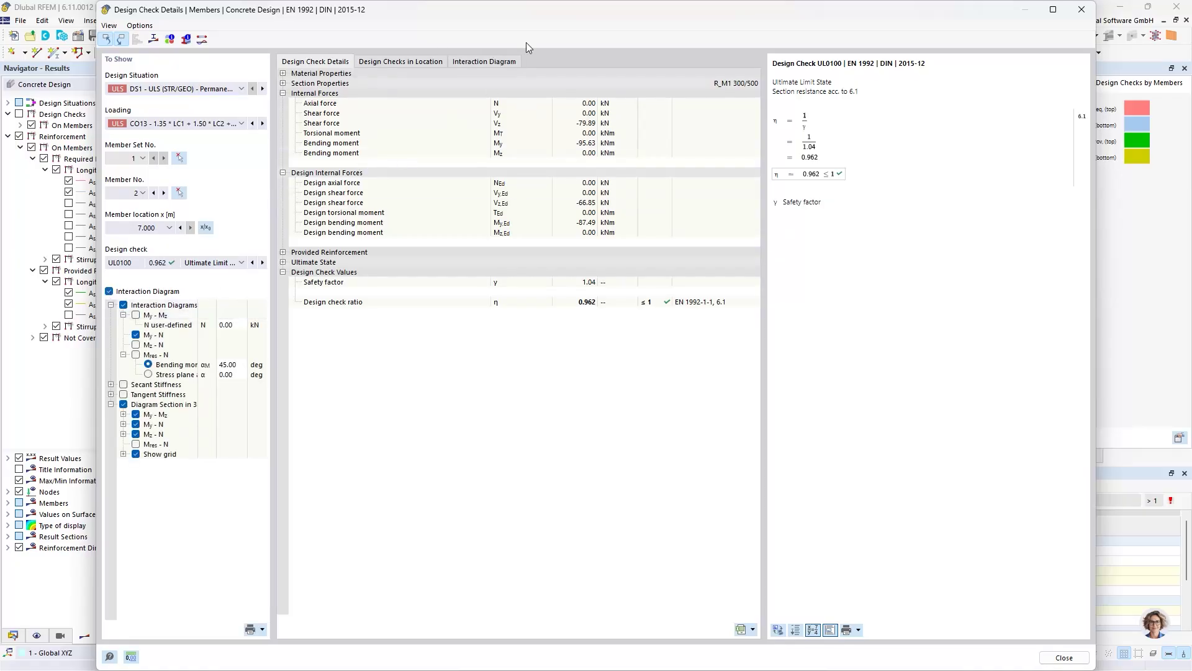
click(484, 61)
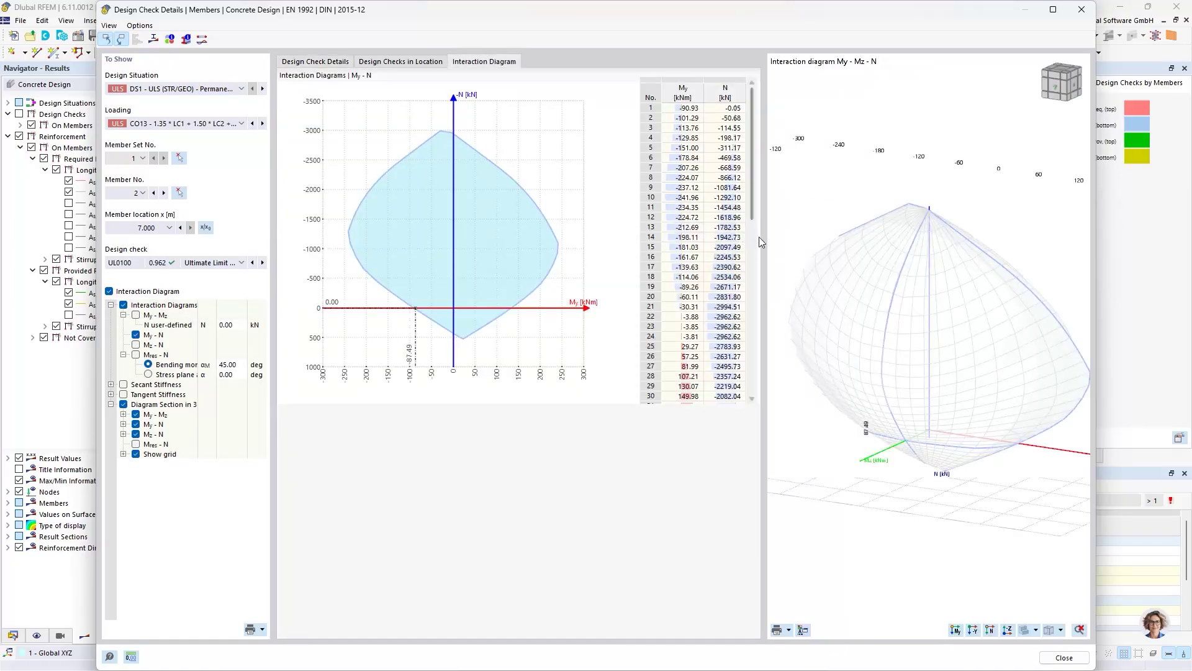
drag(763, 239, 726, 243)
scroll(876, 258, down, 1)
middle_drag(876, 258, 851, 246)
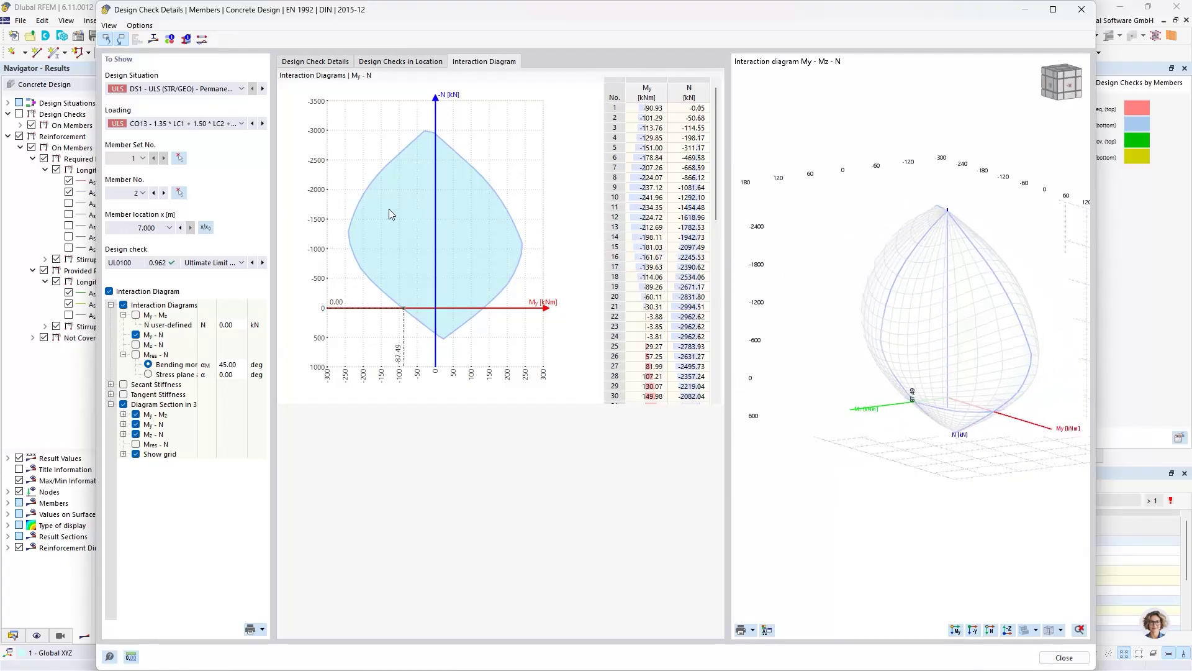
Add the My-Mz and Mres-N interaction diagrams to the display alongside the My-N diagram.
click(135, 315)
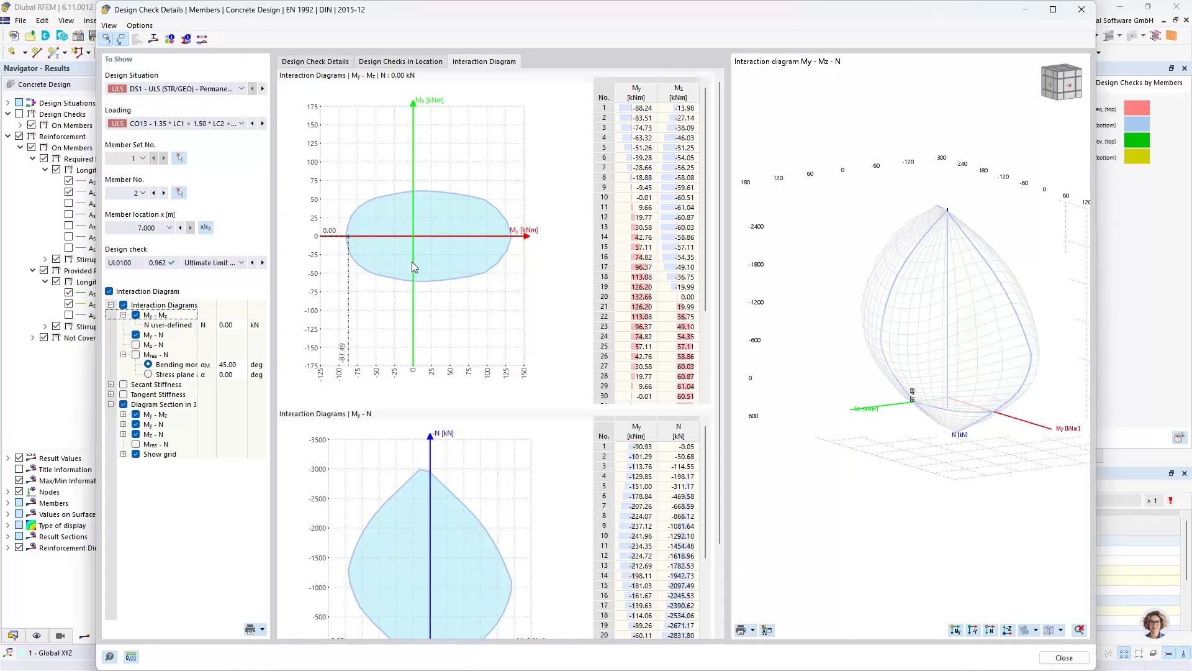
scroll(462, 277, down, 3)
scroll(478, 257, up, 3)
click(312, 64)
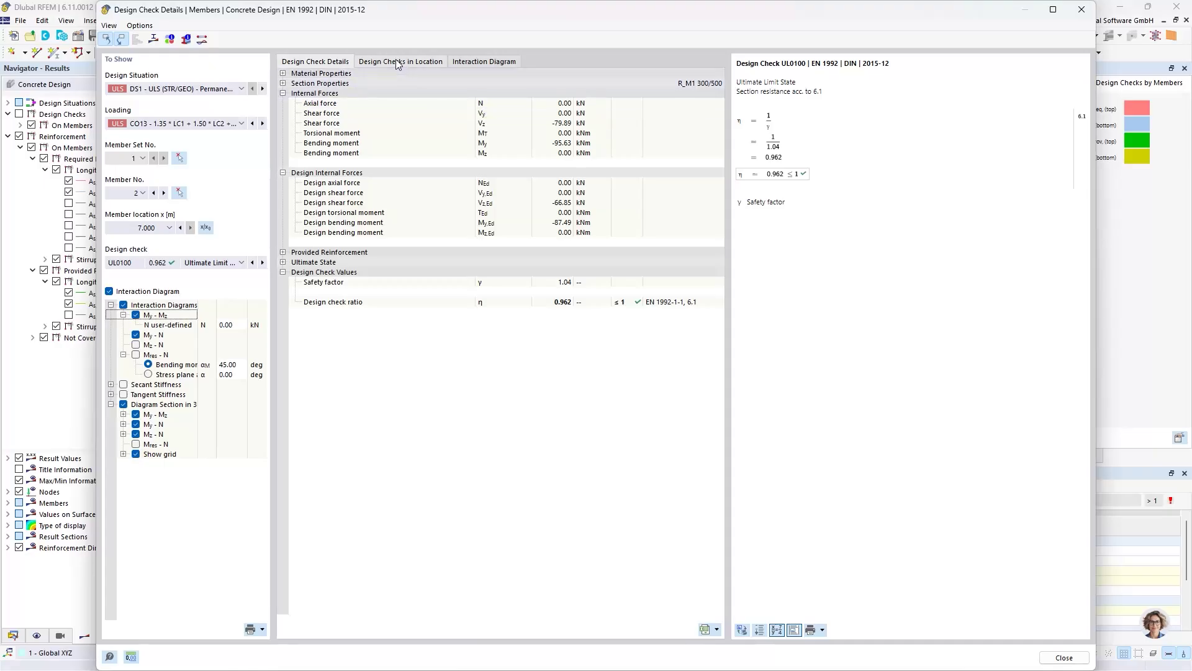
click(487, 62)
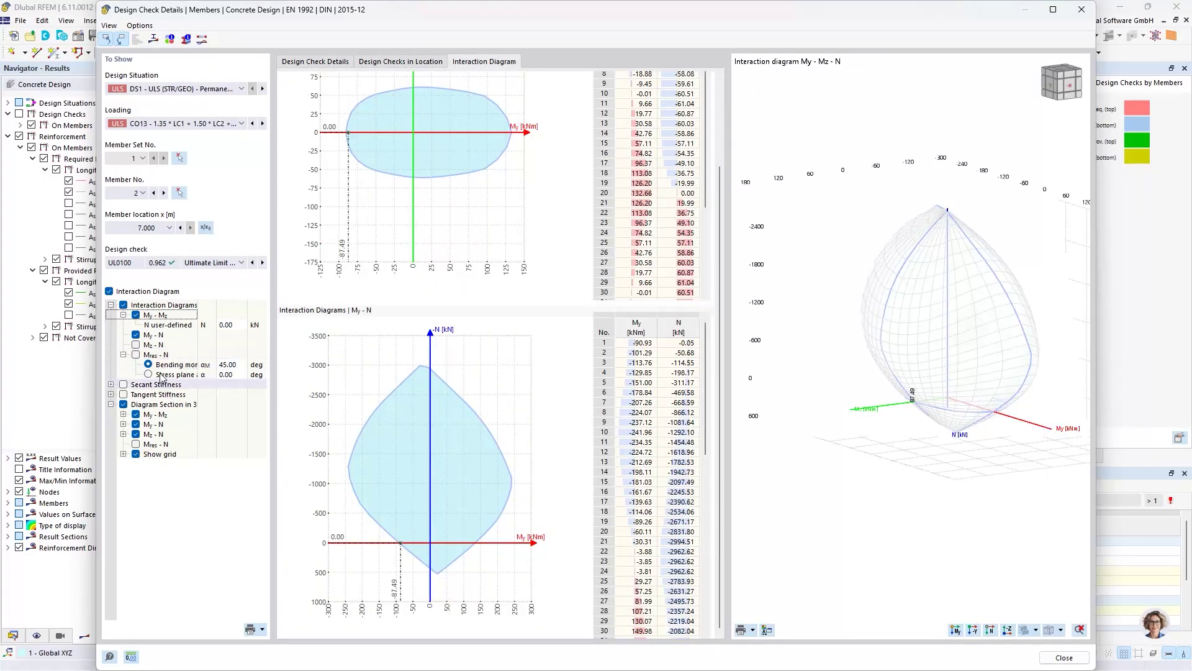
click(136, 355)
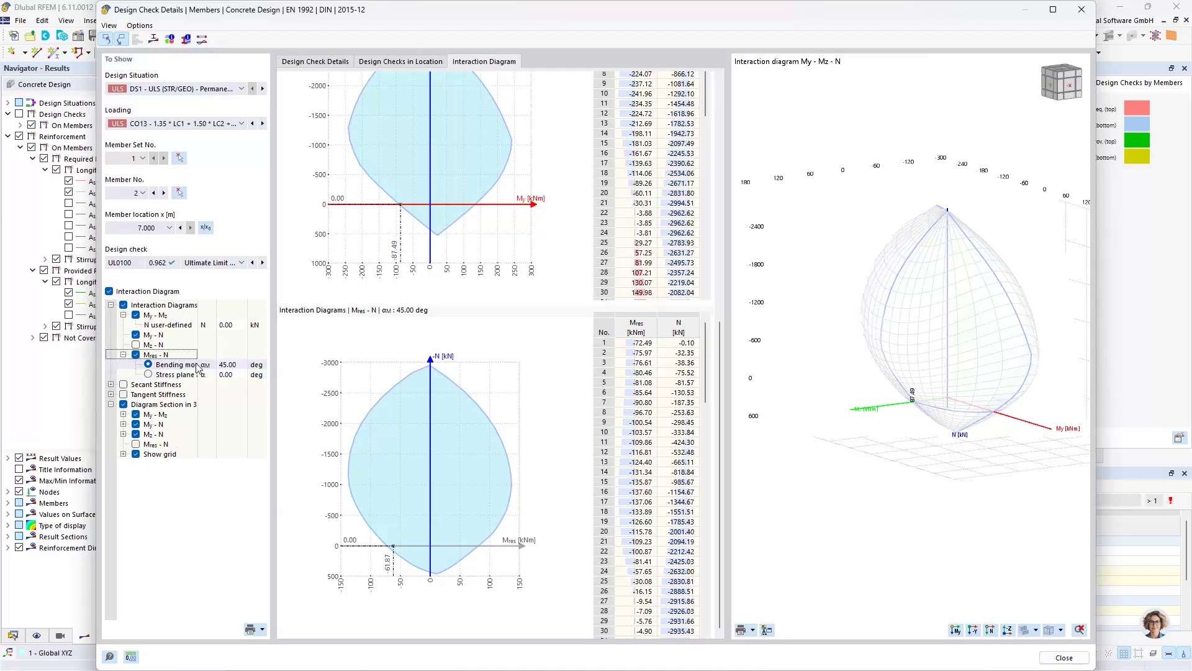
drag(198, 360, 204, 360)
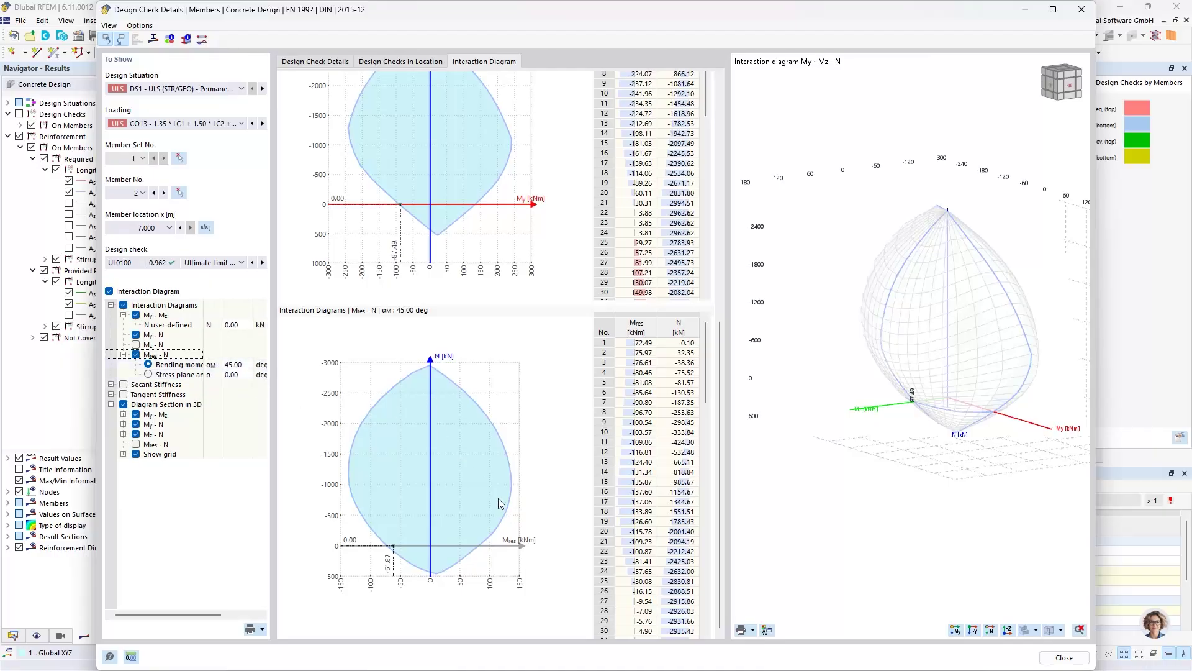
Activate the secant stiffness diagrams and examine the curvature-moment and curvature-stiffness curves.
click(123, 384)
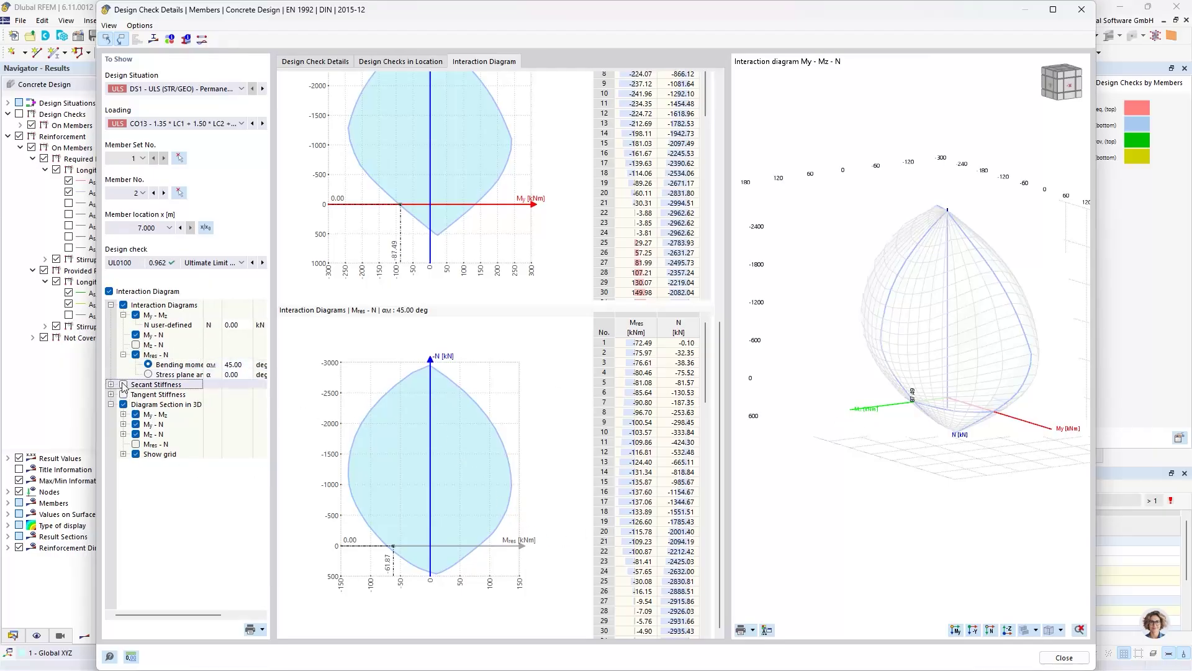
click(111, 384)
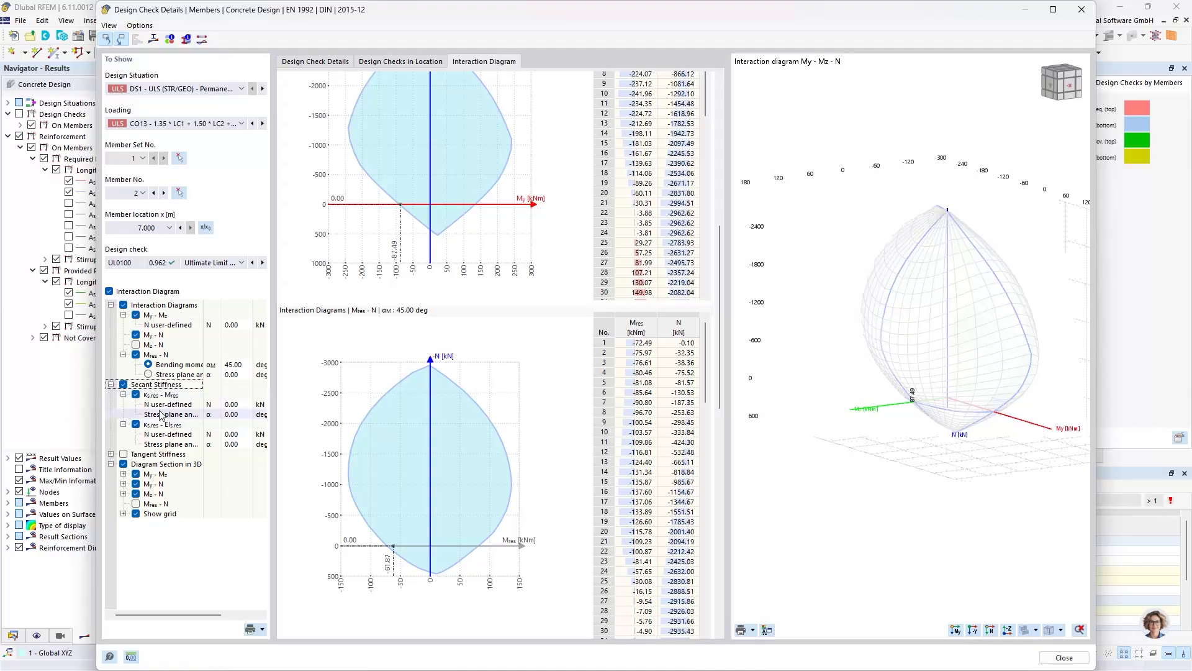
scroll(424, 451, down, 8)
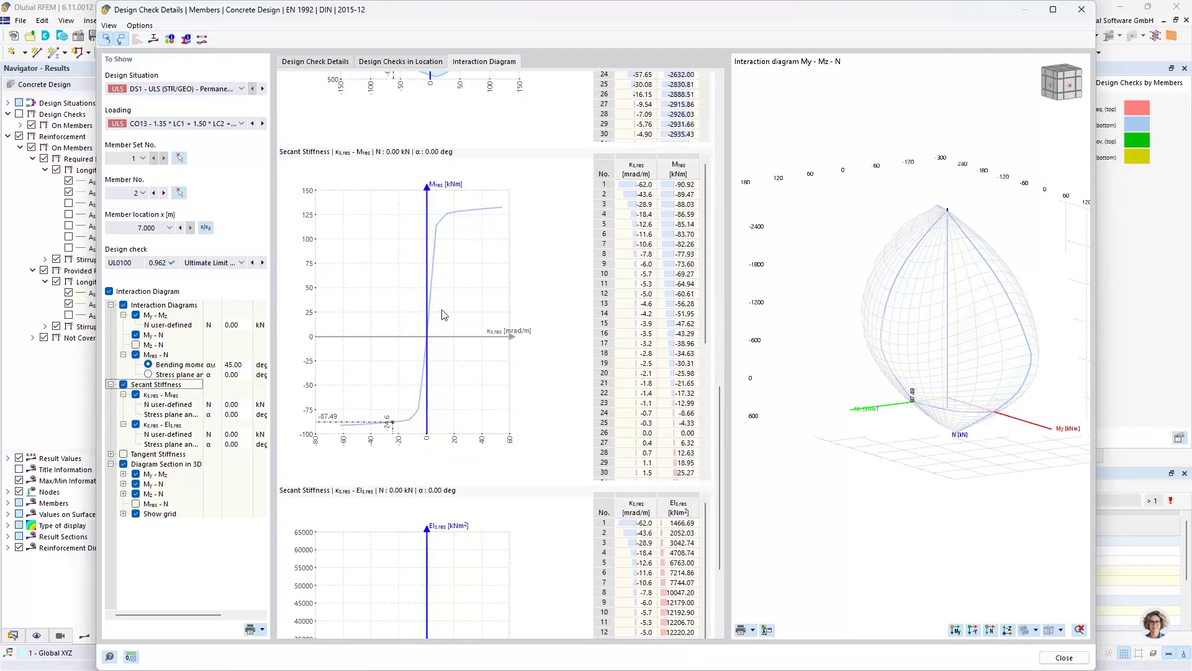
scroll(440, 379, down, 3)
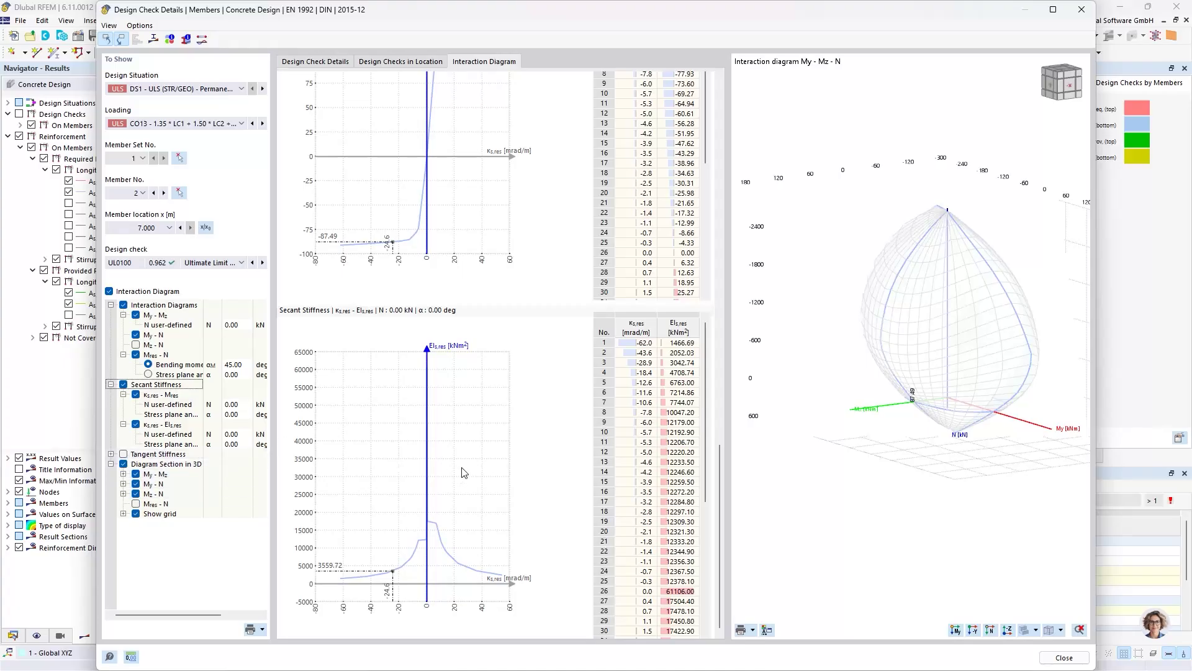
scroll(436, 457, up, 6)
scroll(417, 408, down, 2)
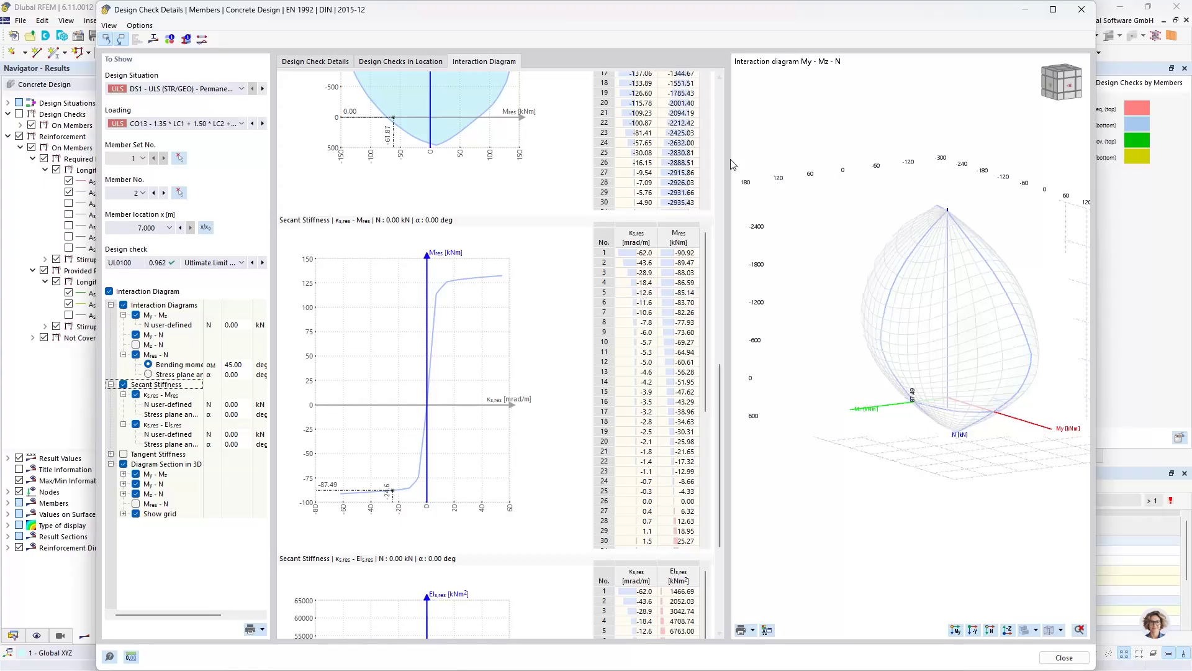
Review the secant stiffness diagrams down to the stiffness-over-curvature curve and return to the Mres-N interaction diagram.
scroll(640, 435, down, 5)
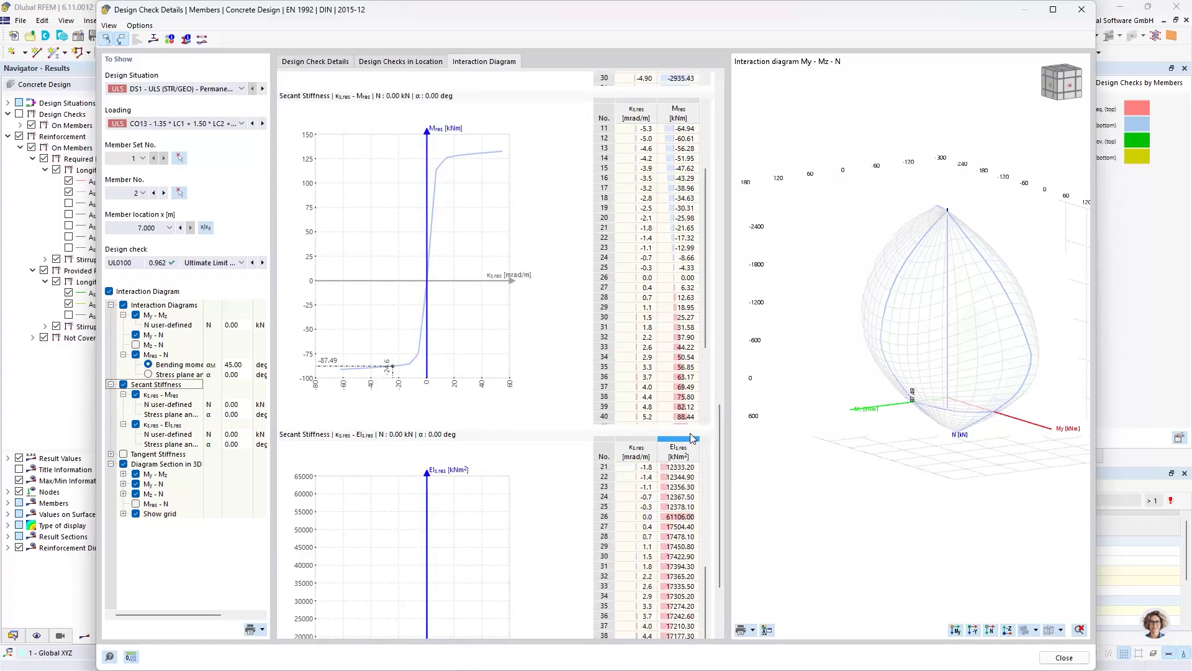
scroll(640, 518, down, 5)
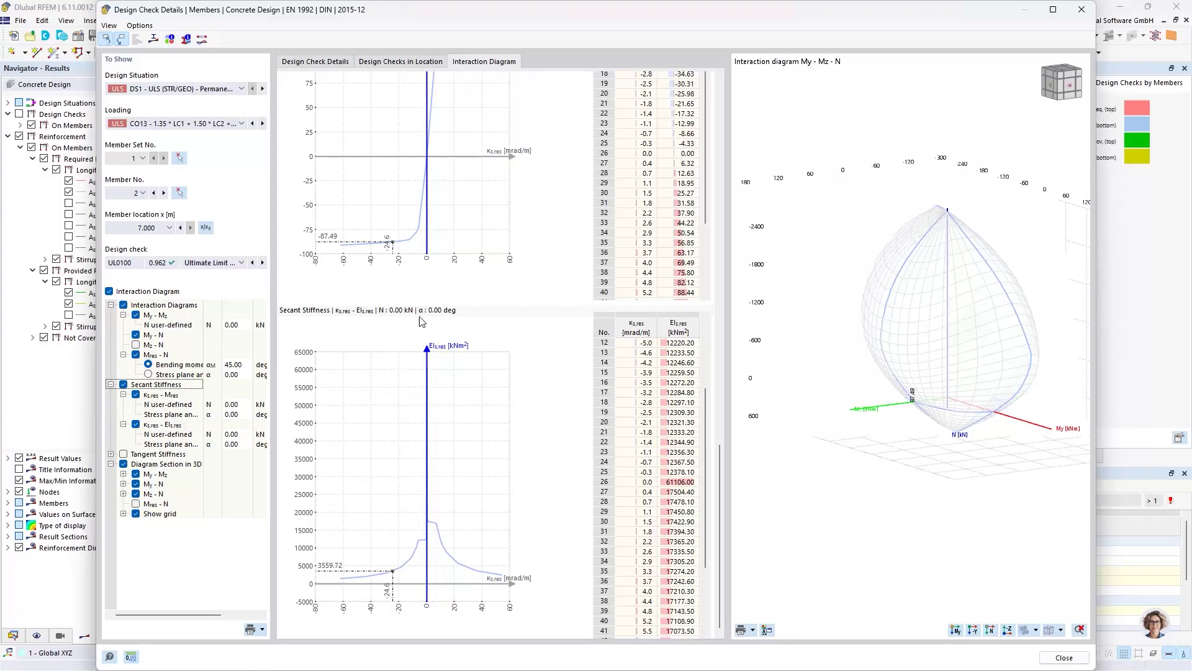
scroll(475, 284, up, 15)
scroll(421, 274, up, 10)
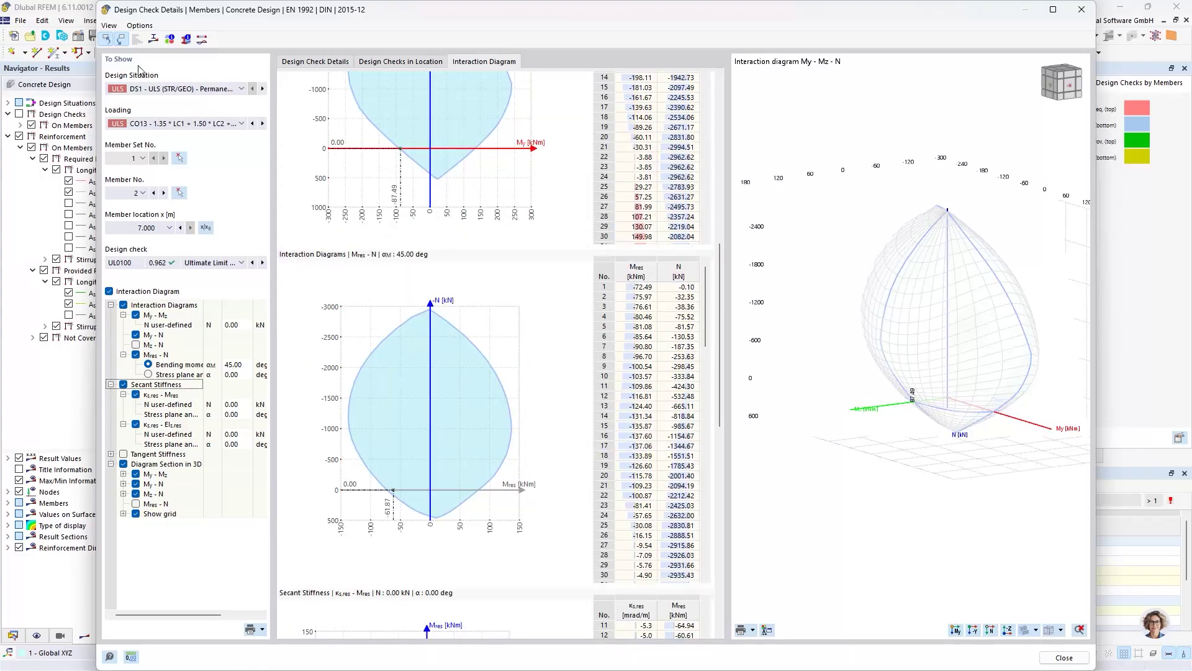
Display the provided reinforcement stresses in the section at x = 7.000 m of member 2, comparing the 3D and projected diagrams.
click(153, 39)
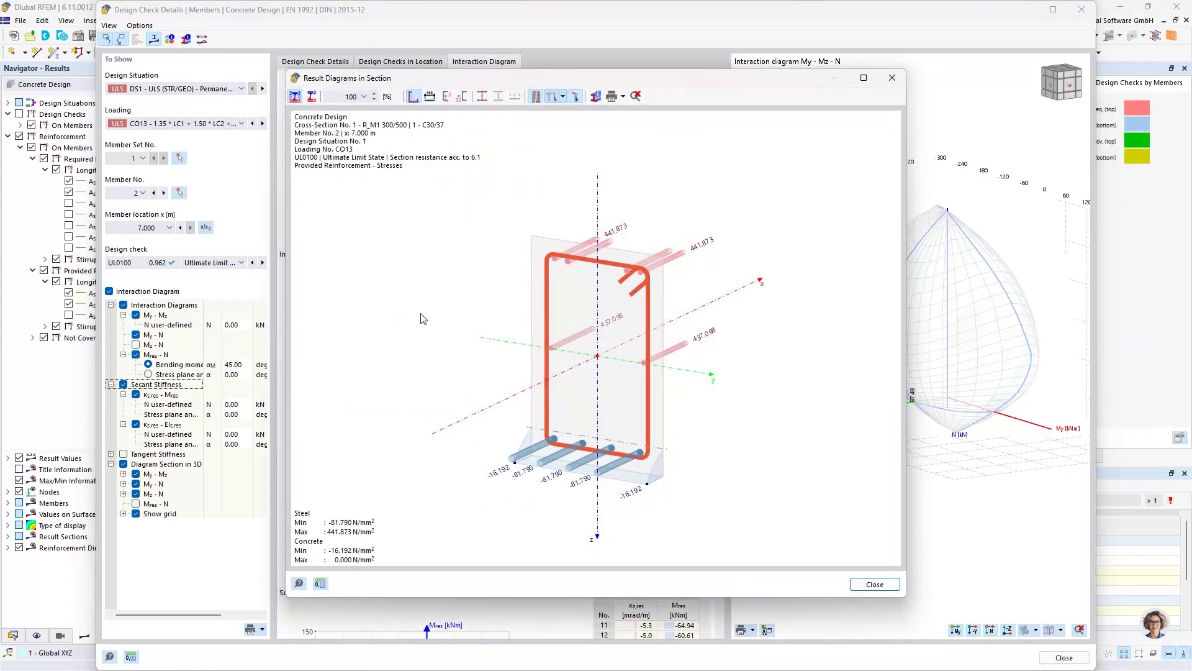
middle_drag(594, 316, 493, 291)
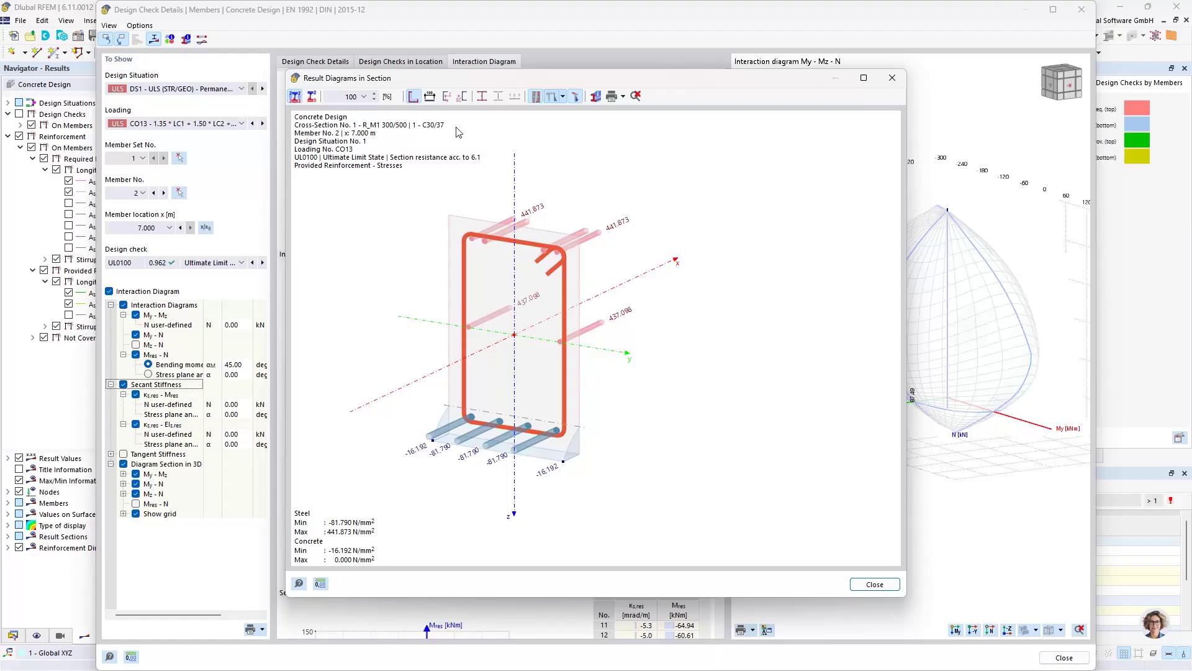
click(576, 97)
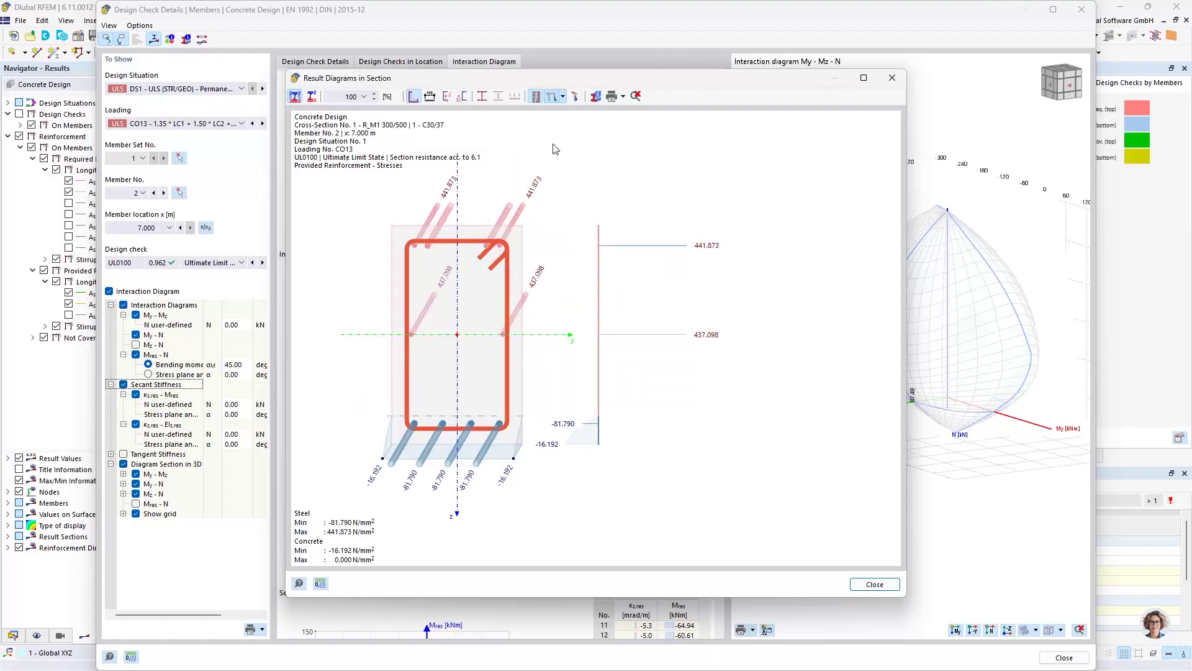
scroll(462, 114, up, 1)
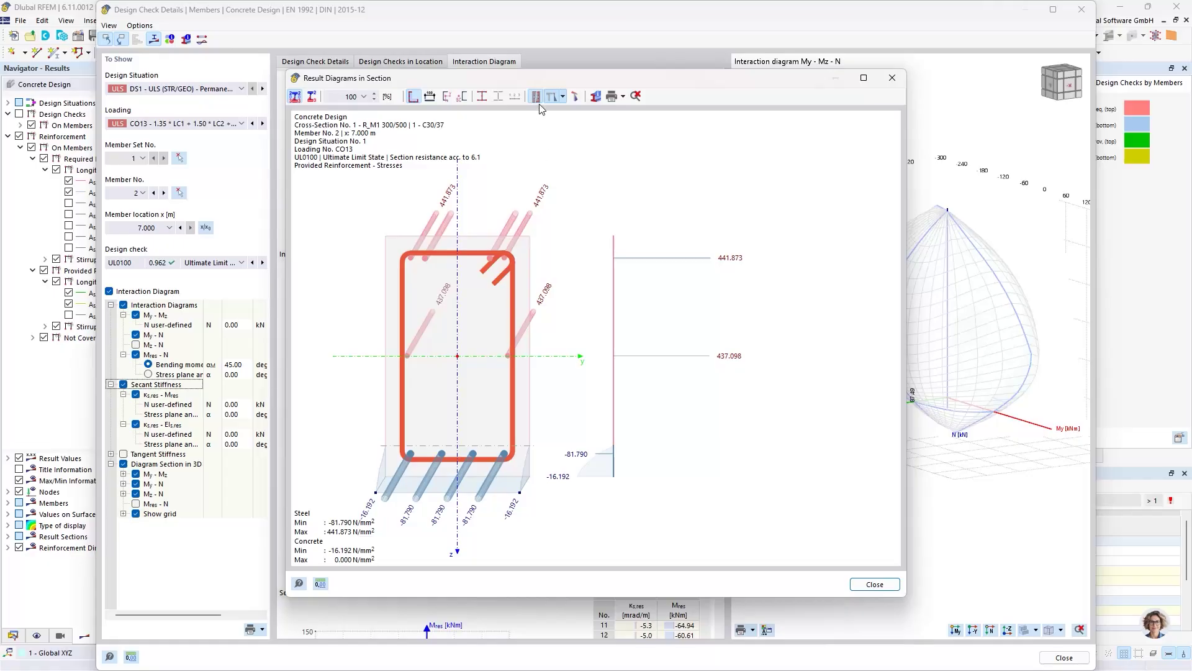
click(575, 97)
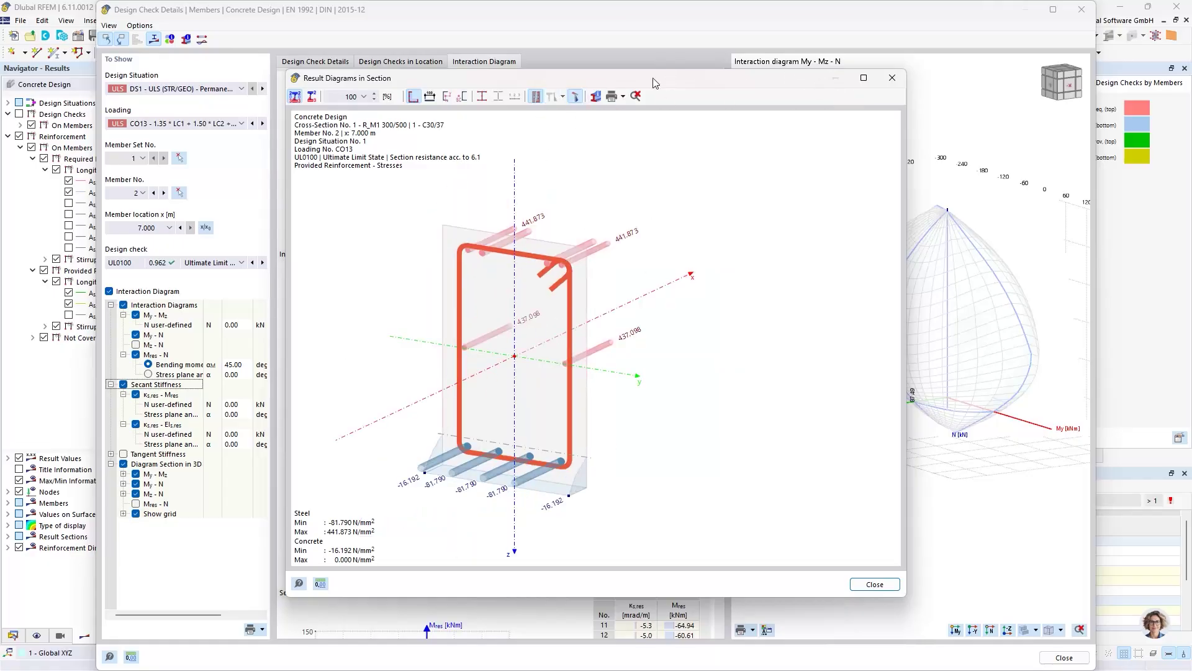
click(892, 77)
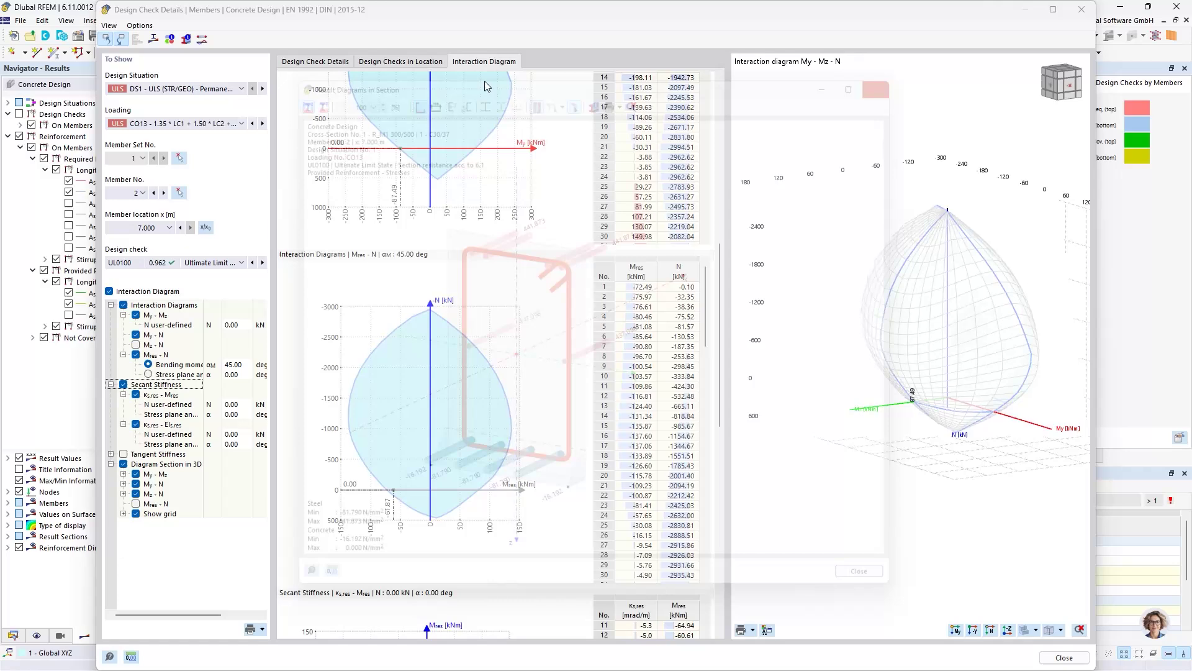
Expand the curvatures and state of strain under the provided reinforcement in the design check details and view the section's strain diagram.
click(316, 61)
click(283, 252)
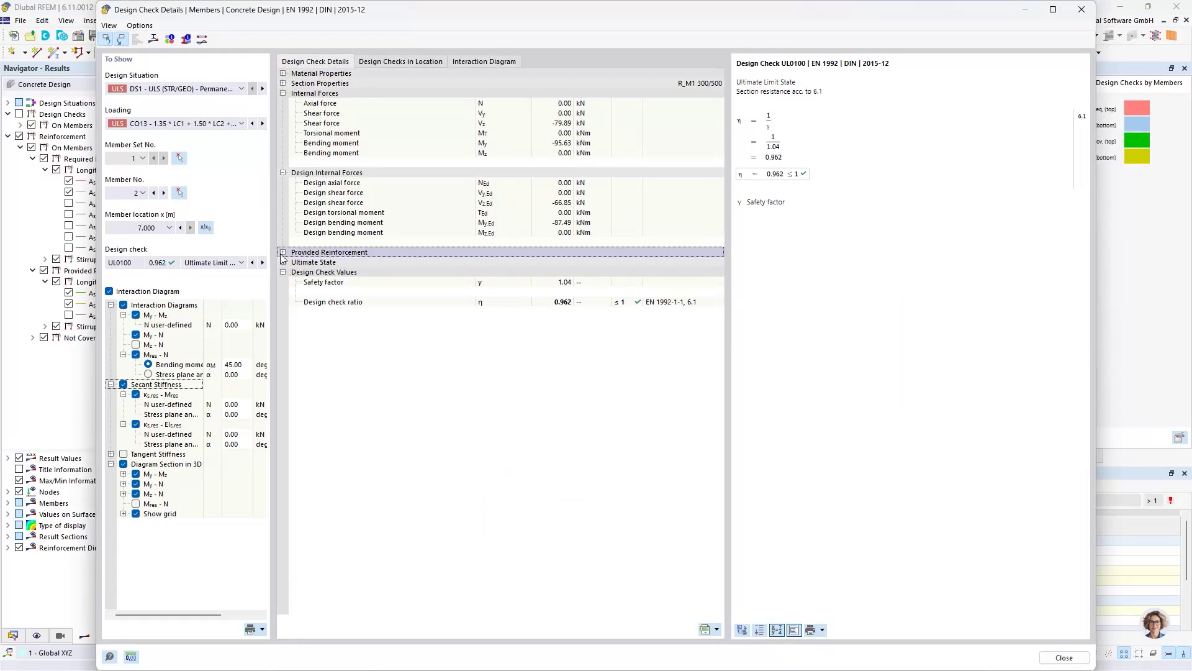
click(326, 352)
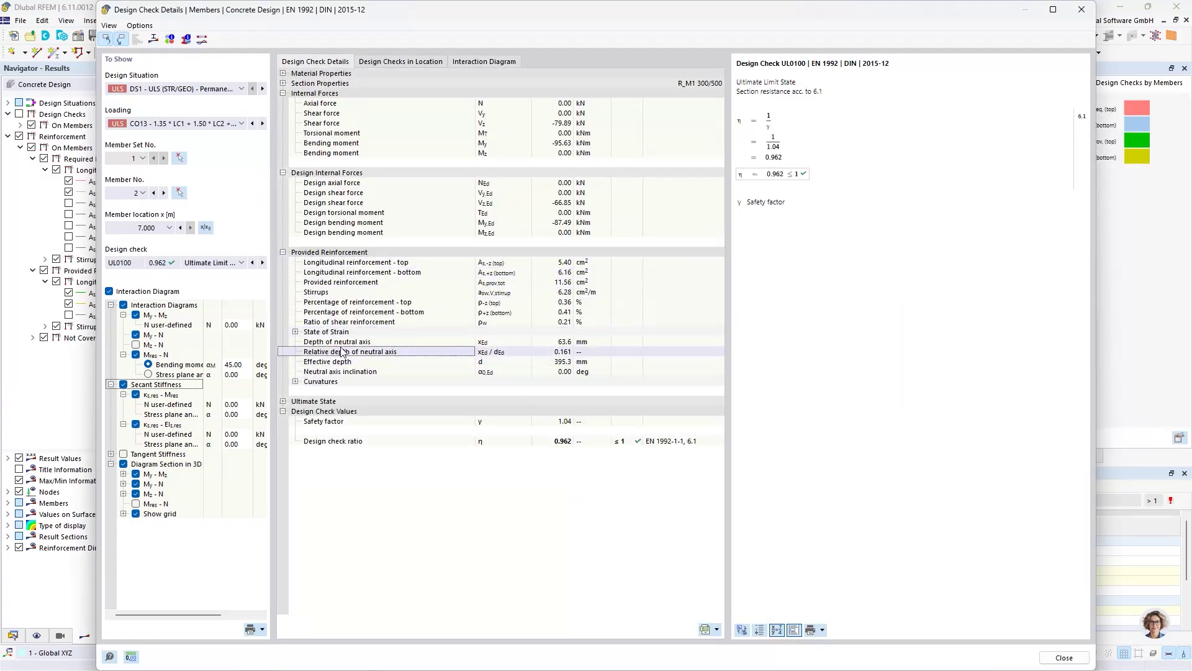
click(296, 382)
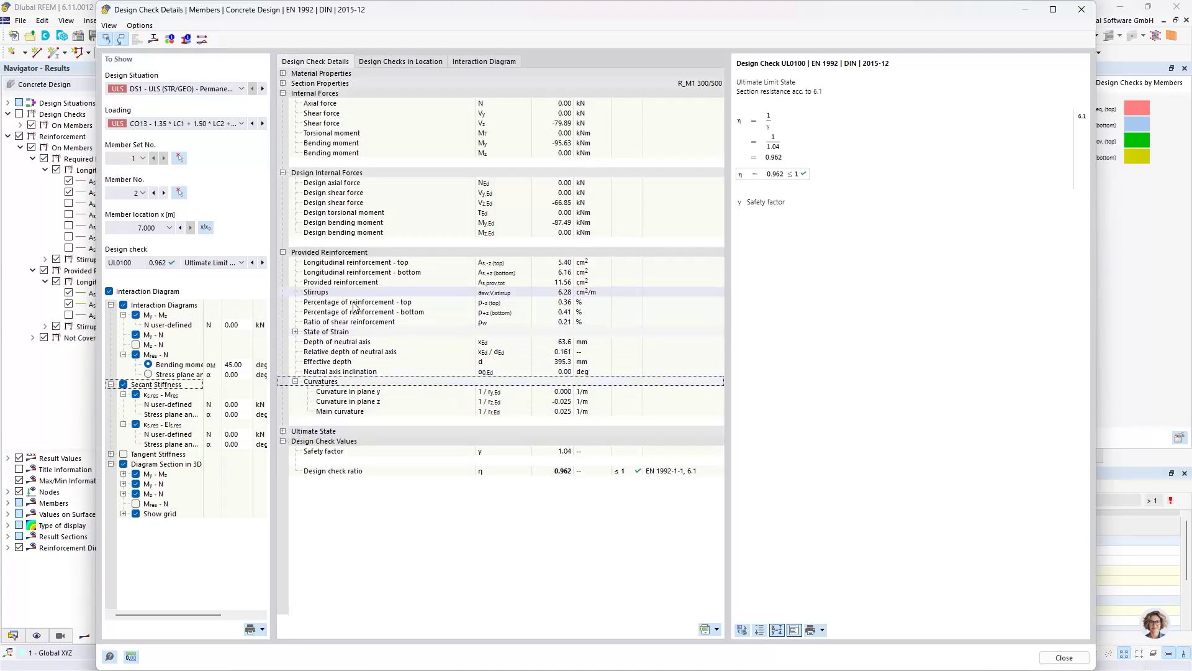
click(296, 332)
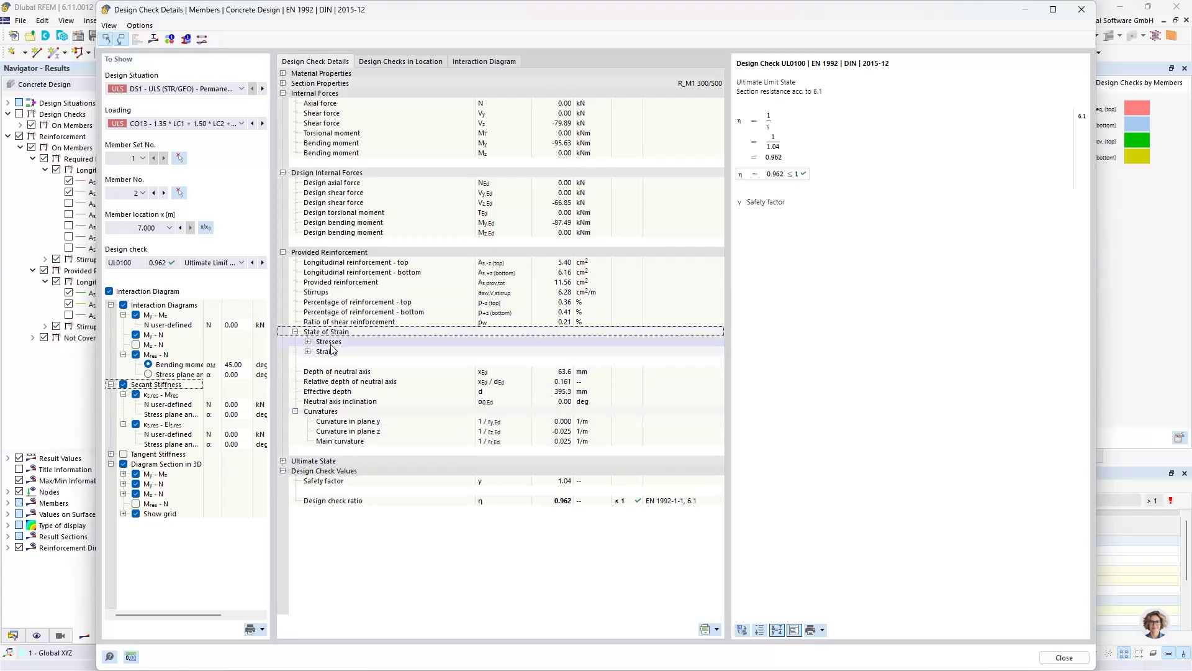
double_click(334, 352)
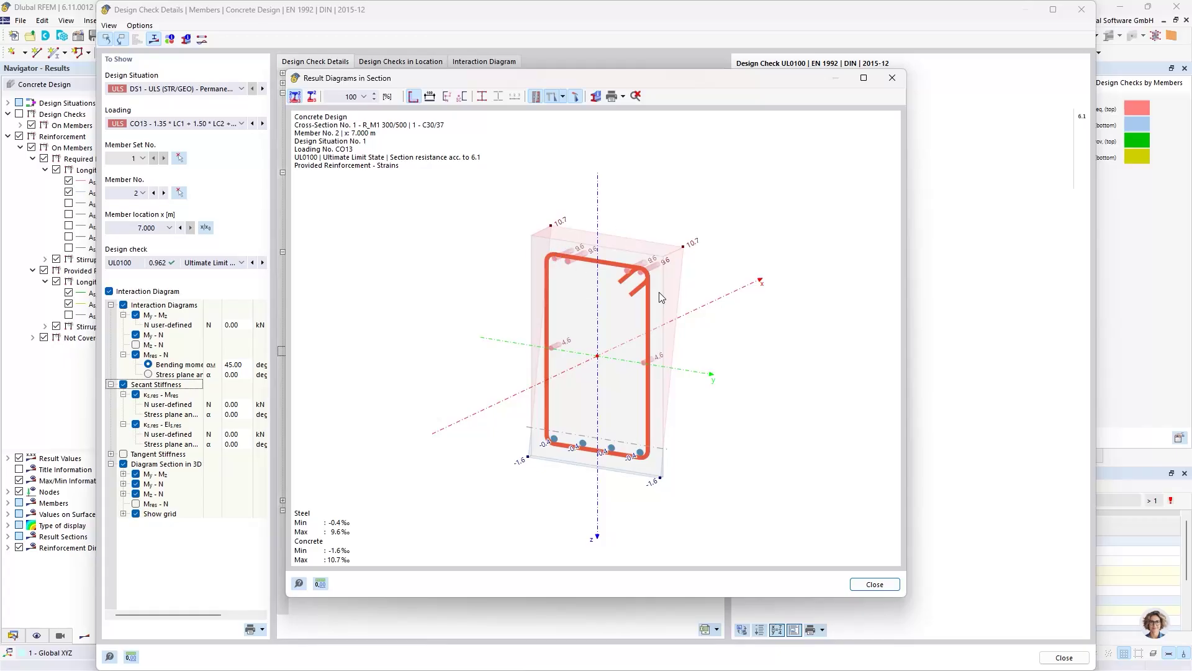
click(875, 584)
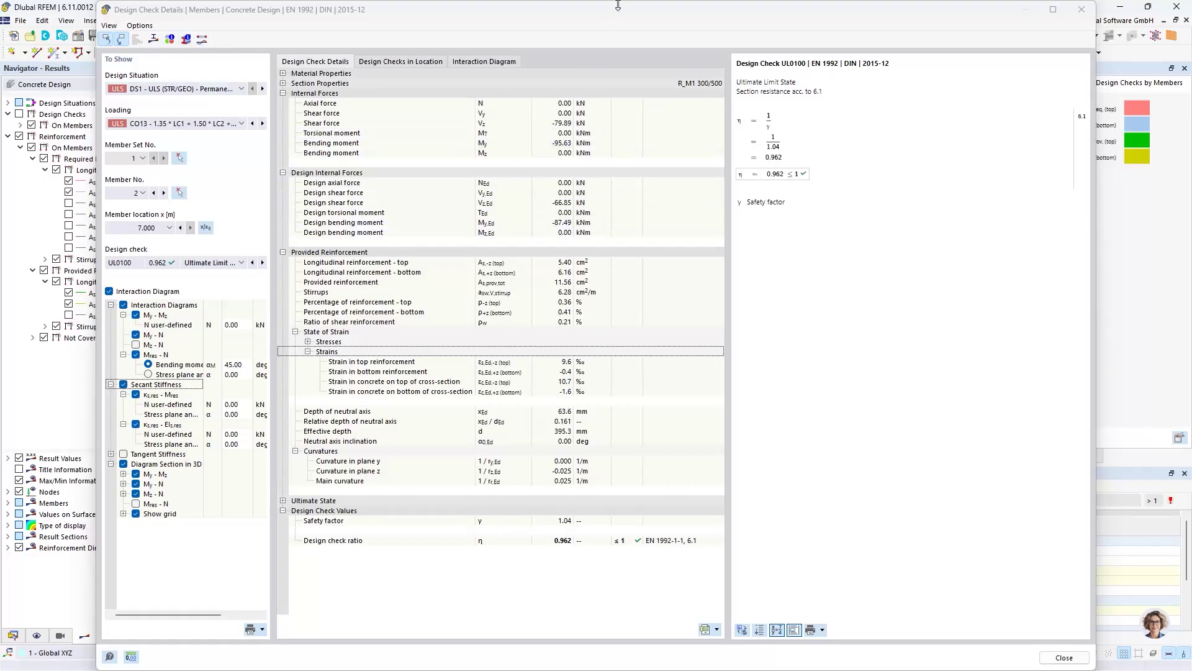
View the result diagrams of member set 1 for UL0100 with the design moment My,Ed, bottom reinforcement stress and top concrete stress.
drag(618, 5, 617, 53)
click(202, 88)
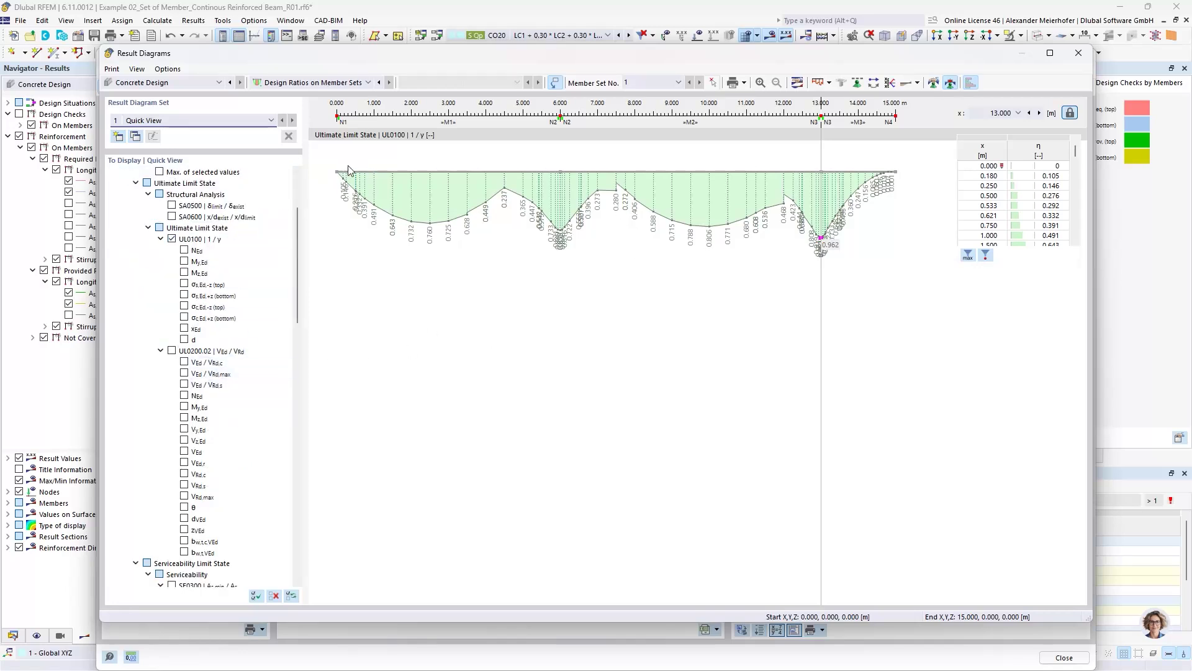
click(184, 261)
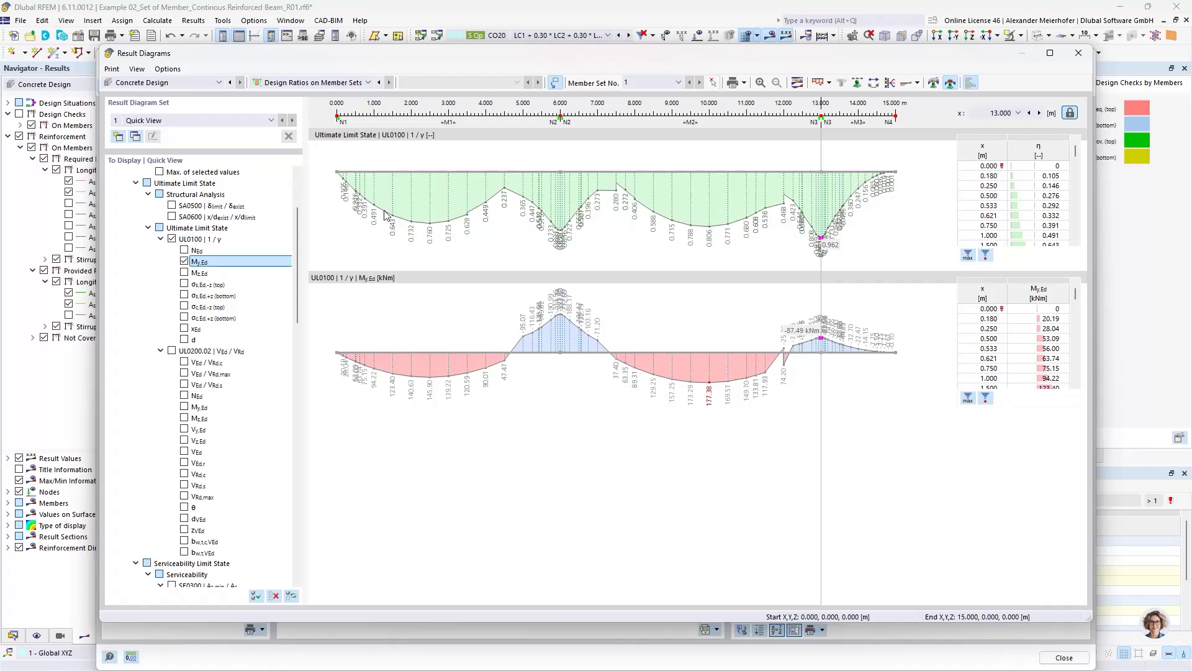
click(187, 298)
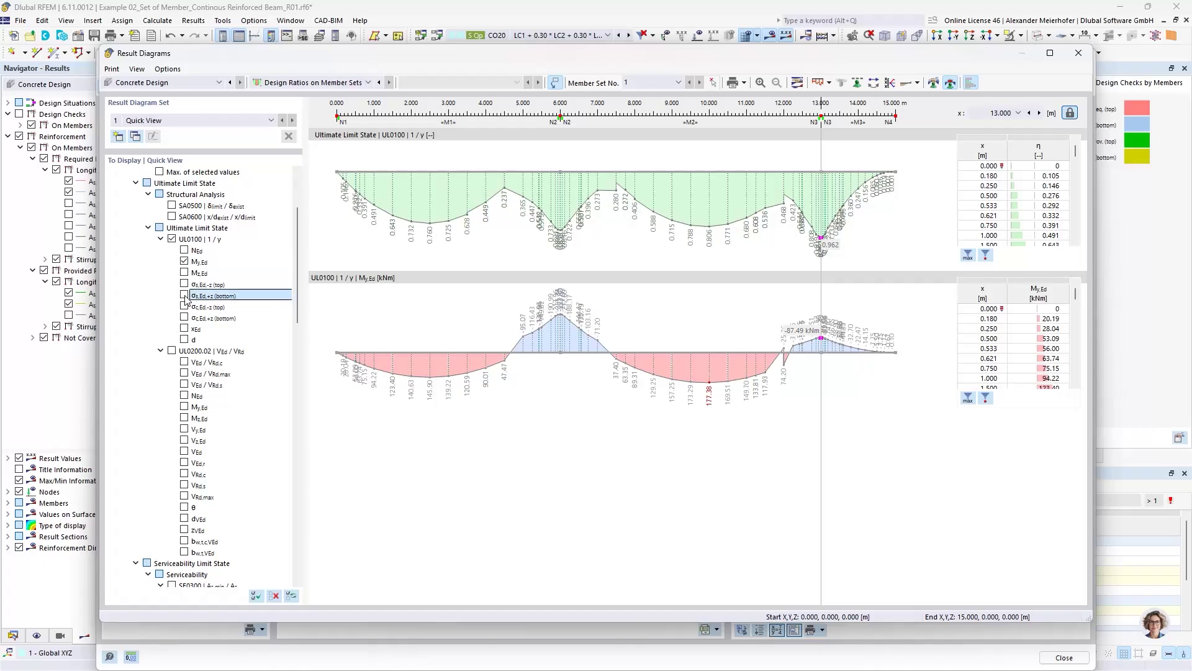
click(185, 295)
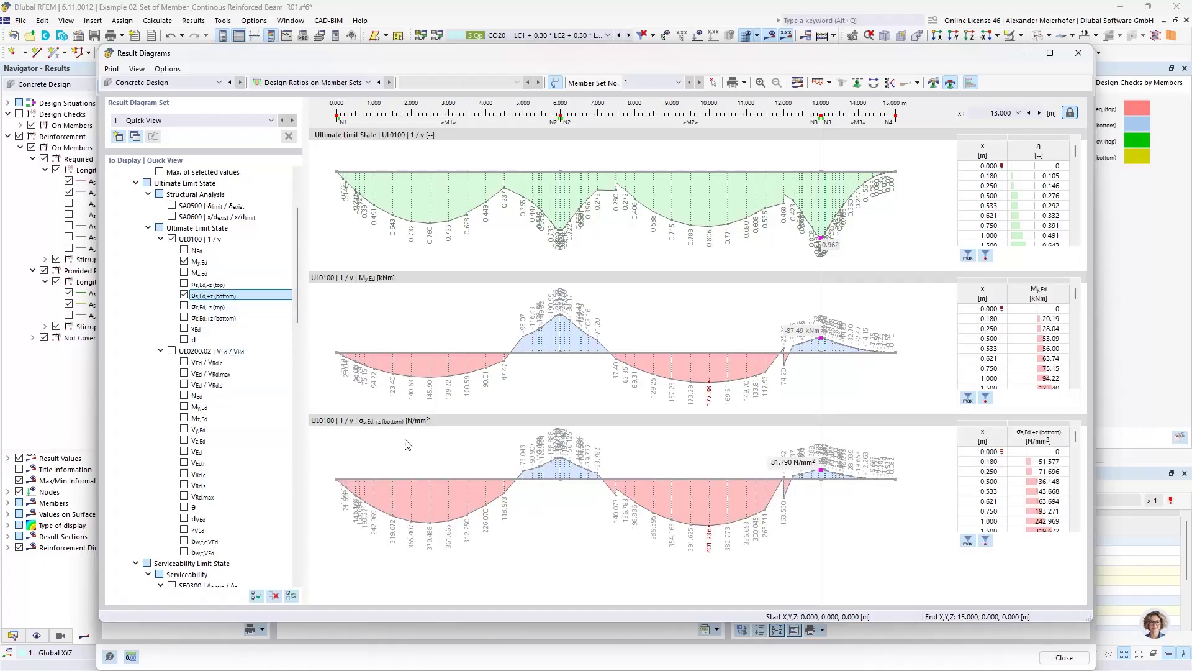
click(189, 308)
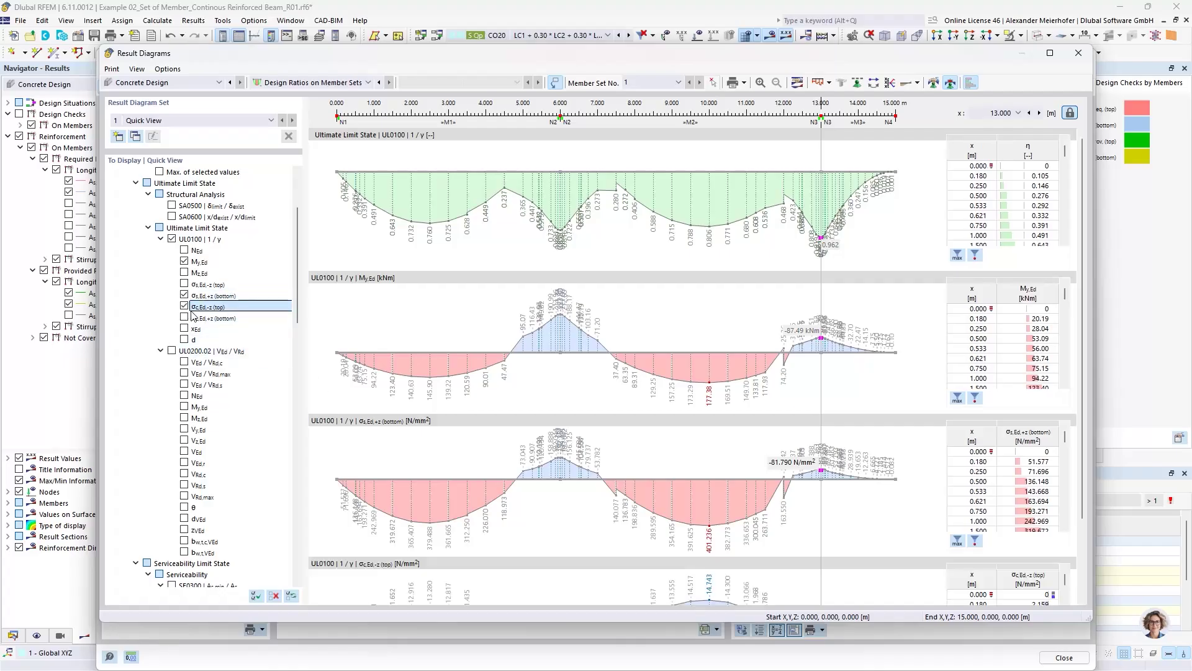
click(184, 307)
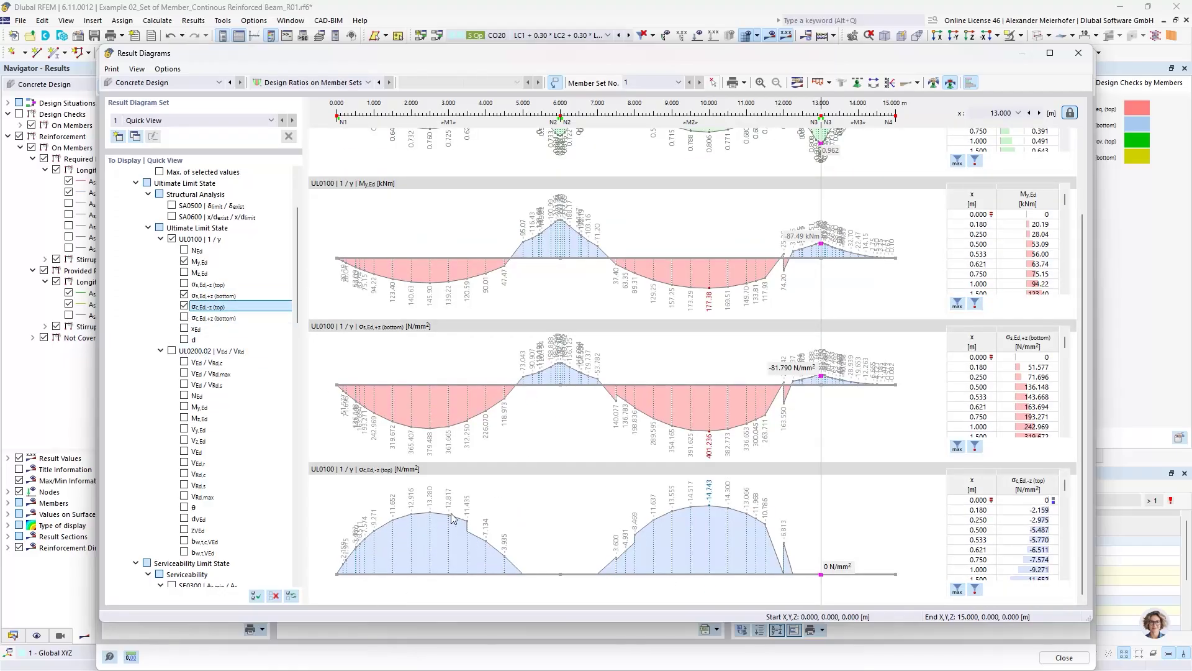
click(1084, 58)
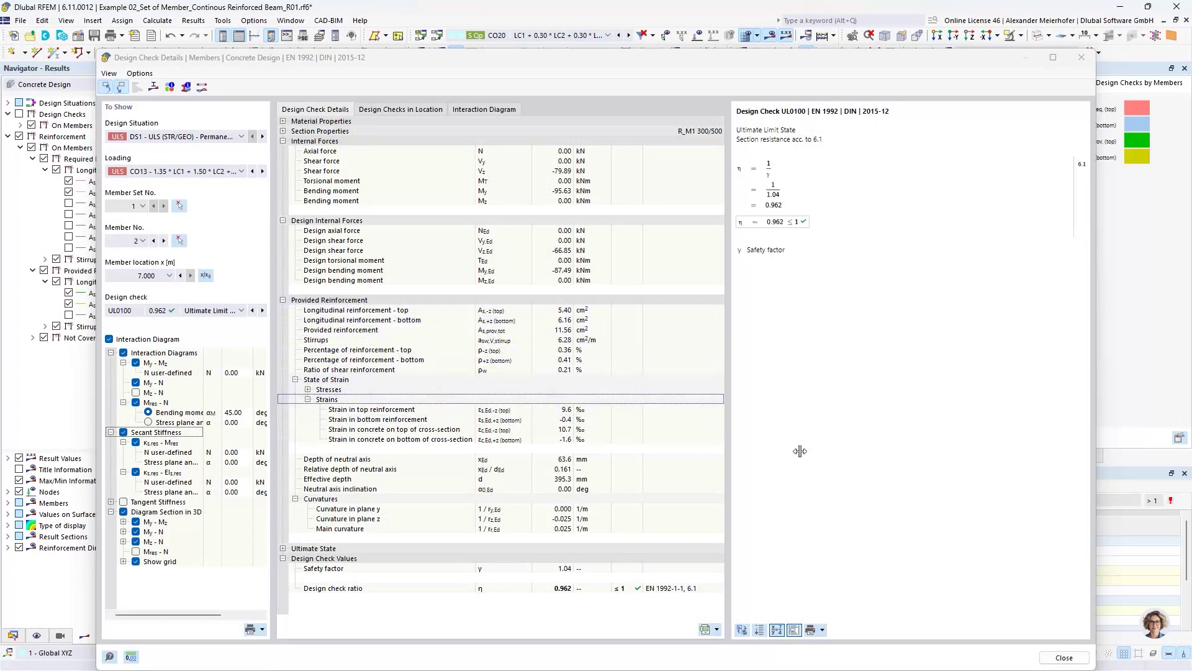
Close the design check details and return to the beam's reinforcement results.
drag(645, 65, 645, 34)
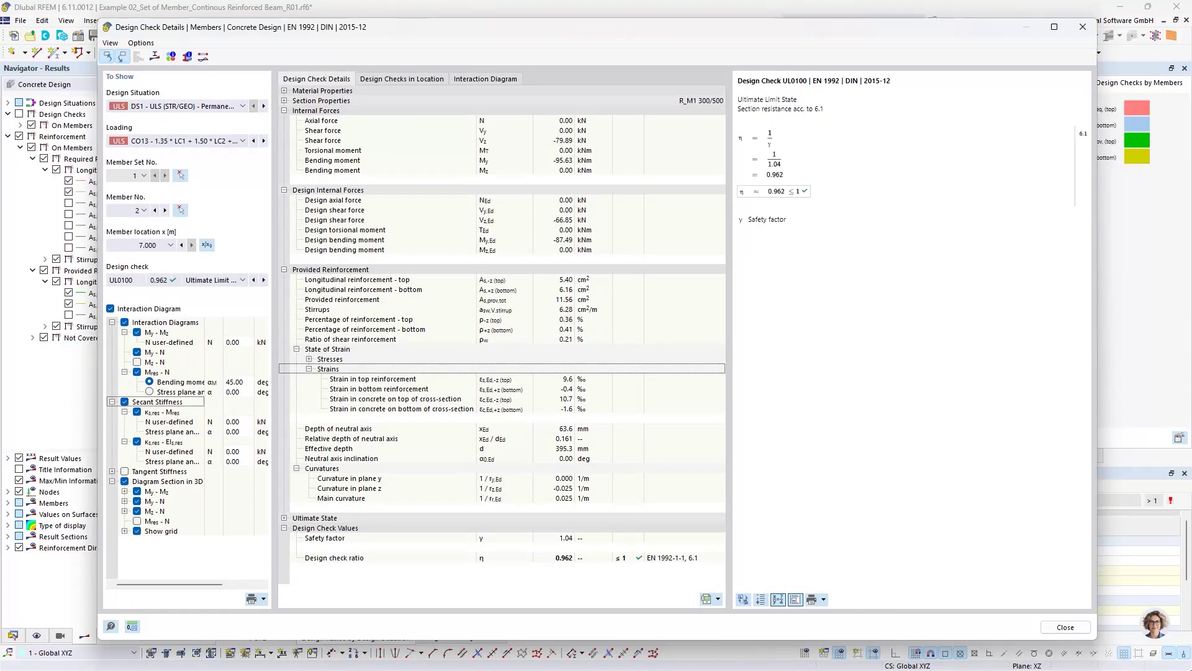
click(1067, 628)
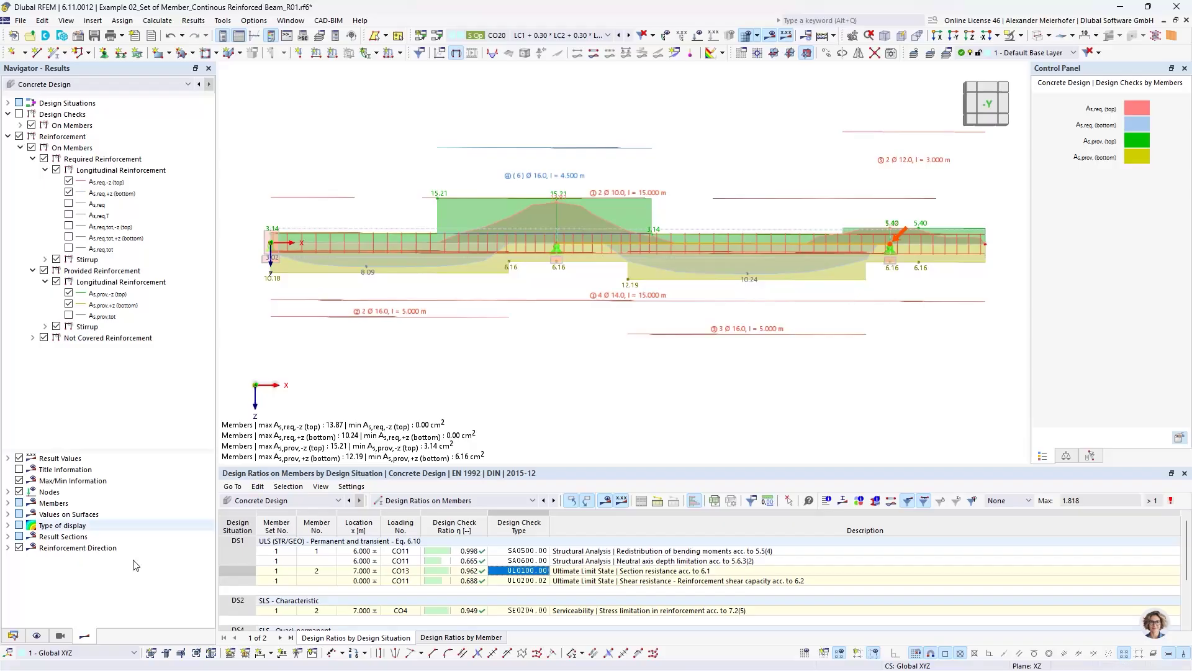
ctrl+middle_drag(498, 390, 474, 390)
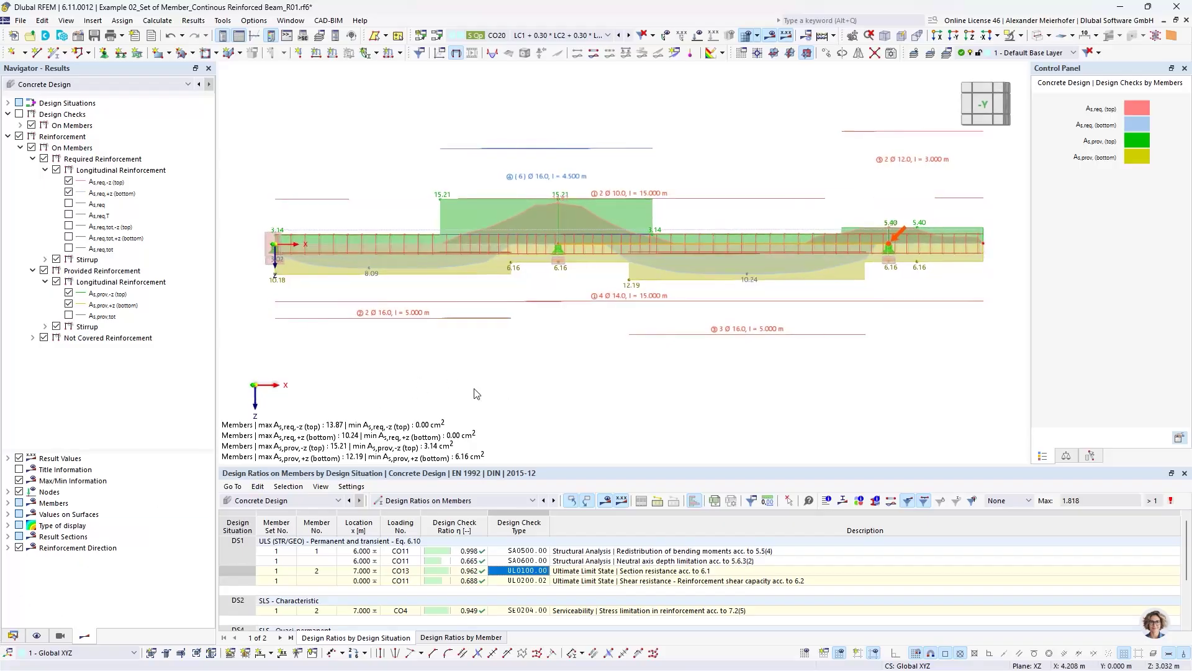
Switch to the Example 05_3D-Building_EN_01 model, give its graphic more room than the table, and hide the results.
click(14, 635)
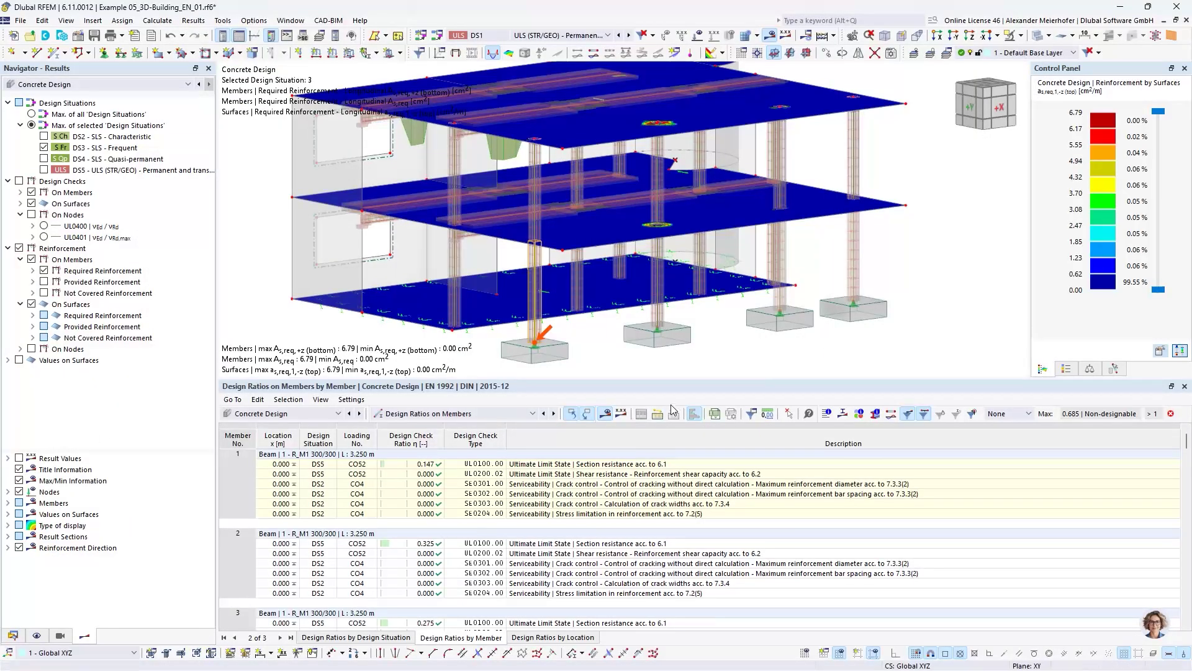
drag(679, 378, 680, 513)
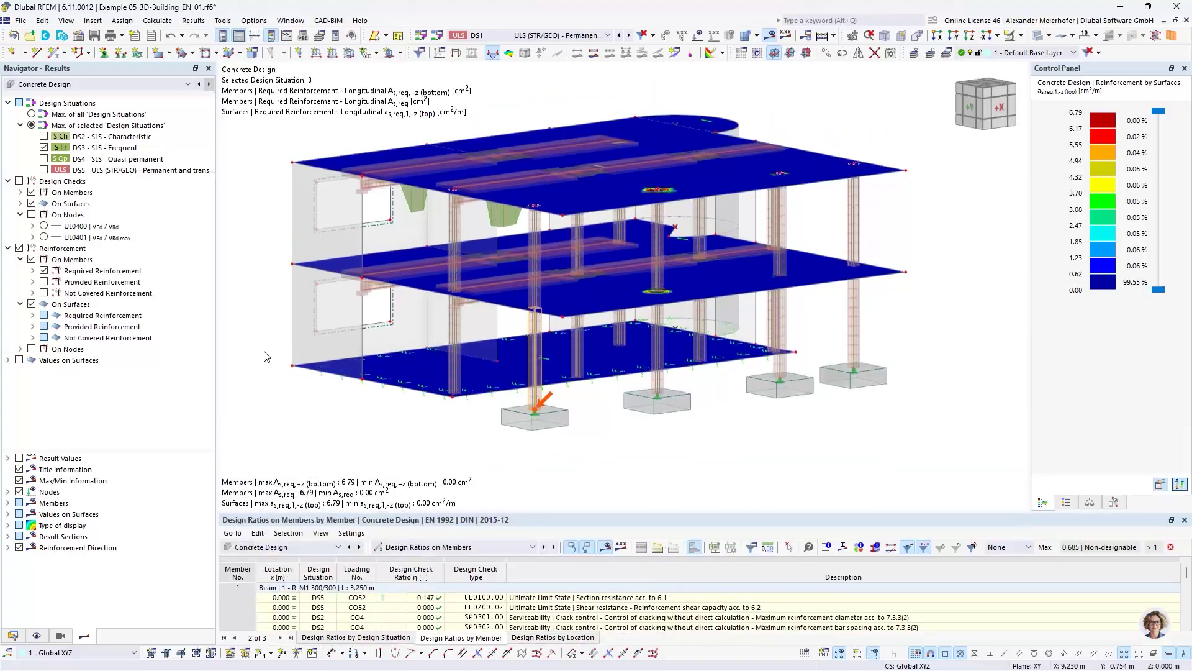
middle_drag(338, 373, 346, 405)
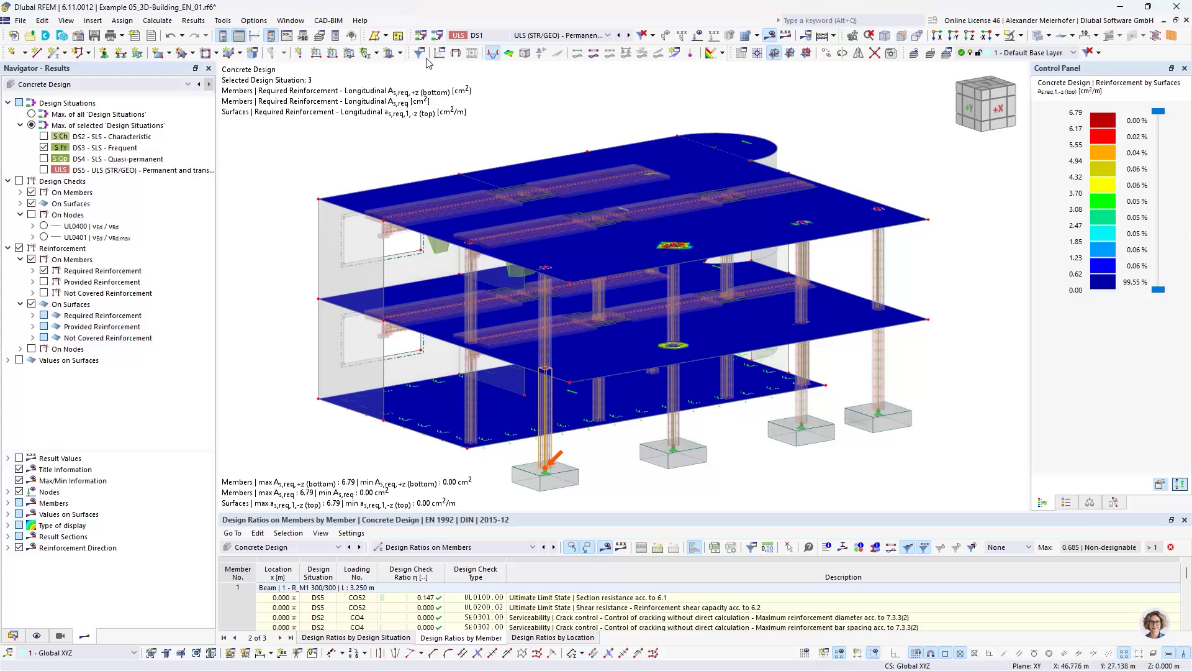
click(769, 37)
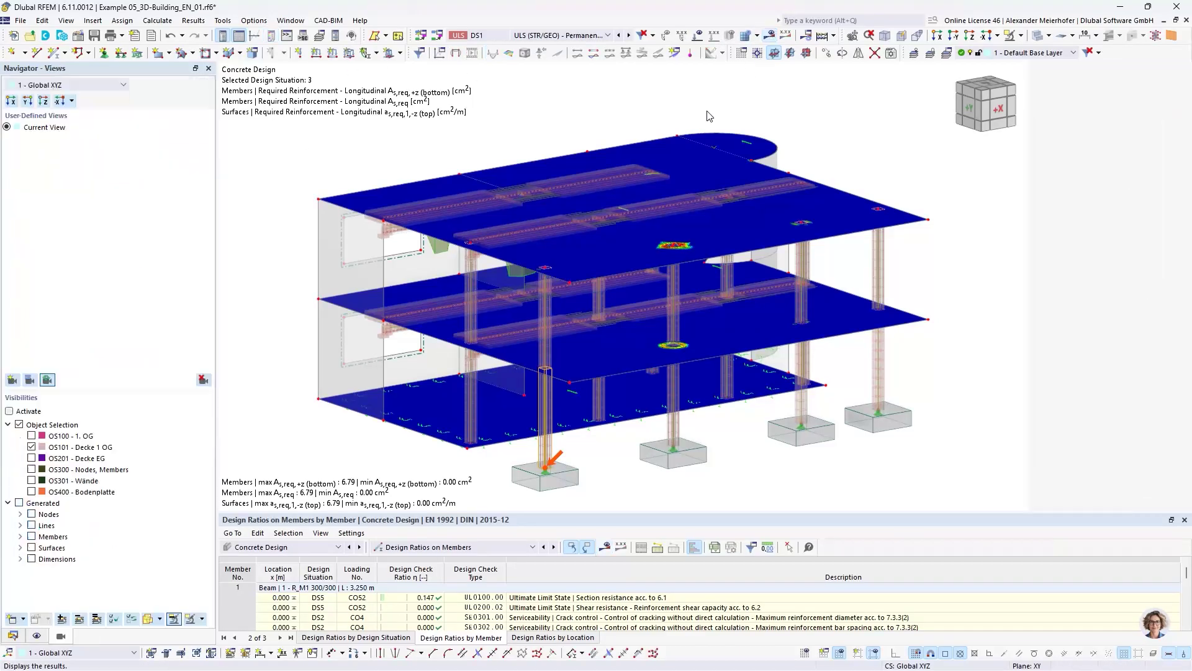
Examine the reinforcement of the building's downstand beams and columns from several directions, including the beam ends at the wall.
ctrl+middle_drag(621, 205, 710, 191)
scroll(458, 244, up, 5)
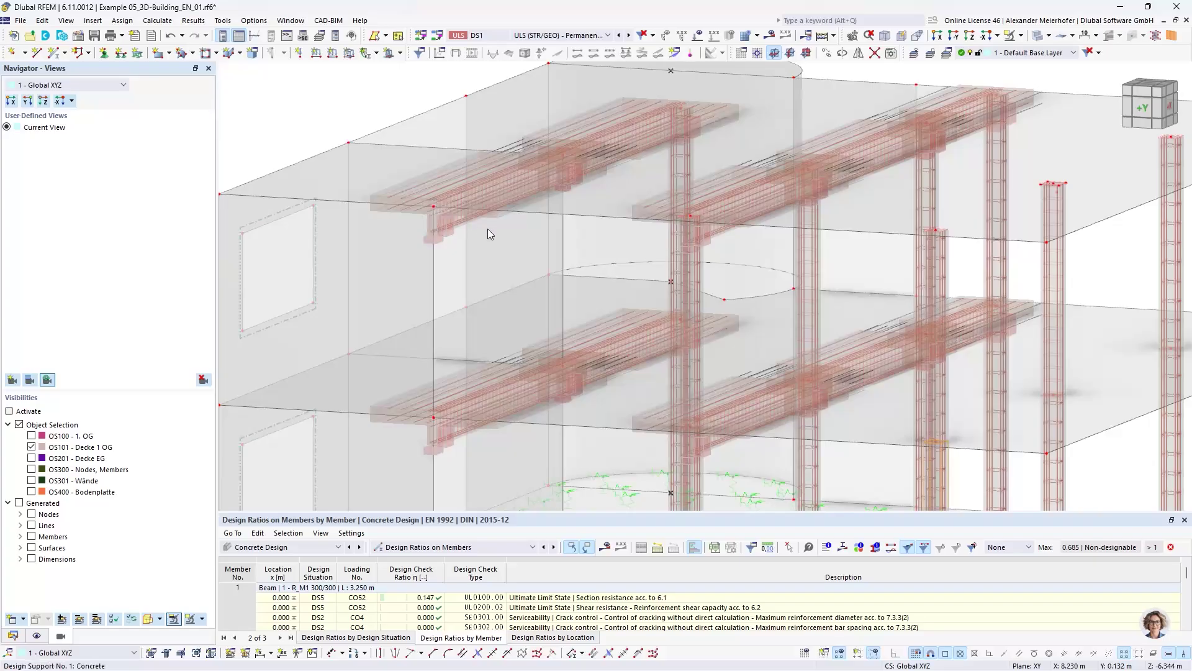
scroll(487, 229, down, 5)
ctrl+middle_drag(627, 258, 492, 212)
scroll(492, 211, up, 3)
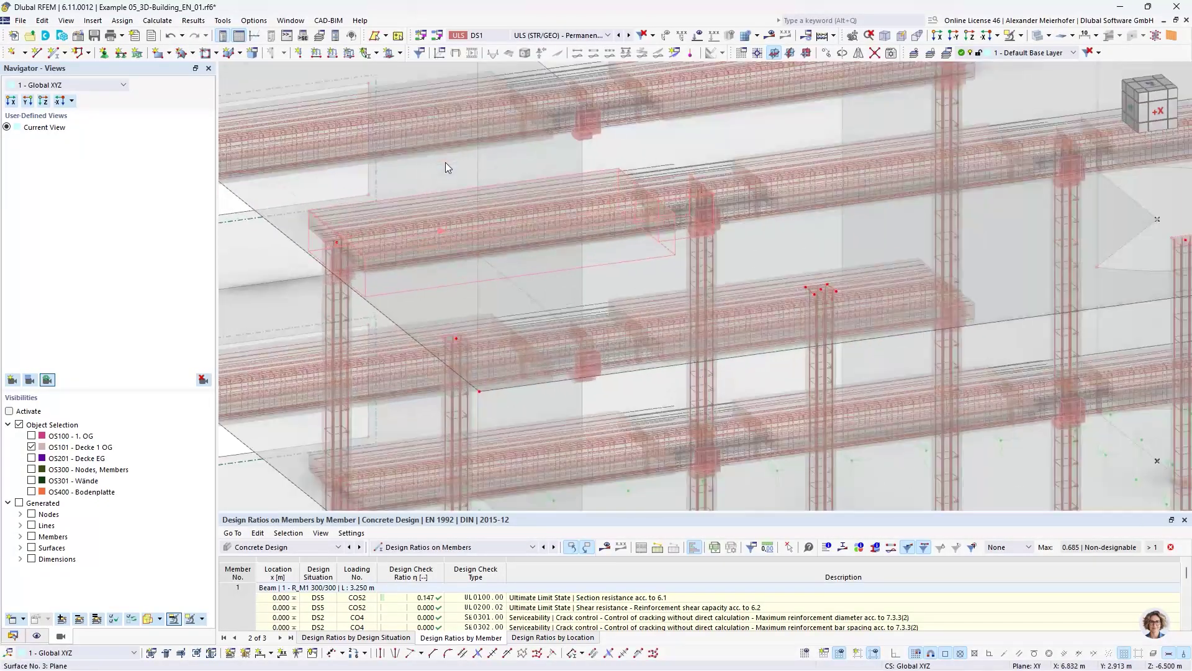
scroll(411, 238, down, 2)
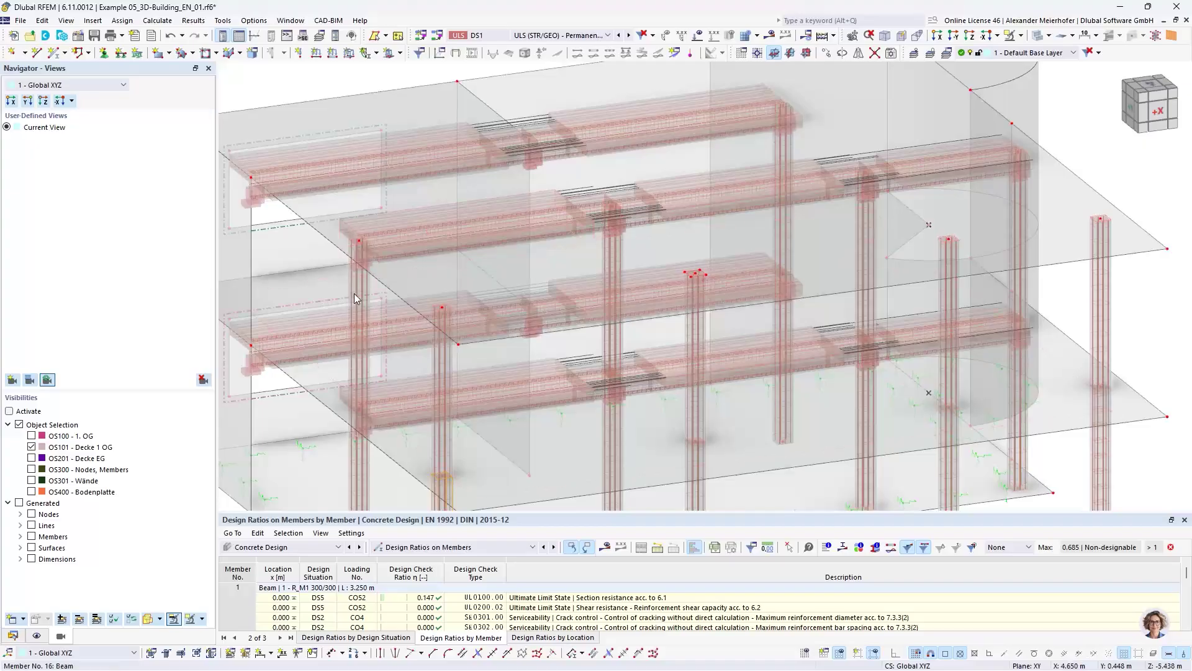
mouse_move(356, 288)
ctrl+middle_down()
mouse_move(426, 301)
mouse_move(367, 287)
ctrl+middle_up()
ctrl+middle_drag(480, 271, 465, 265)
scroll(436, 265, up, 1)
scroll(408, 255, up, 10)
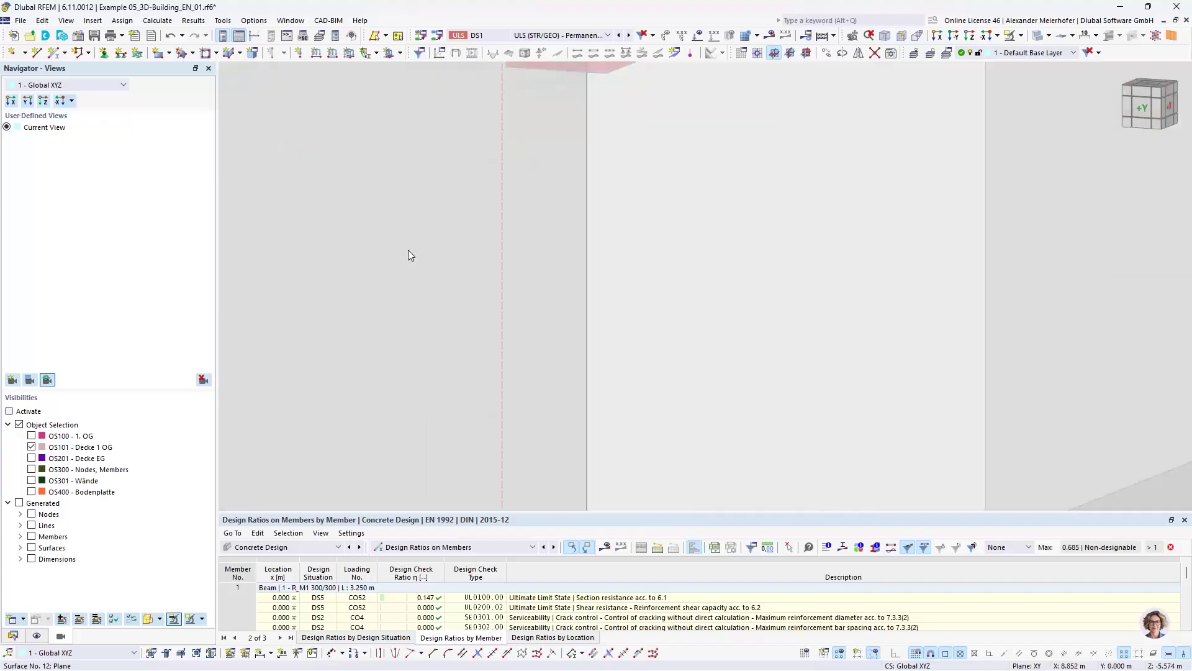
scroll(408, 250, down, 7)
scroll(494, 162, down, 3)
scroll(496, 164, down, 2)
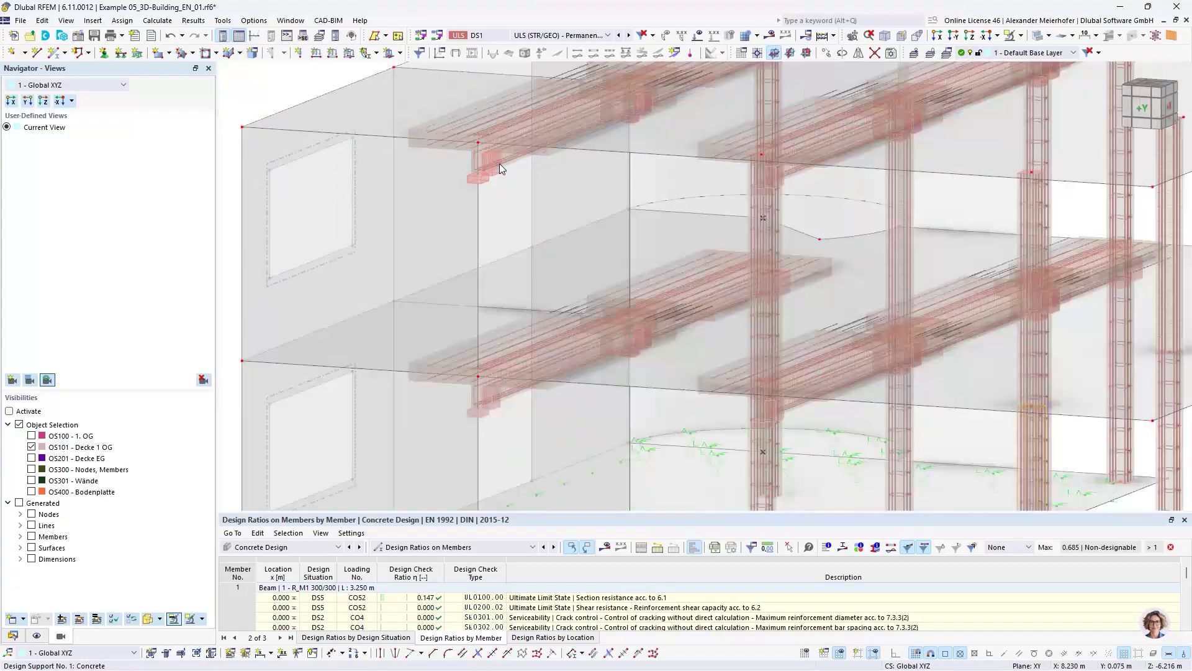
middle_drag(550, 239, 349, 308)
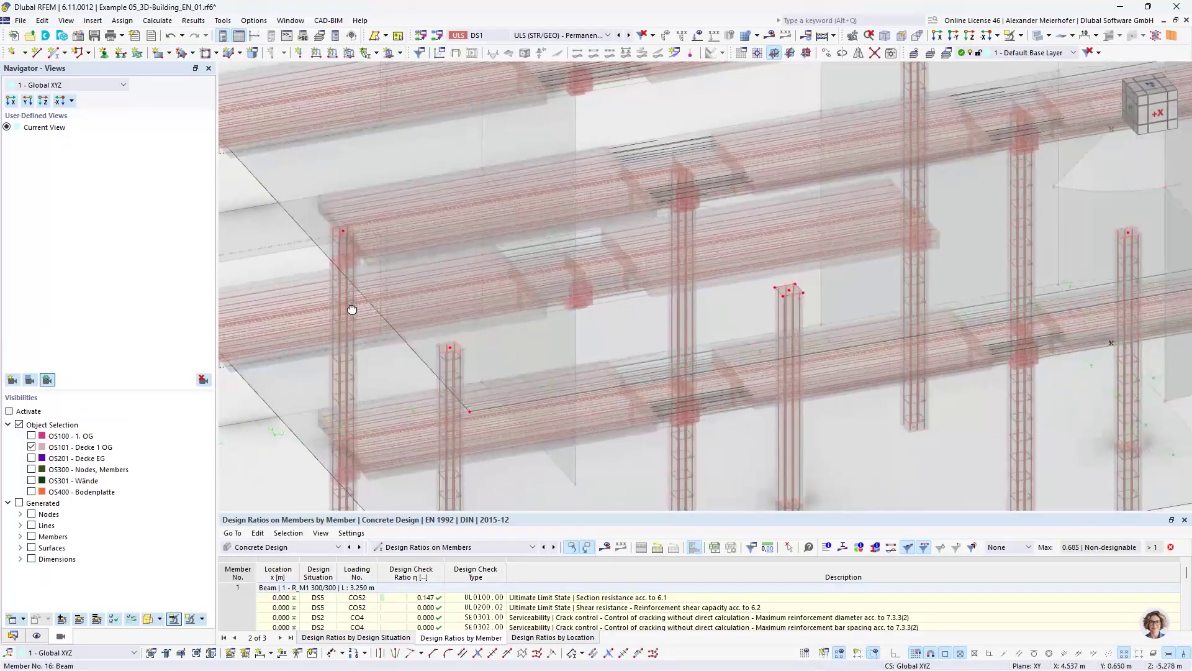
Open rib member 24, the upper-floor downstand beam at the wall, for editing.
scroll(437, 256, down, 1)
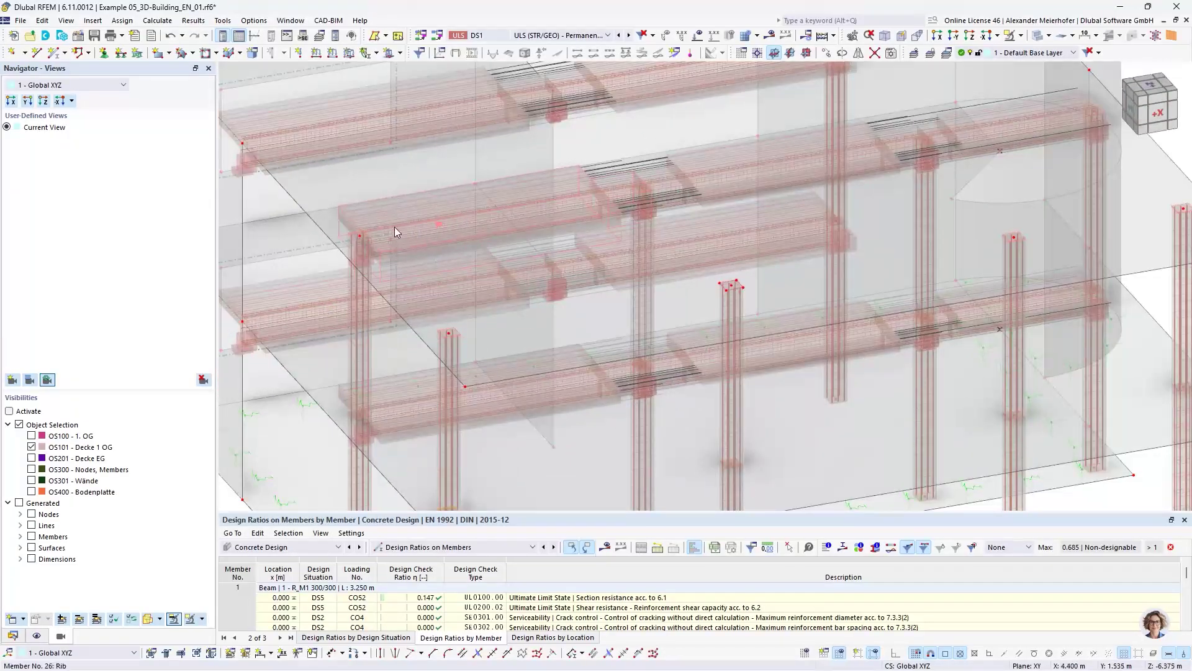
scroll(472, 248, down, 2)
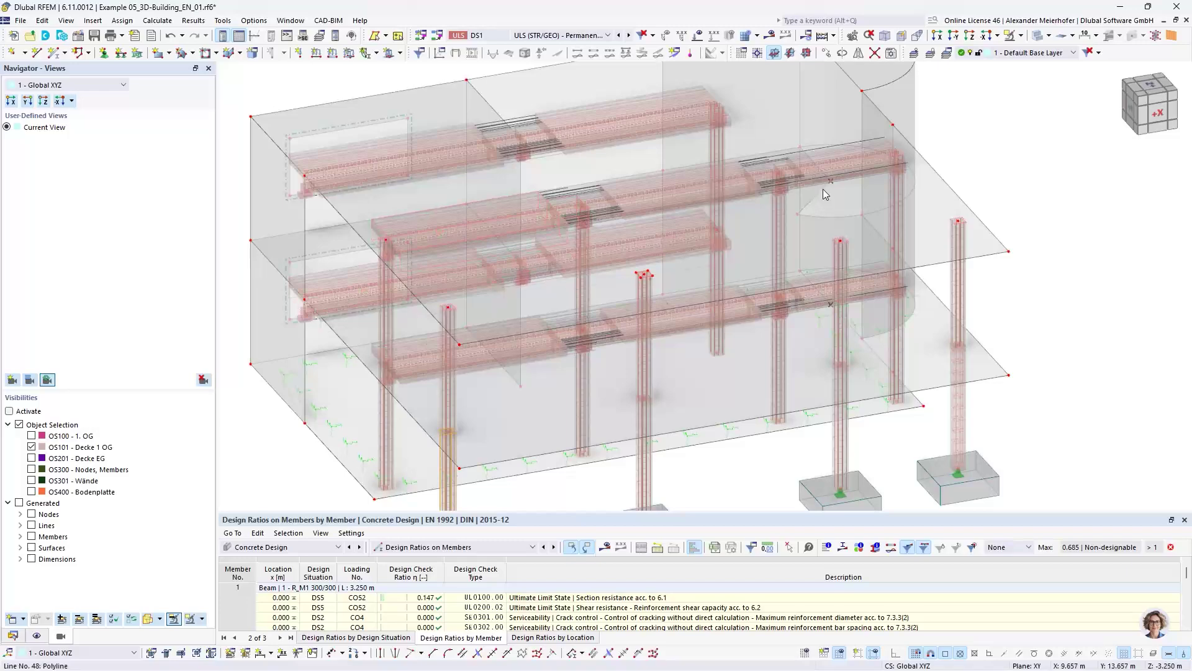
ctrl+middle_drag(1124, 227, 1161, 292)
scroll(1161, 292, up, 10)
scroll(940, 304, down, 12)
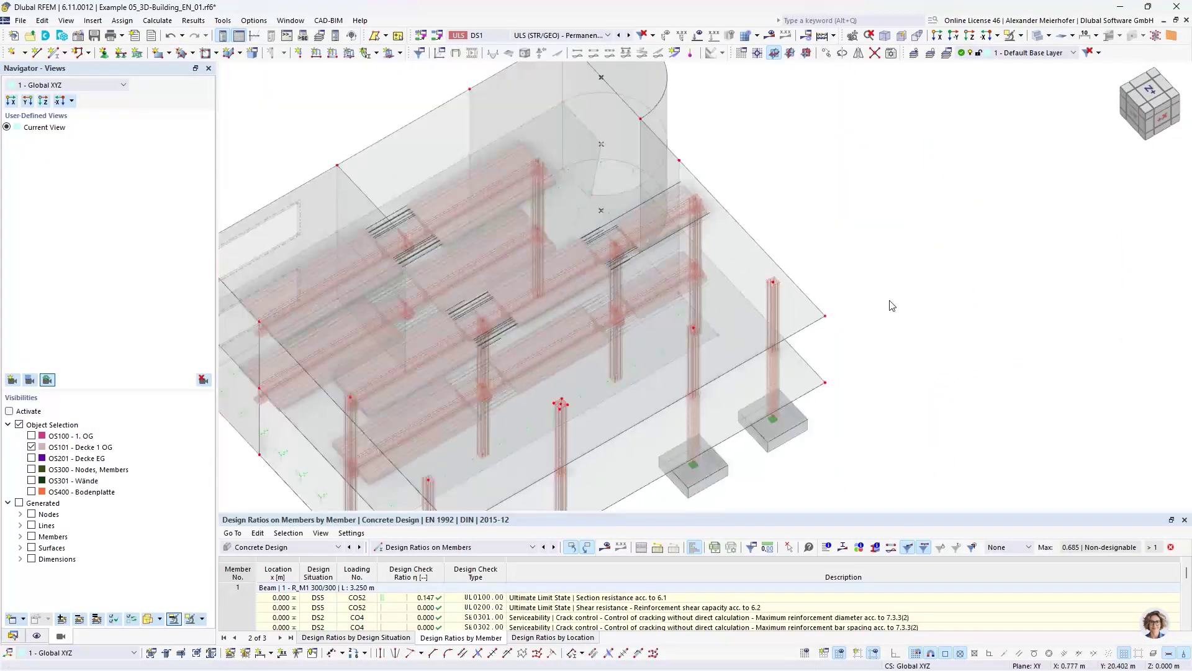
scroll(448, 338, up, 3)
ctrl+middle_drag(437, 307, 423, 224)
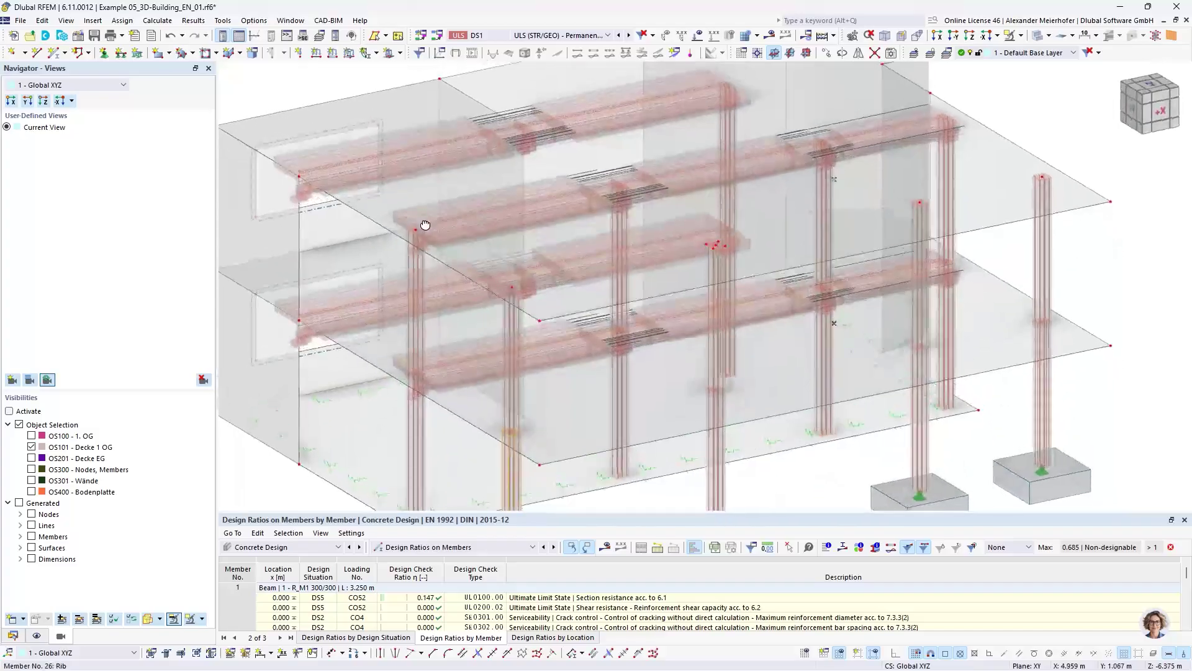
click(341, 174)
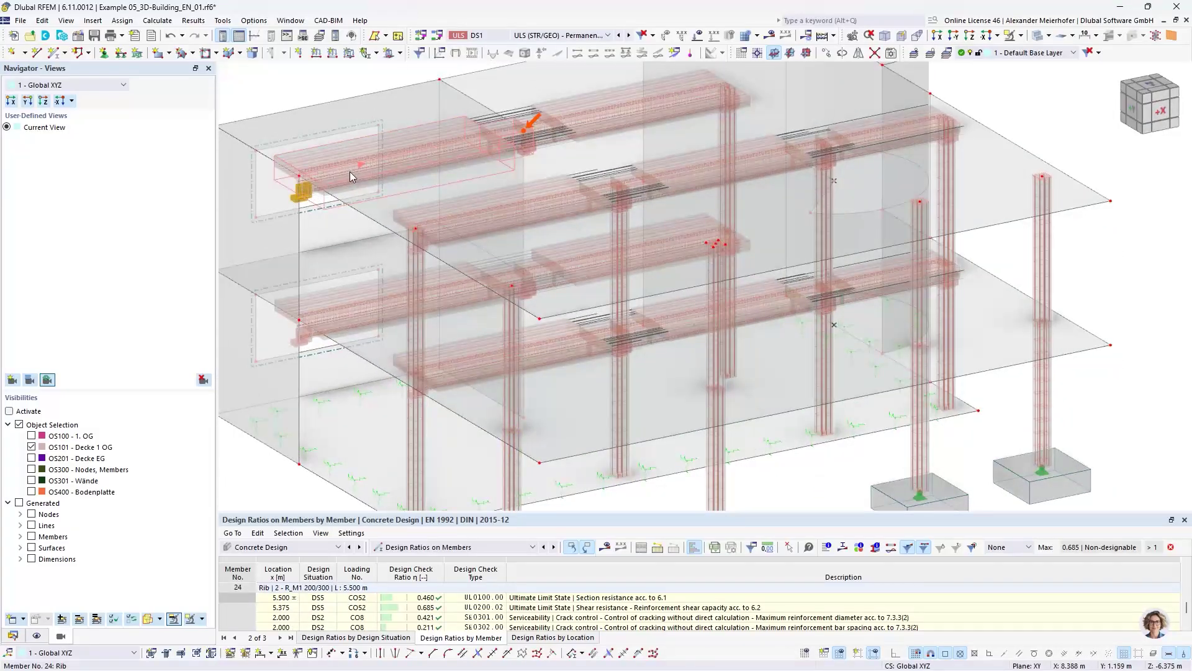
double_click(321, 197)
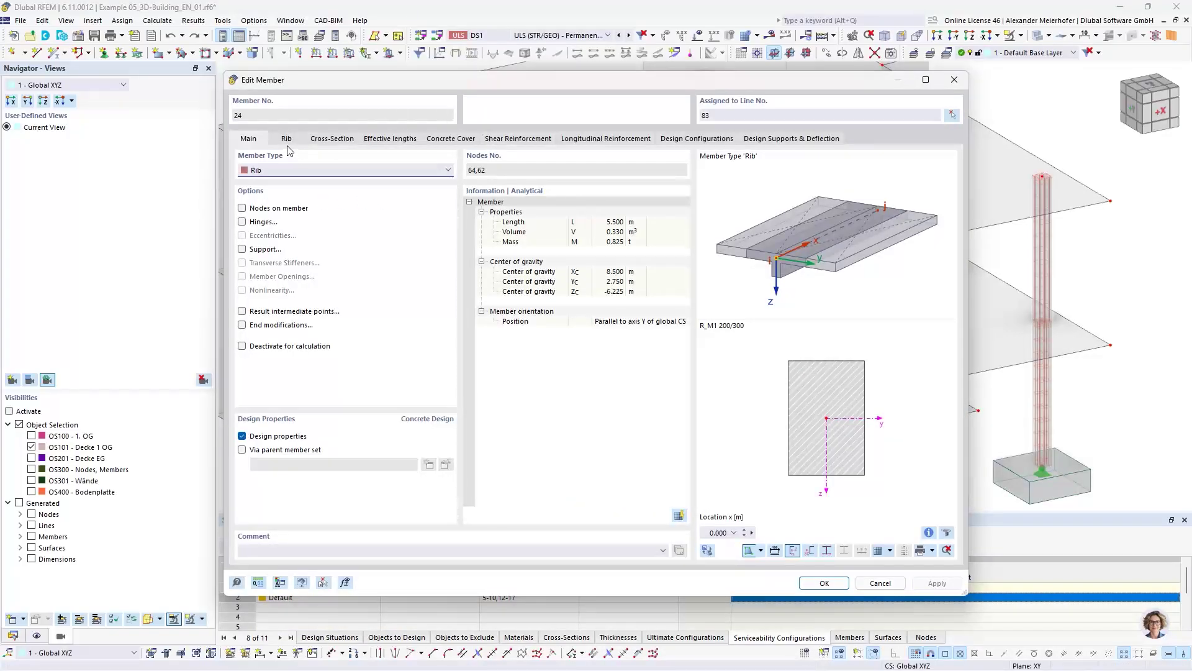
Examine the rib settings and flange dimensions of member 24, with its preview seen from above in the +Z direction.
click(287, 140)
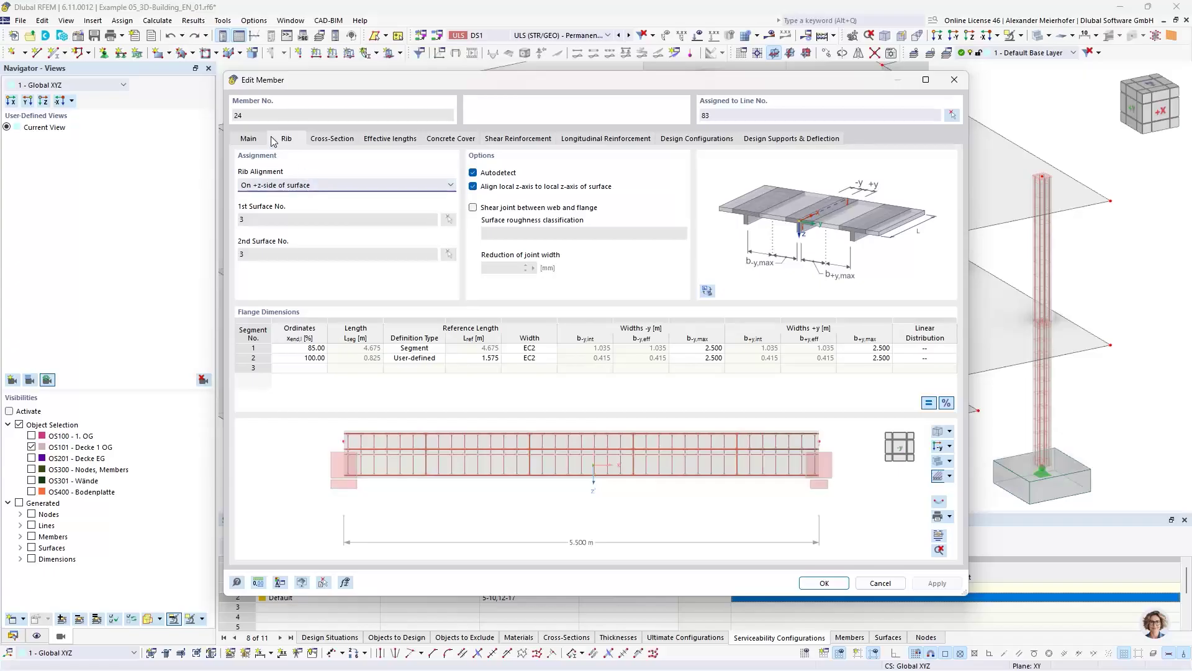
click(261, 142)
click(285, 139)
ctrl+middle_drag(725, 444, 730, 572)
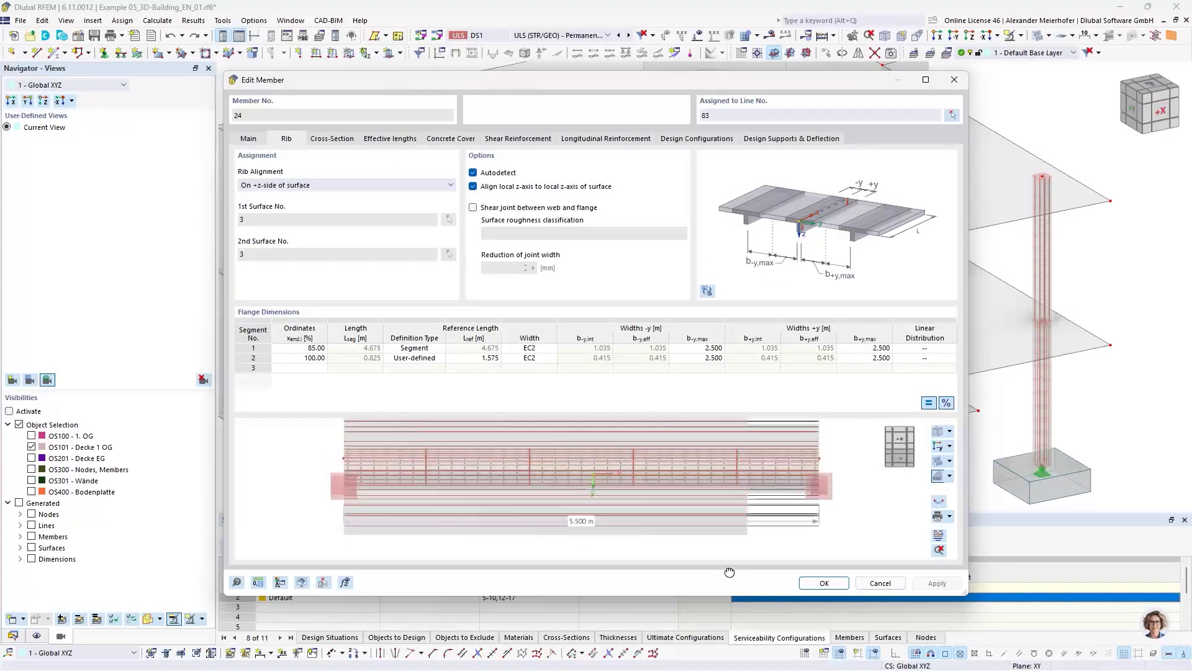
right_drag(730, 572, 732, 574)
click(900, 438)
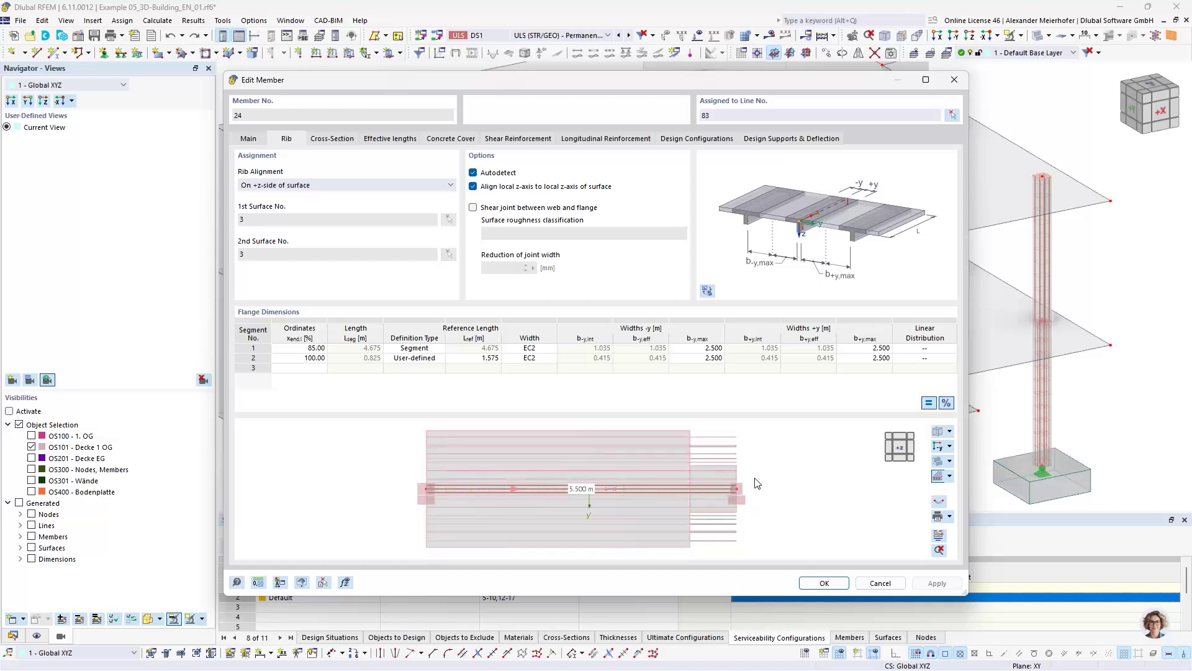
Review the width options for flange segment 1 of the rib and keep EC2.
click(529, 347)
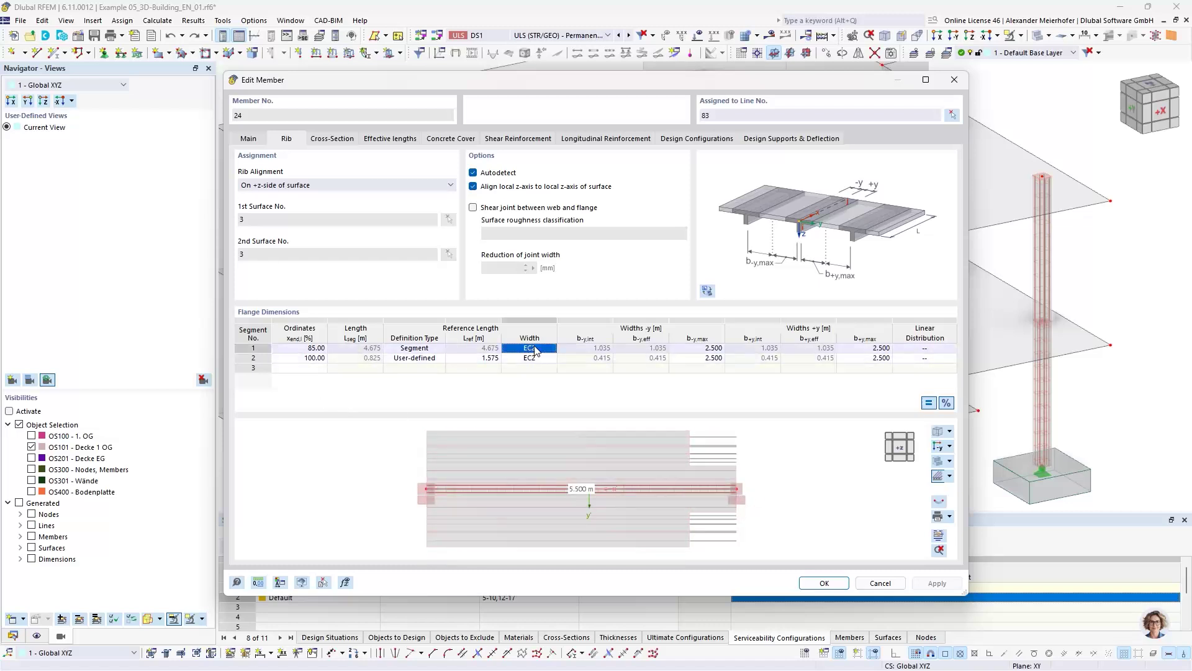
click(551, 349)
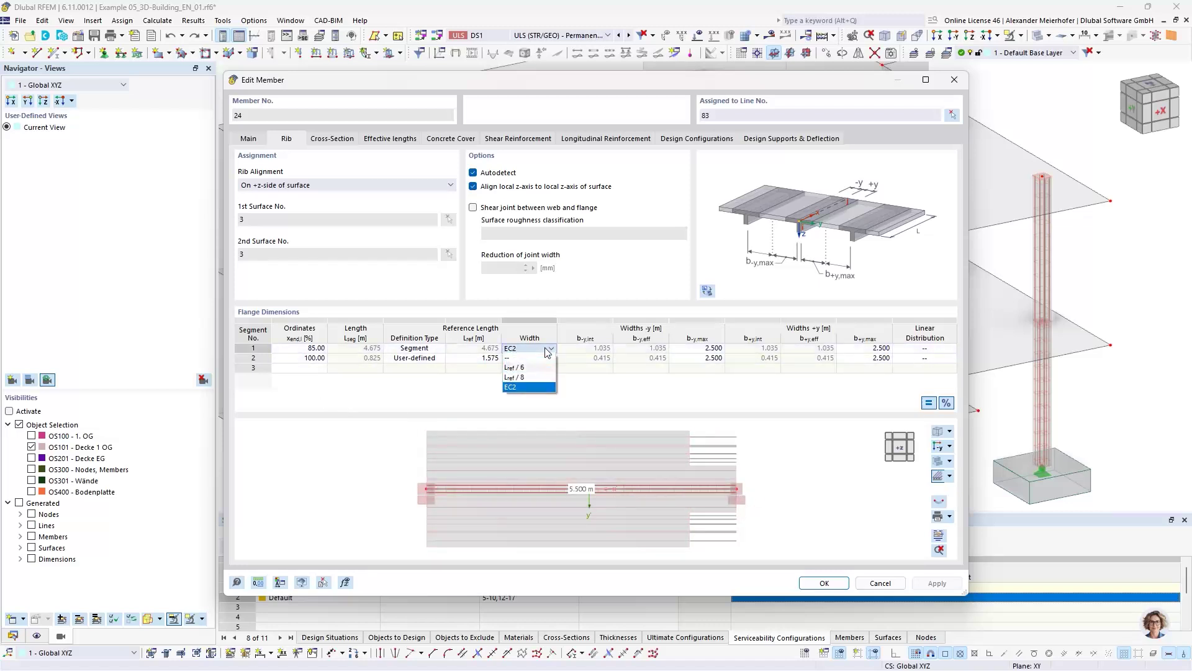
click(511, 387)
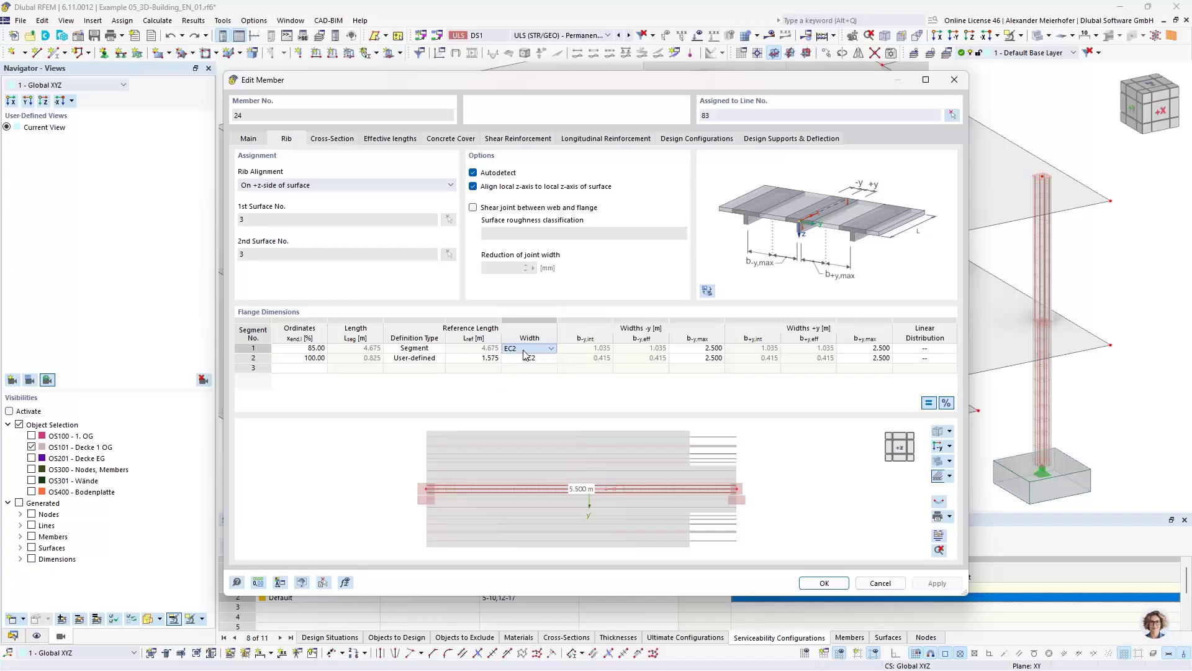
click(356, 347)
Inspect surface reinforcement item 4 in the rib's longitudinal reinforcement, keeping the beam in the model and the T-section visible.
click(591, 140)
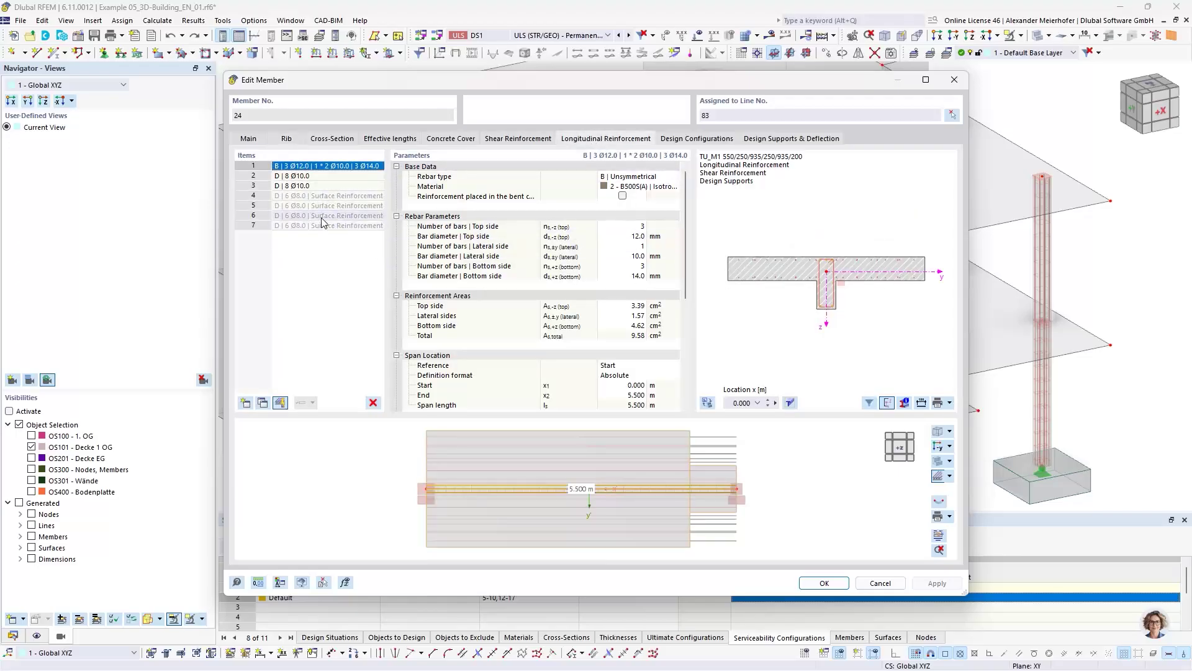
click(319, 195)
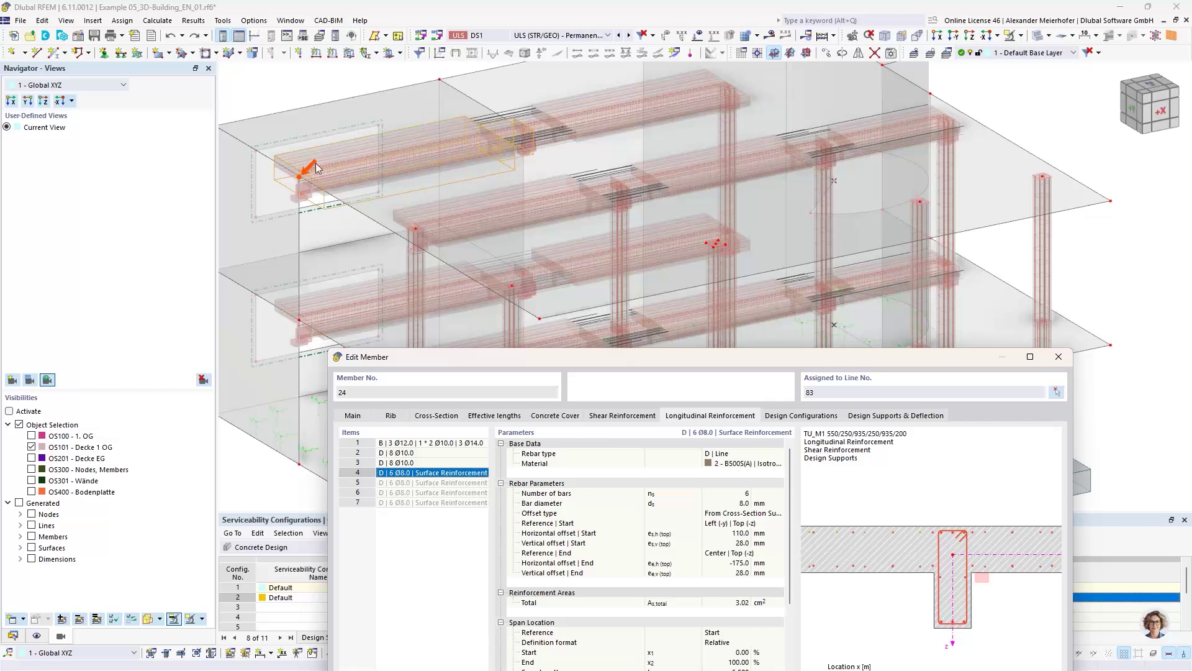
drag(587, 362, 542, 239)
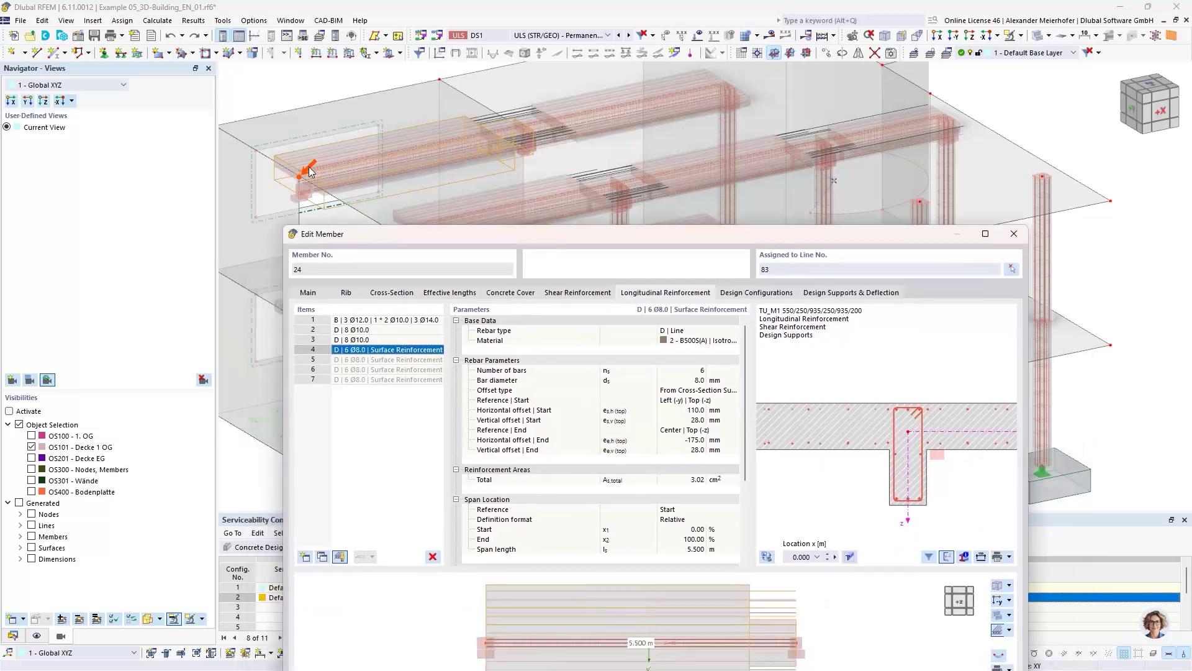
drag(372, 238, 331, 216)
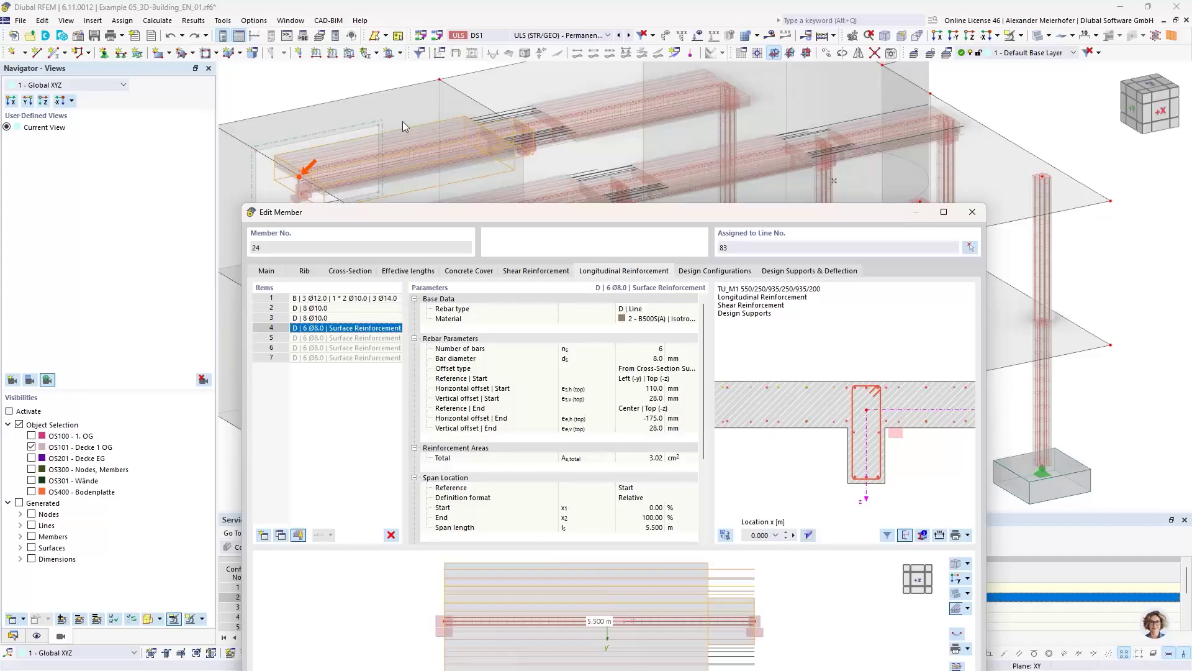
scroll(796, 389, down, 1)
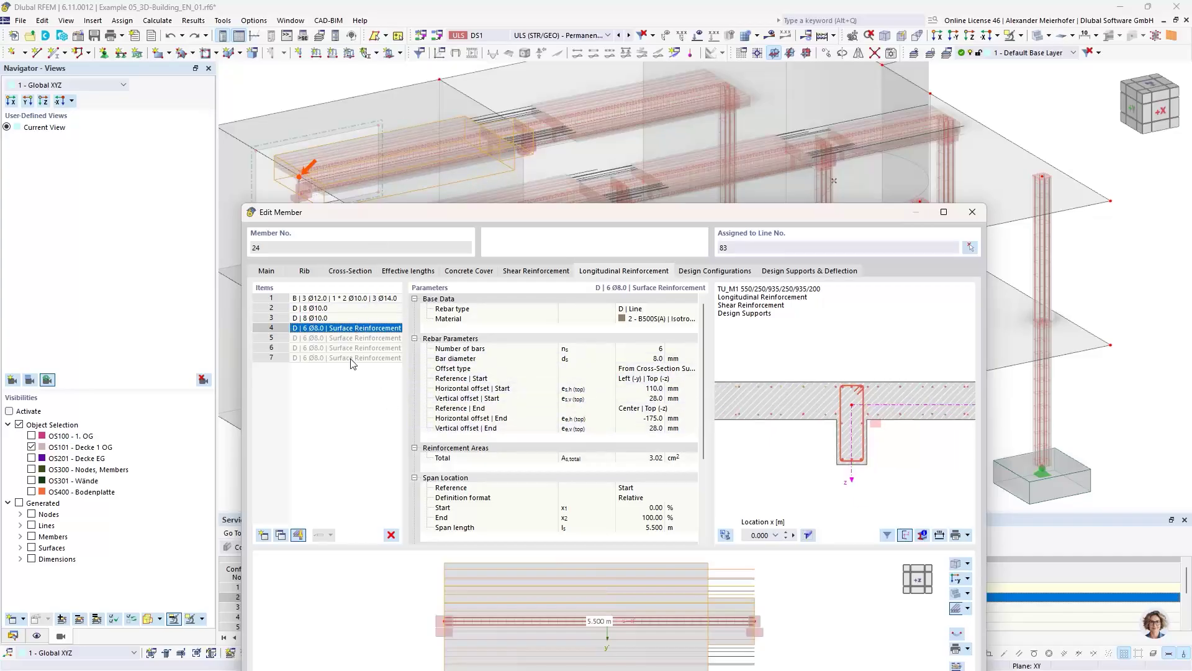
scroll(811, 411, down, 1)
middle_drag(810, 410, 838, 382)
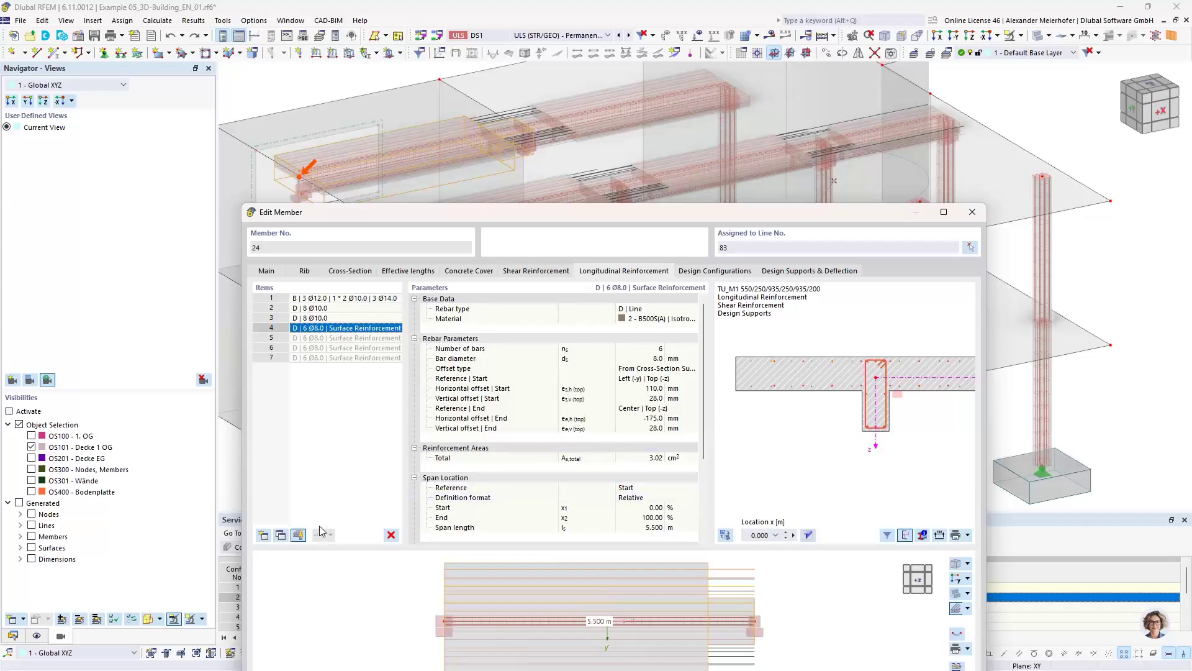
scroll(796, 370, up, 1)
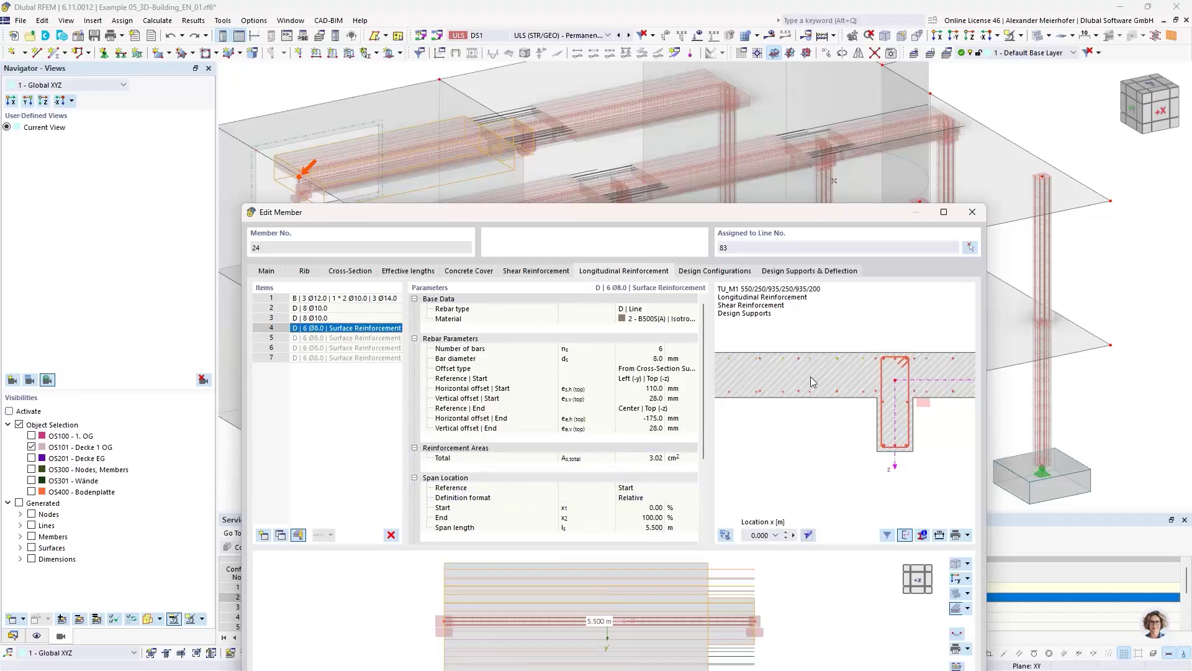
Go through the surface reinforcement items 4 to 7 of the rib and close the member without saving changes.
click(342, 338)
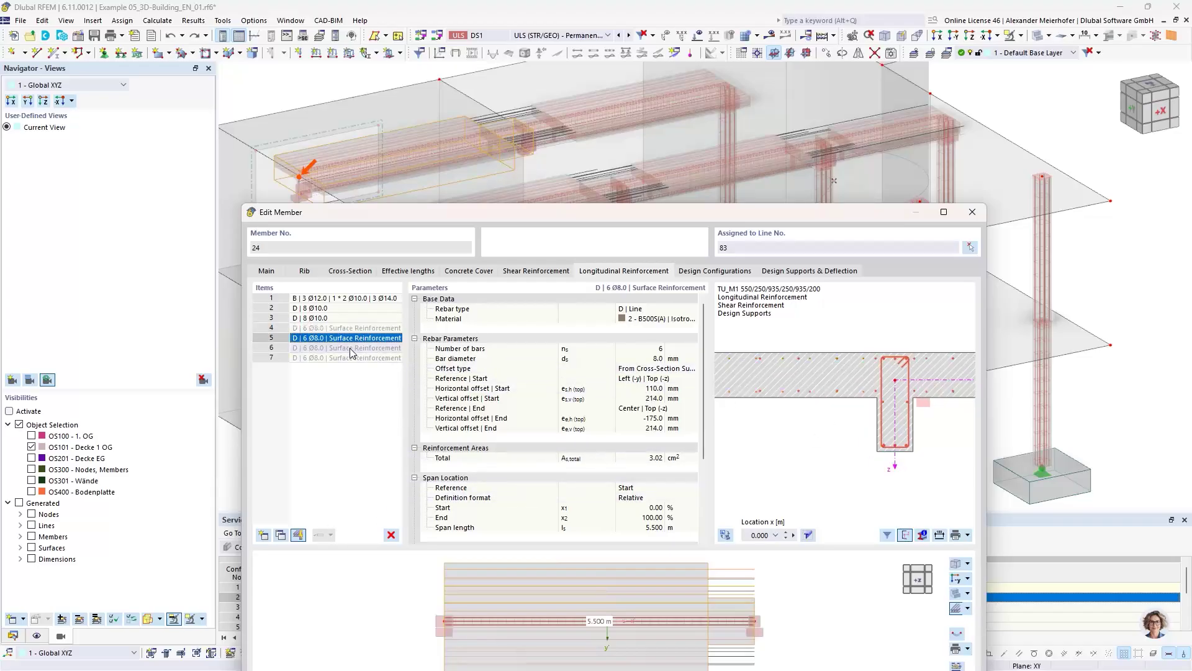
click(342, 347)
click(342, 358)
click(341, 348)
click(341, 338)
click(339, 329)
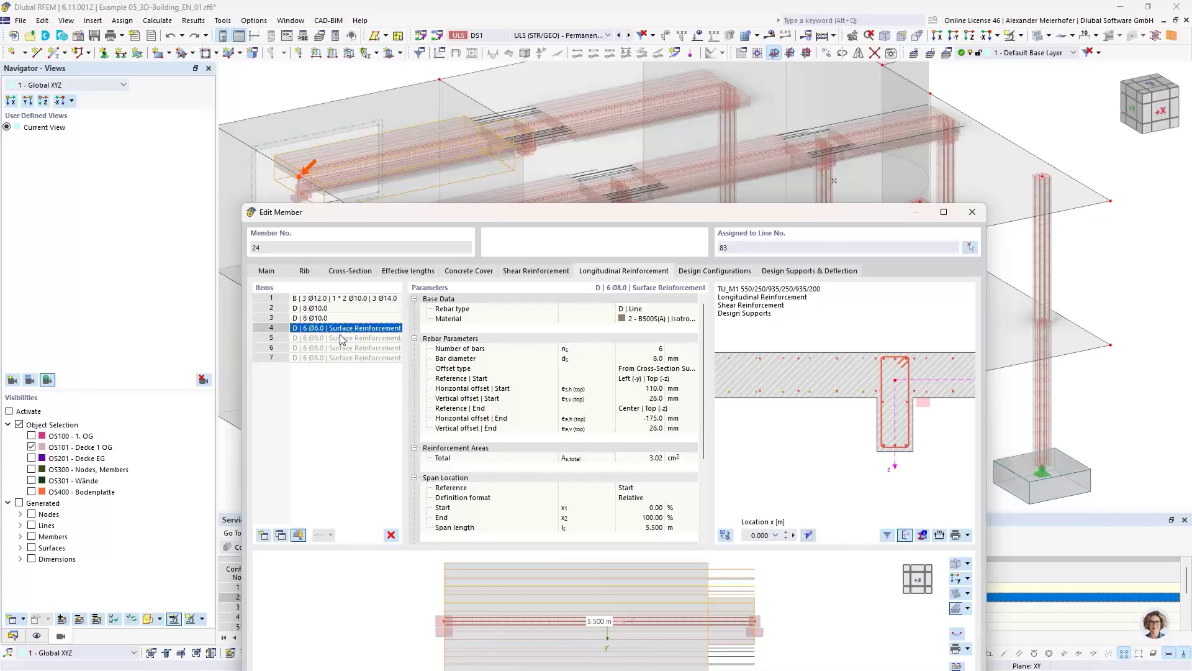
click(338, 338)
click(336, 357)
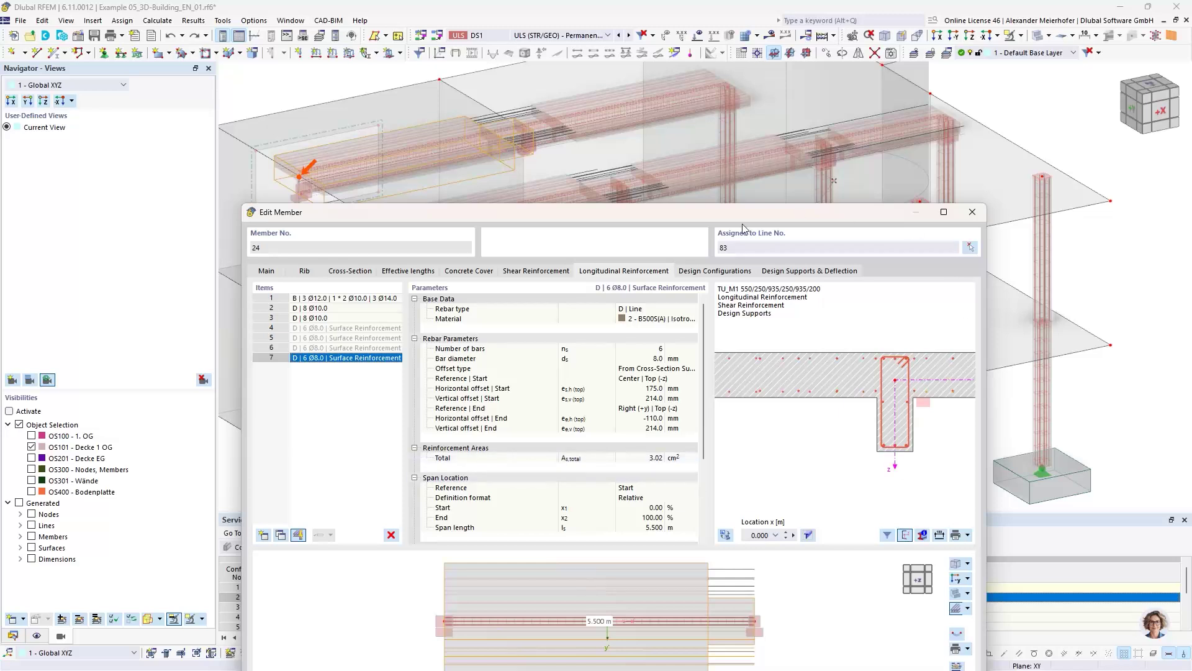
drag(668, 213, 639, 87)
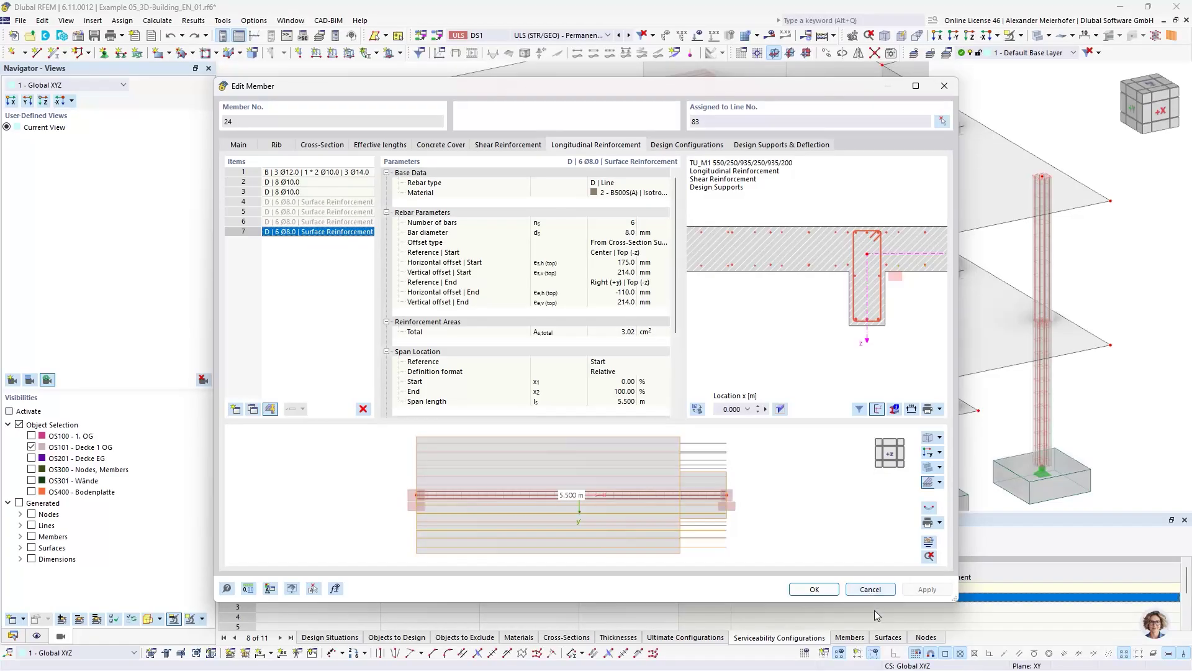
click(870, 590)
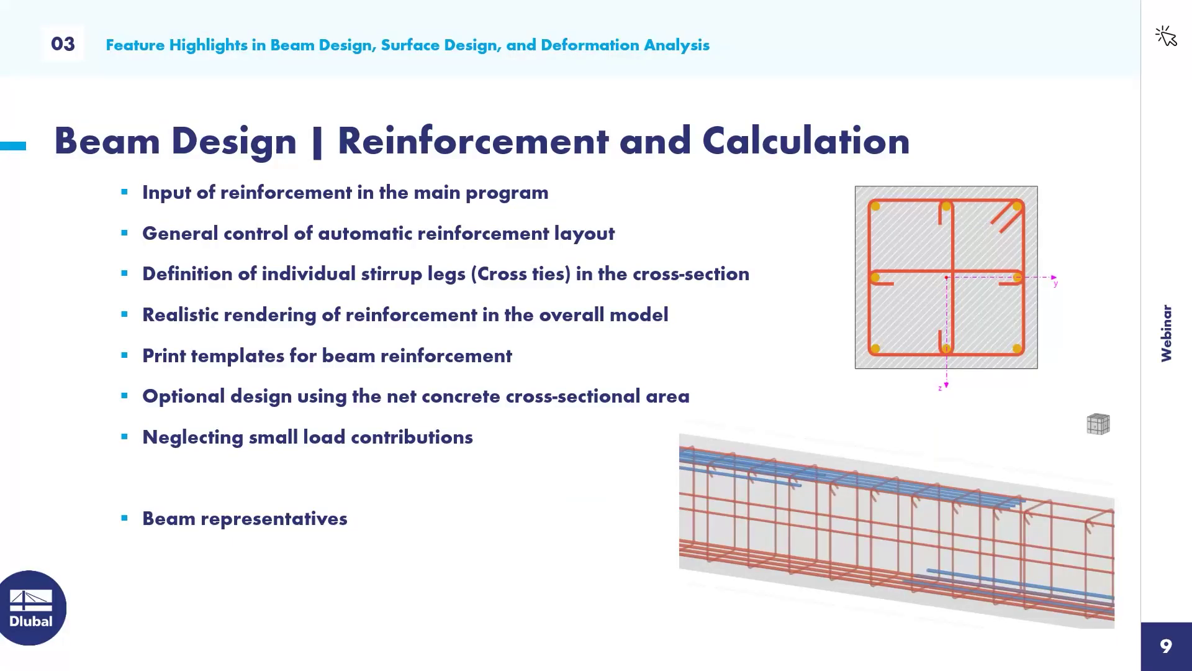
click(260, 529)
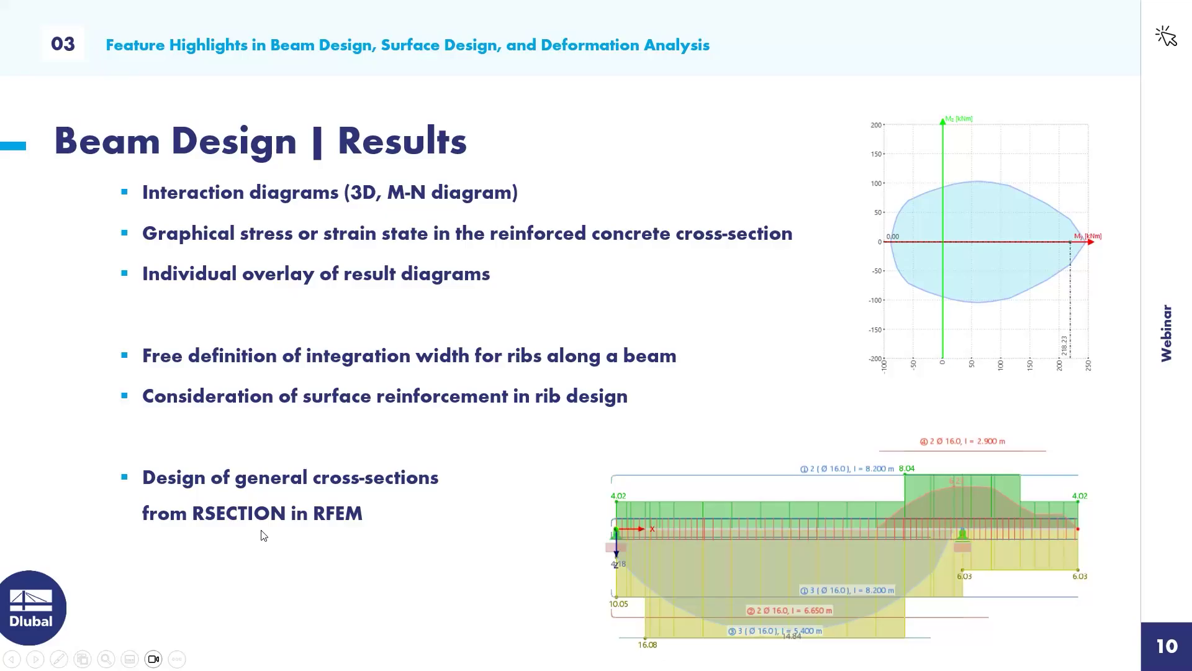
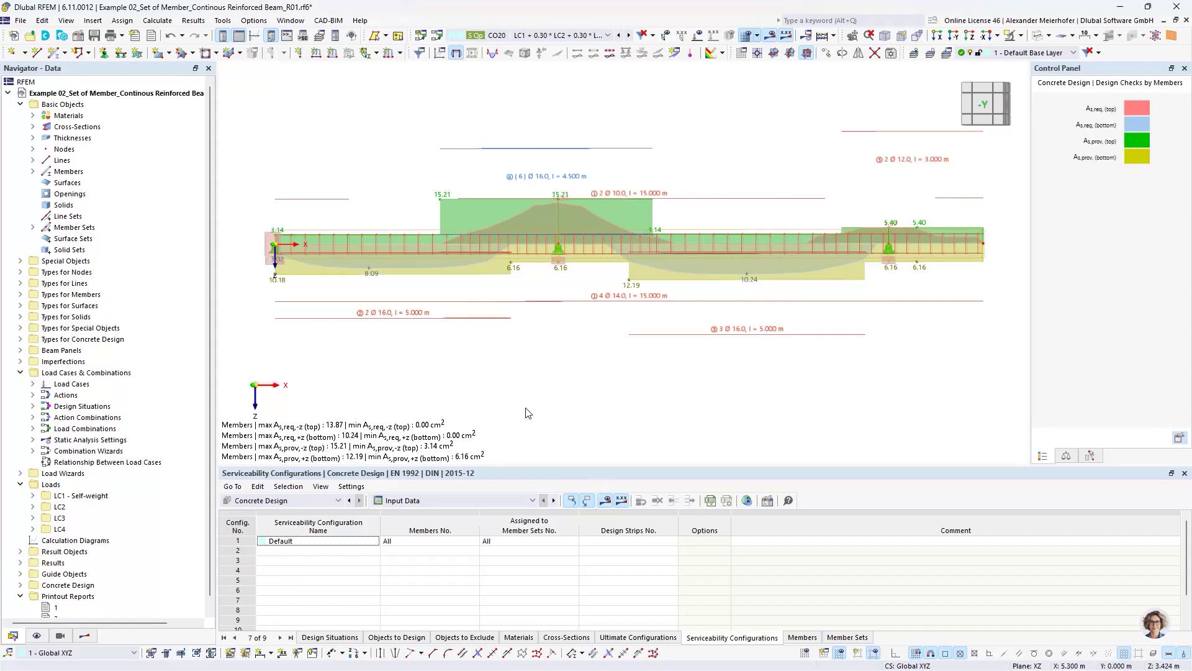
Review the design parameters of the beam's Default serviceability configuration, including the deflection analysis, and close it.
click(767, 503)
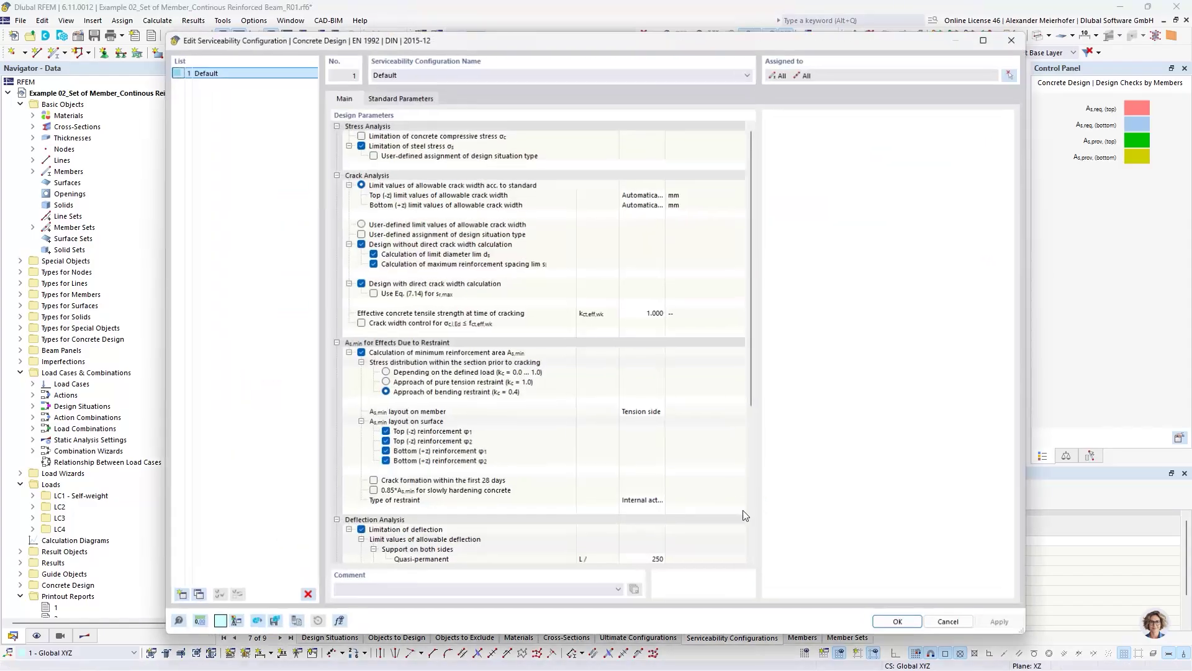
scroll(458, 438, down, 5)
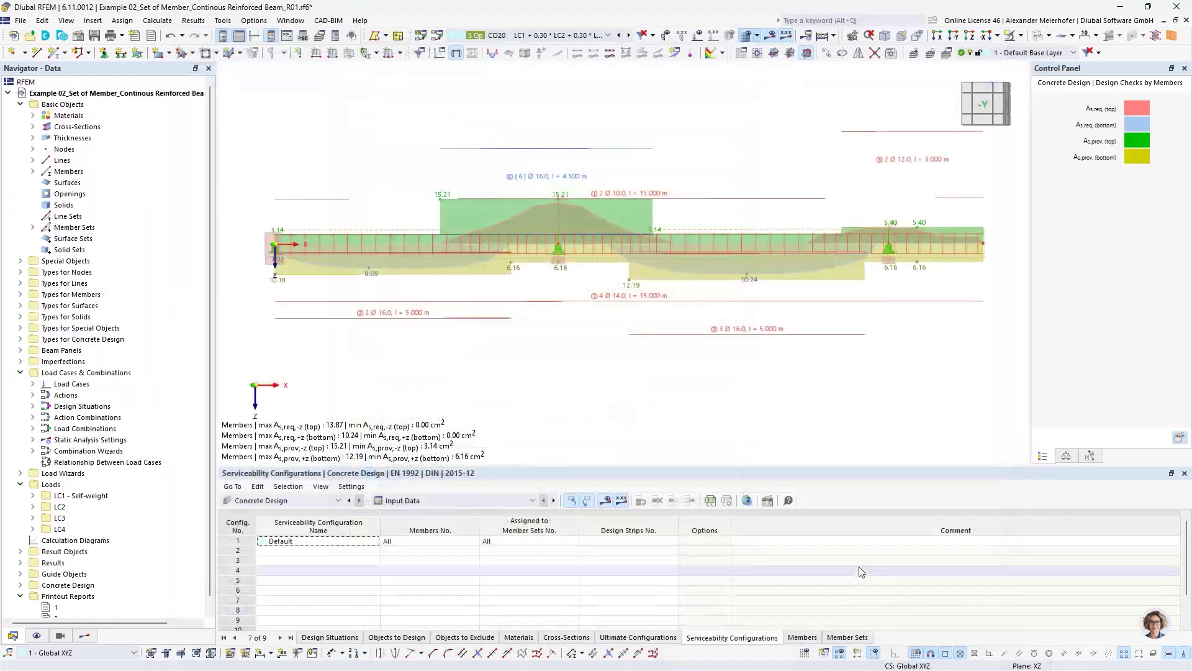
click(886, 624)
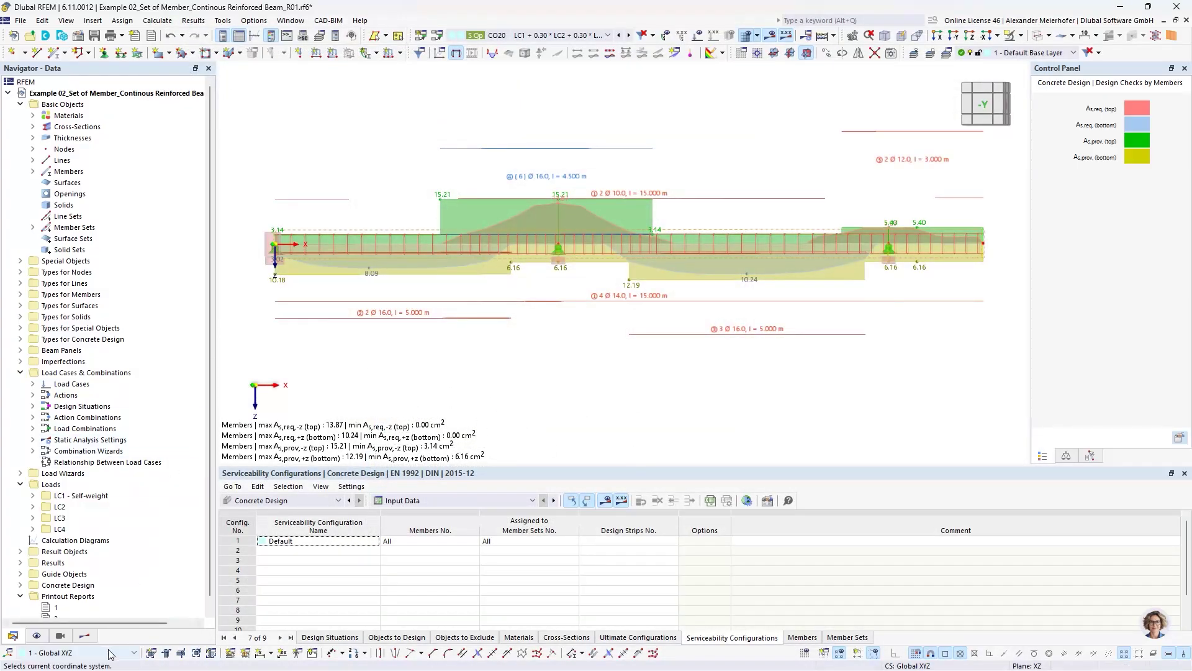
Hide the reinforcement results of the continuous beam in the concrete design results.
click(90, 638)
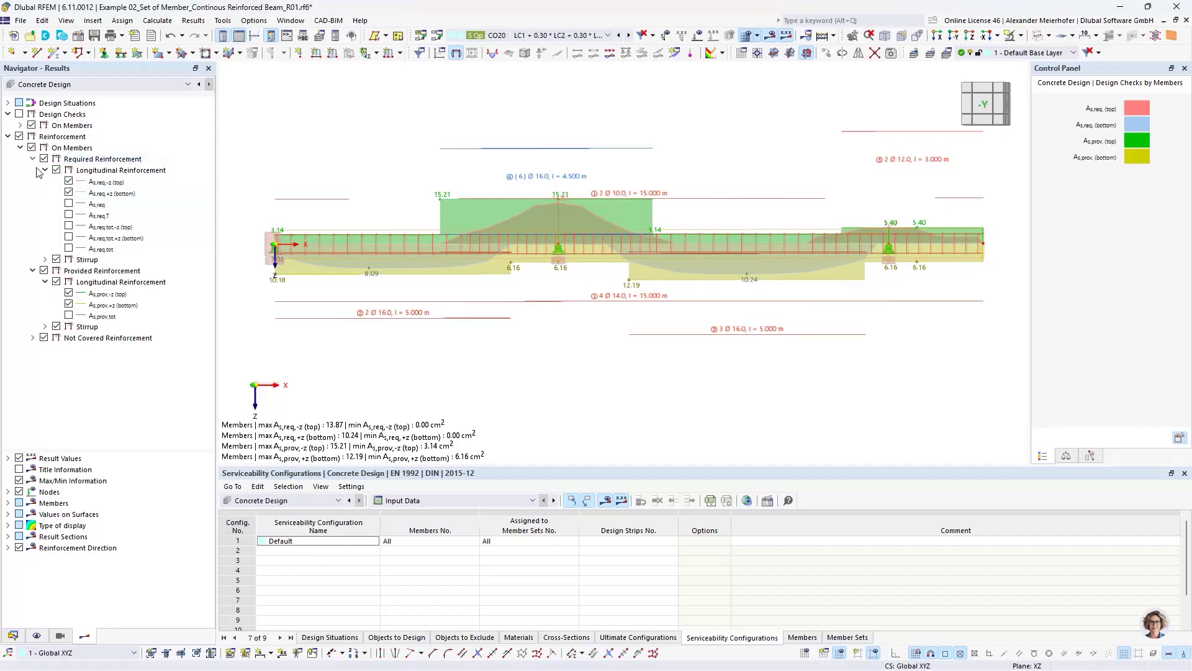
click(18, 136)
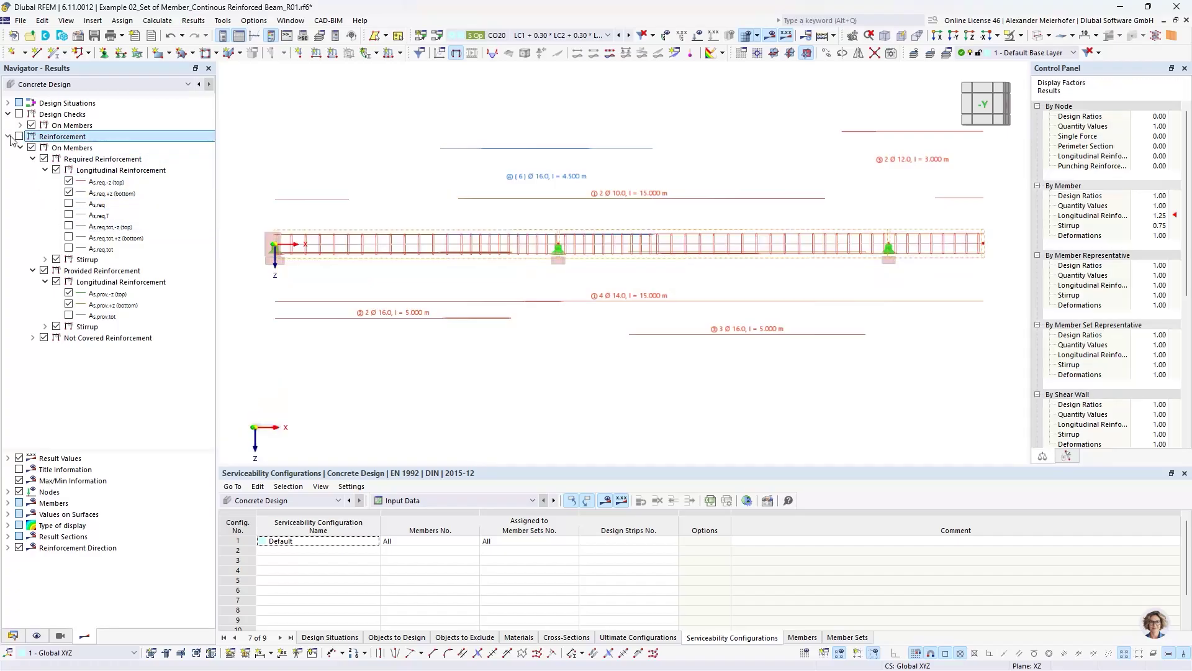
click(8, 136)
Display the serviceability design check SE0400 |u / ulim| on the members of the continuous beam.
click(20, 125)
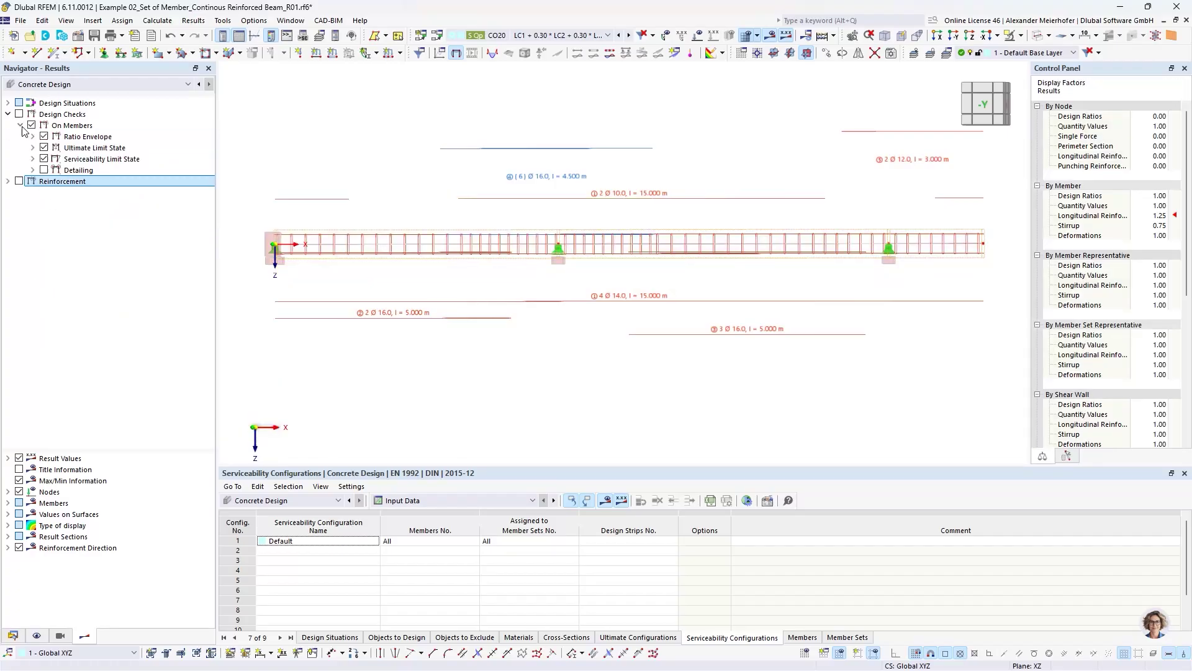
click(33, 159)
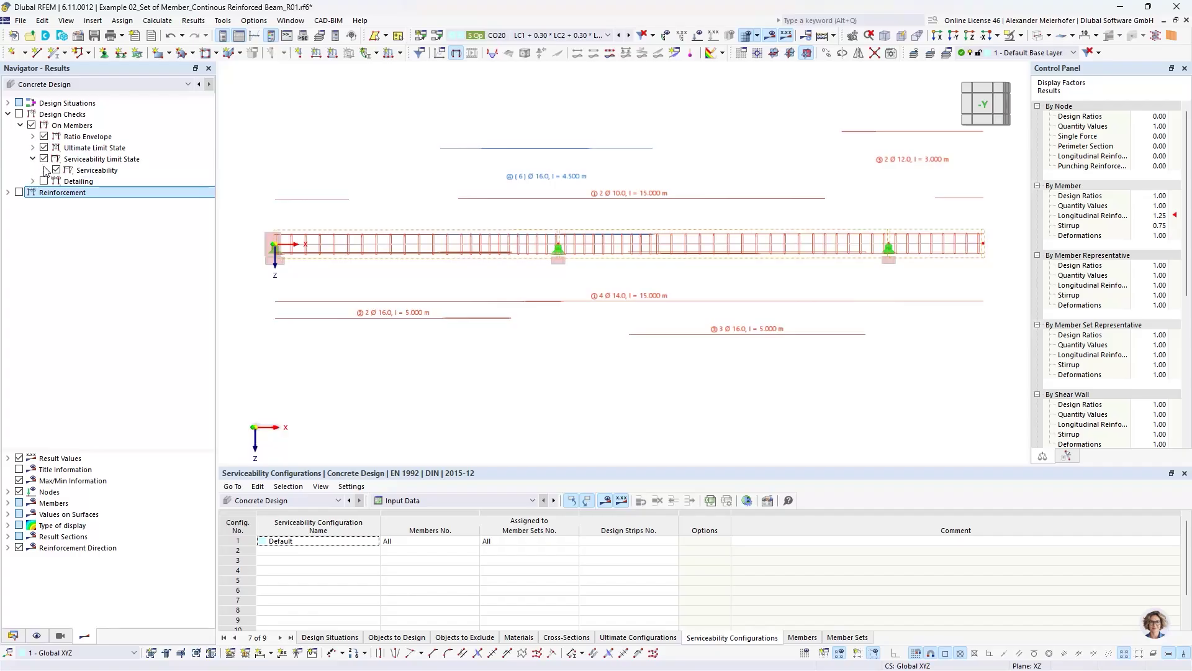
click(45, 171)
click(58, 226)
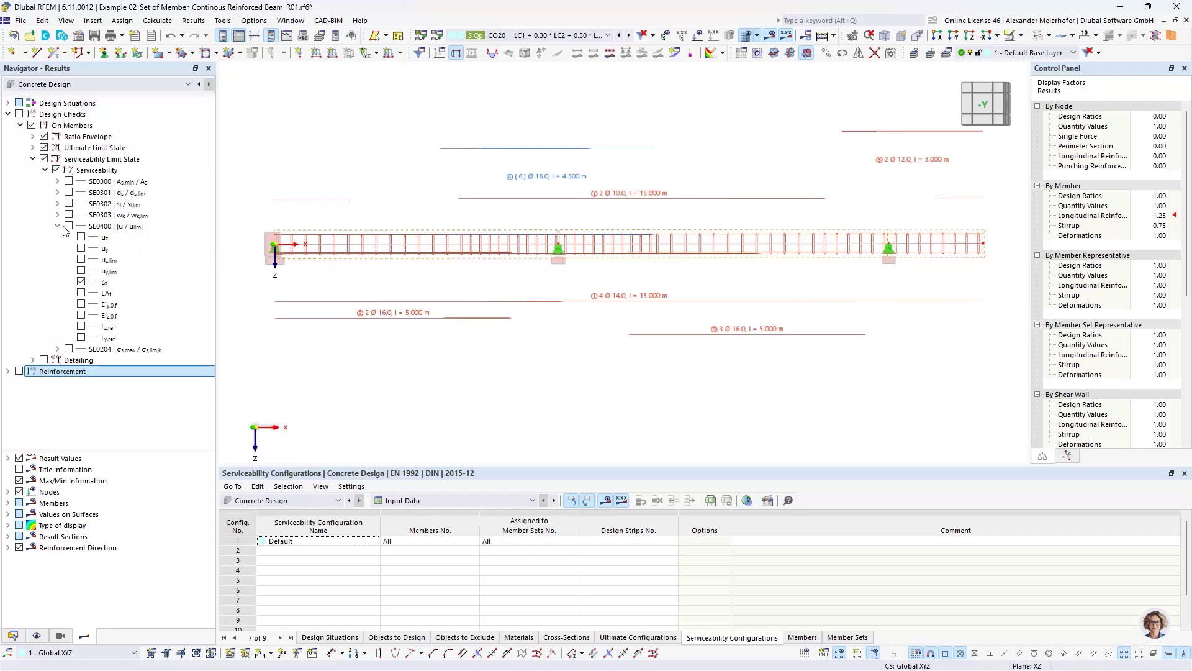
click(69, 226)
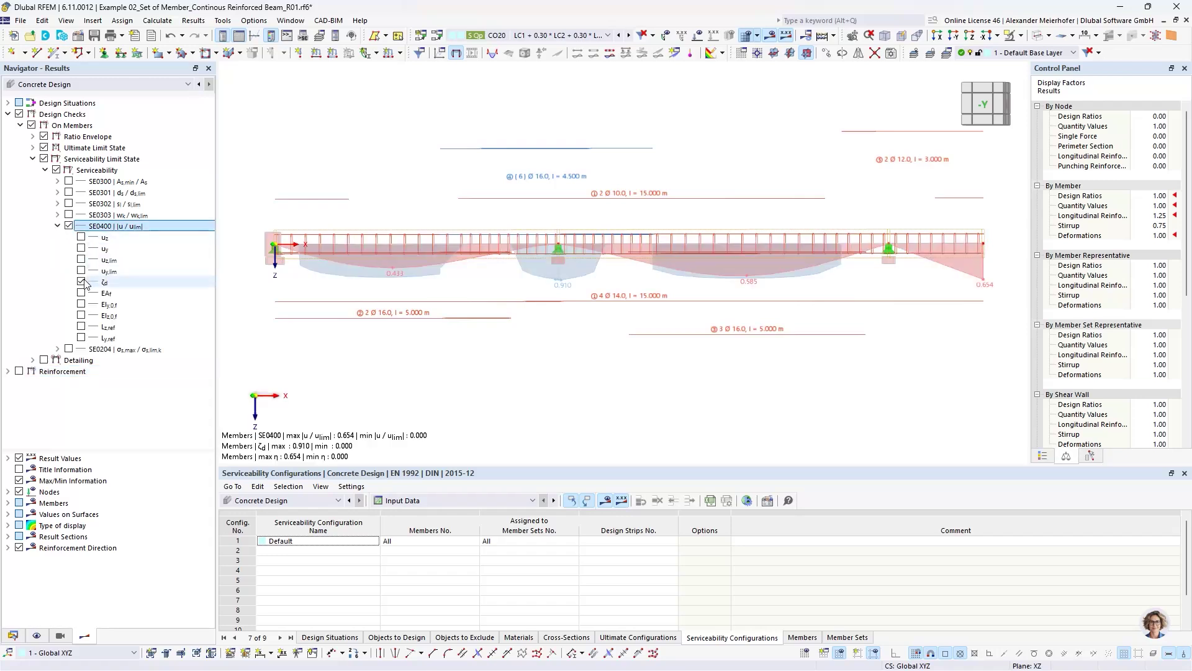
Replace the SE0400 ratio diagram with the deflection uz, switch to the distribution coefficient ζd, and temporarily overlay the stiffness EIy,0,f.
click(71, 226)
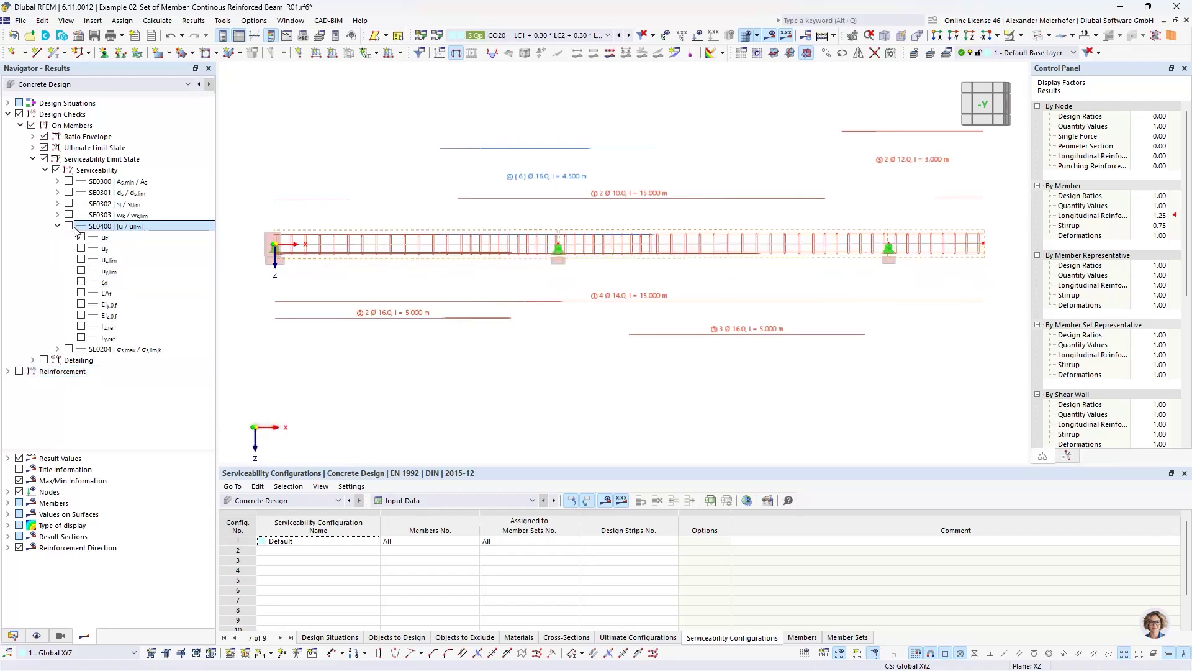
click(81, 237)
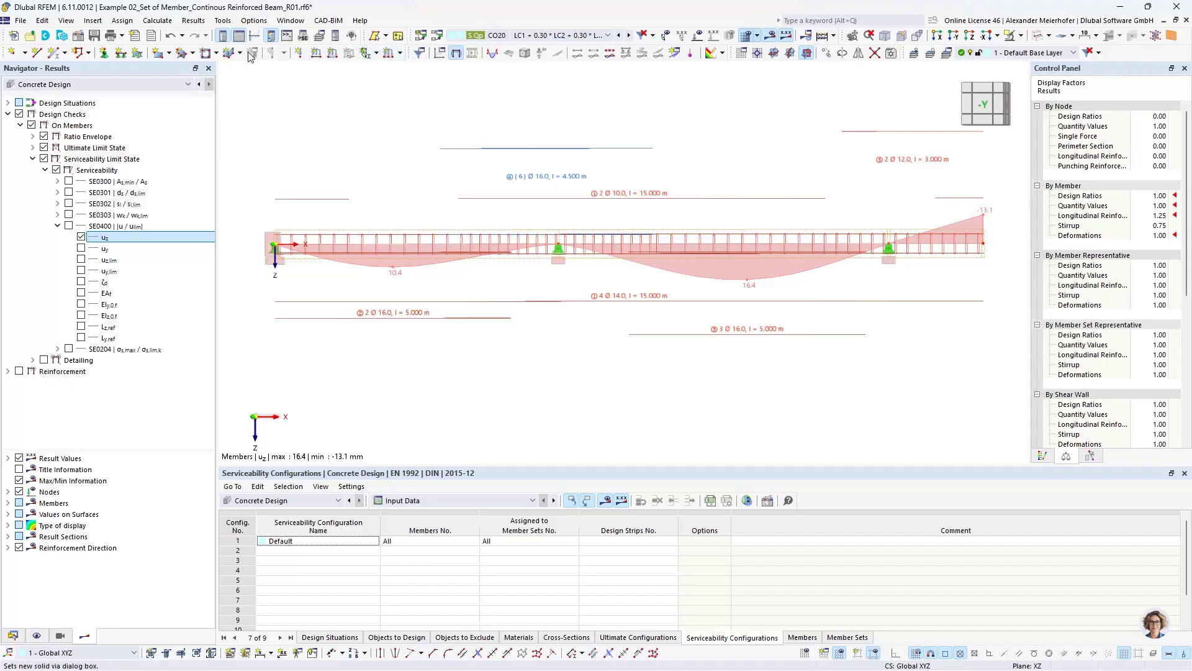
click(81, 282)
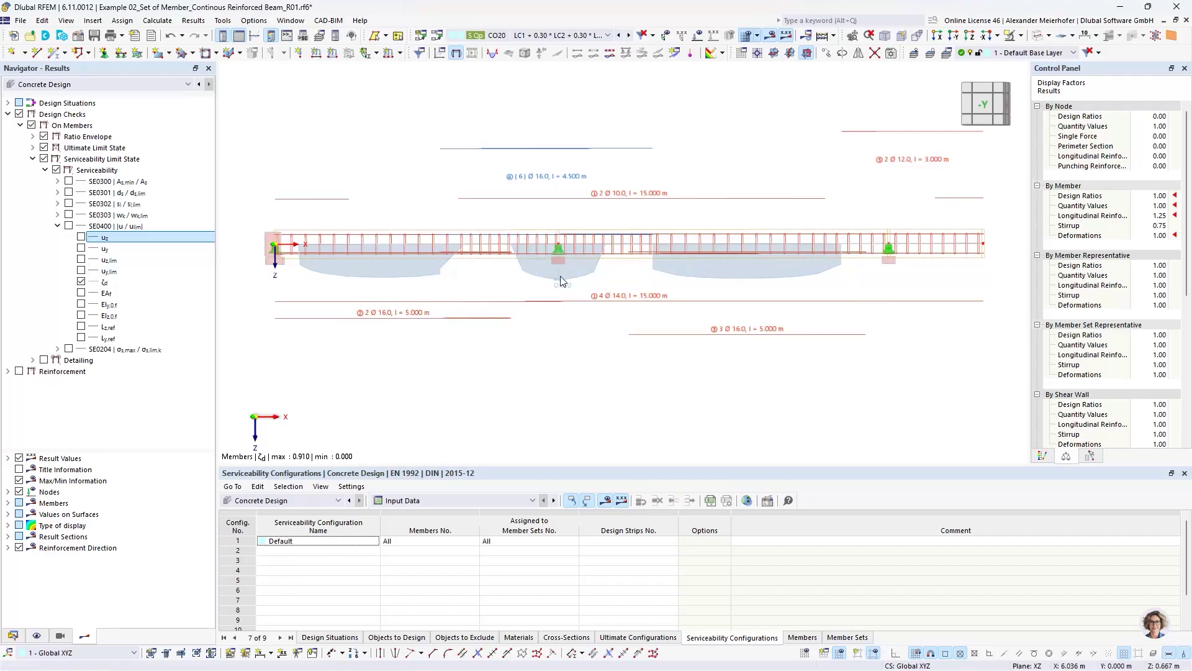
click(81, 304)
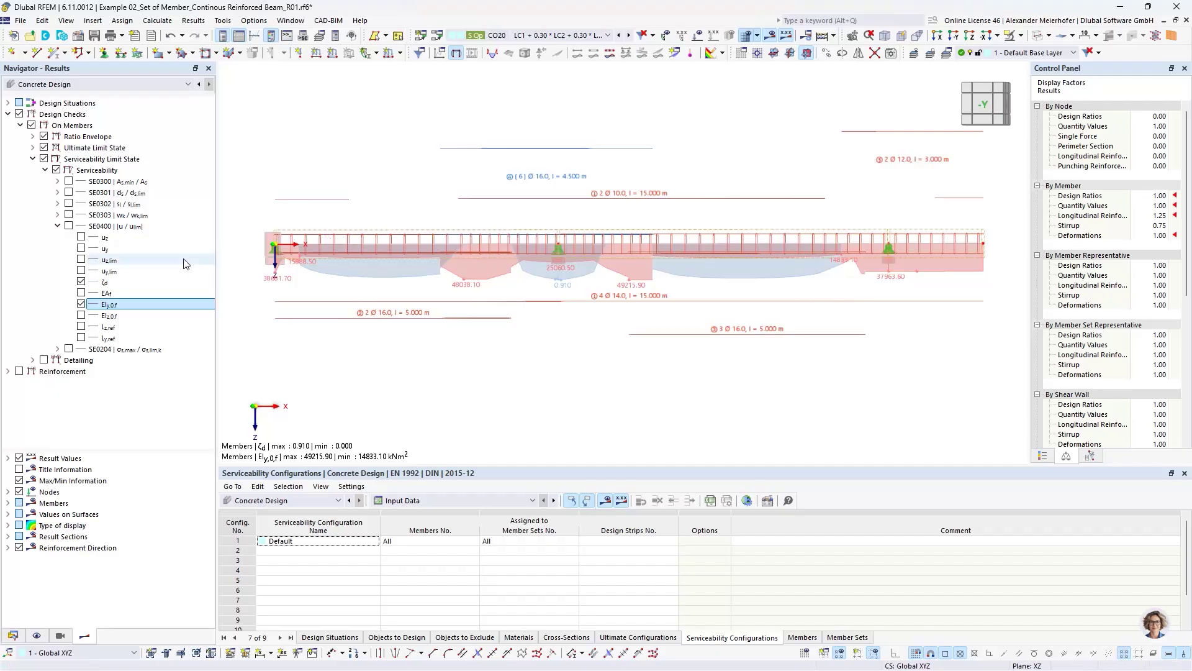
click(81, 303)
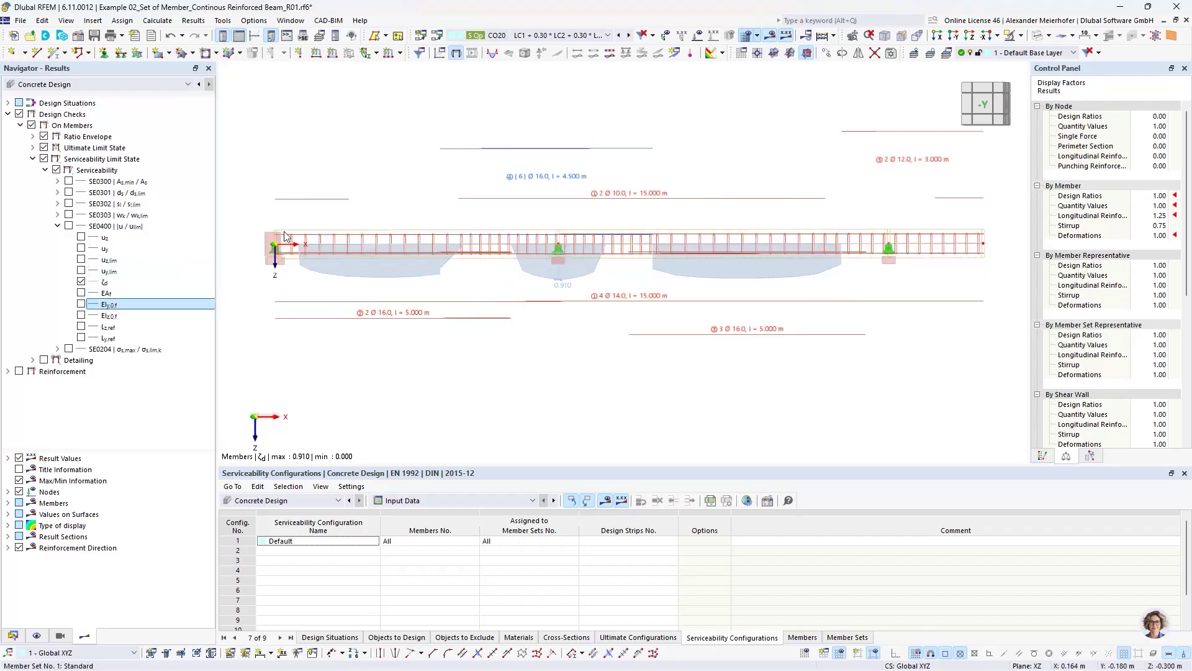
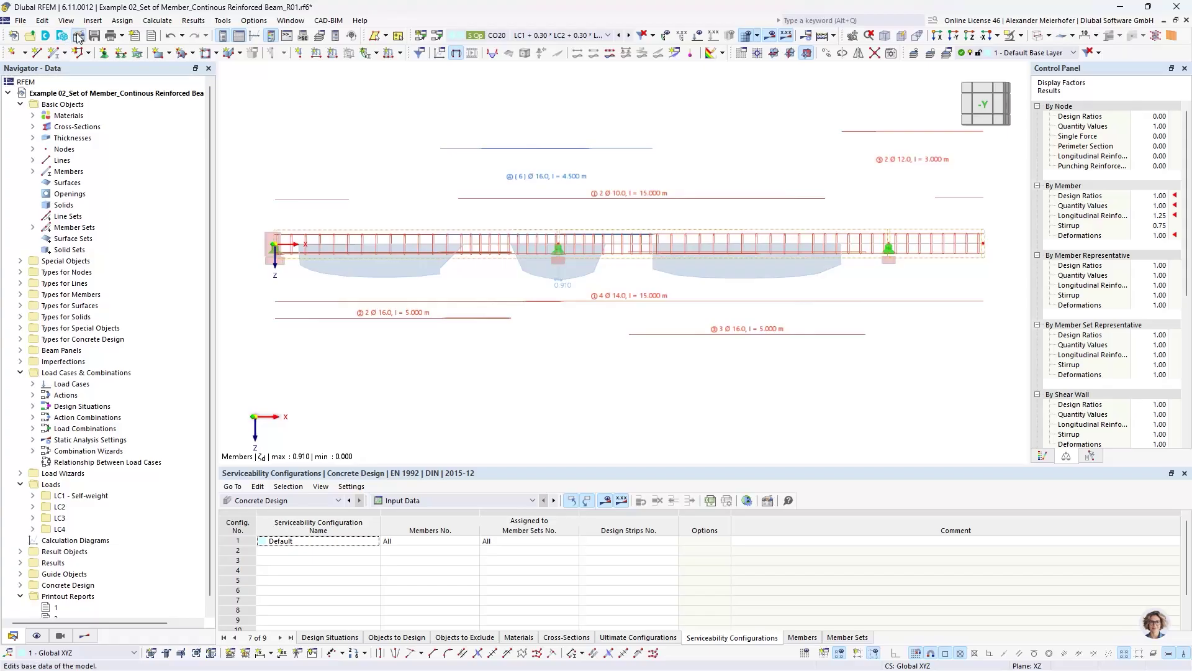
Activate the Nonlinear Material Behavior analysis add-on in the model's base data.
click(326, 65)
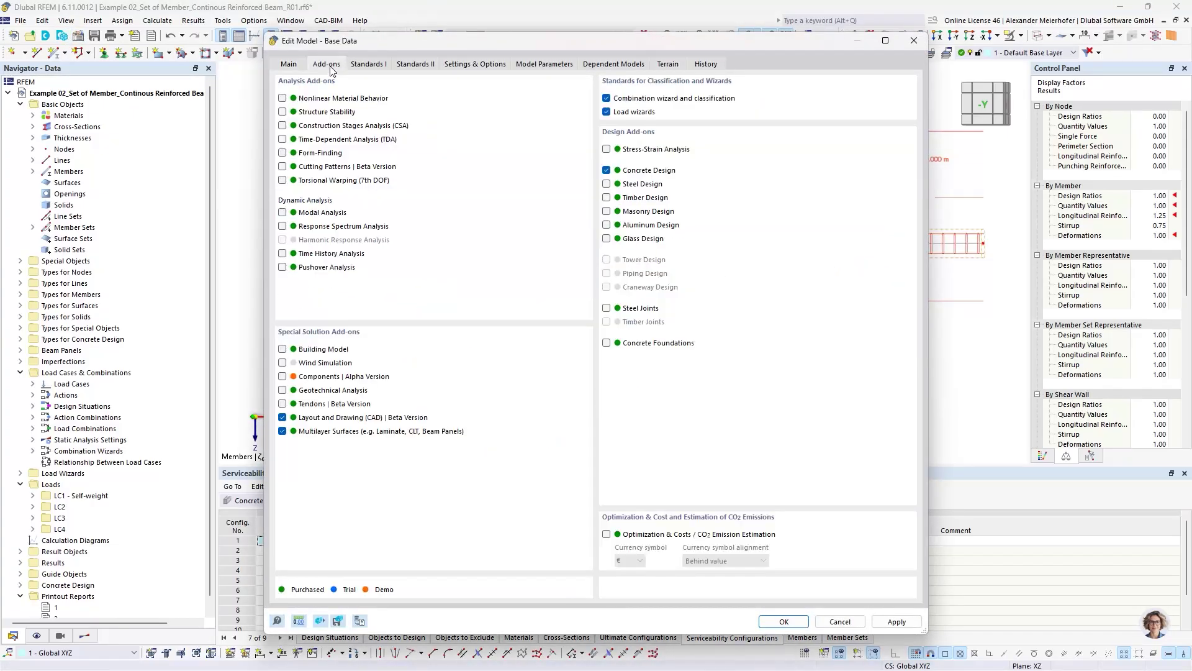
click(283, 99)
click(765, 620)
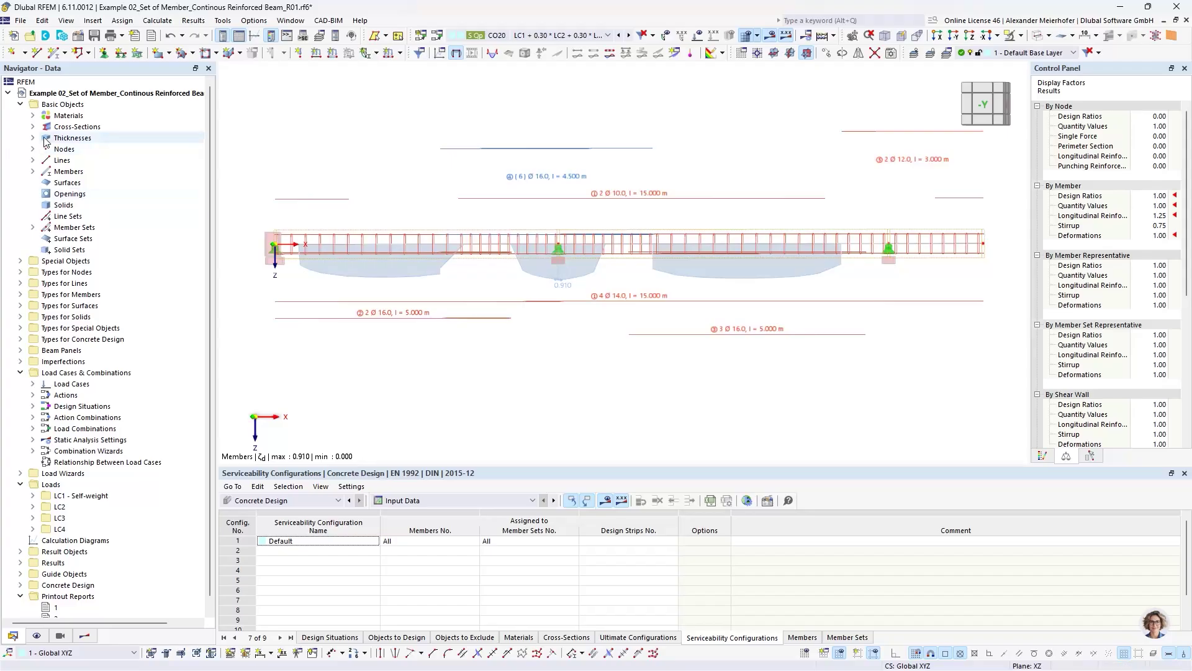
Set the material model of the C30/37 concrete to Anisotropic | Damage.
click(33, 116)
click(88, 129)
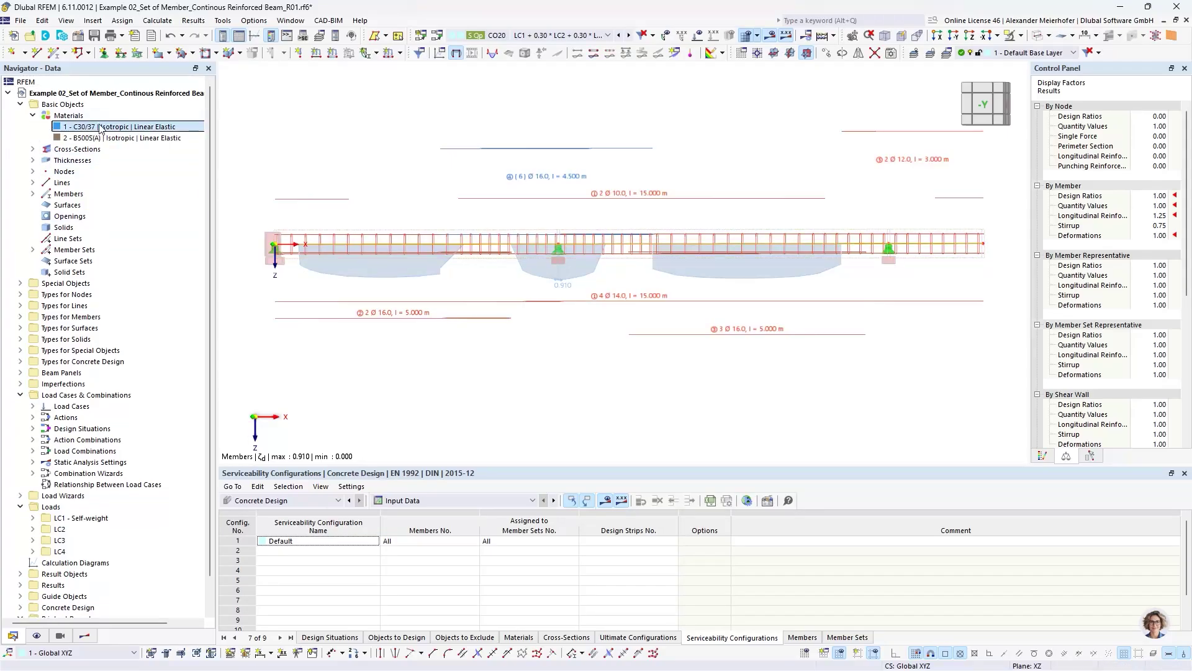
double_click(100, 128)
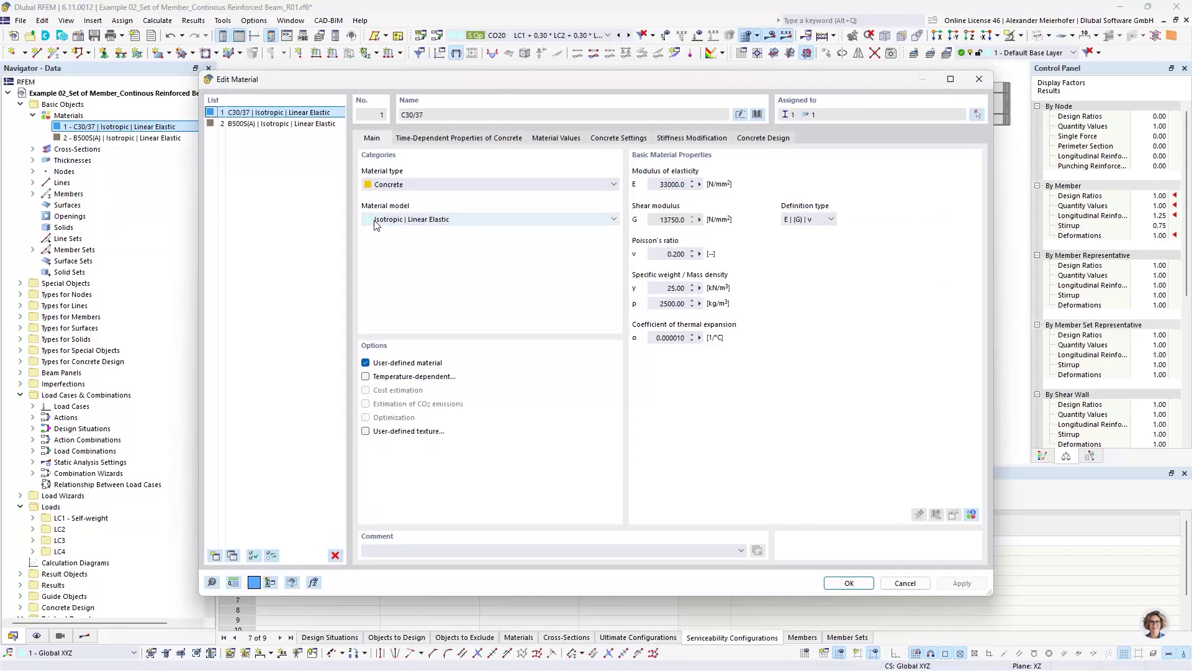
click(431, 220)
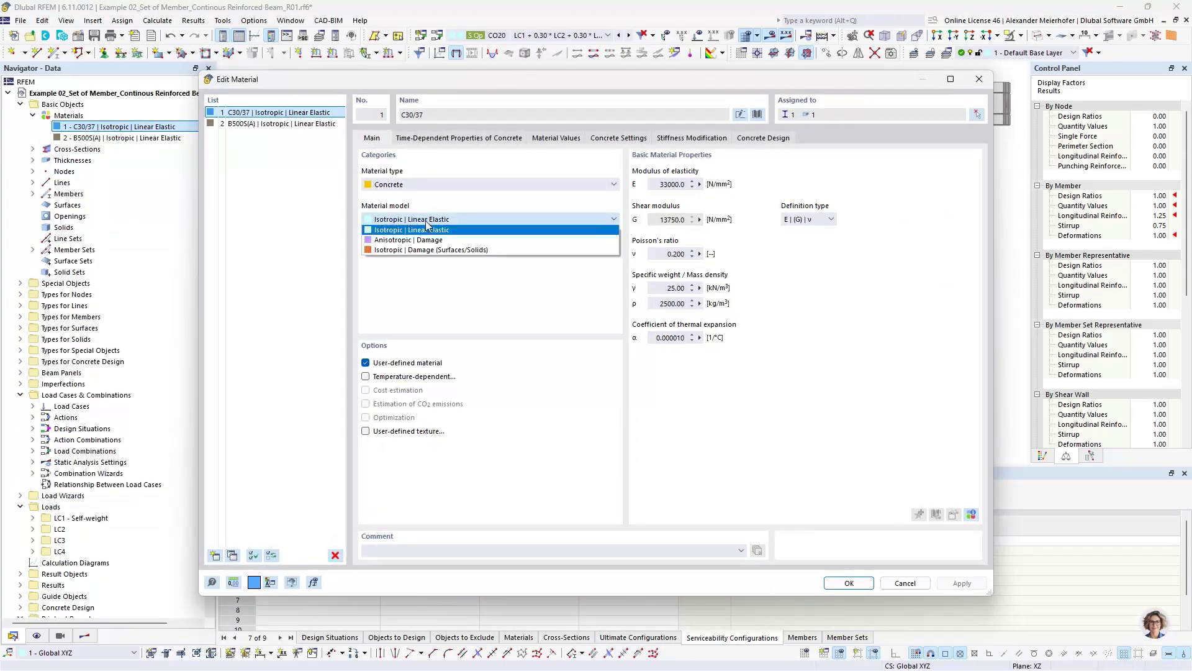
click(396, 241)
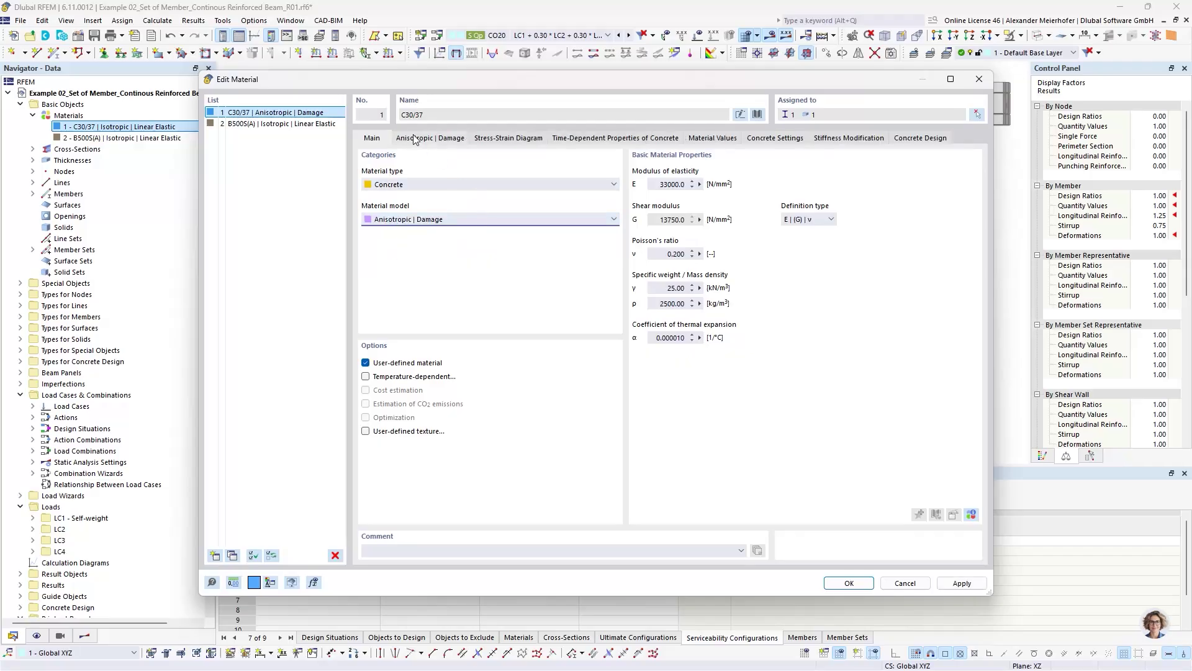
Review the concrete's damage parameters, the available diagram definitions and the stress-strain diagram without changing them.
click(414, 138)
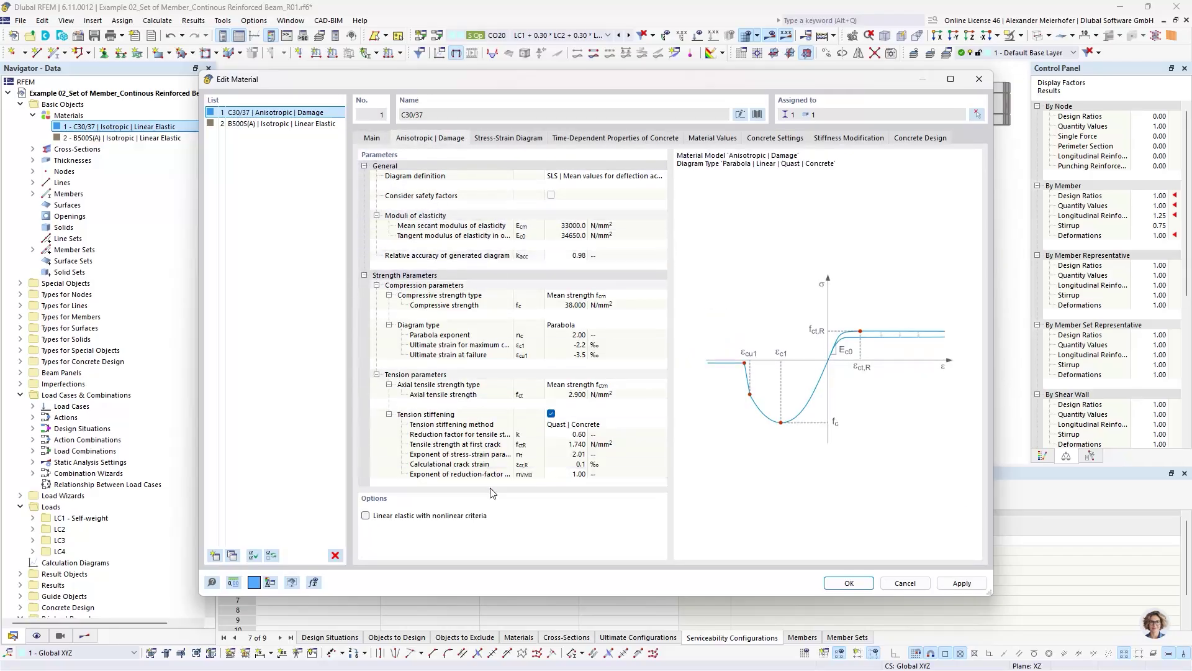
click(605, 179)
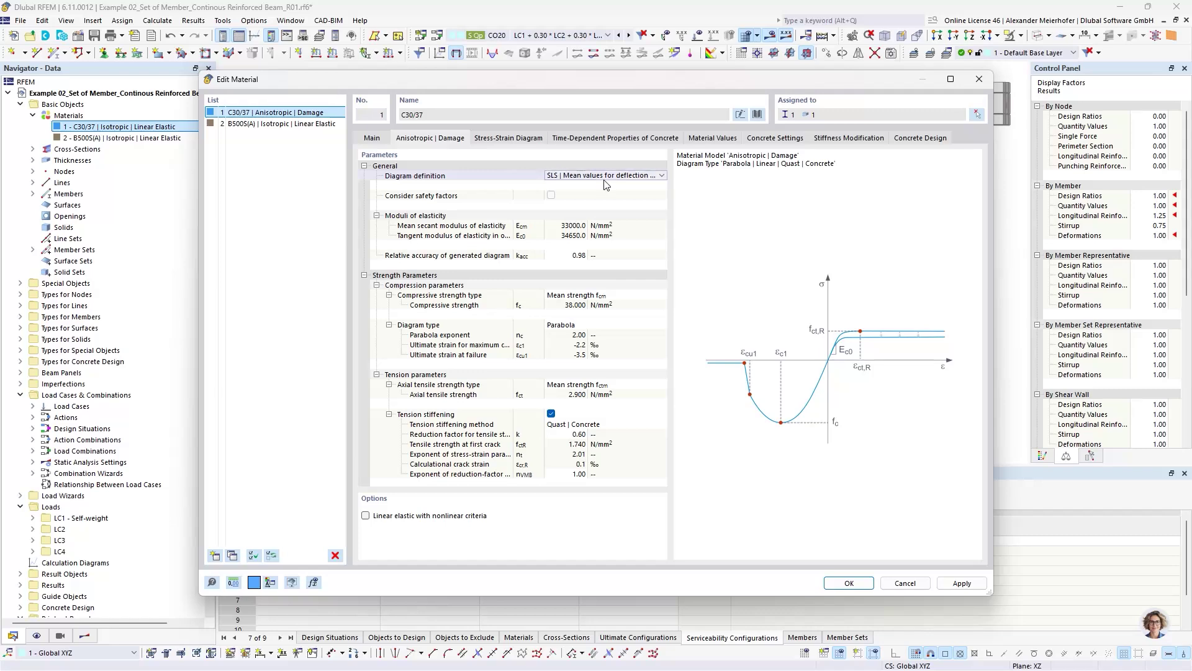
click(607, 180)
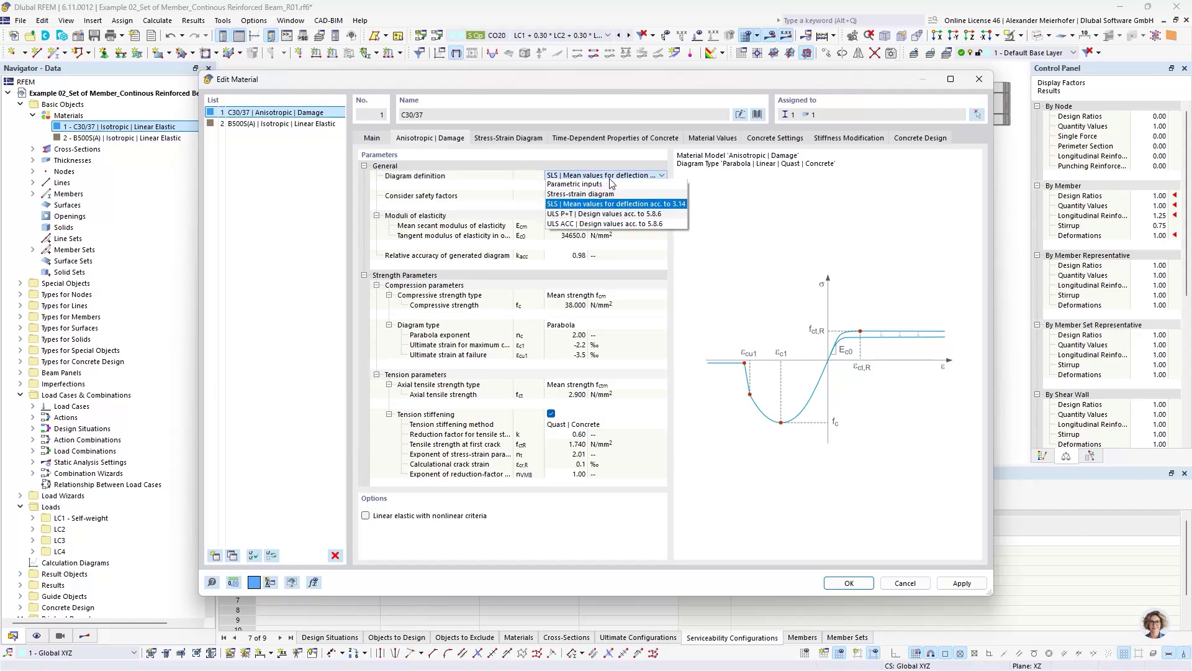
click(607, 178)
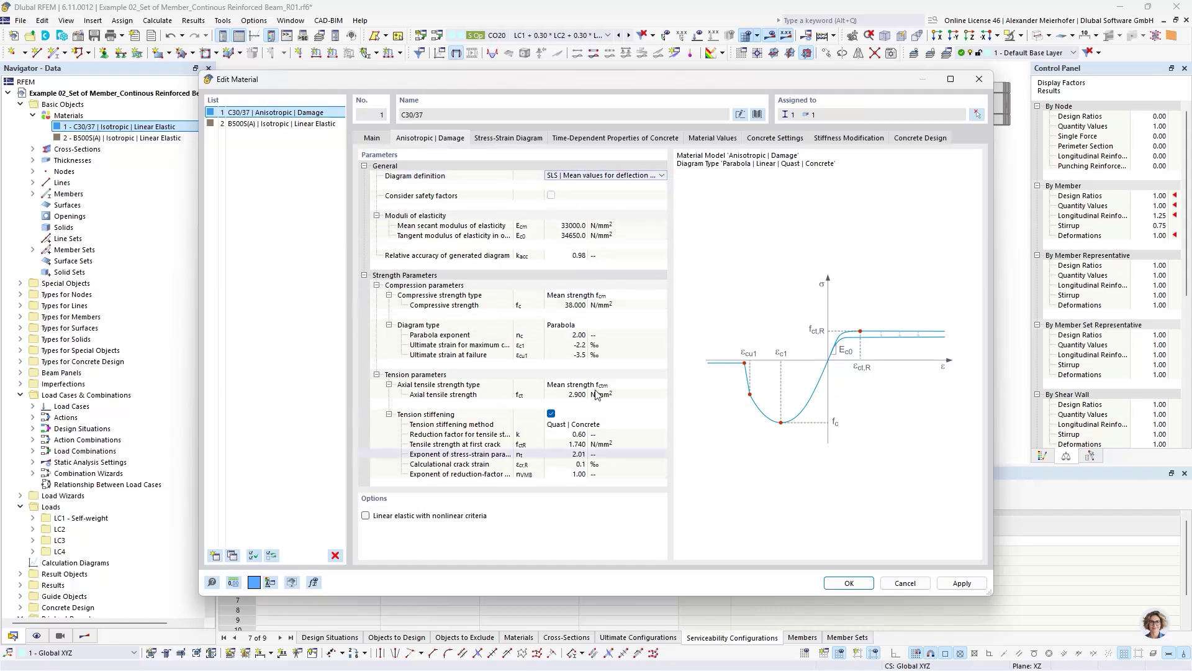
click(509, 137)
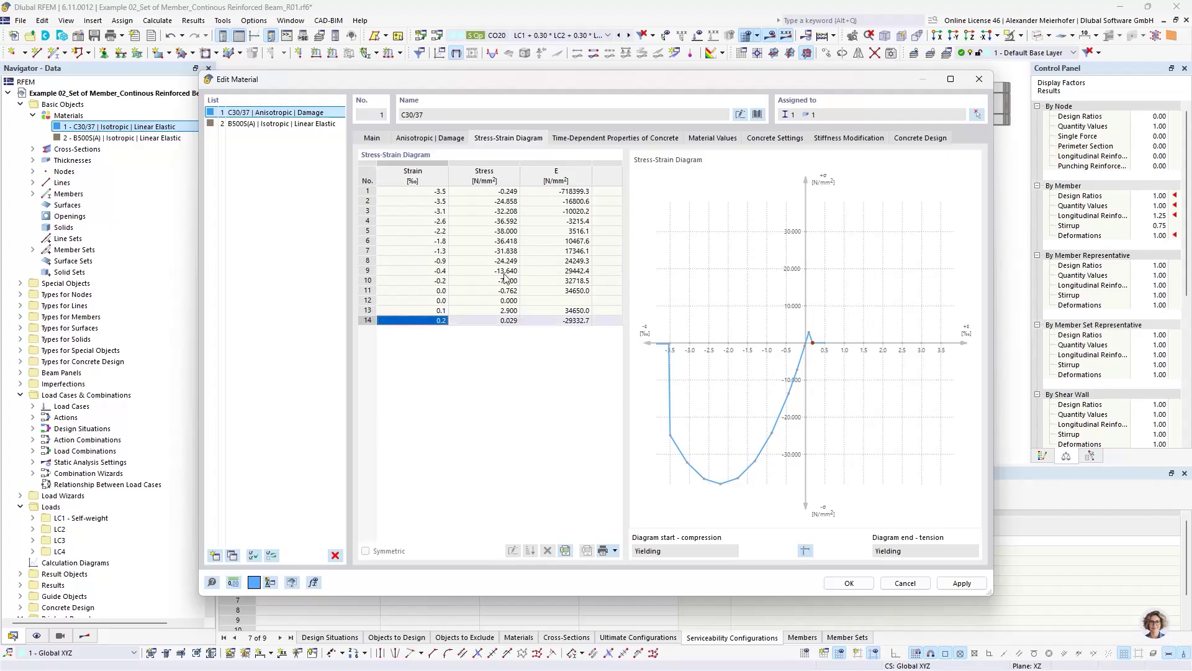
click(429, 137)
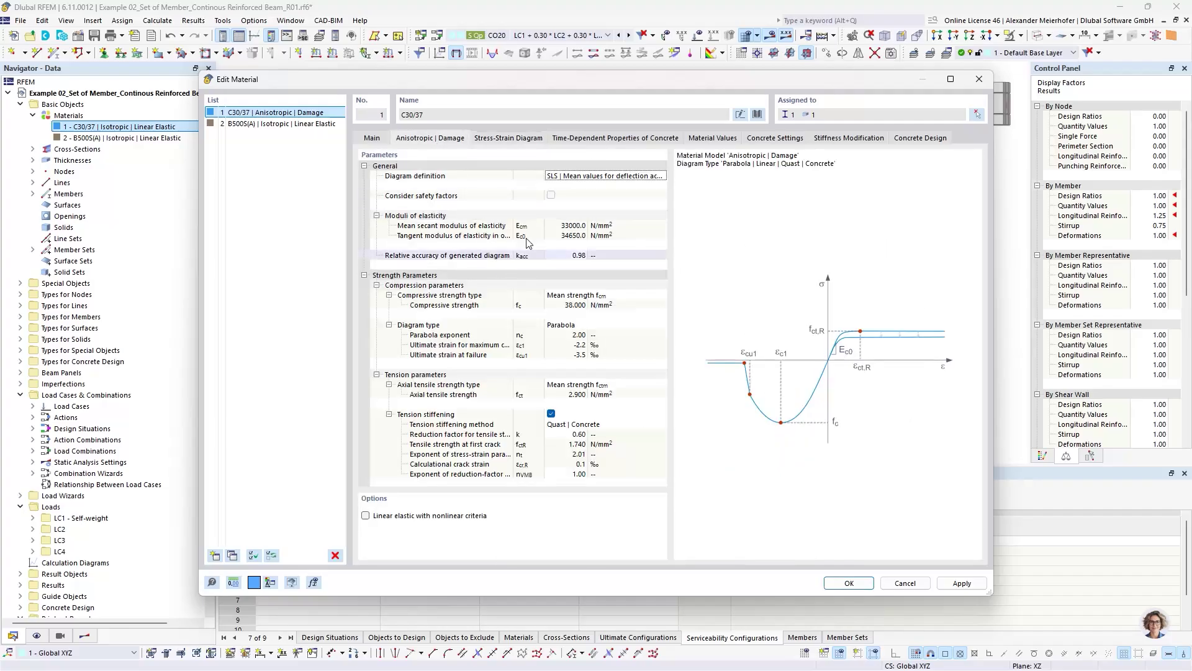
click(497, 140)
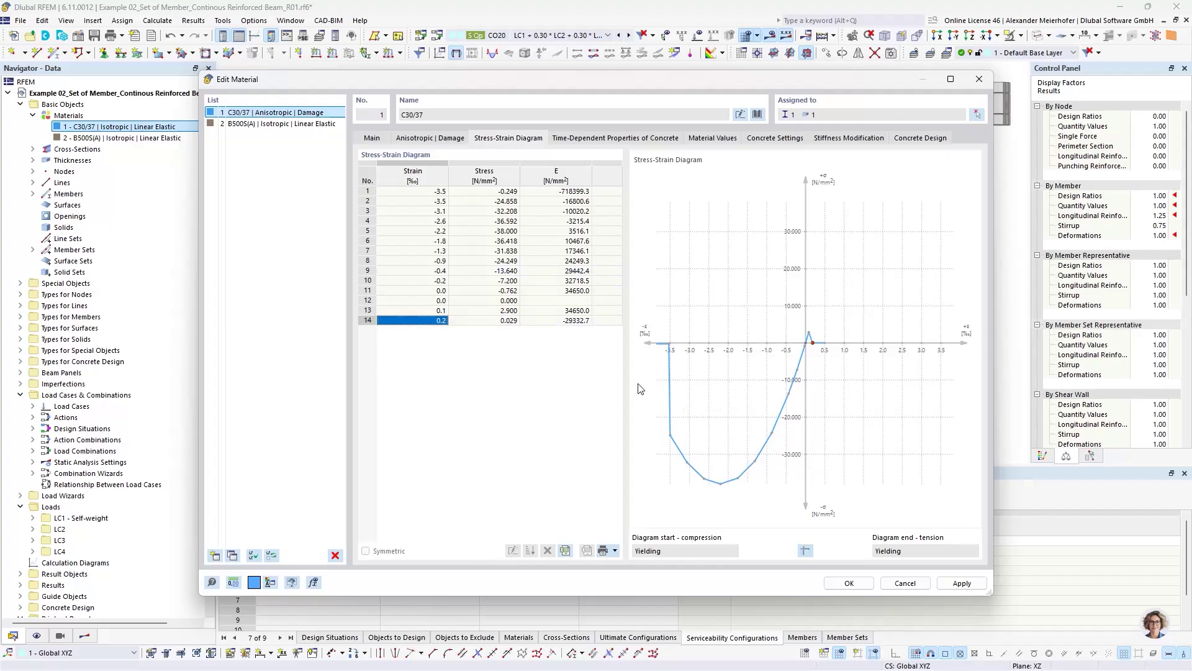
Set the material model of the B500S(A) reinforcing steel to Isotropic | Plastic (Members) and apply the material changes.
click(298, 123)
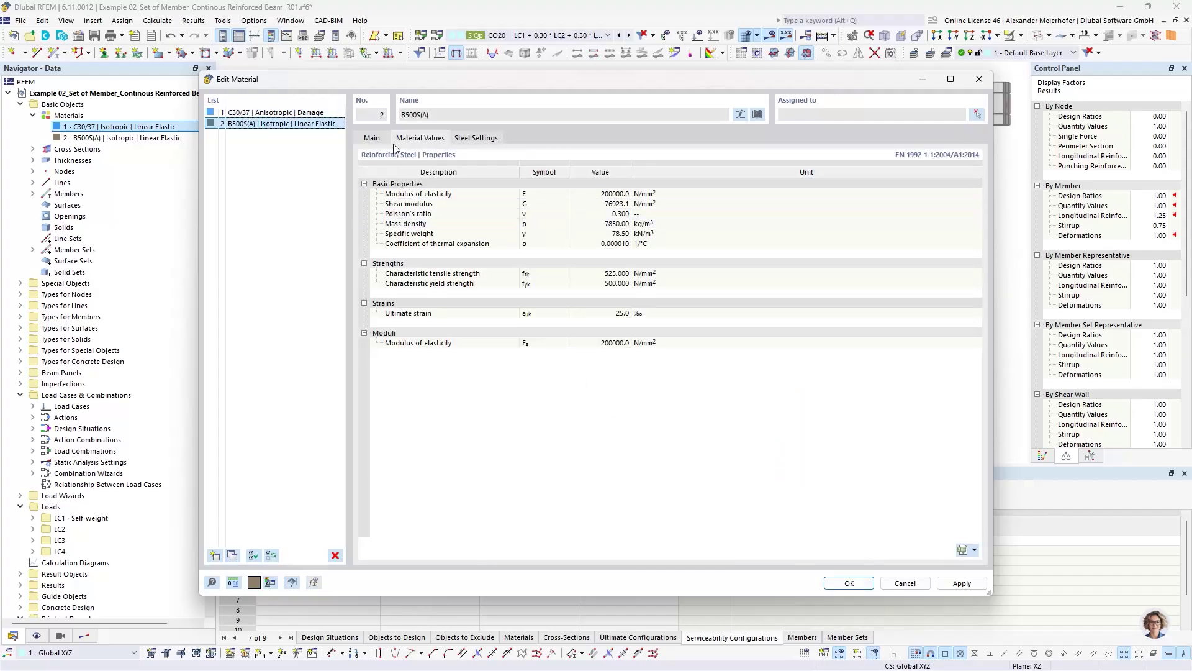
click(373, 138)
click(391, 223)
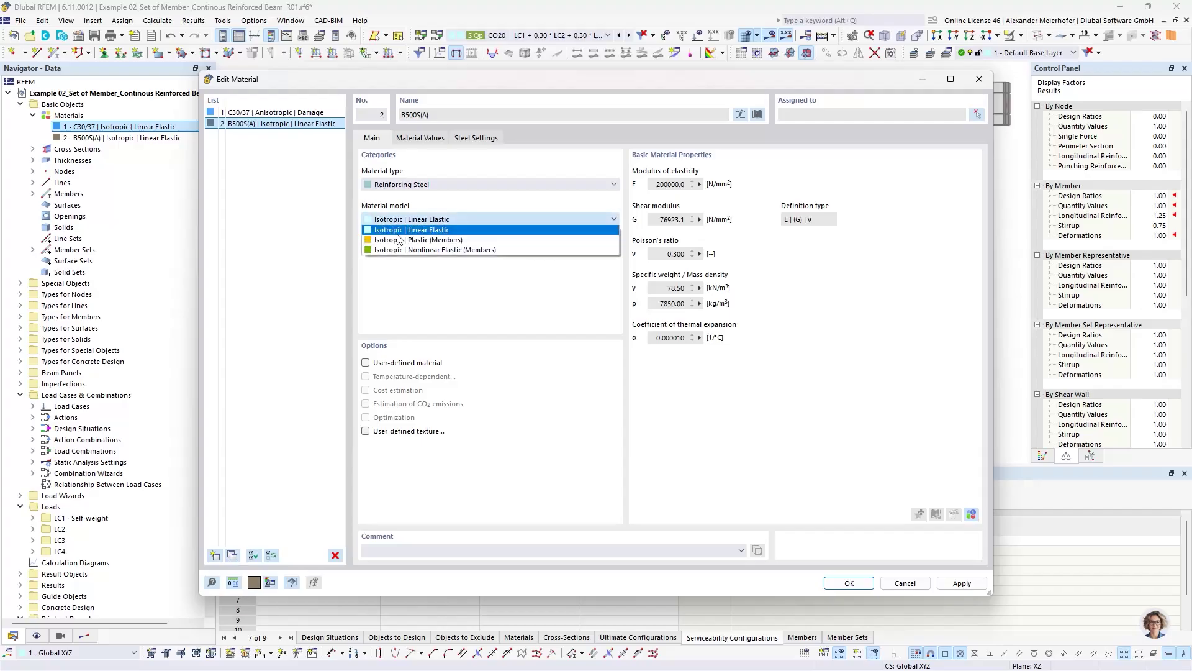
click(410, 239)
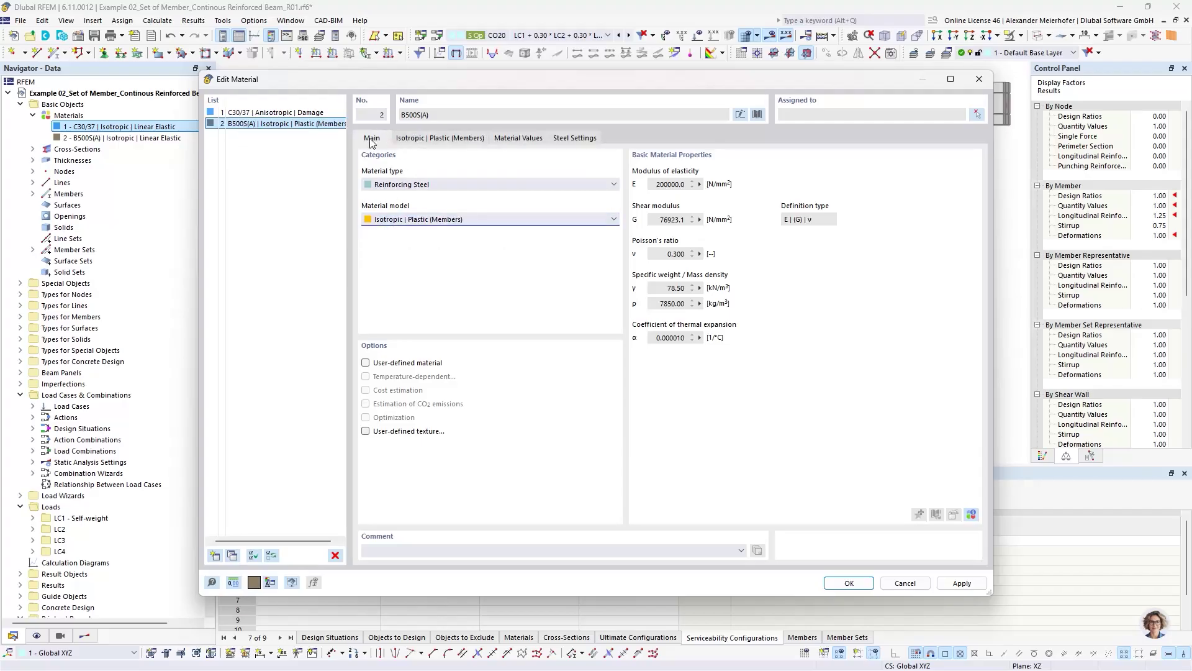
click(440, 138)
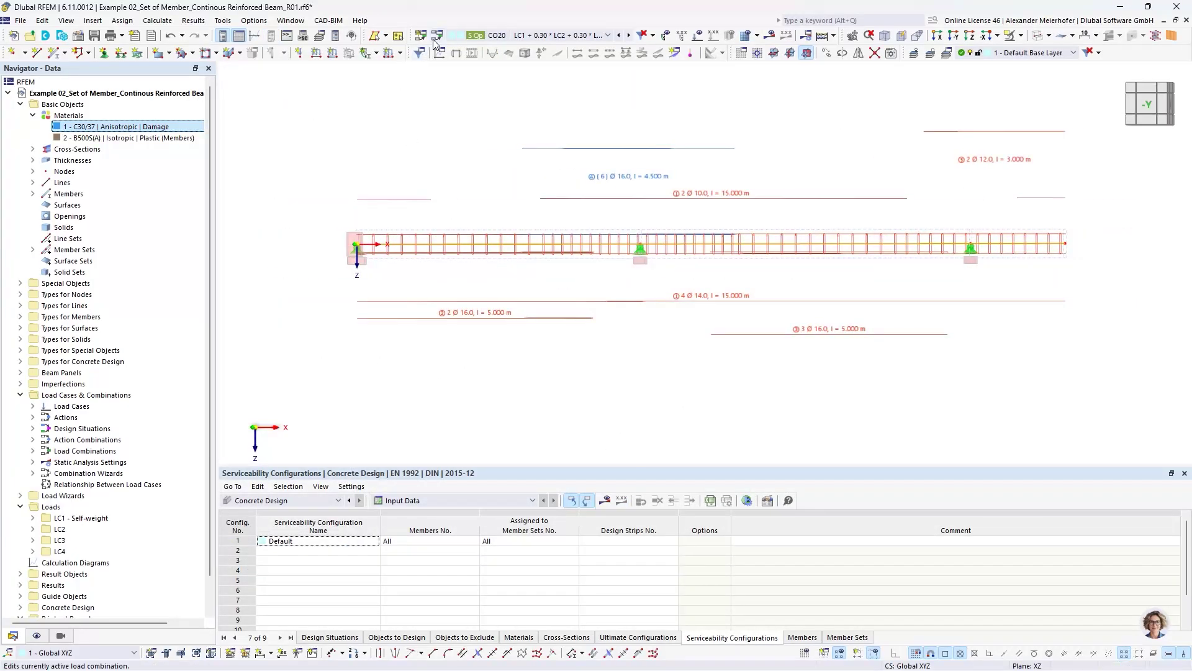
Assign Structure Modification 1 with Member Reinforcement considered to load combination CO20 and calculate the combination.
click(435, 37)
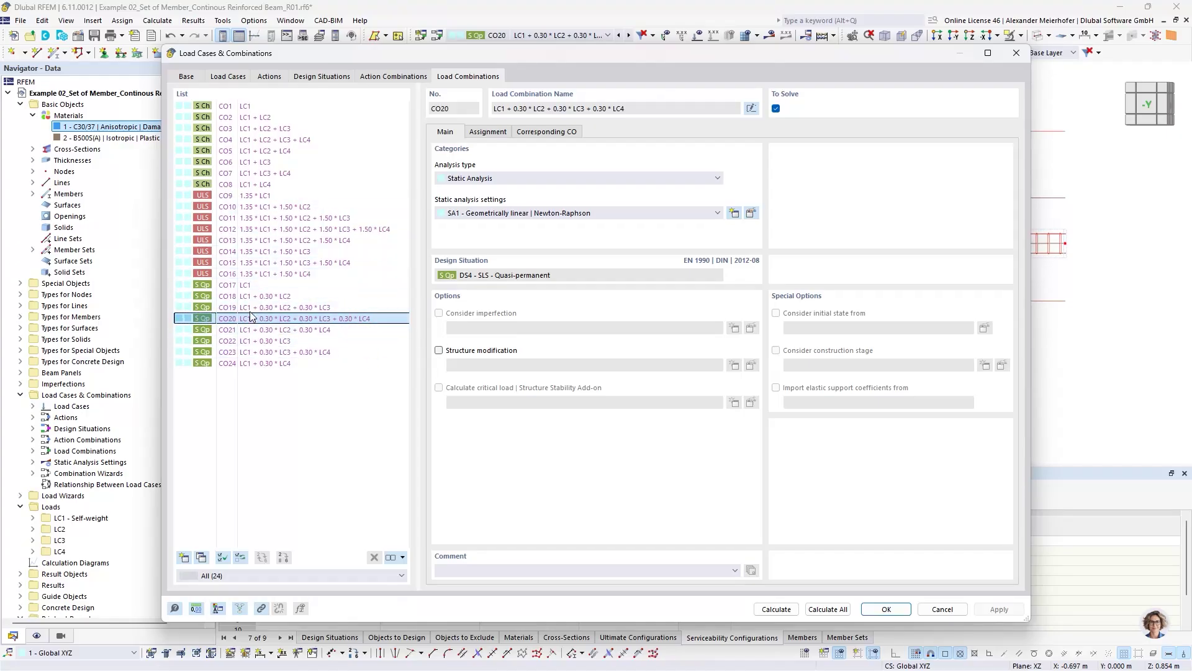
click(439, 351)
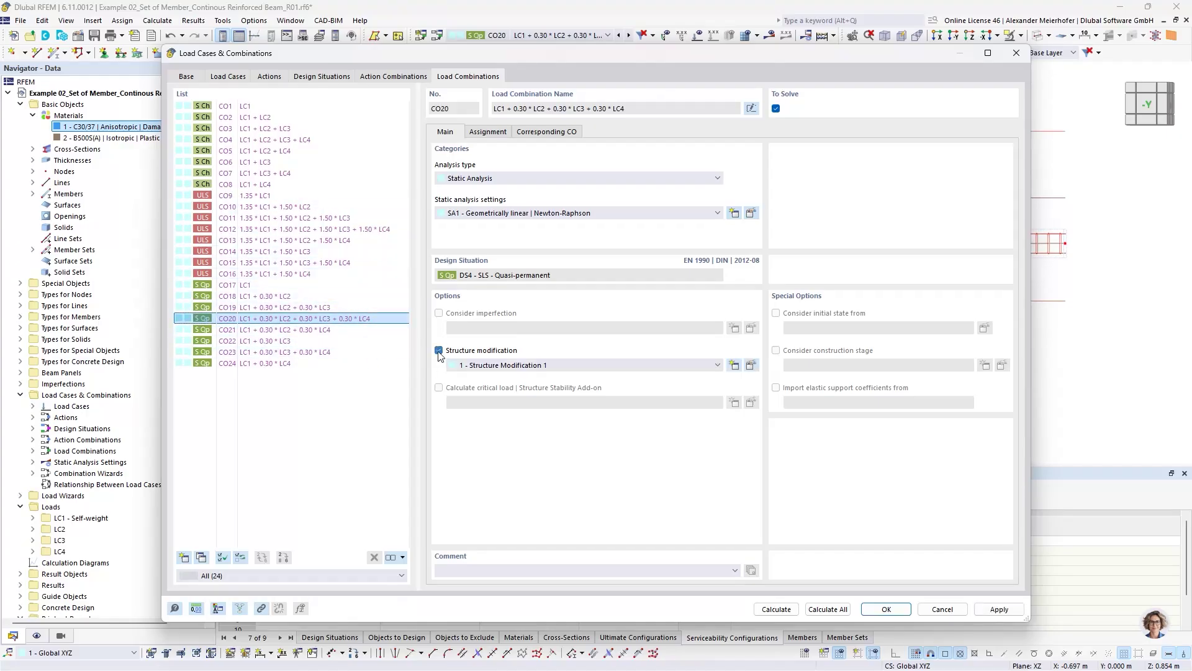
click(751, 366)
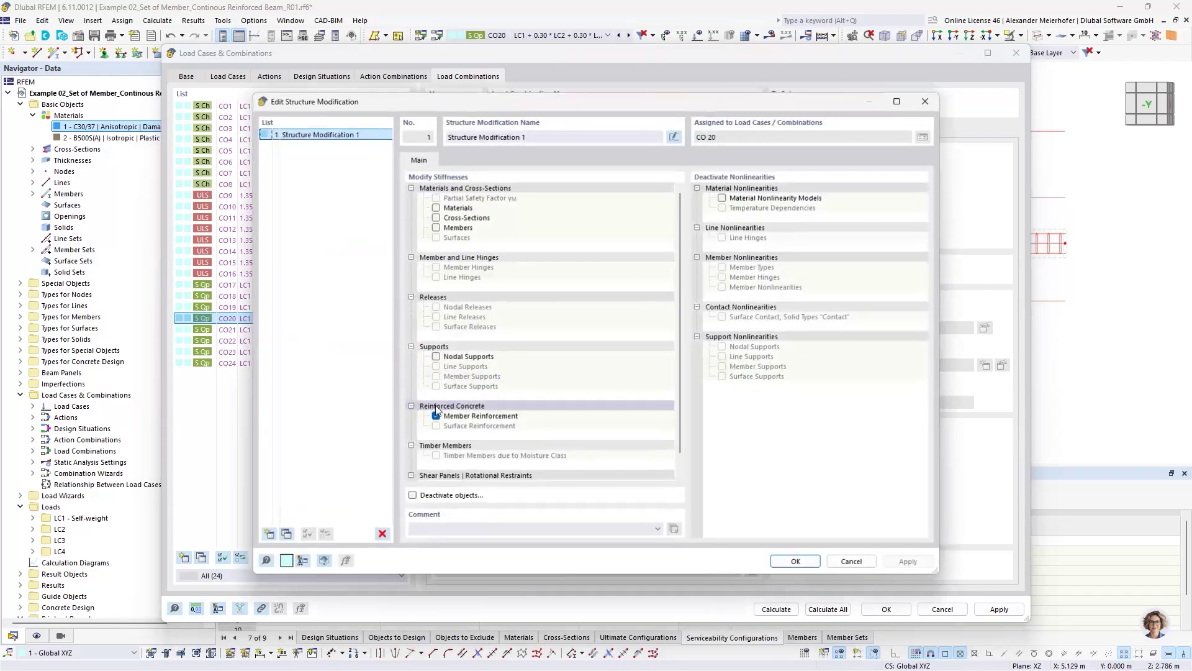
click(436, 416)
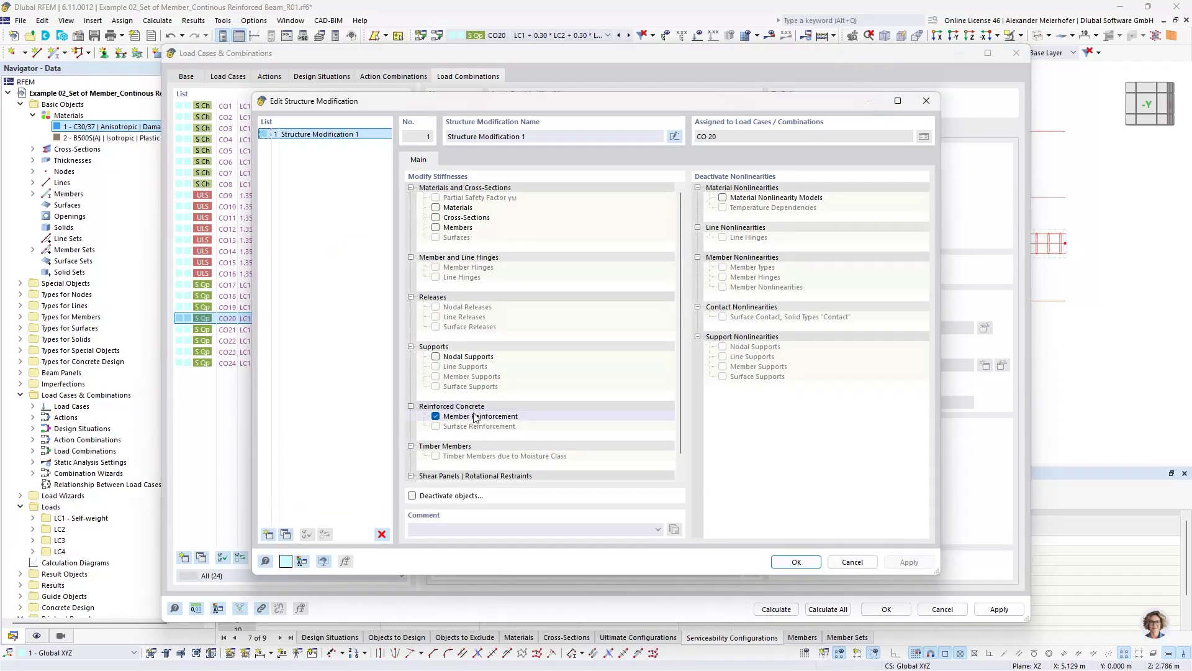
click(794, 560)
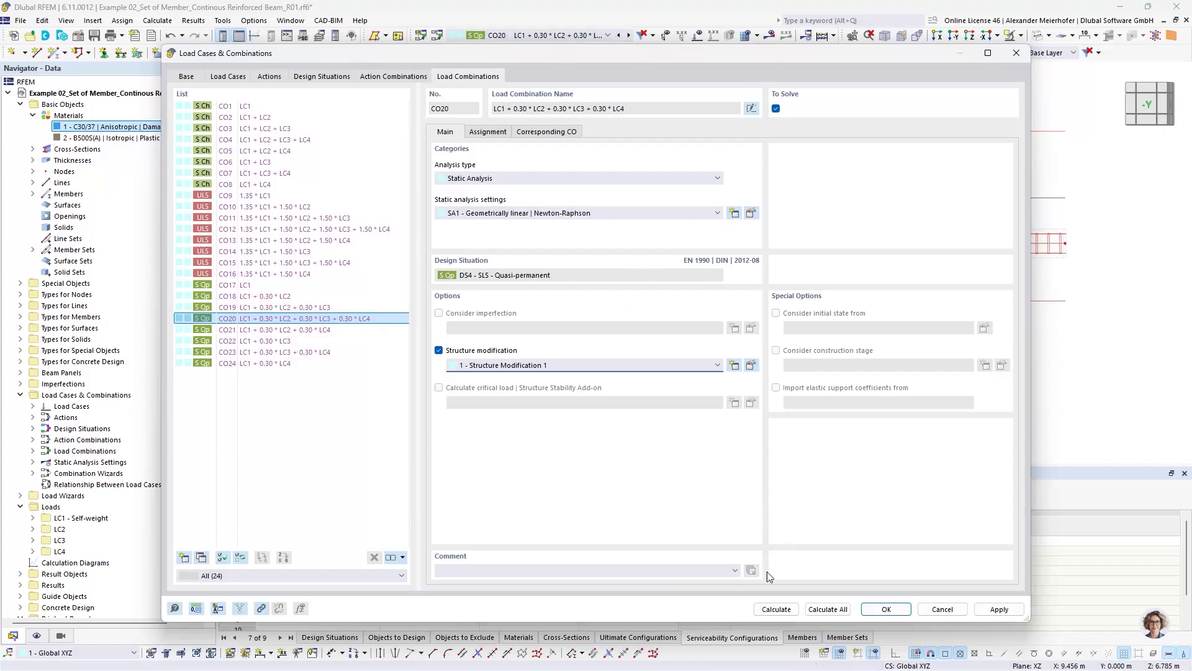
click(776, 608)
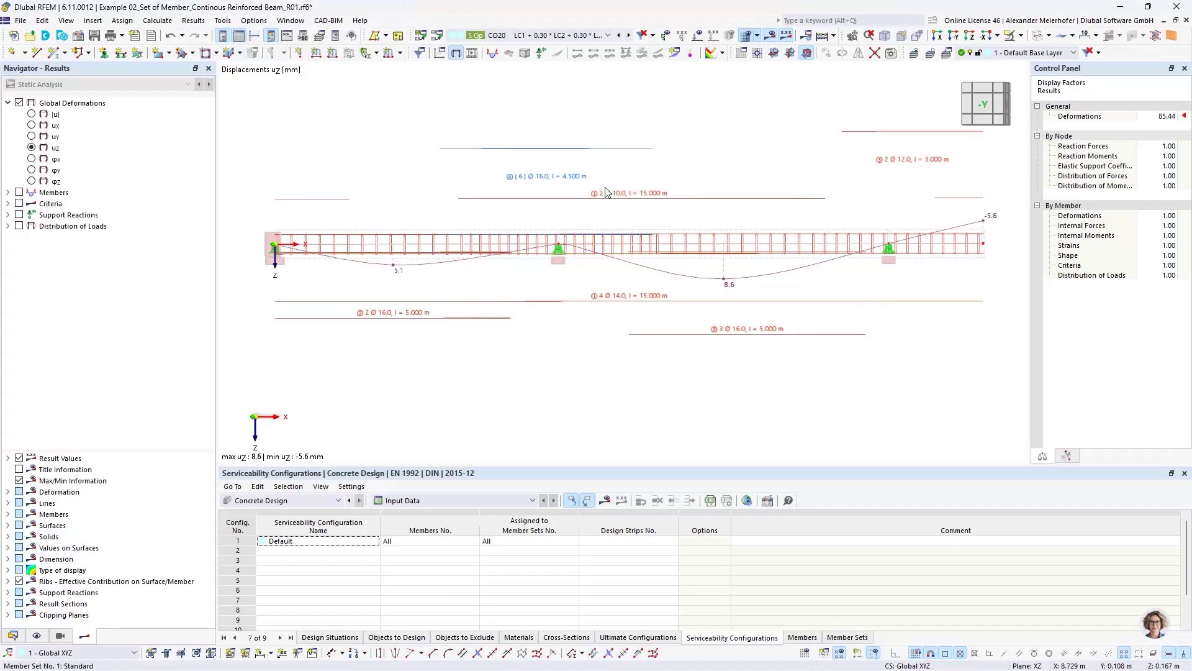
Set the analysis type of load combination CO20 to Static Analysis | Creep & Shrinkage (Linear) and calculate it.
click(438, 37)
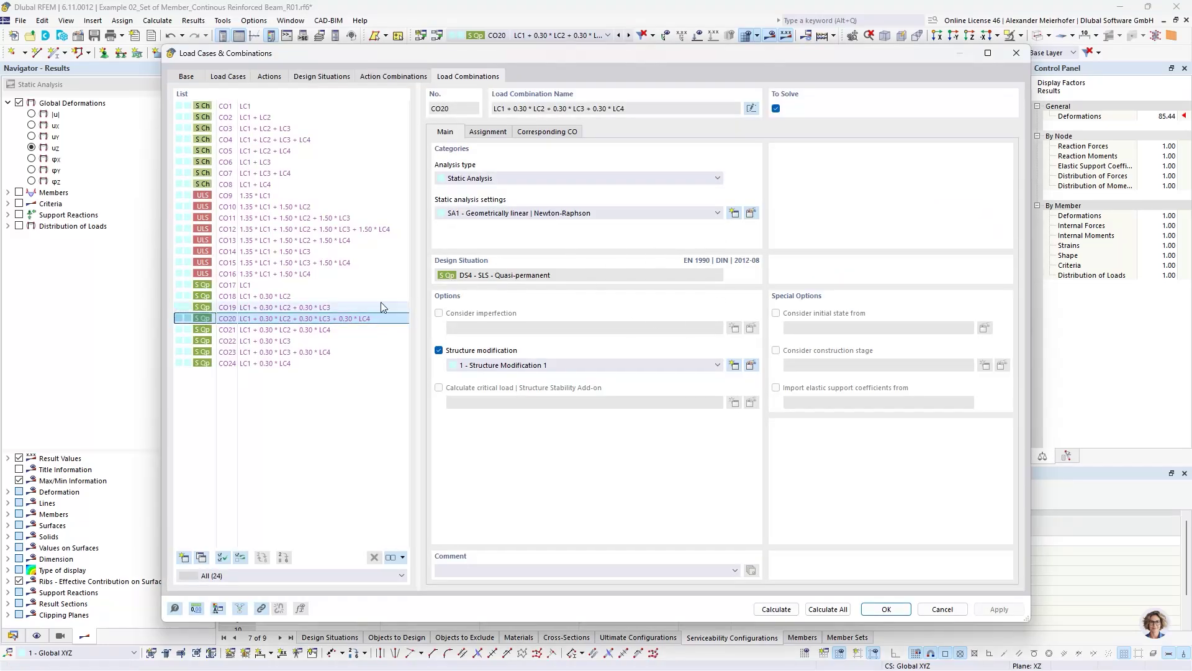
click(518, 179)
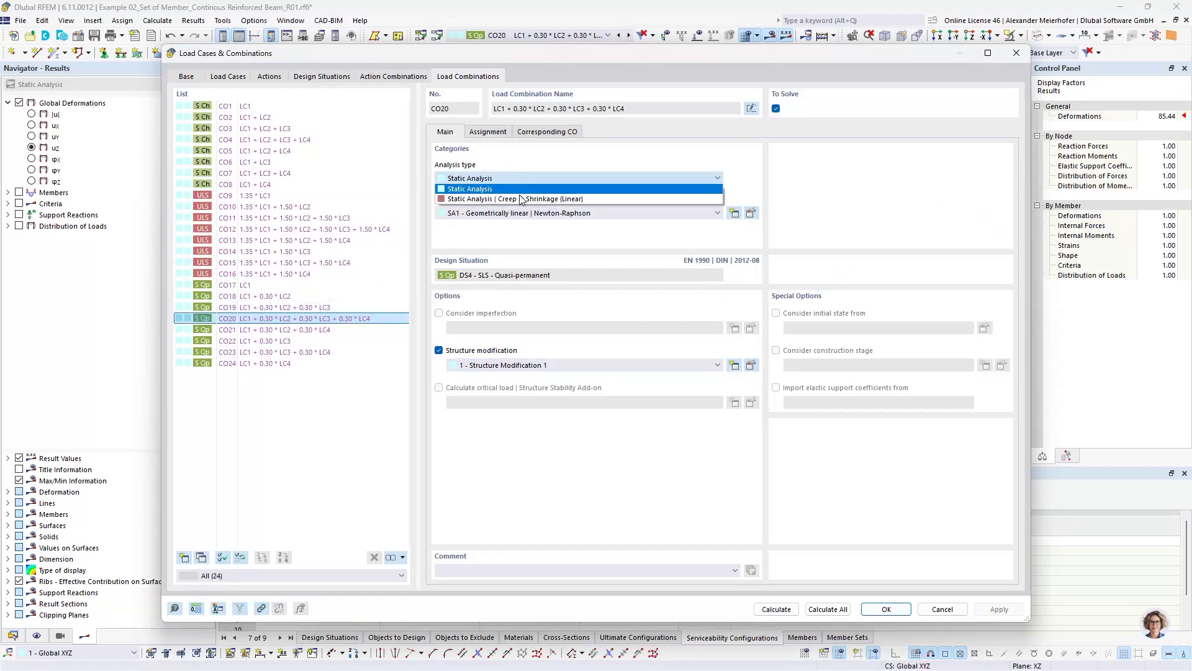
click(520, 197)
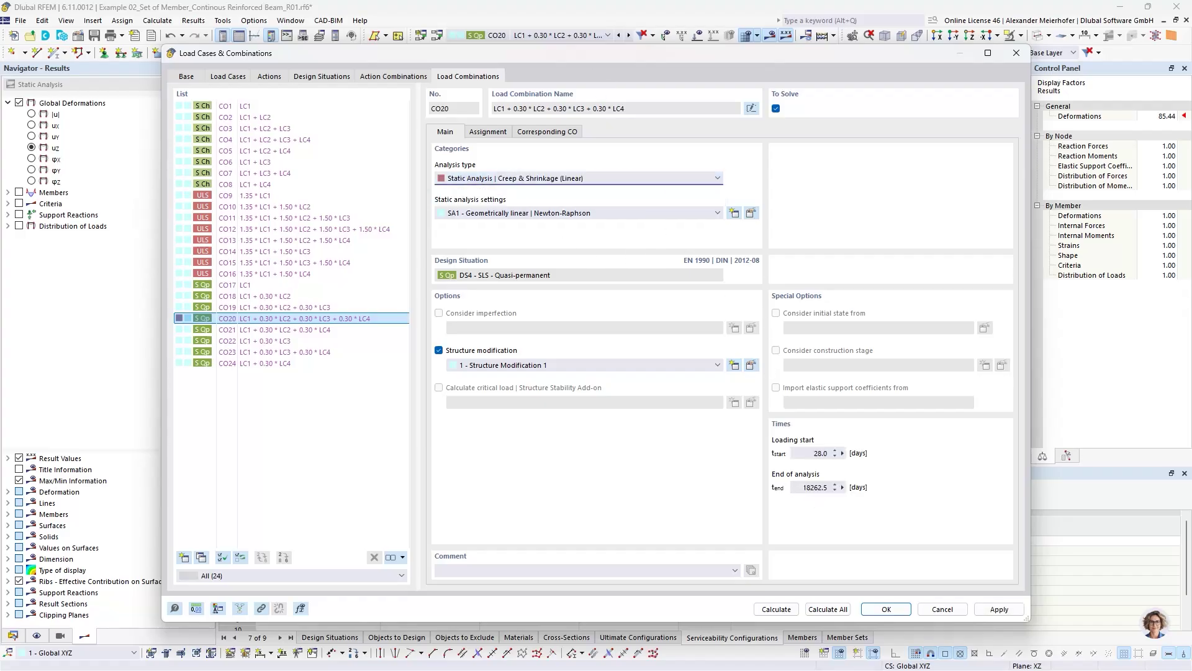
click(774, 610)
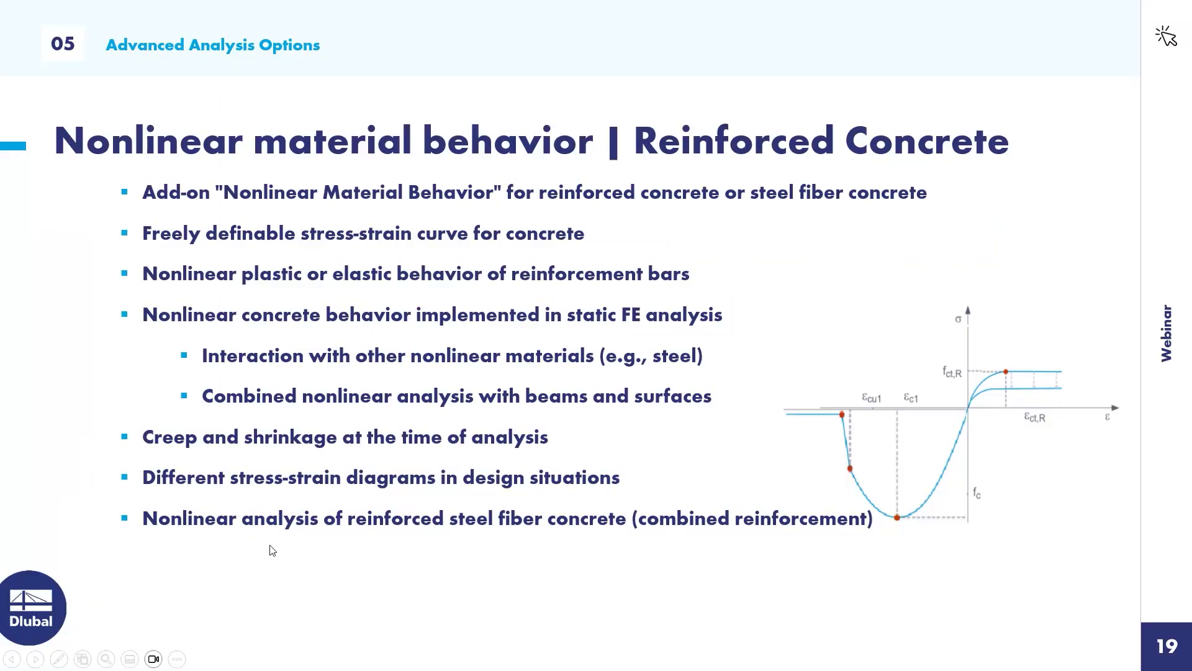
click(270, 547)
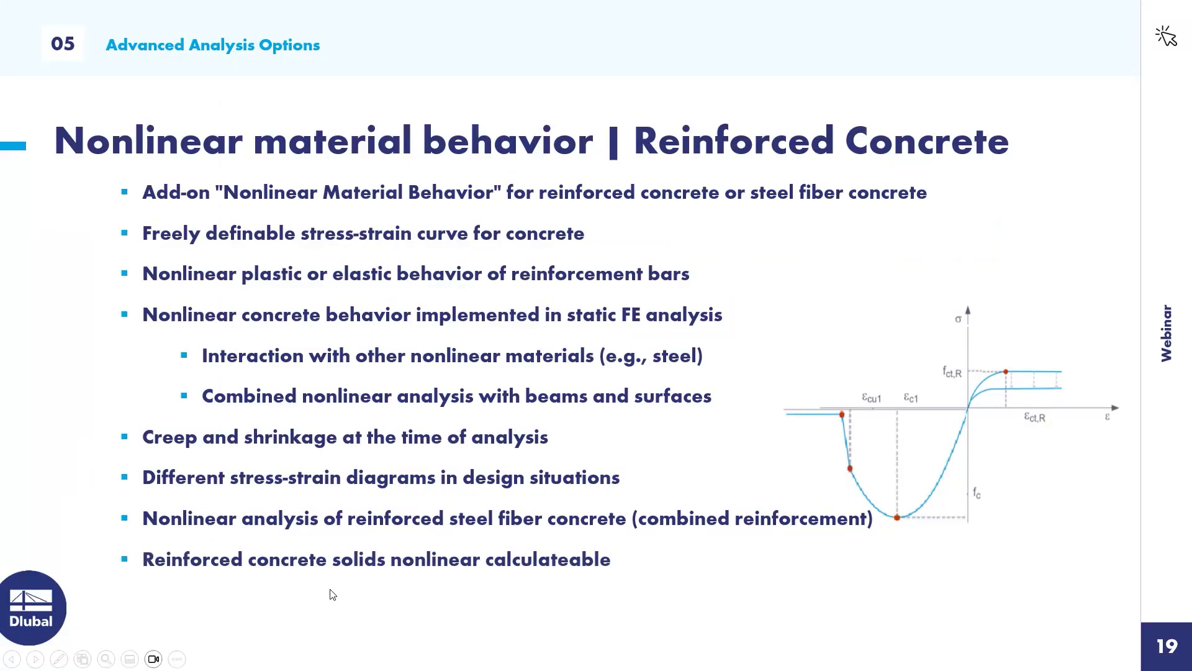